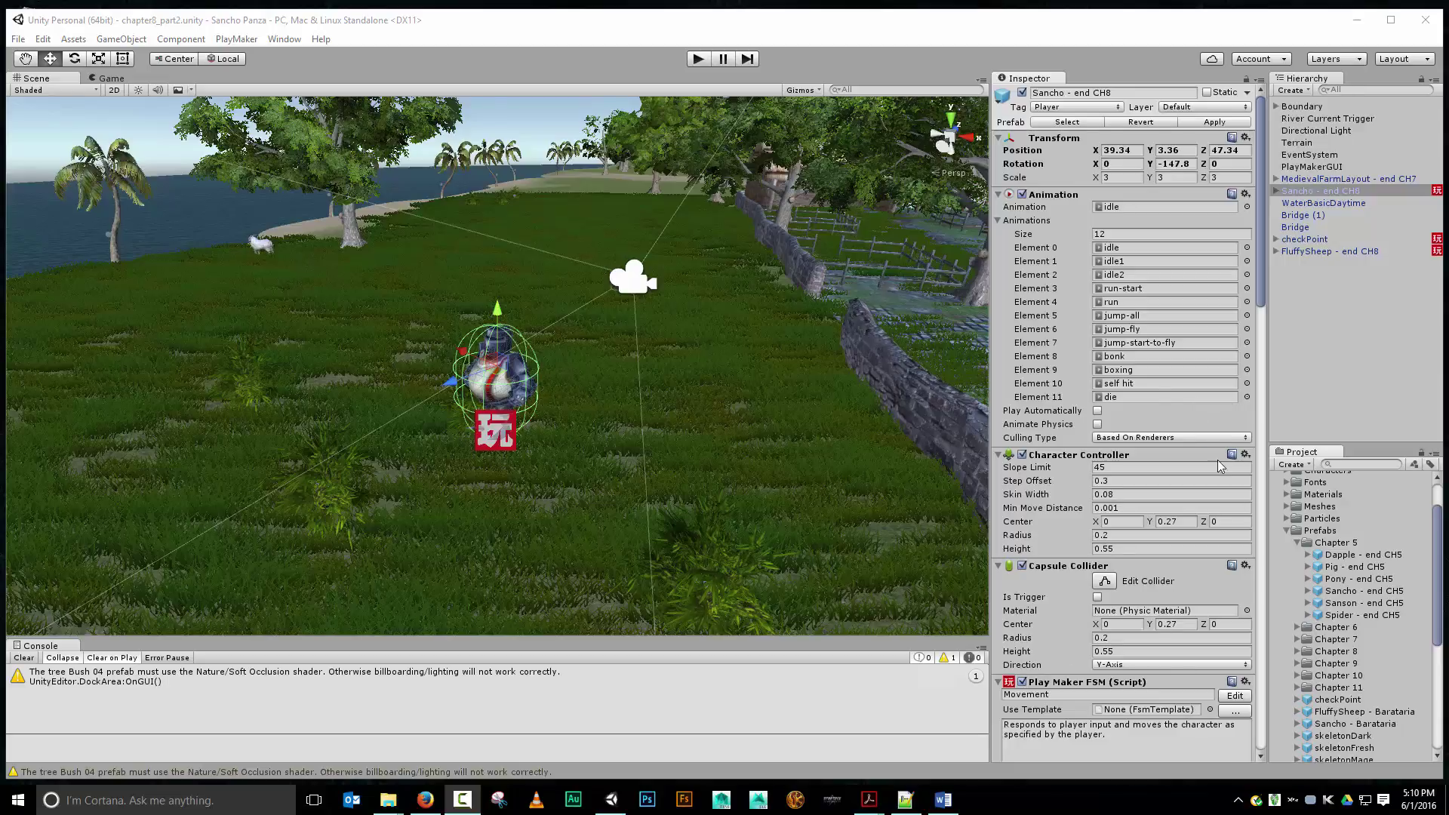
Step: Run the game, steer Sancho across the grass toward the sheep, and examine his FSM components down to Collecting
{"action": "left_click", "coordinate": [696, 64]}
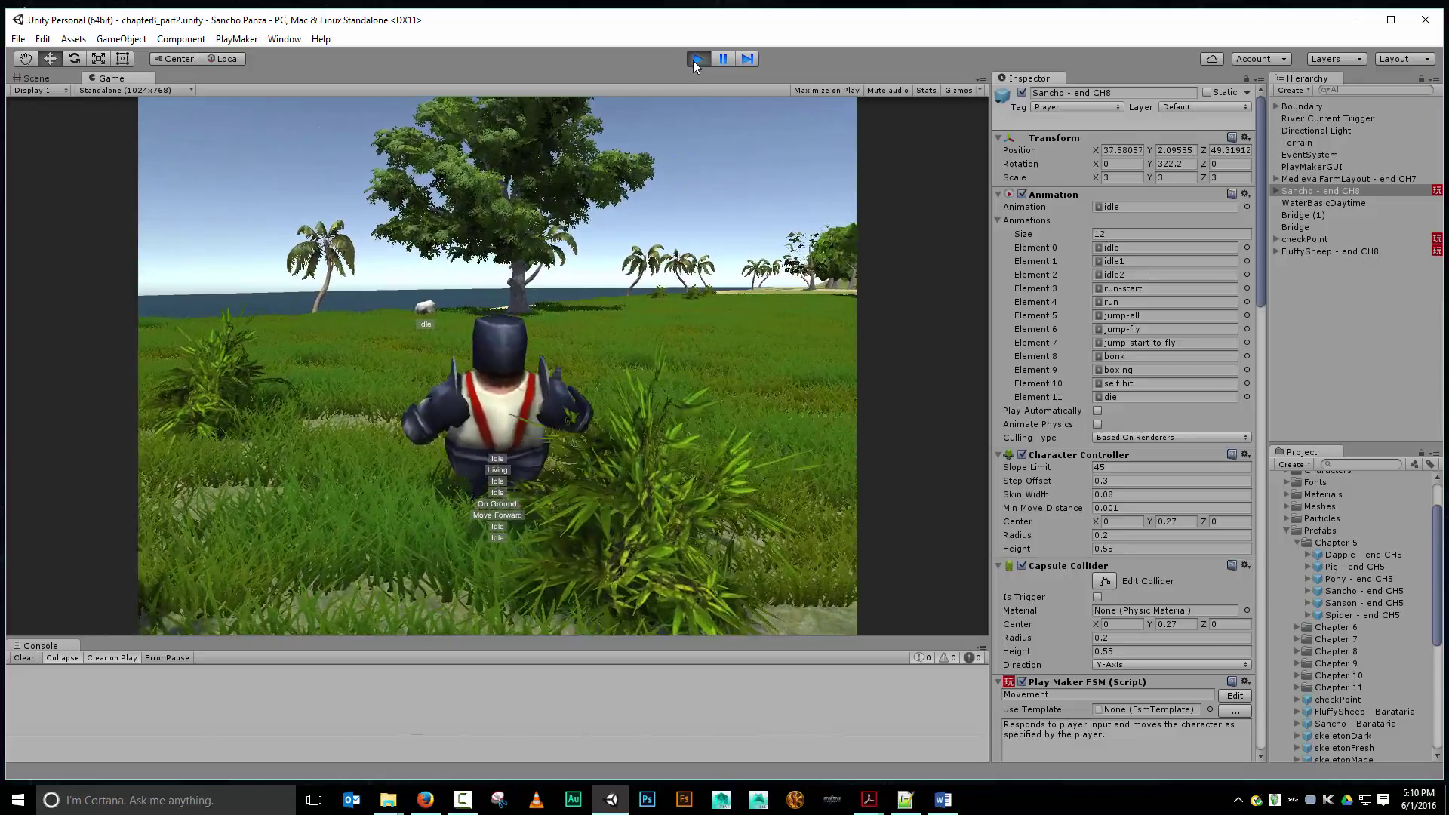
{"action": "key", "text": "a"}
{"action": "key", "text": "d"}
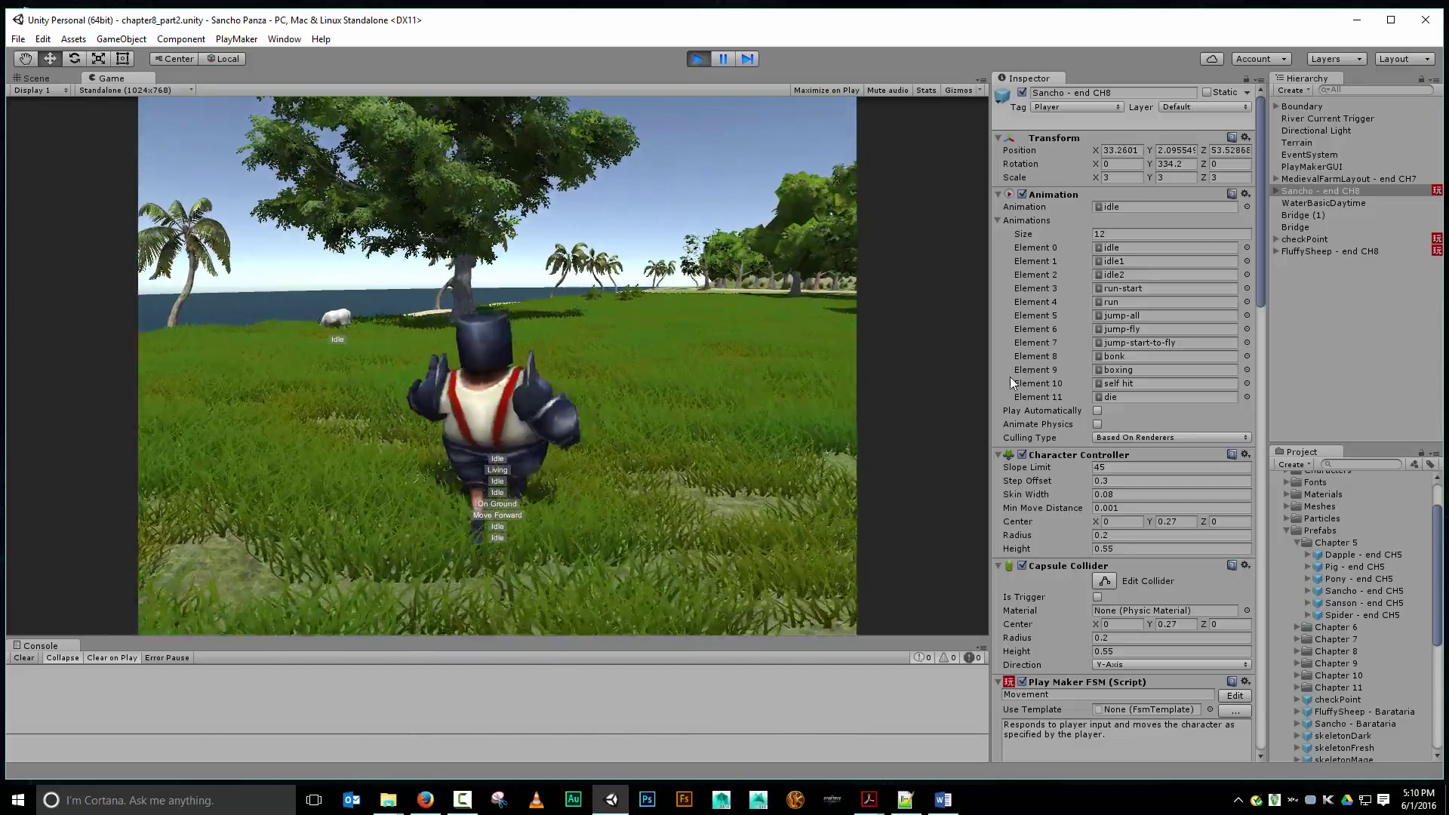
{"action": "key", "text": "a"}
{"action": "key", "text": "d"}
{"action": "scroll", "coordinate": [1106, 332], "scroll_direction": "down", "scroll_amount": 10}
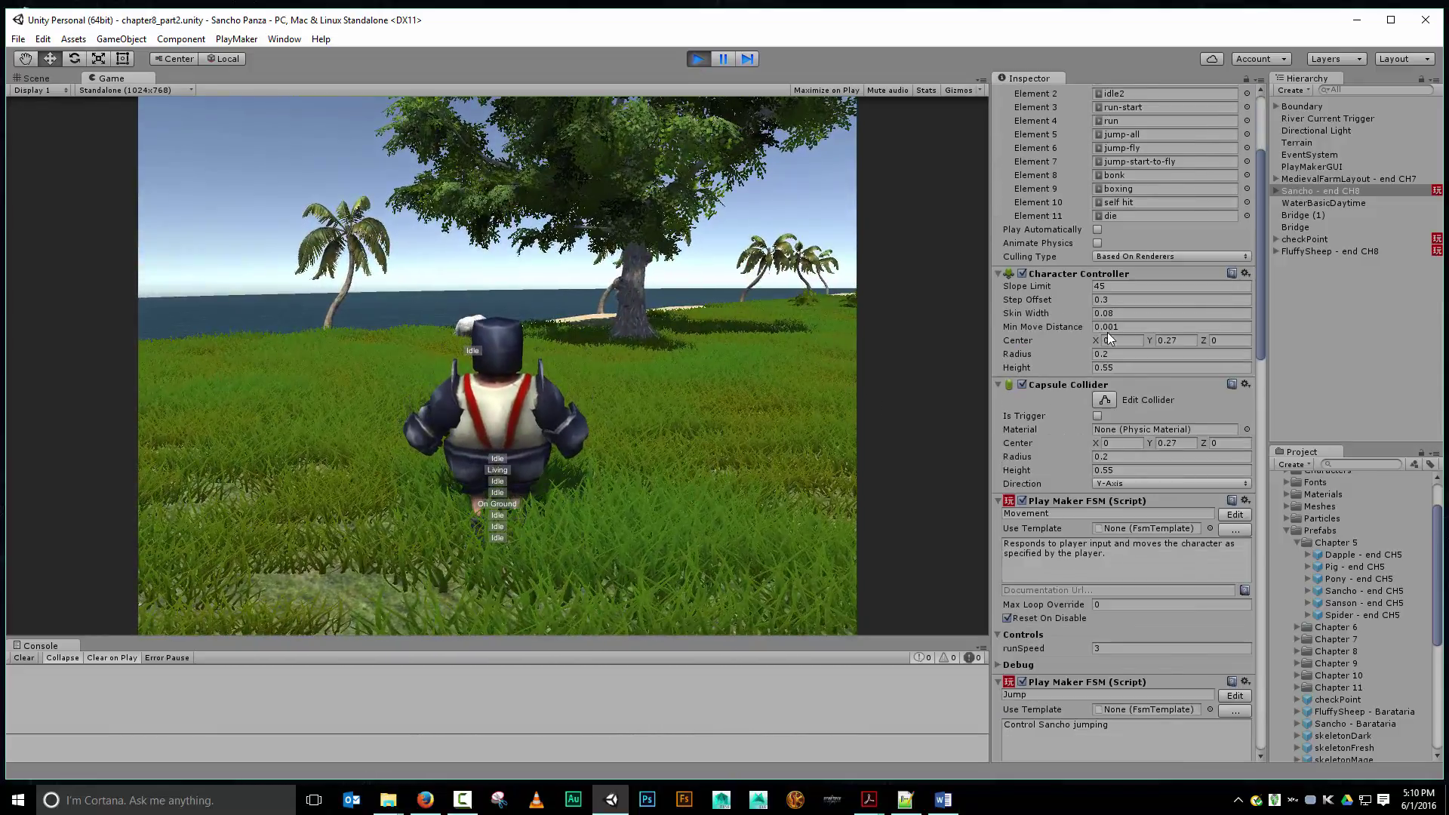
{"action": "scroll", "coordinate": [1108, 332], "scroll_direction": "down", "scroll_amount": 12}
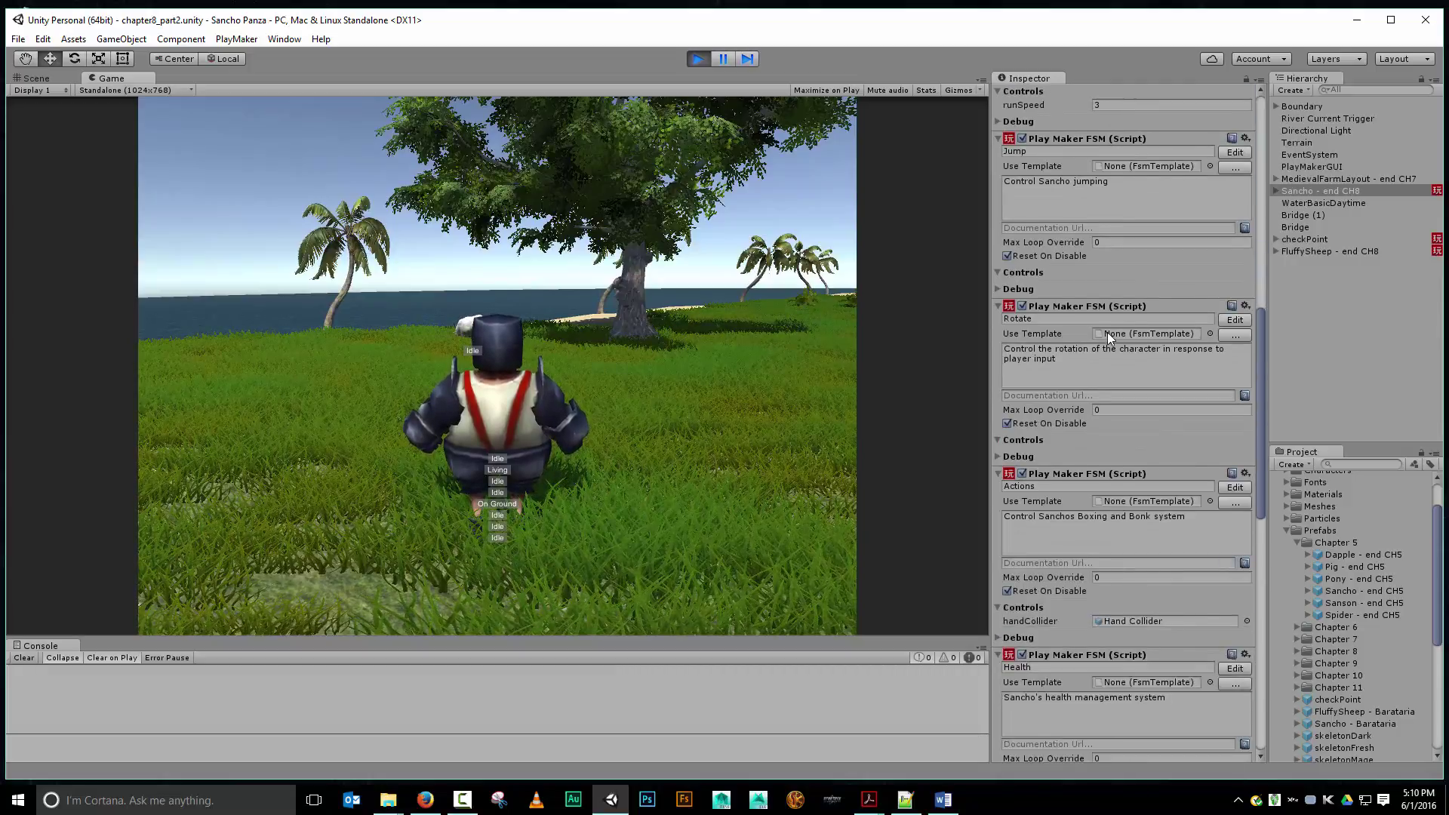
{"action": "scroll", "coordinate": [1107, 332], "scroll_direction": "down", "scroll_amount": 11}
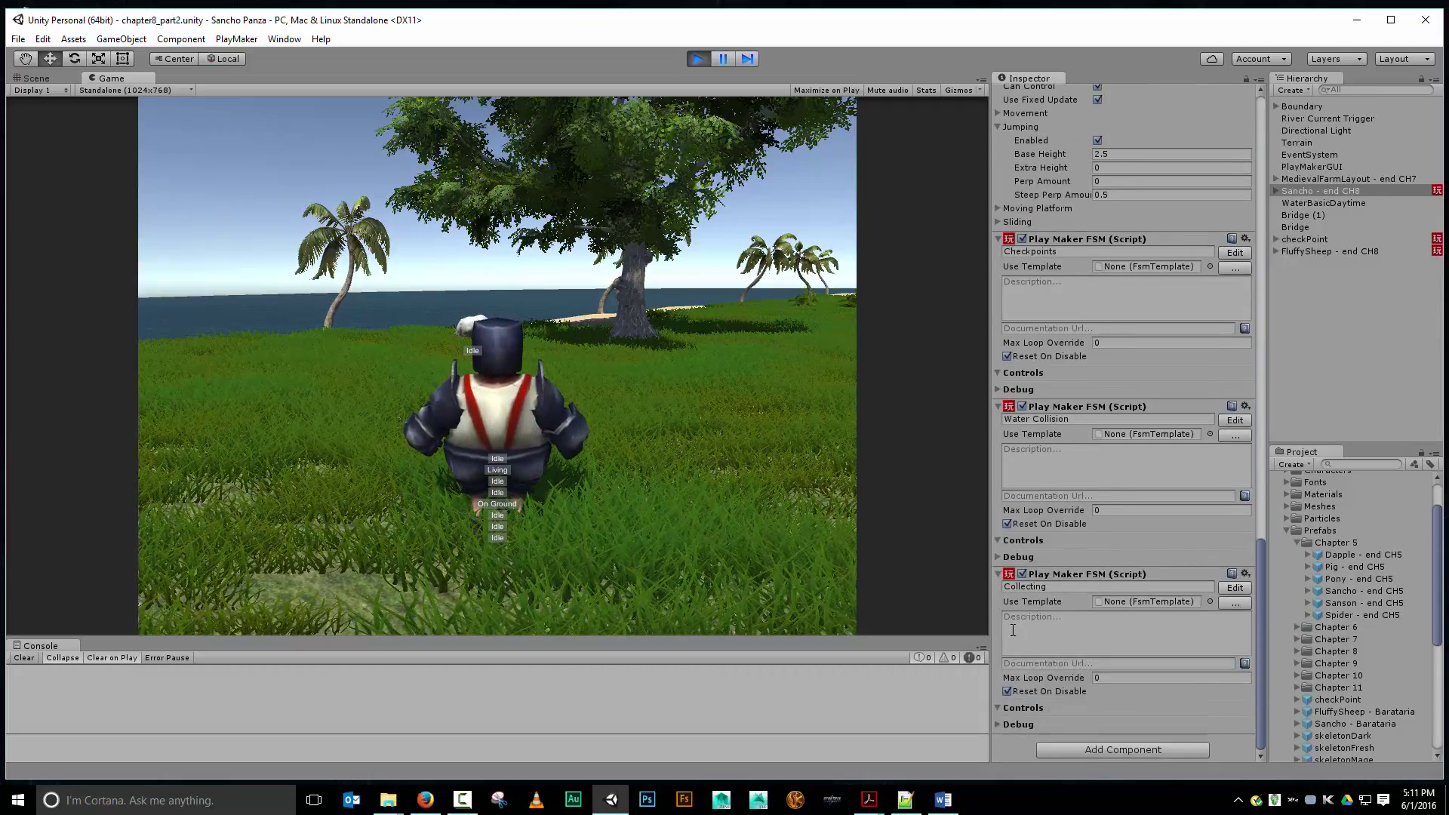
Step: Walk Sancho up to the sheep and away from it to test its following behaviour, and stop the game
{"action": "key", "text": "w"}
{"action": "key", "text": "a"}
{"action": "key", "text": "d"}
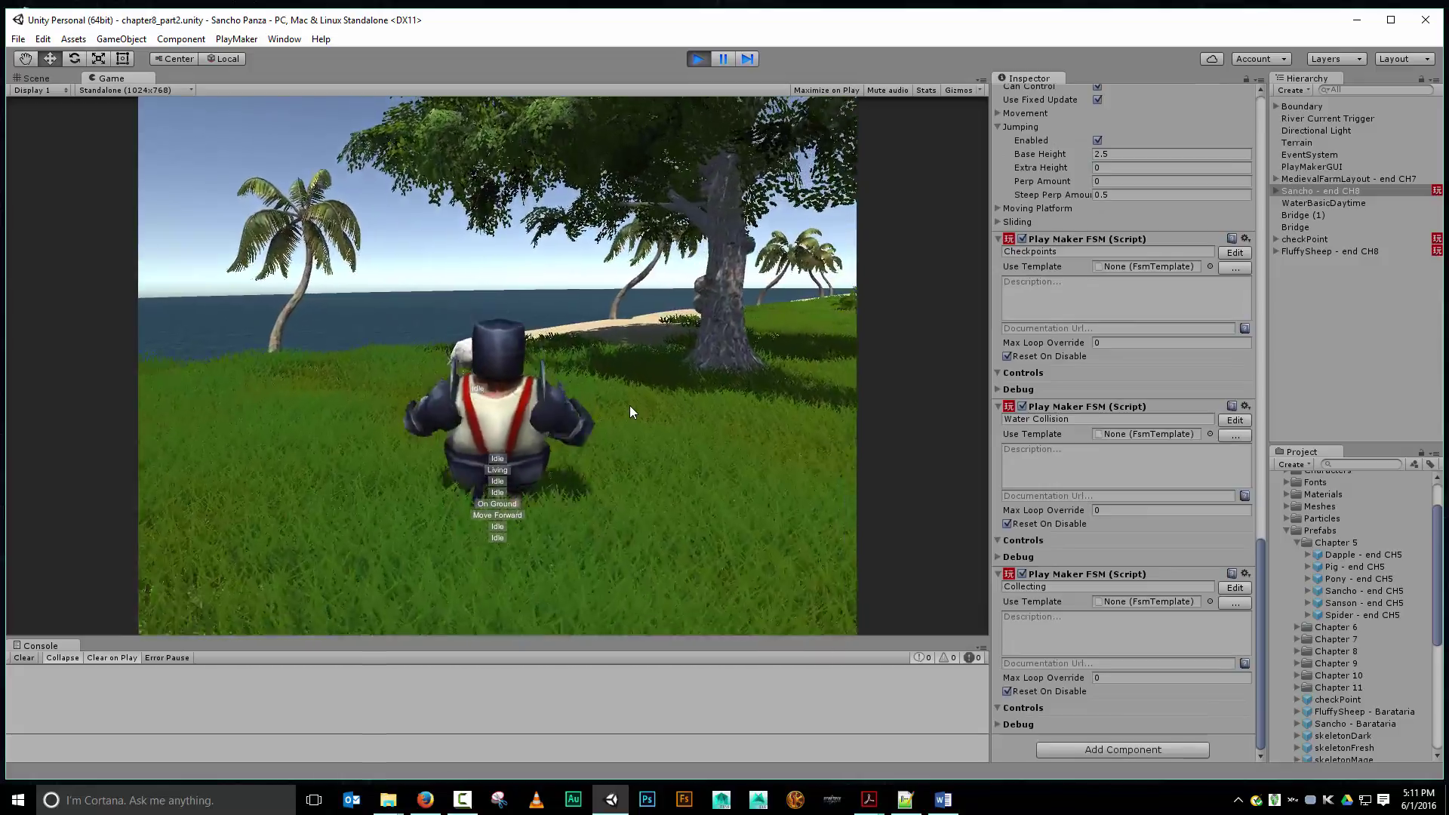
{"action": "key", "text": "a"}
{"action": "key", "text": "d"}
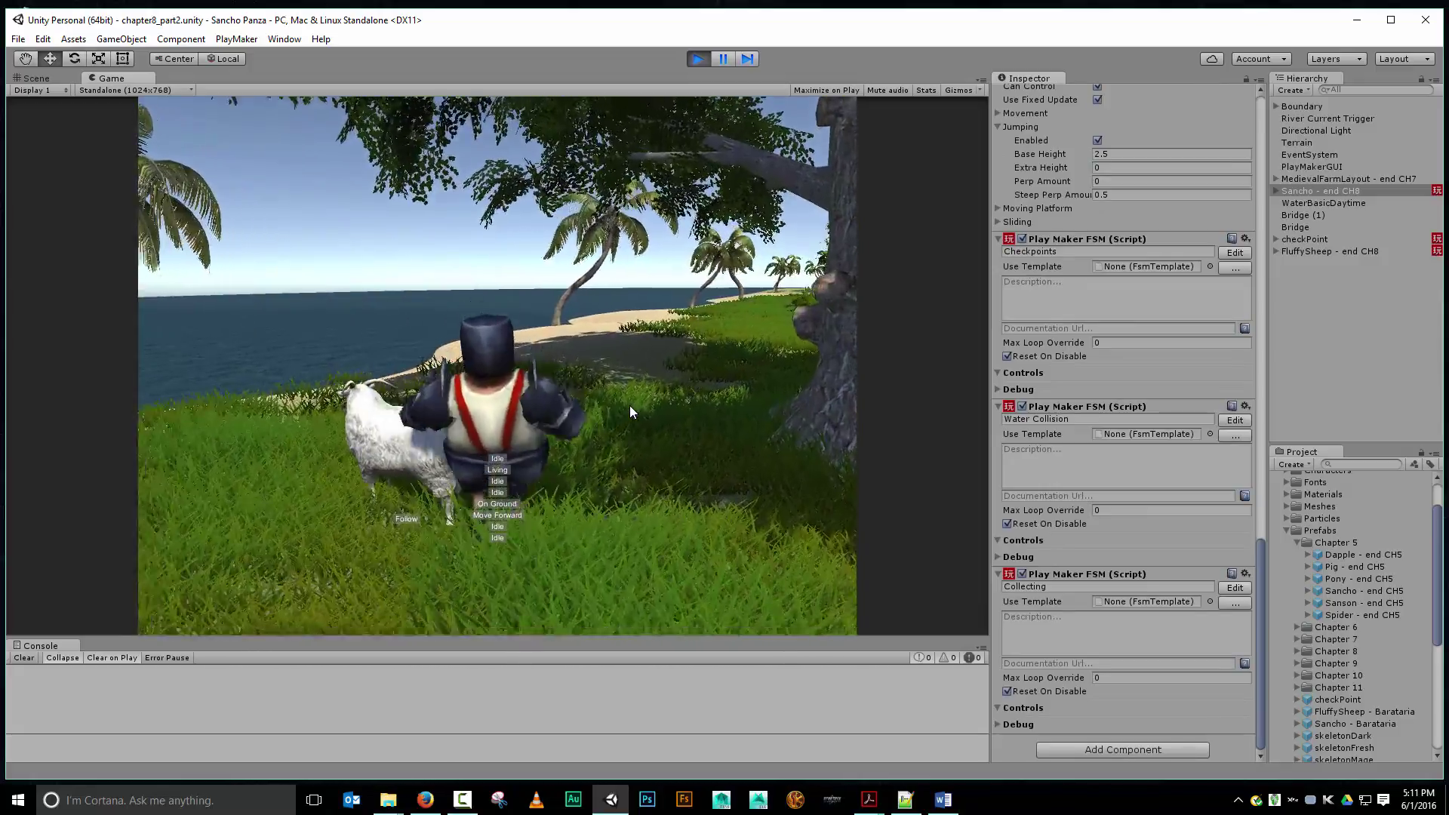
{"action": "key", "text": "w"}
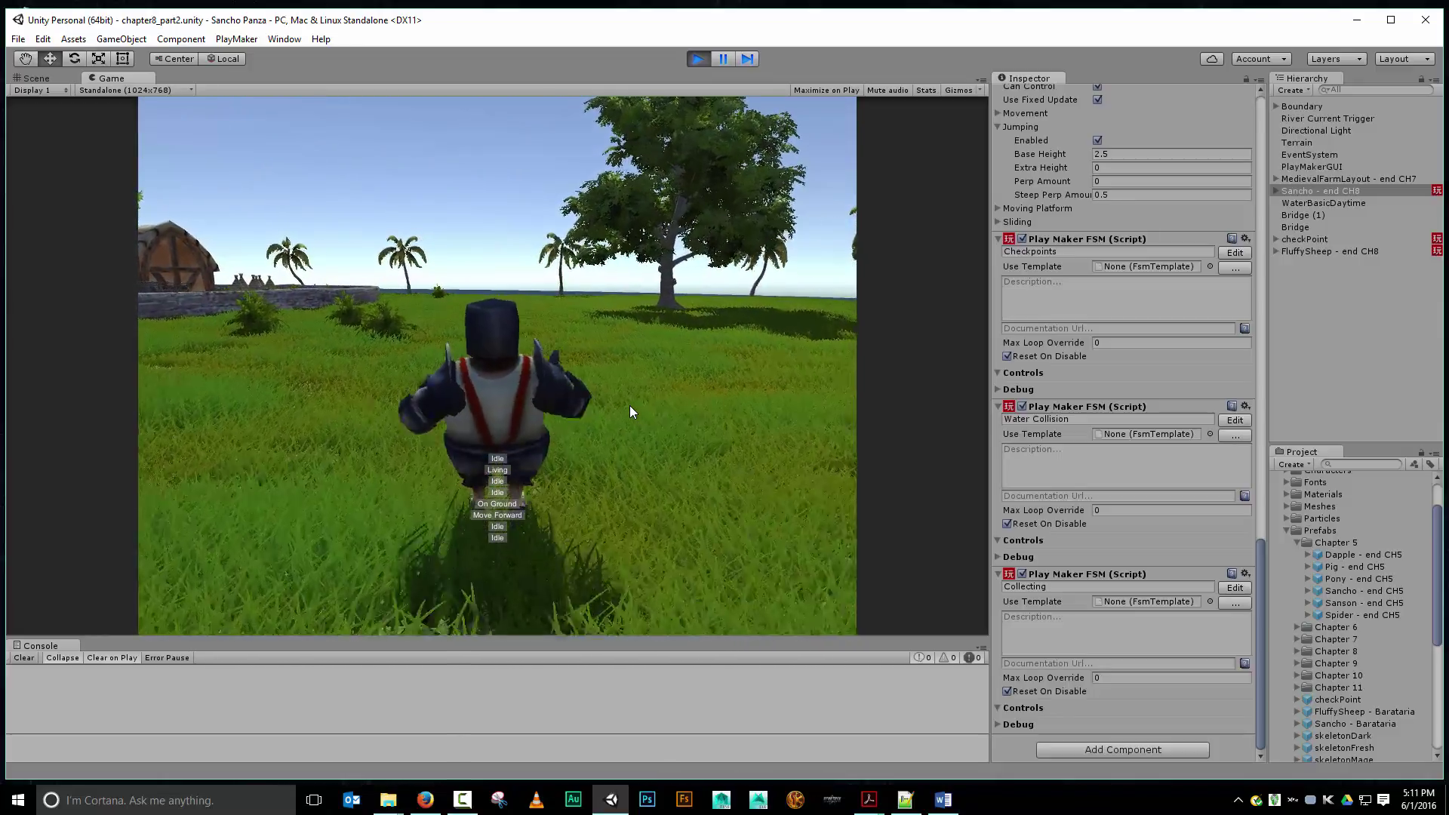
{"action": "key", "text": "a"}
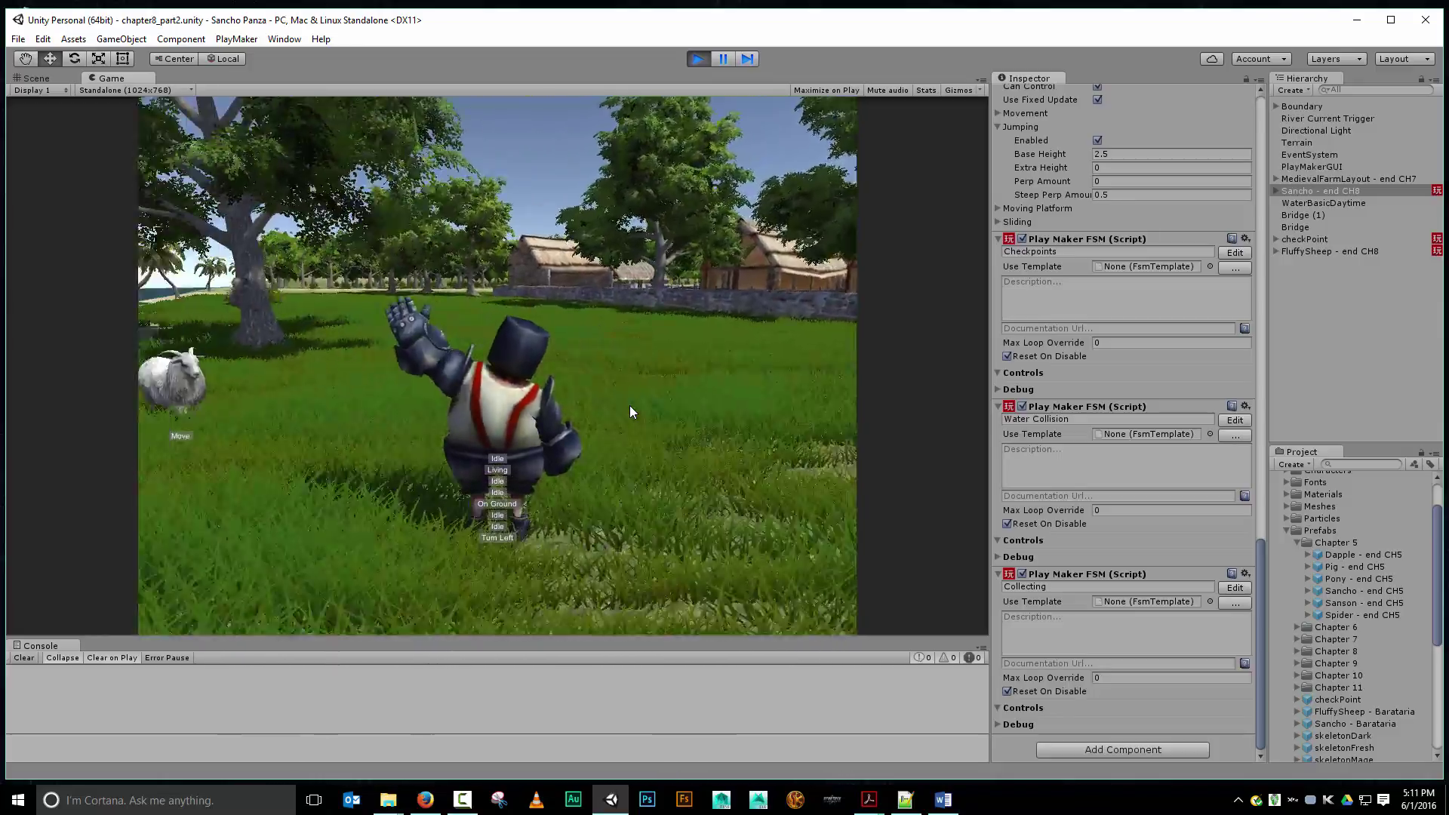
{"action": "key", "text": "s"}
{"action": "key", "text": "d"}
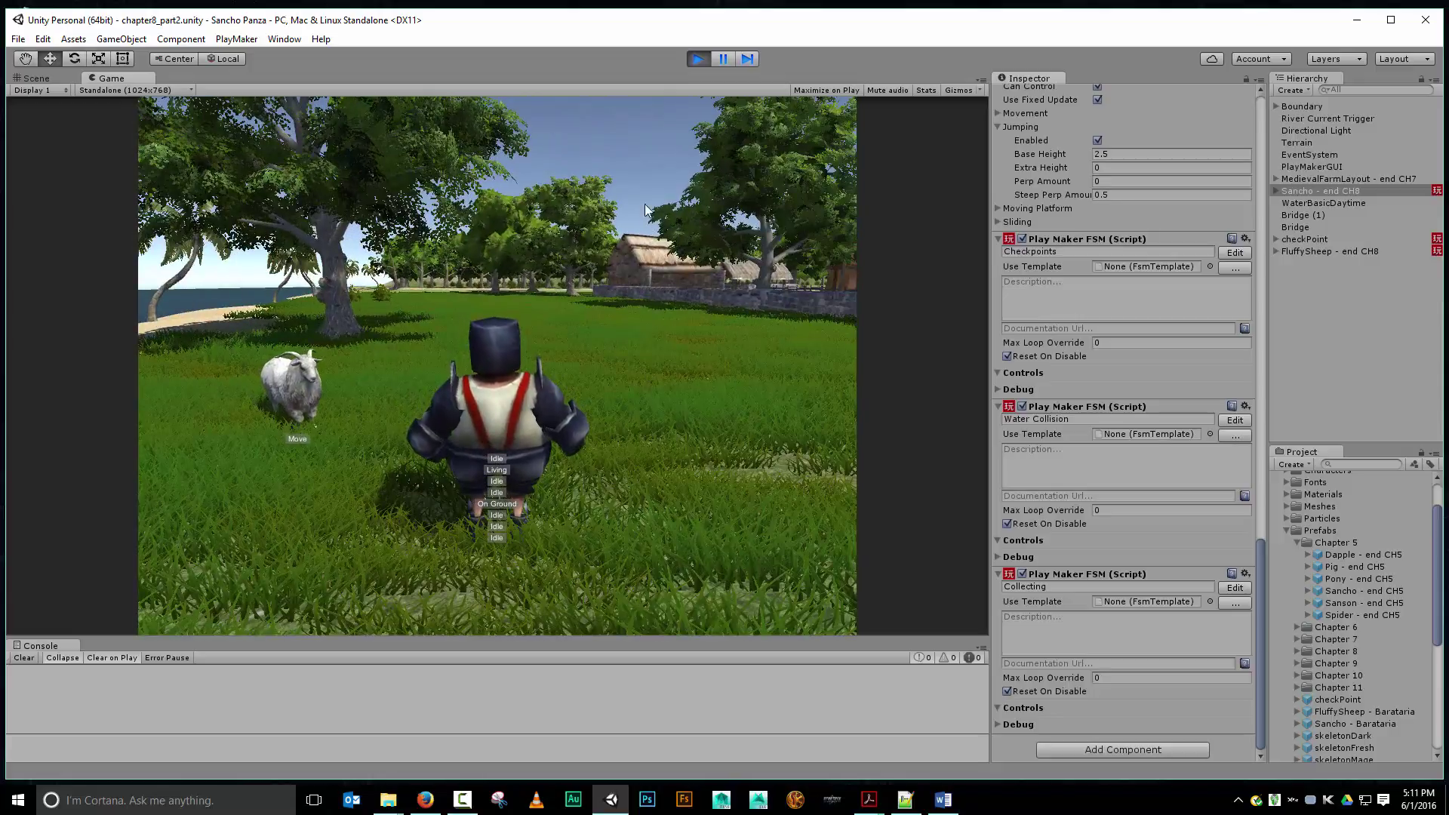
{"action": "left_click", "coordinate": [703, 59]}
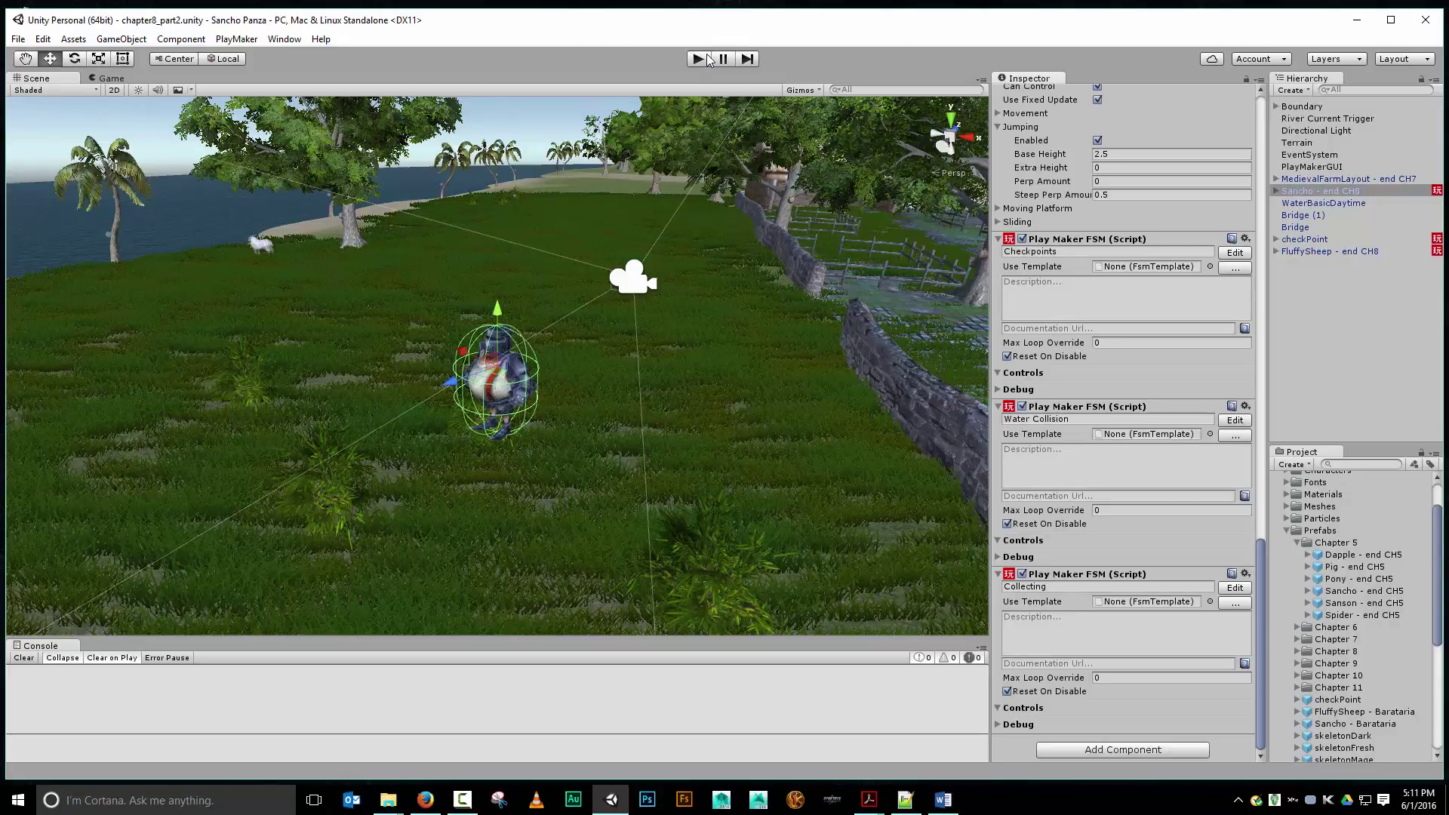
Step: Rename Sancho's Collecting FSM to Sheep Quest and disable that FSM component
{"action": "left_click", "coordinate": [1058, 587]}
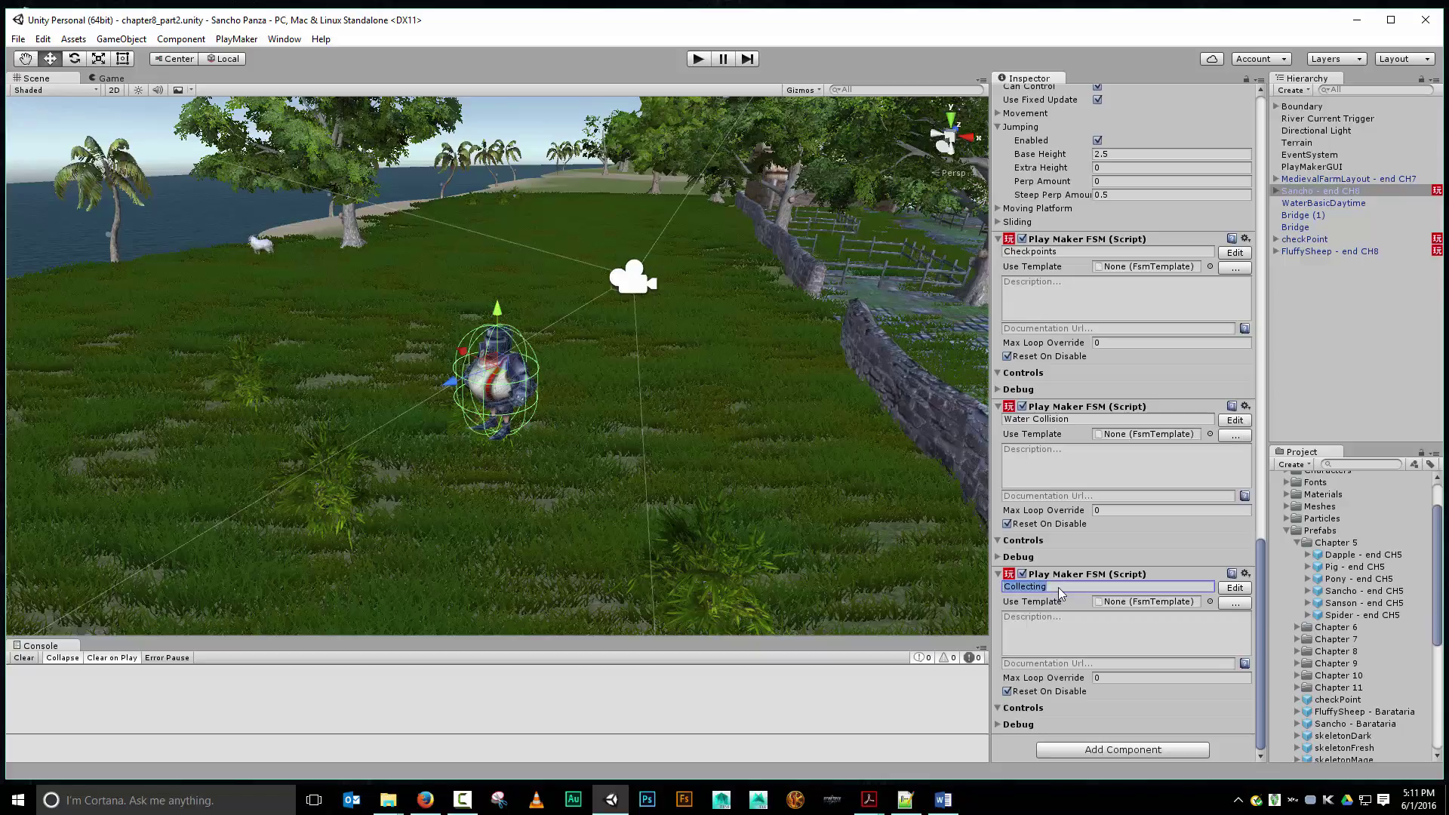
{"action": "type", "text": "Sheep Quest"}
{"action": "left_click", "coordinate": [1020, 575]}
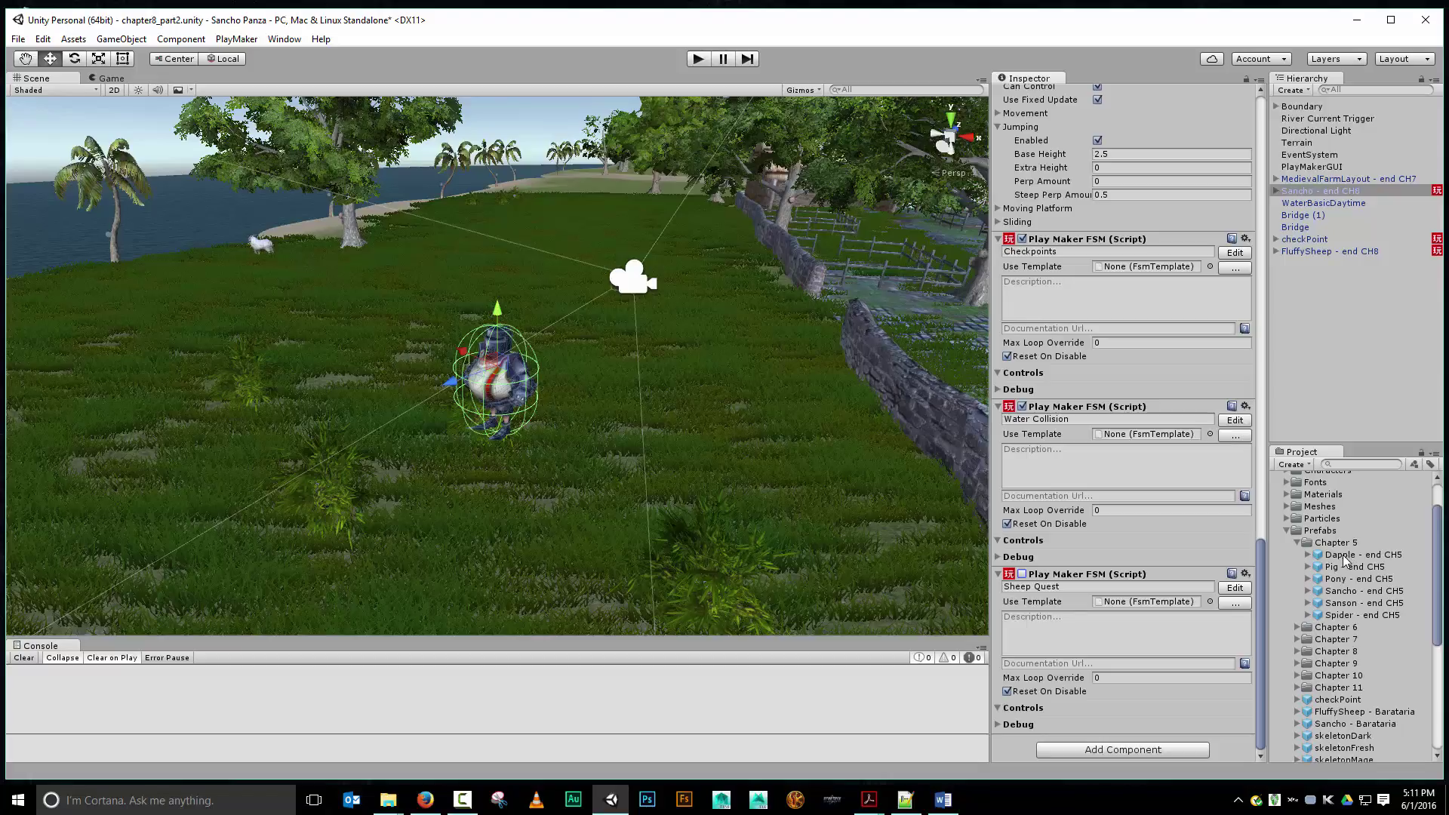
Step: Add the Chapter 5 prefab Dapple - end CH5 to the scene and move it along X to about 11.85
{"action": "left_click_drag", "start_coordinate": [1339, 559], "coordinate": [1310, 348]}
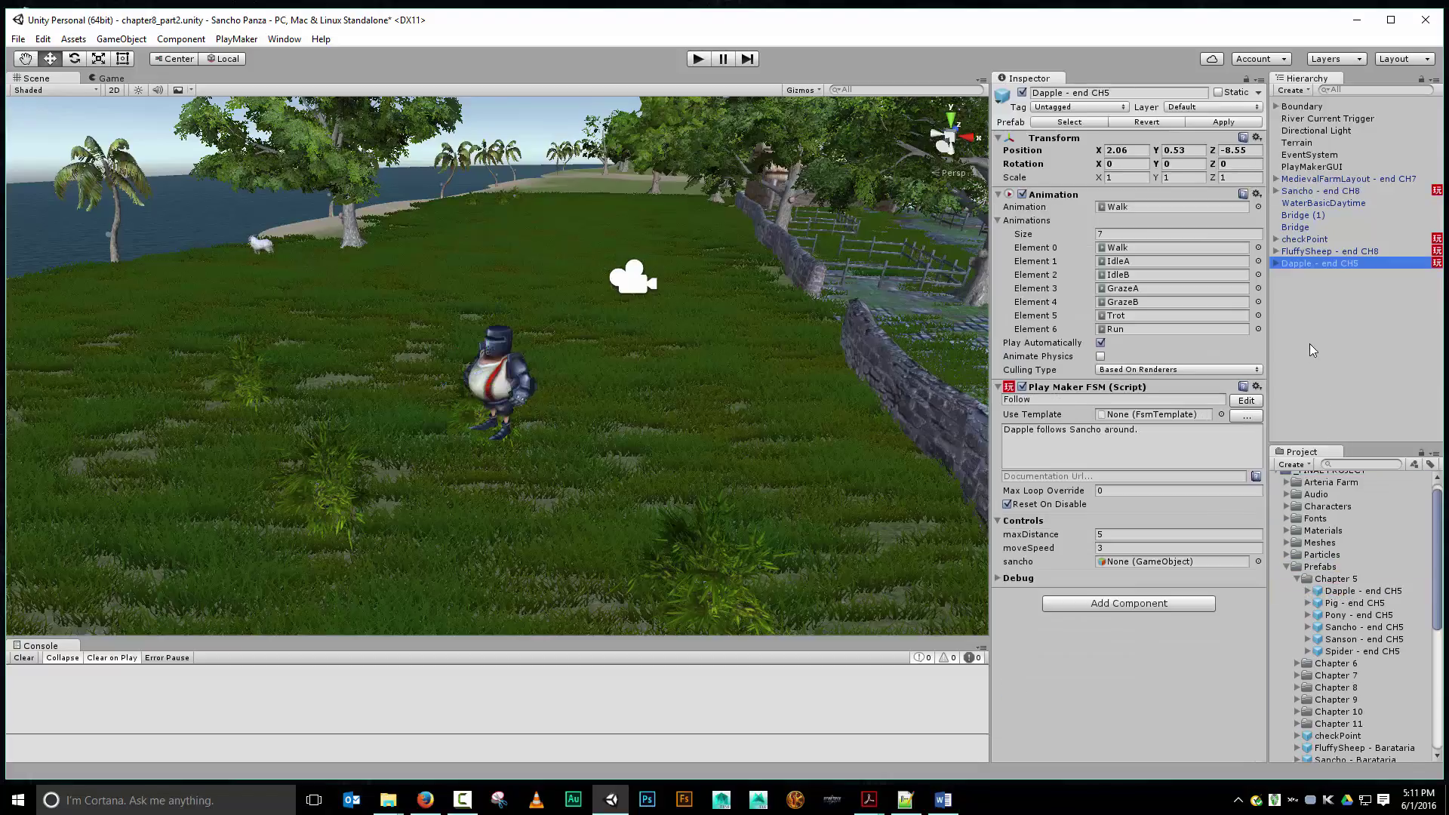
{"action": "double_click", "coordinate": [1315, 263]}
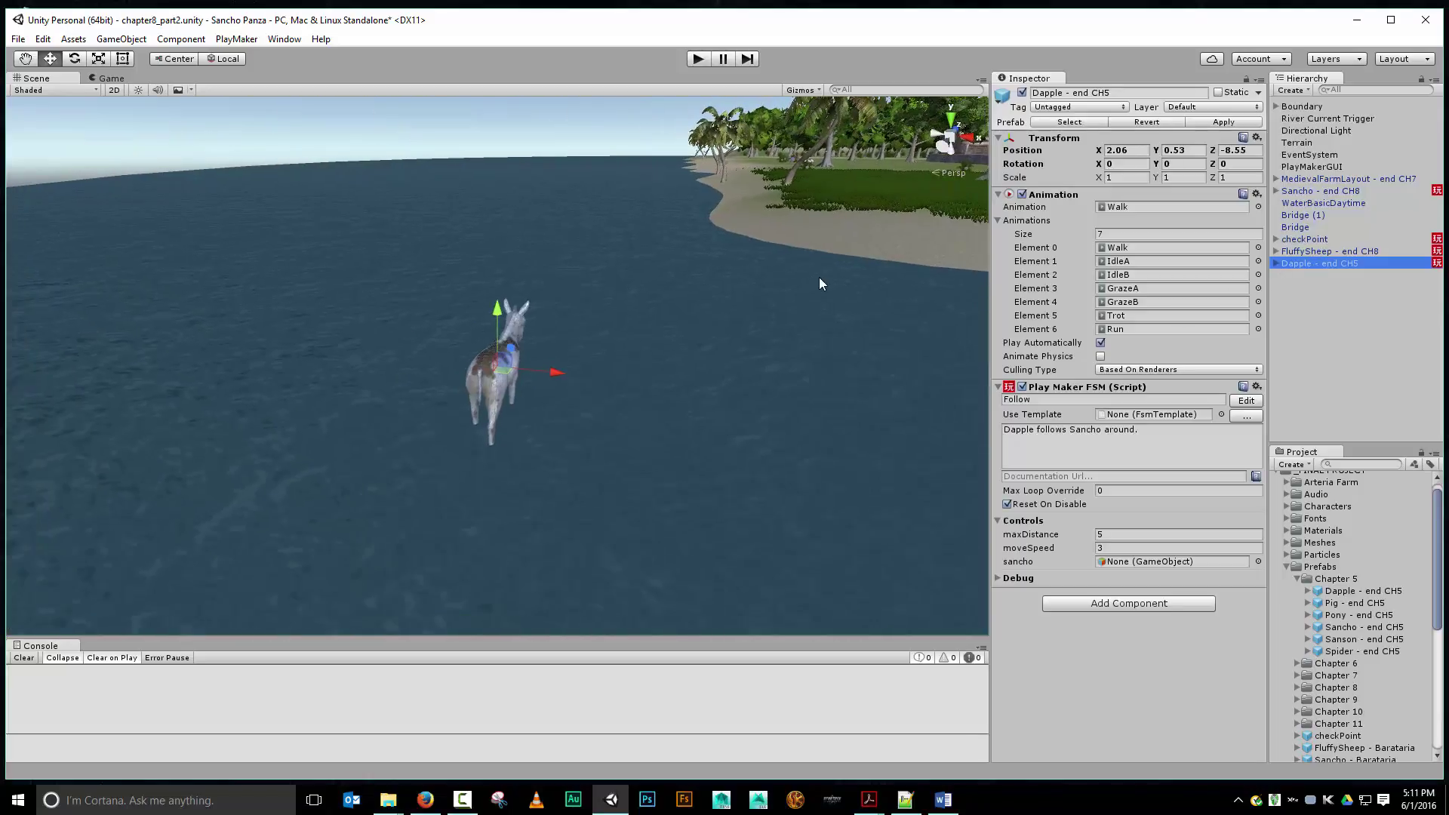
{"action": "left_click_drag", "start_coordinate": [575, 369], "coordinate": [943, 400]}
{"action": "key", "text": "f"}
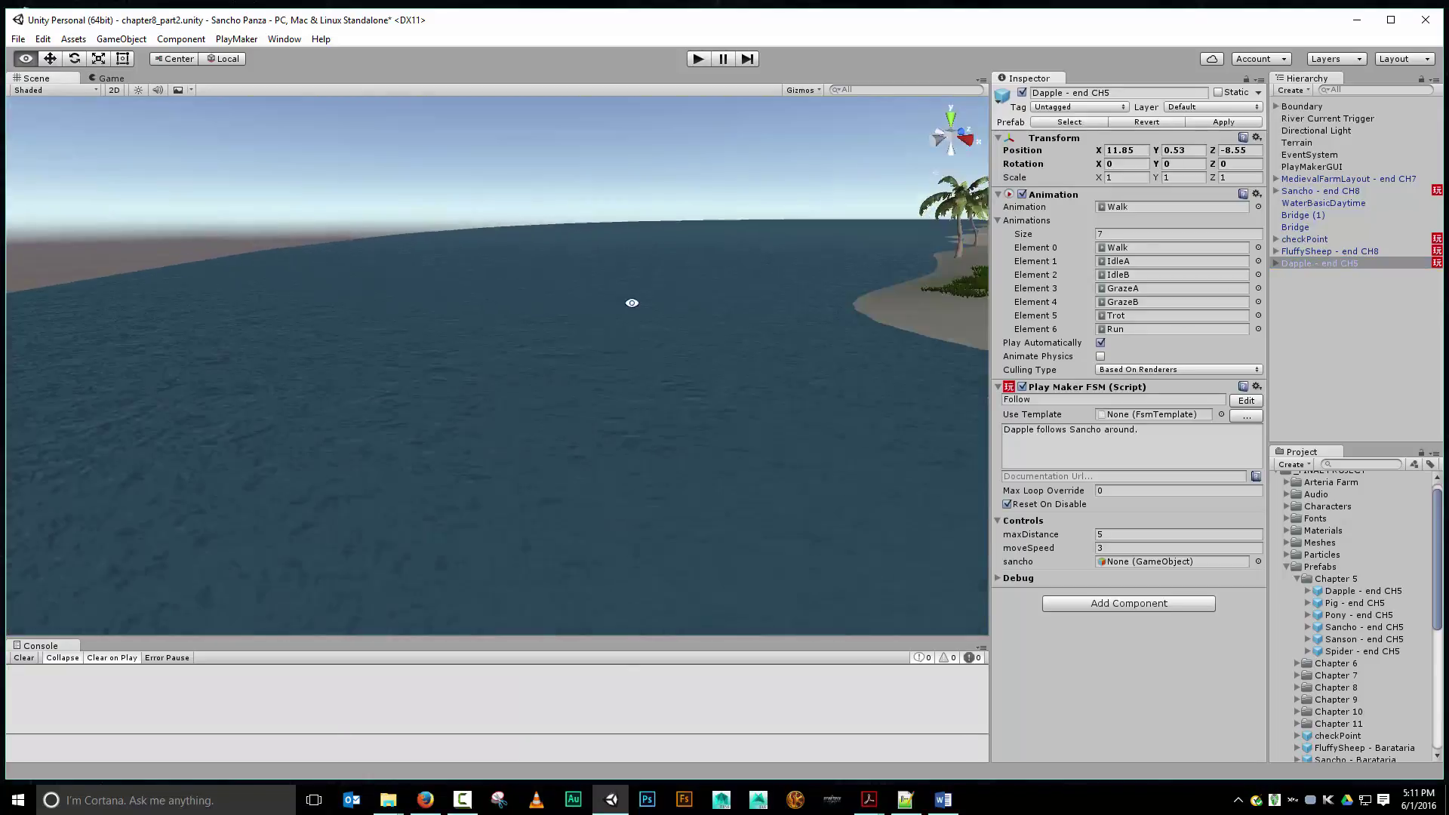
Step: Move Dapple onto the island's grass at about X 19.62, Y 2.17, Z 17.49
{"action": "scroll", "coordinate": [559, 391], "scroll_direction": "down", "scroll_amount": 8}
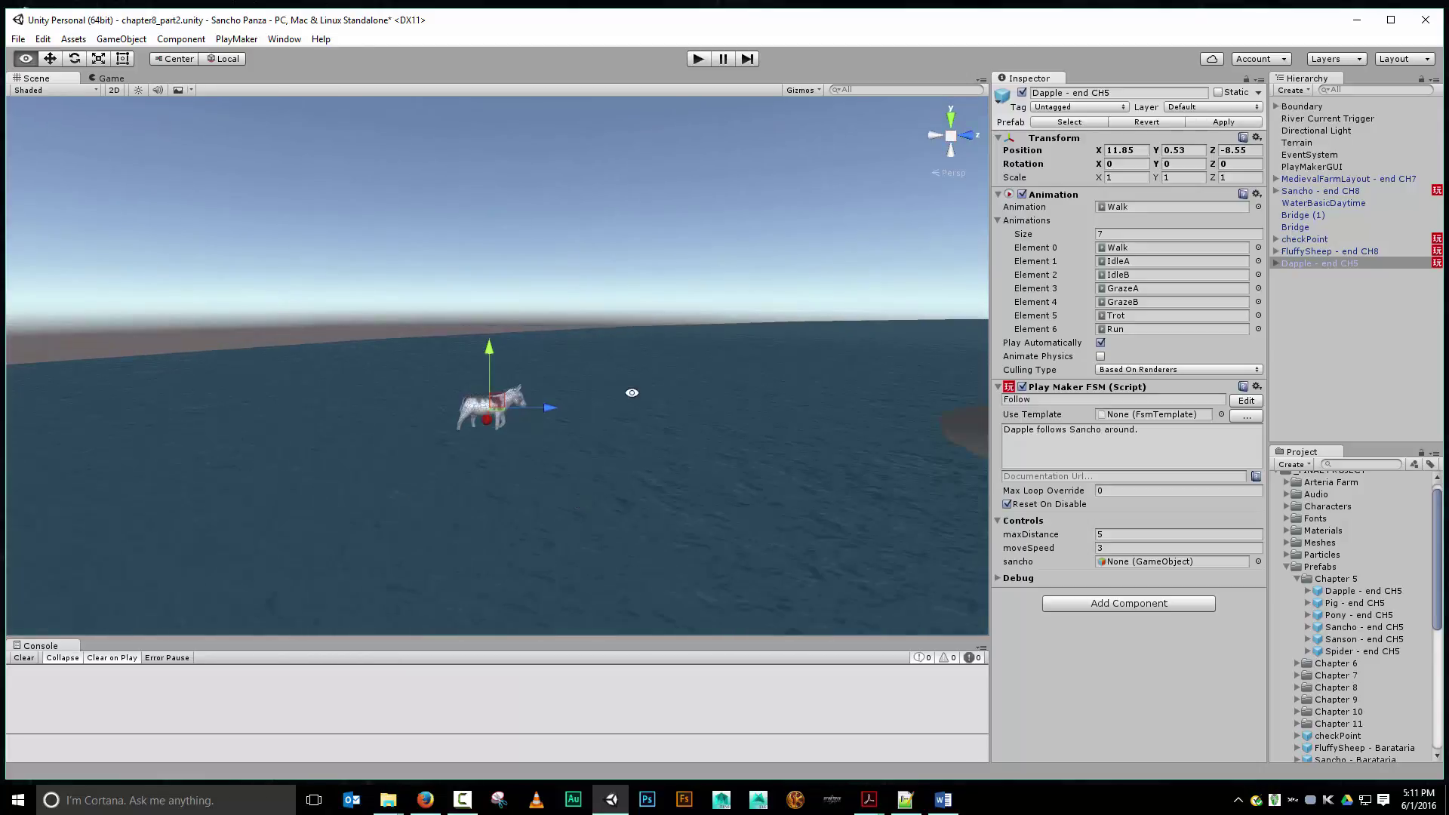
{"action": "left_click_drag", "start_coordinate": [632, 393], "coordinate": [892, 537], "text": "alt"}
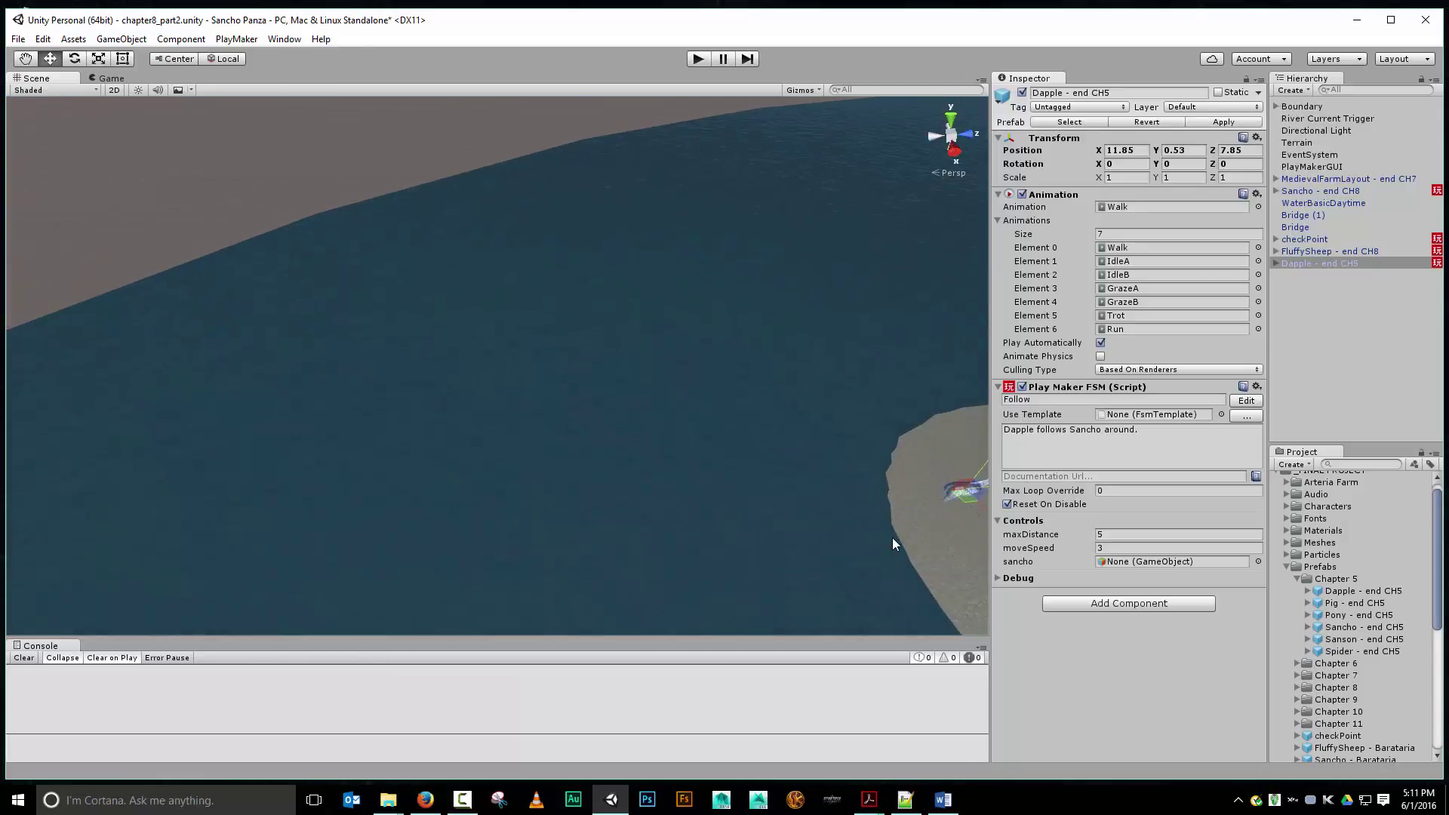
{"action": "middle_click_drag", "start_coordinate": [871, 549], "coordinate": [480, 484]}
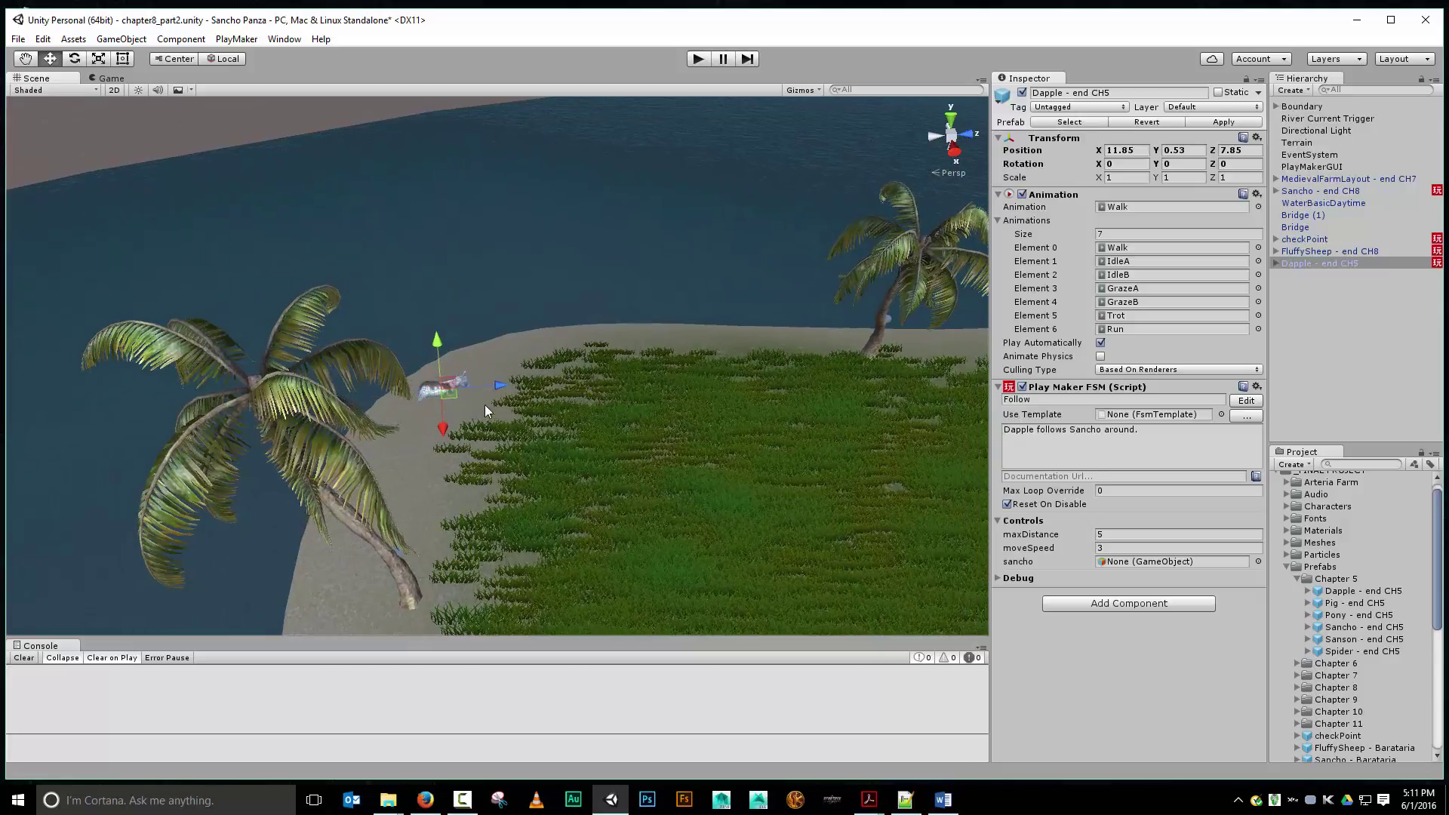
{"action": "left_click_drag", "start_coordinate": [501, 384], "coordinate": [689, 485]}
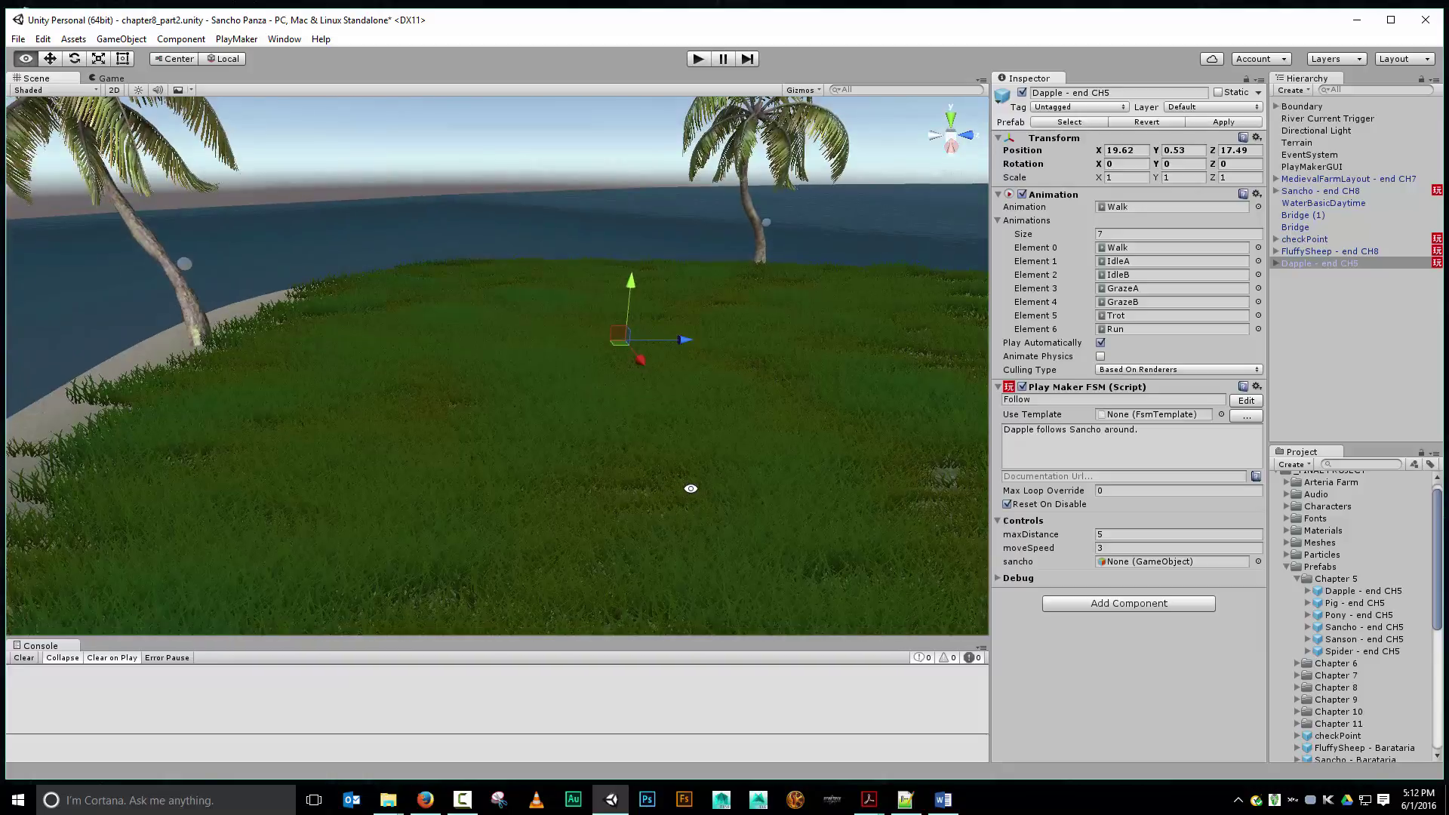
{"action": "left_click_drag", "start_coordinate": [631, 281], "coordinate": [634, 227]}
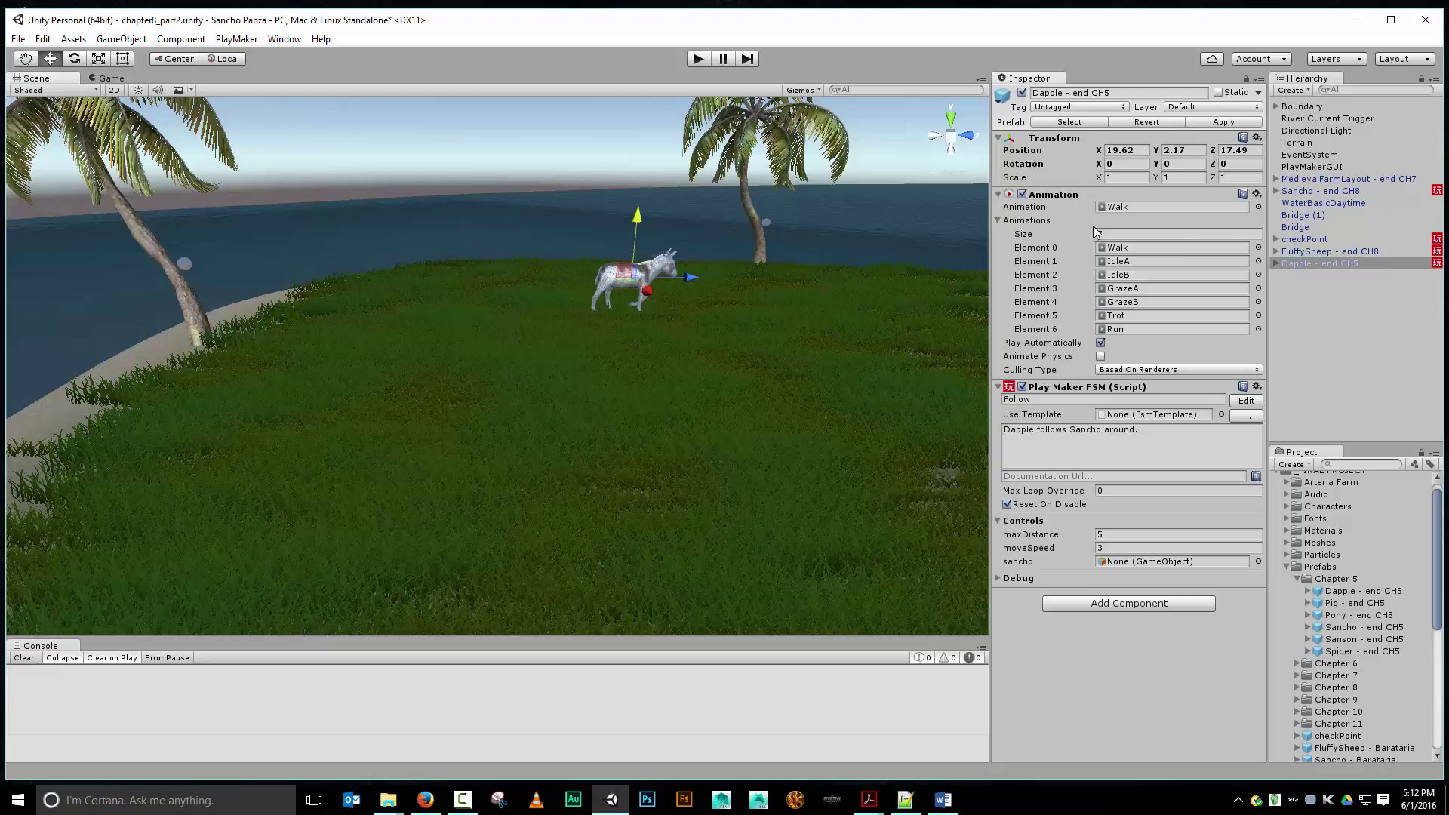
Step: Turn off Play Automatically on Dapple's Animation and review the Follow FSM's Idle and Follow states in instance editing
{"action": "left_click", "coordinate": [1100, 343]}
{"action": "left_click", "coordinate": [1243, 400]}
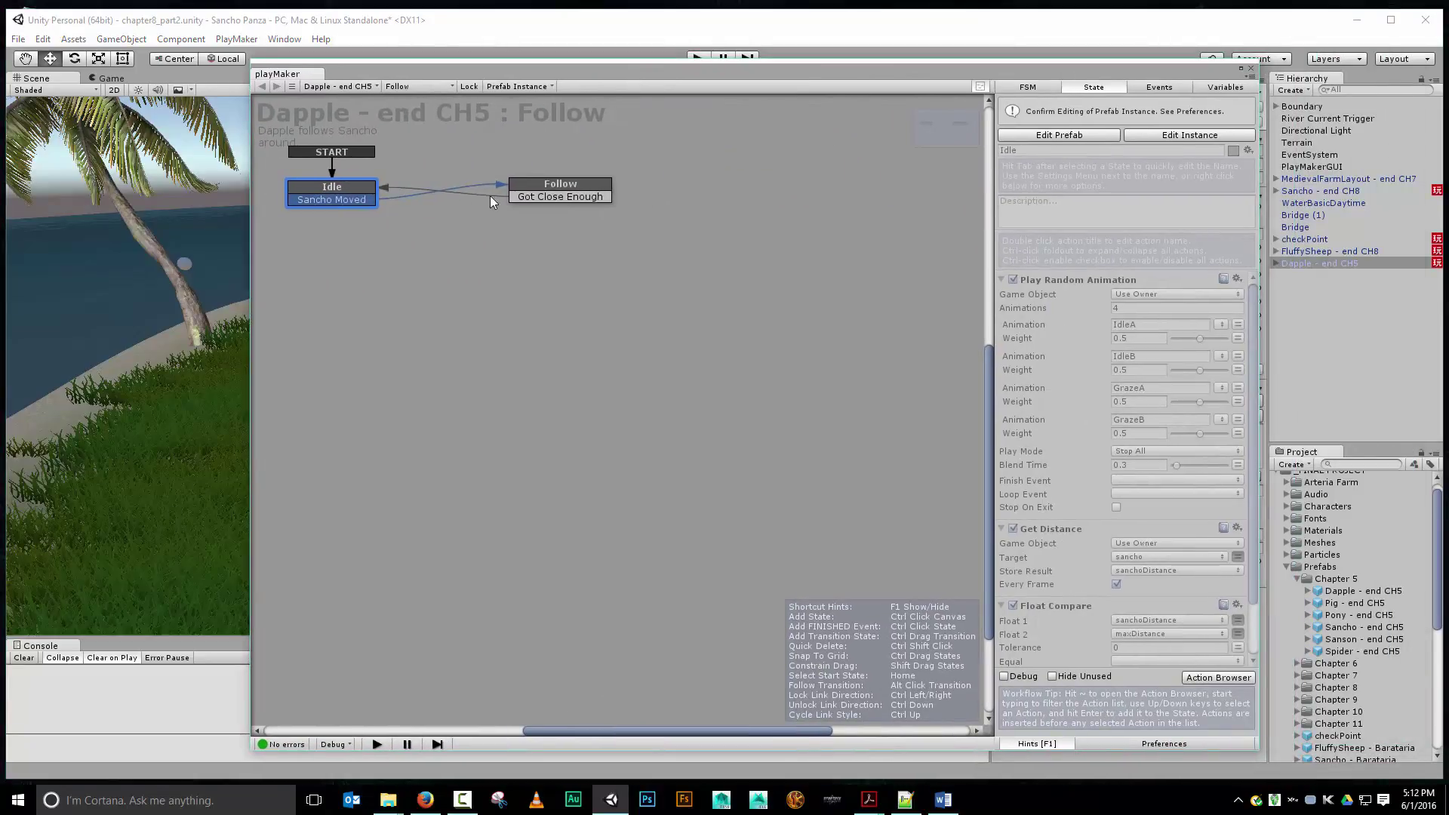
{"action": "left_click", "coordinate": [1189, 135]}
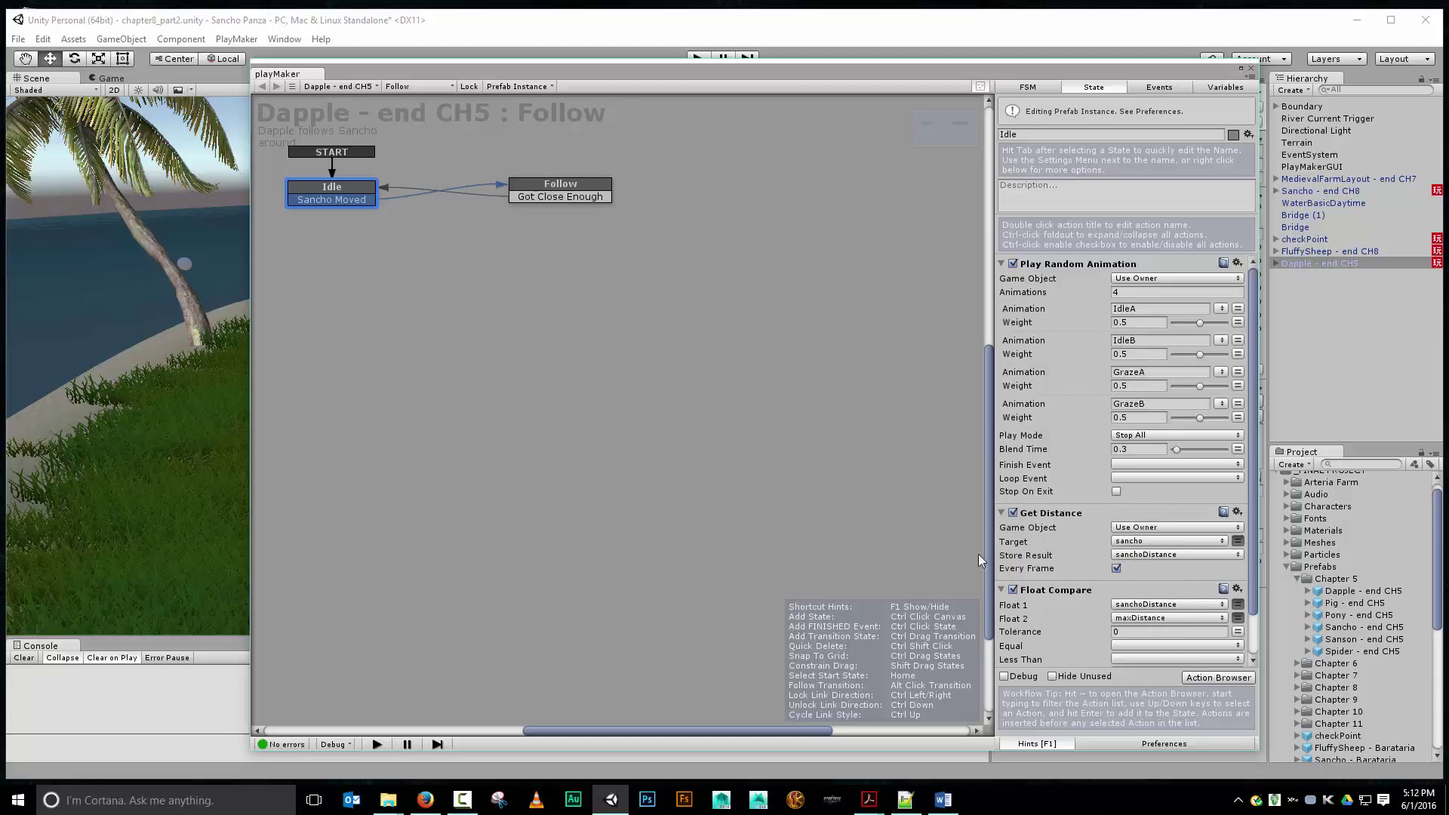
{"action": "left_click", "coordinate": [562, 186]}
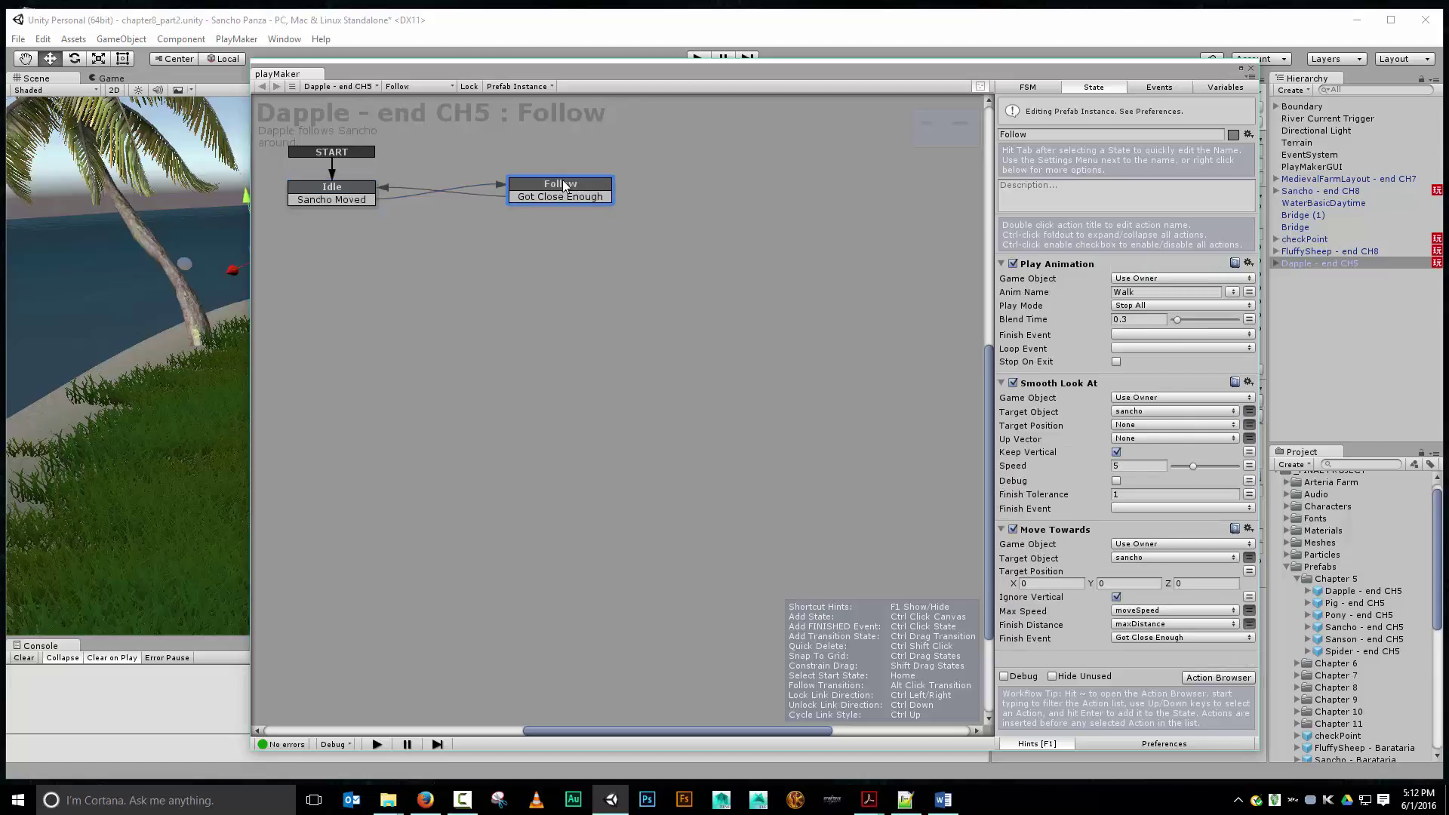
{"action": "middle_click_drag", "start_coordinate": [441, 267], "coordinate": [555, 359]}
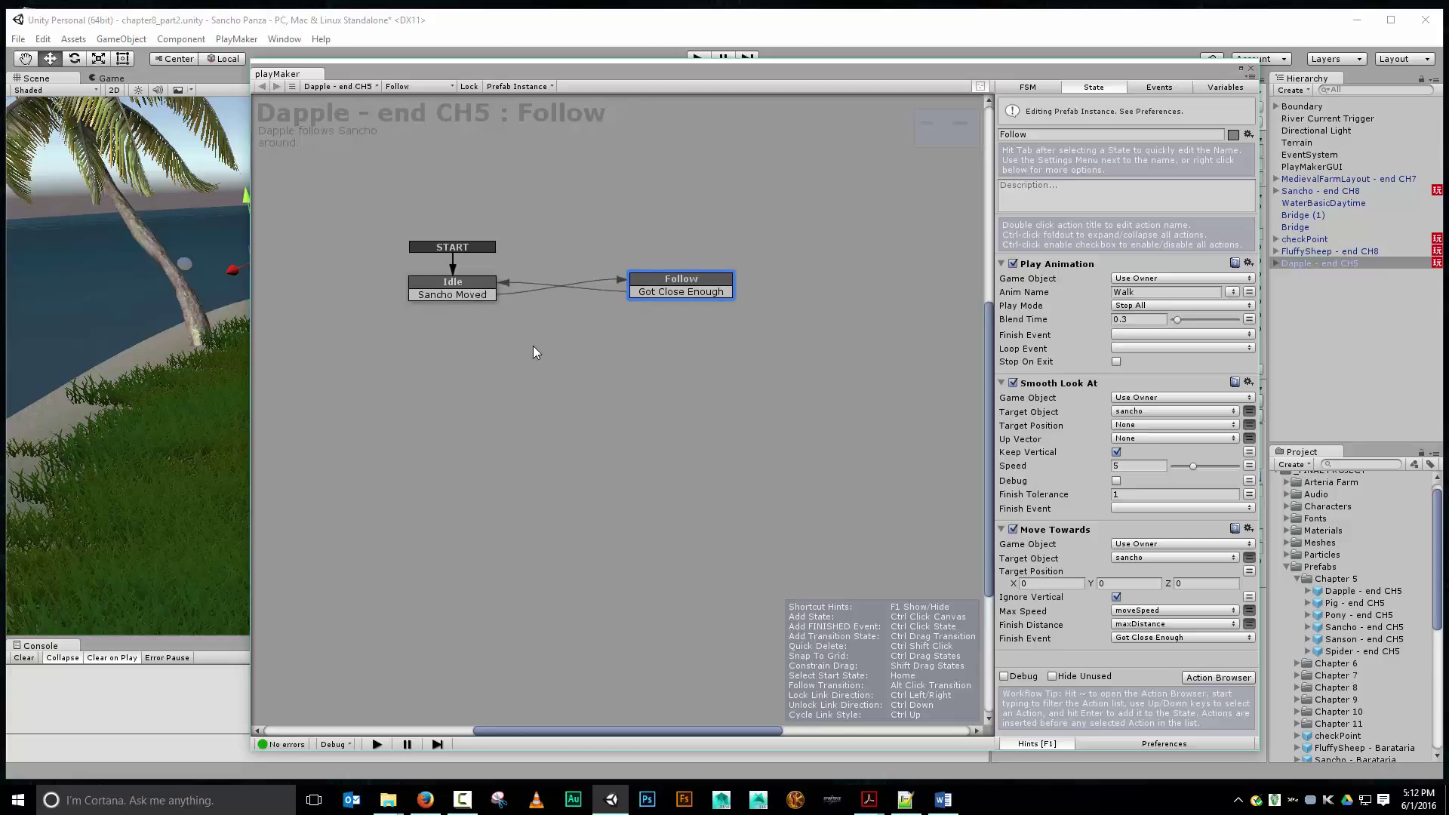
{"action": "left_click_drag", "start_coordinate": [641, 74], "coordinate": [1448, 56]}
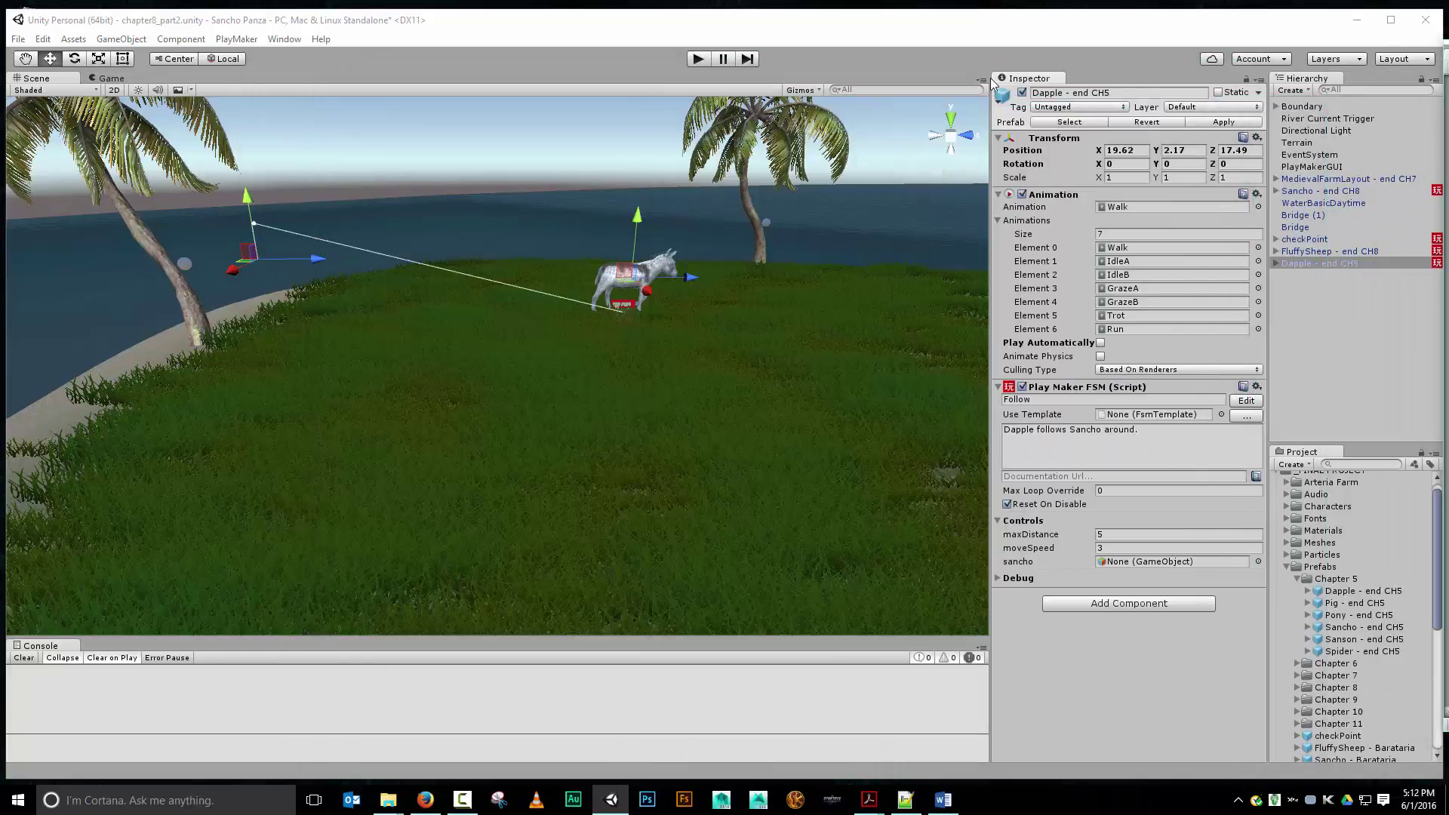
Step: Briefly play-test the scene and assign Sancho - end CH8 to the sancho variable of Dapple's Follow FSM
{"action": "left_click", "coordinate": [702, 59]}
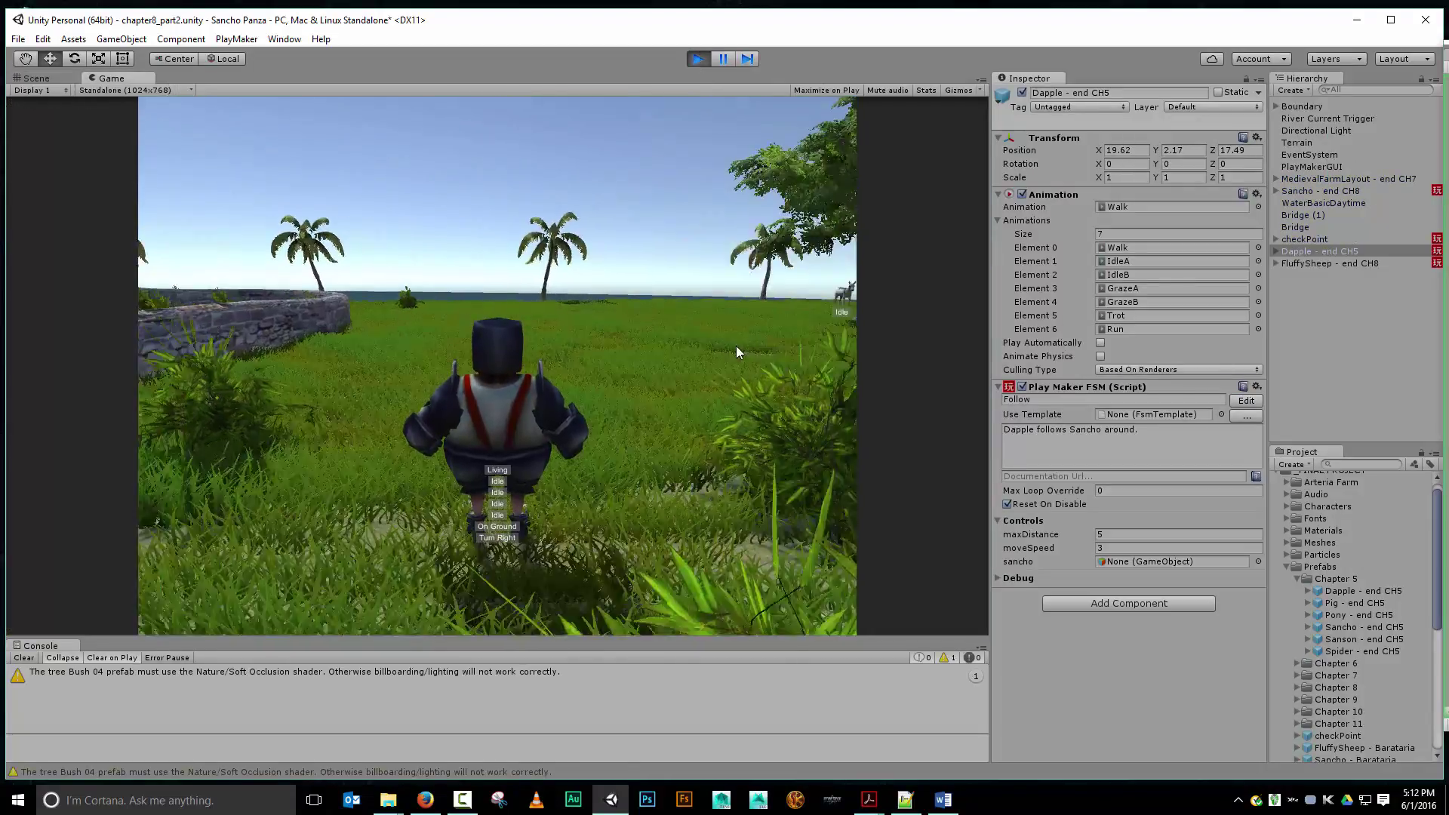
{"action": "left_click", "coordinate": [698, 59]}
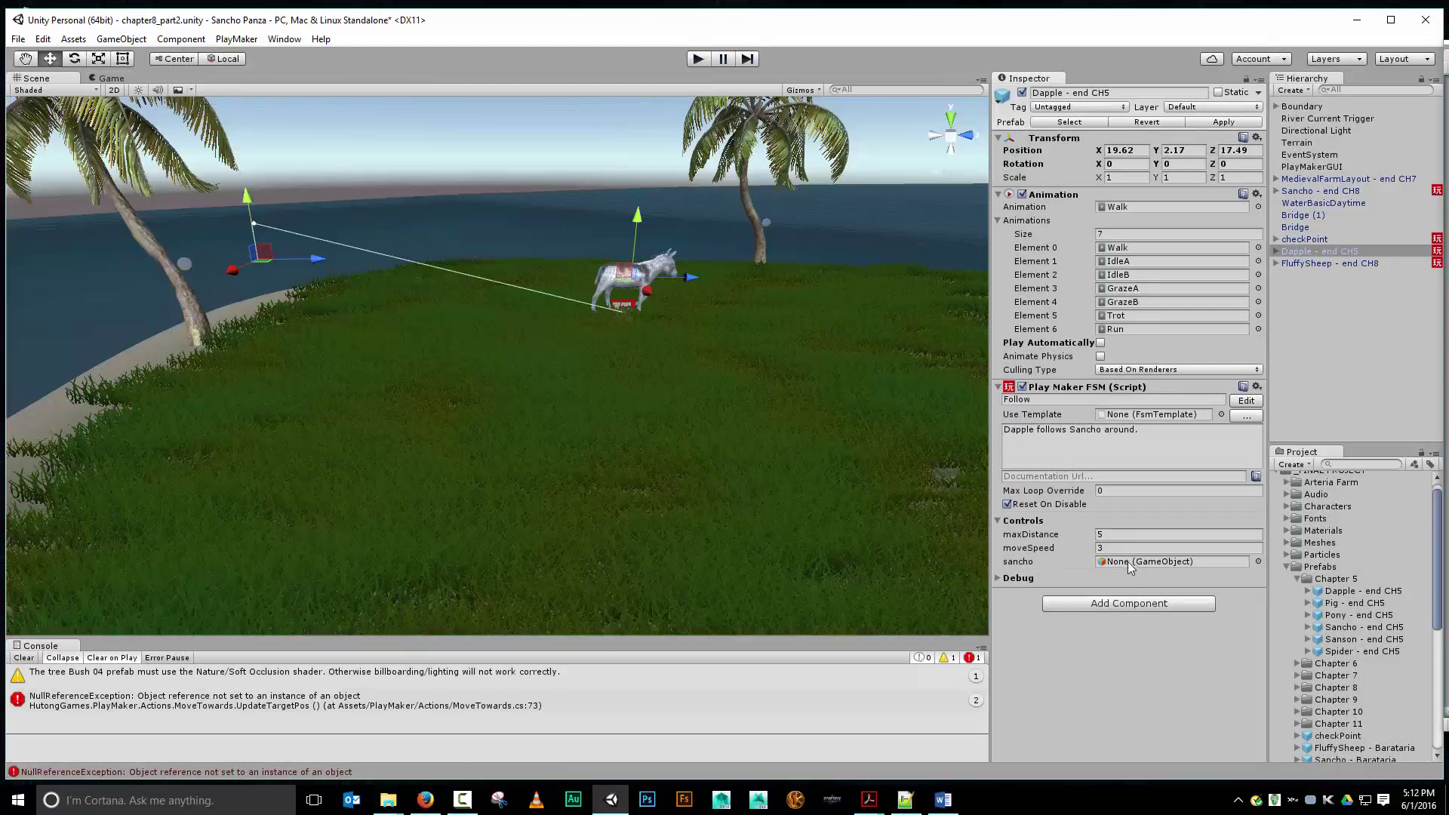
{"action": "left_click", "coordinate": [1293, 193]}
{"action": "left_click_drag", "start_coordinate": [1294, 193], "coordinate": [1148, 565]}
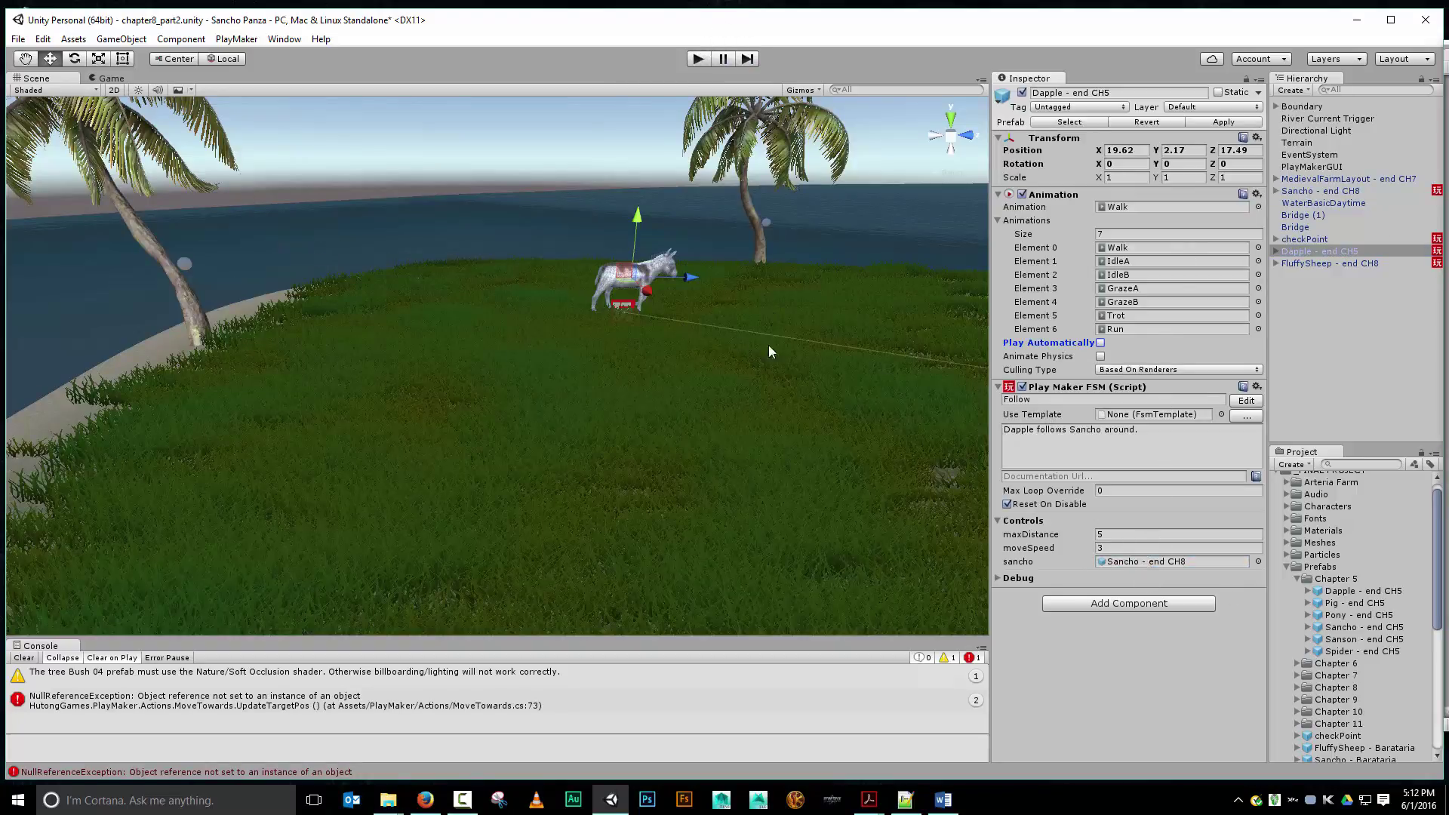
Step: Run the game, turn Sancho to watch Dapple approach in its Follow state, and stop the game
{"action": "left_click", "coordinate": [699, 61]}
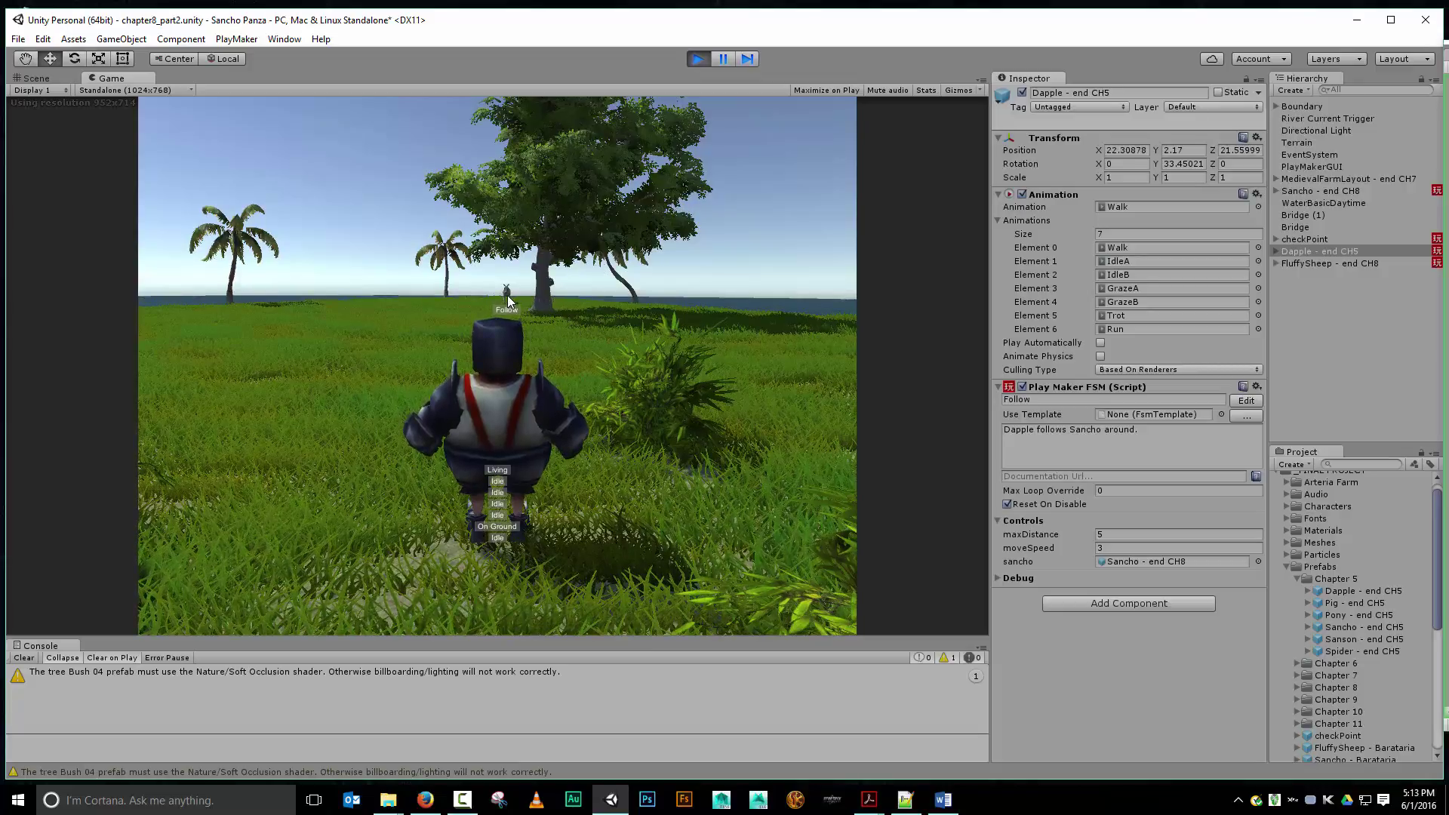
{"action": "key", "text": "a"}
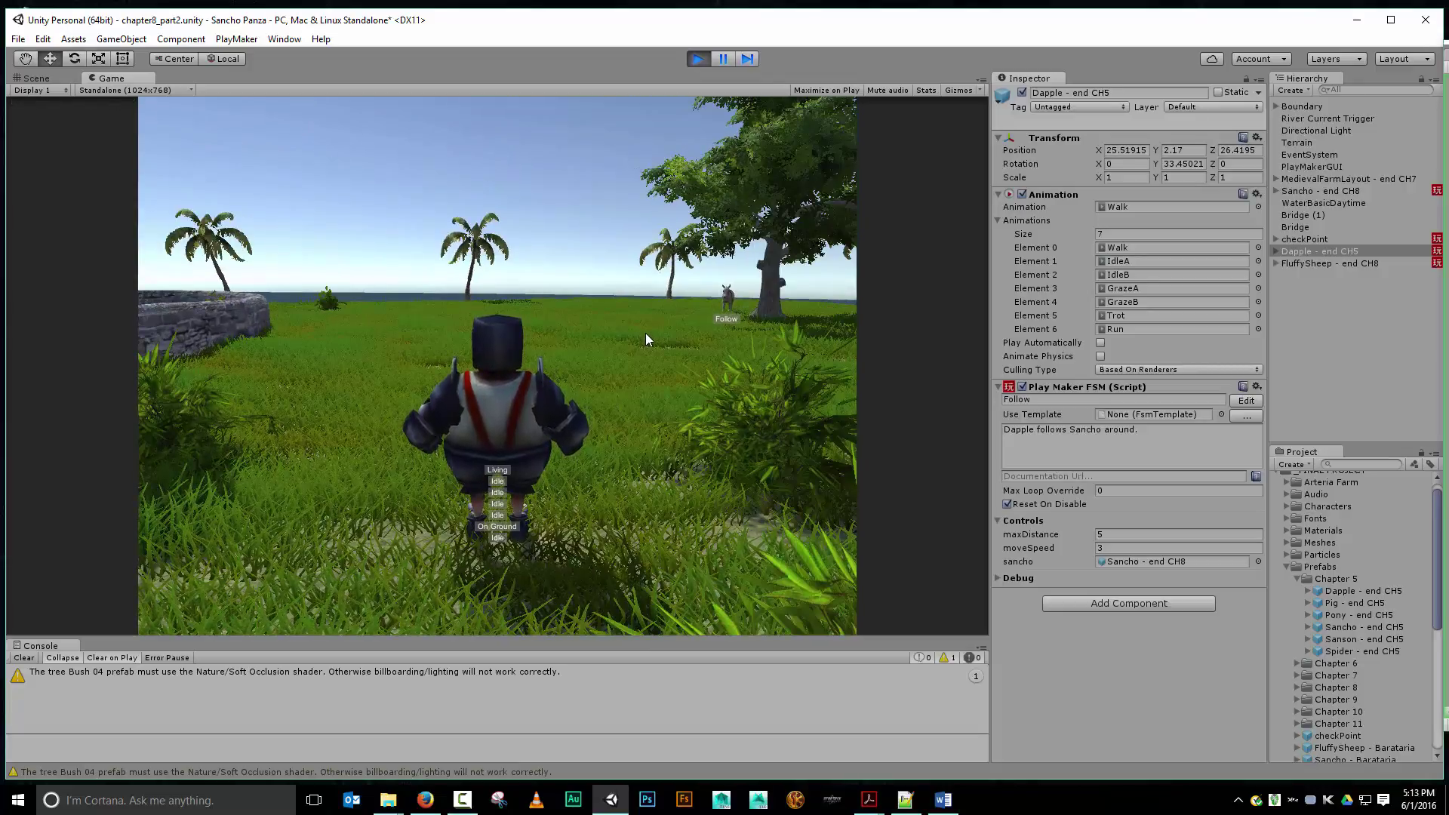
{"action": "key", "text": "d"}
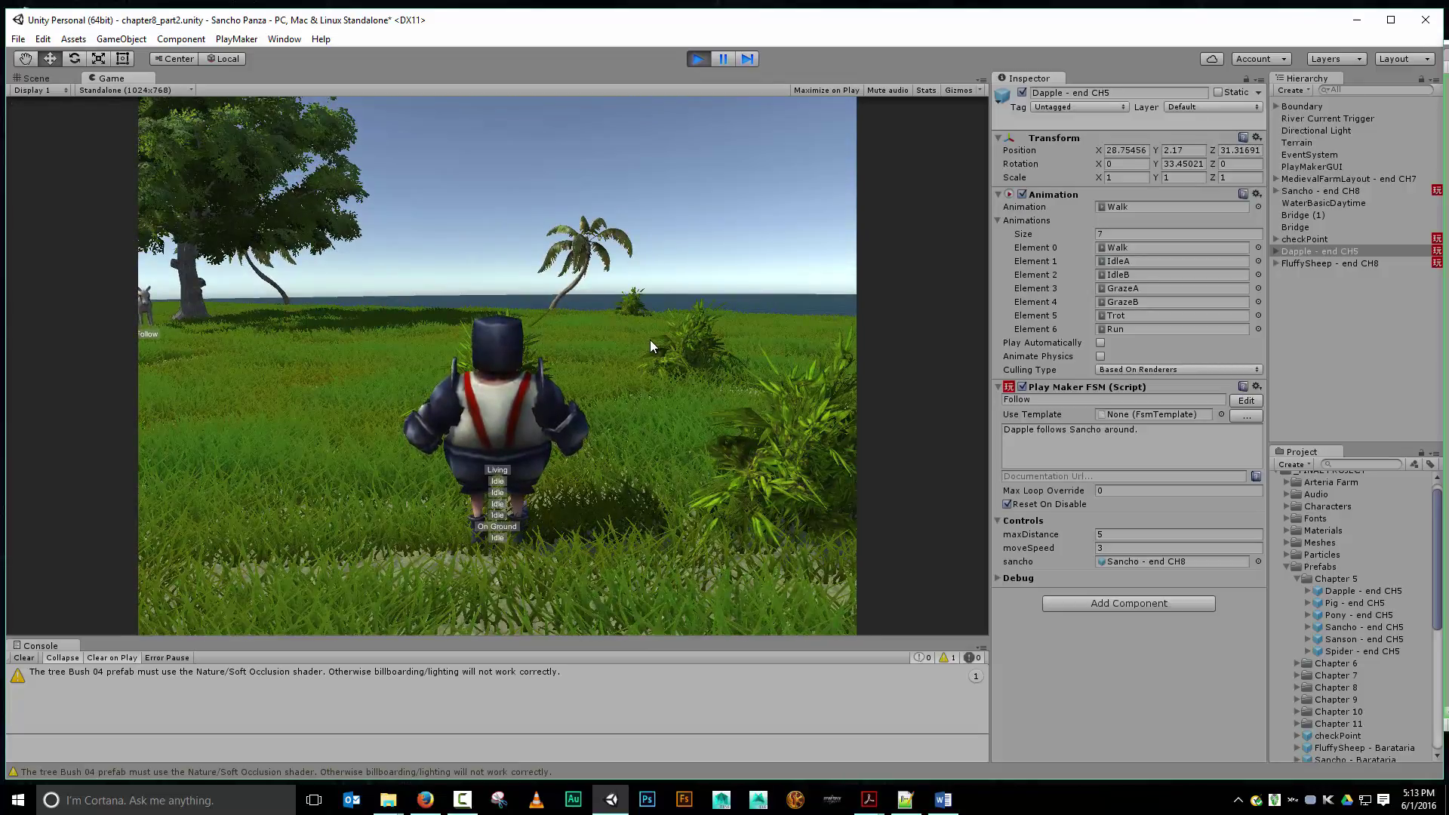
{"action": "key", "text": "a"}
{"action": "key", "text": "w"}
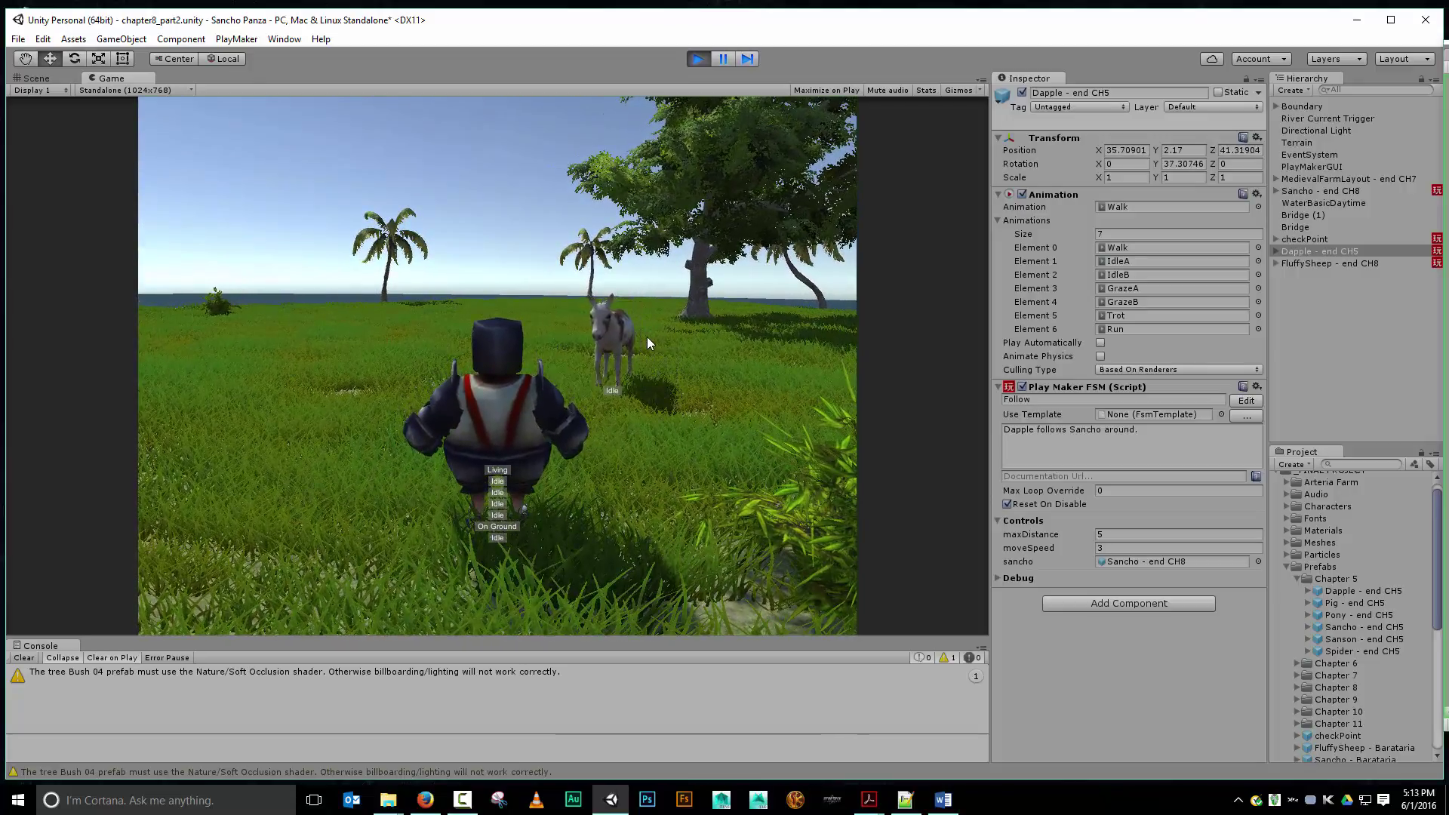
{"action": "left_click", "coordinate": [698, 59]}
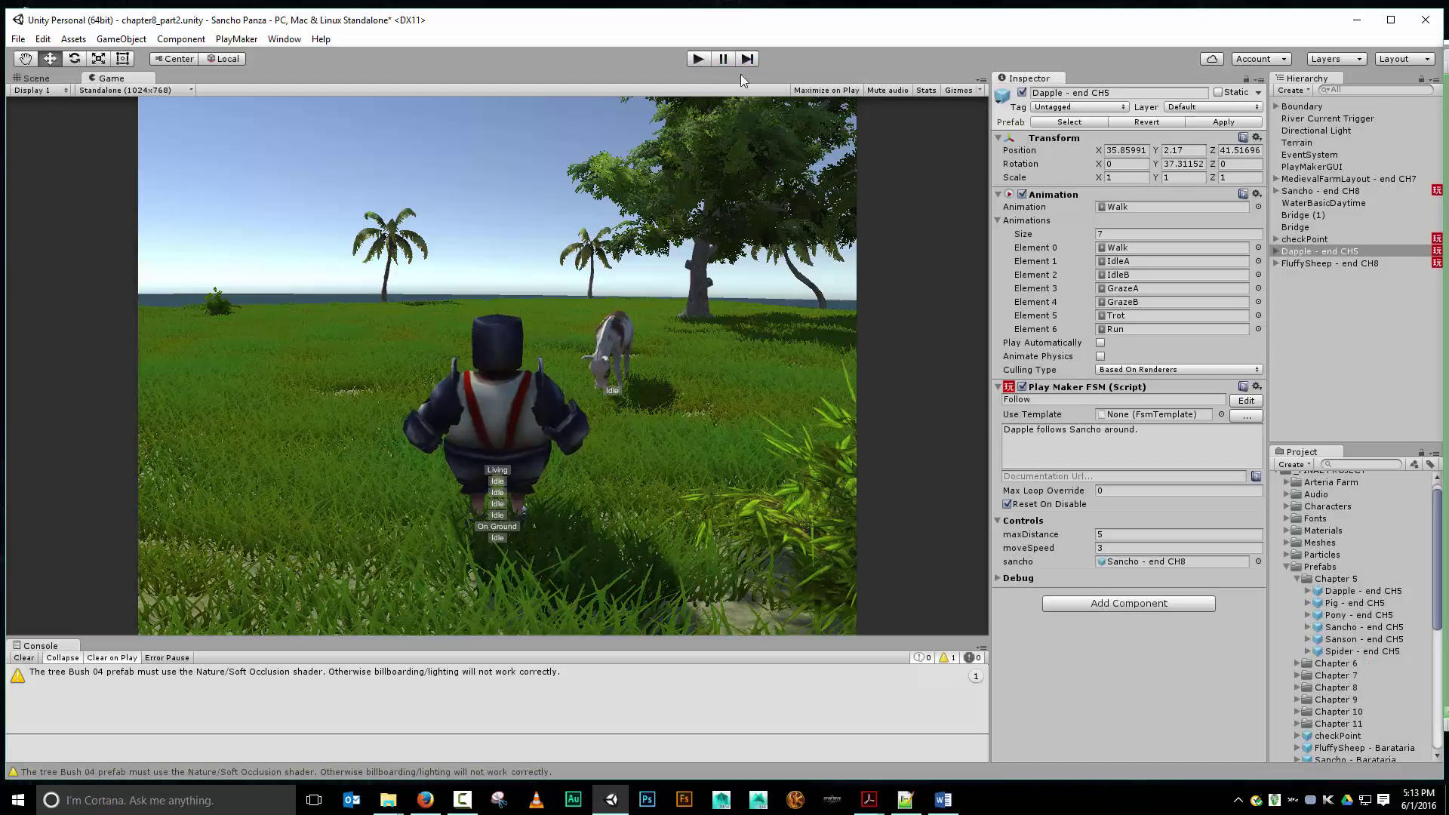
Step: Open Dapple's Follow FSM for instance editing and add a new state named Waiting
{"action": "left_click", "coordinate": [1245, 400]}
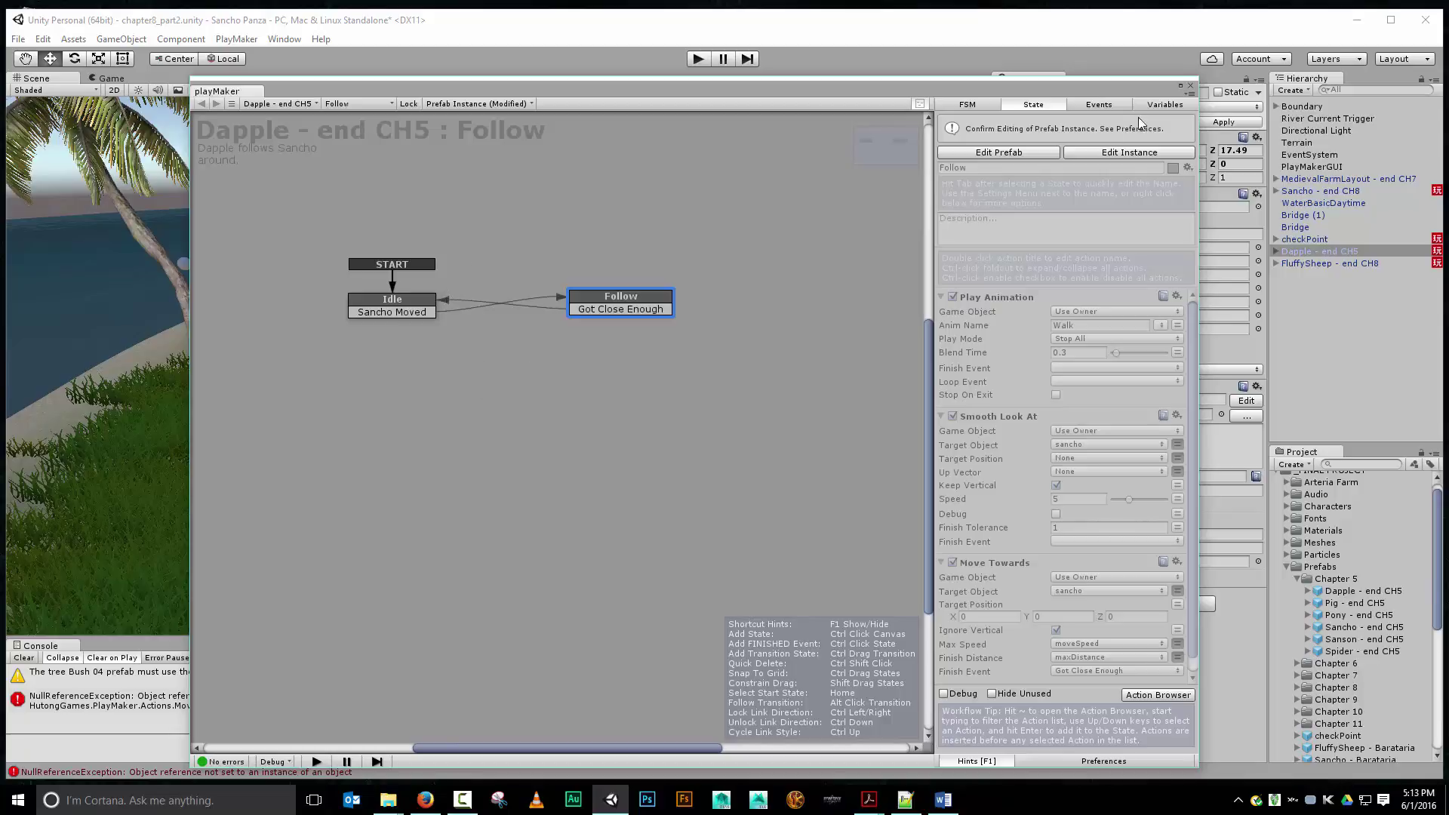
{"action": "left_click", "coordinate": [1099, 155]}
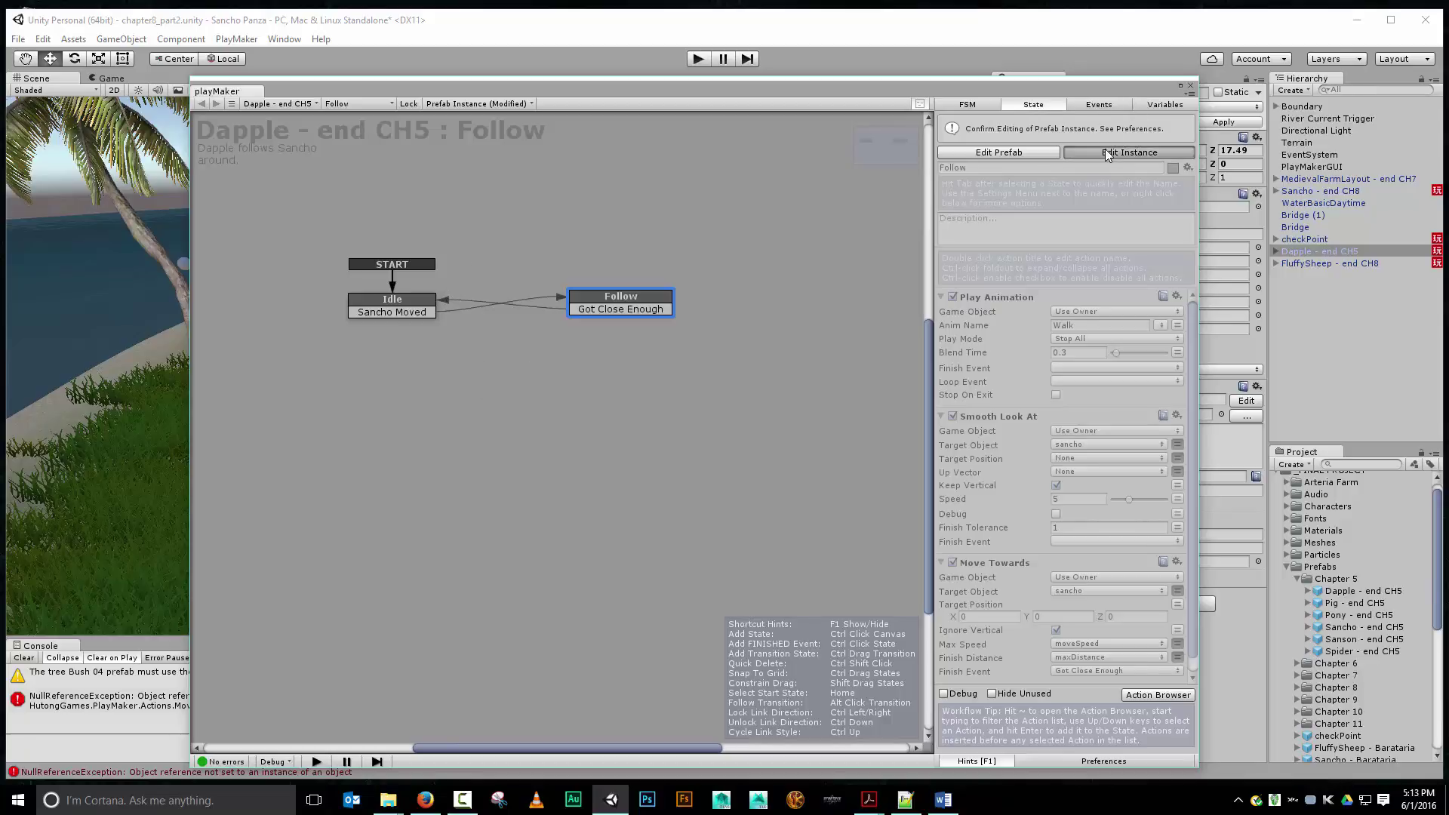
{"action": "right_click", "coordinate": [547, 441]}
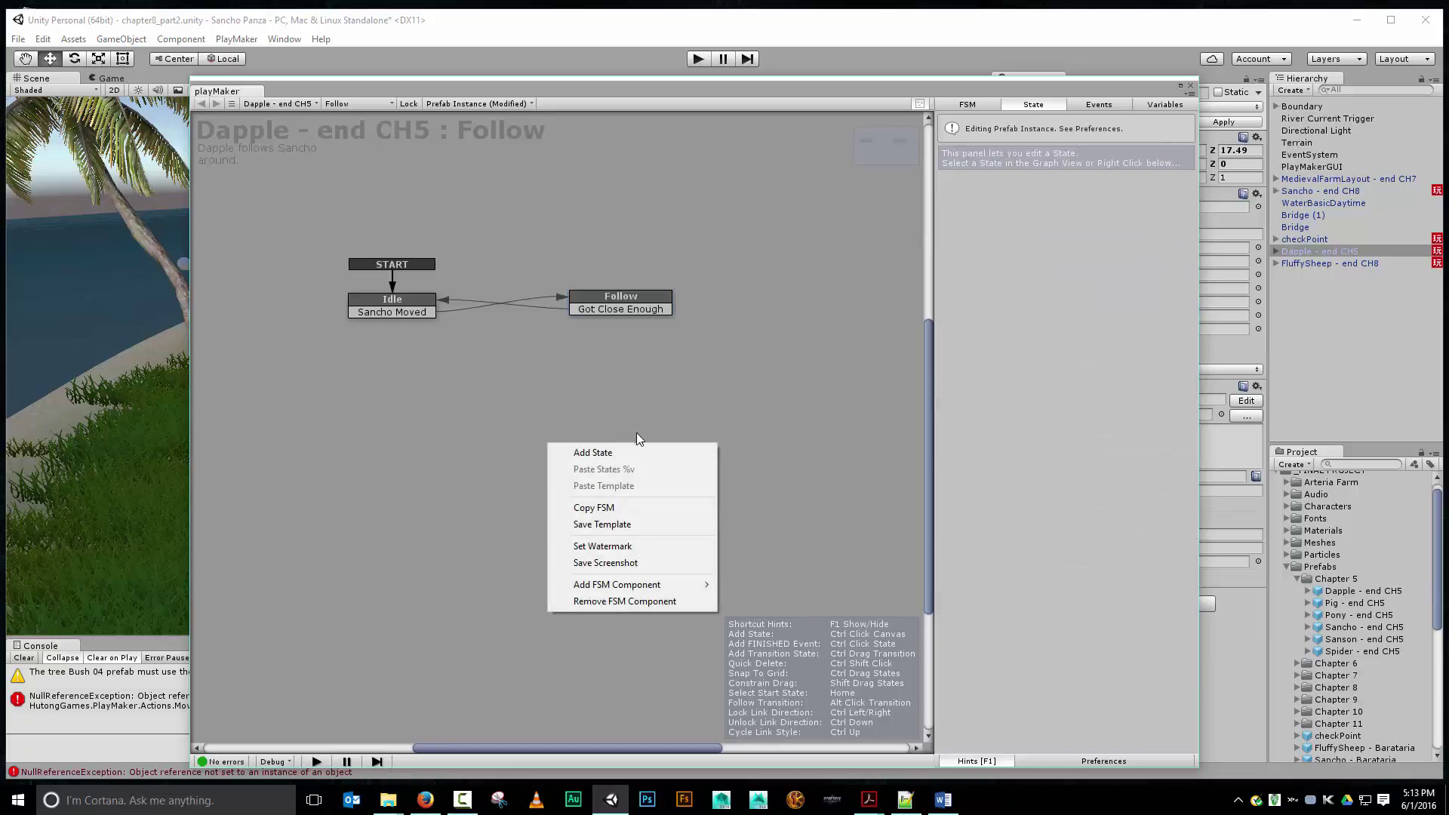
{"action": "left_click", "coordinate": [621, 452]}
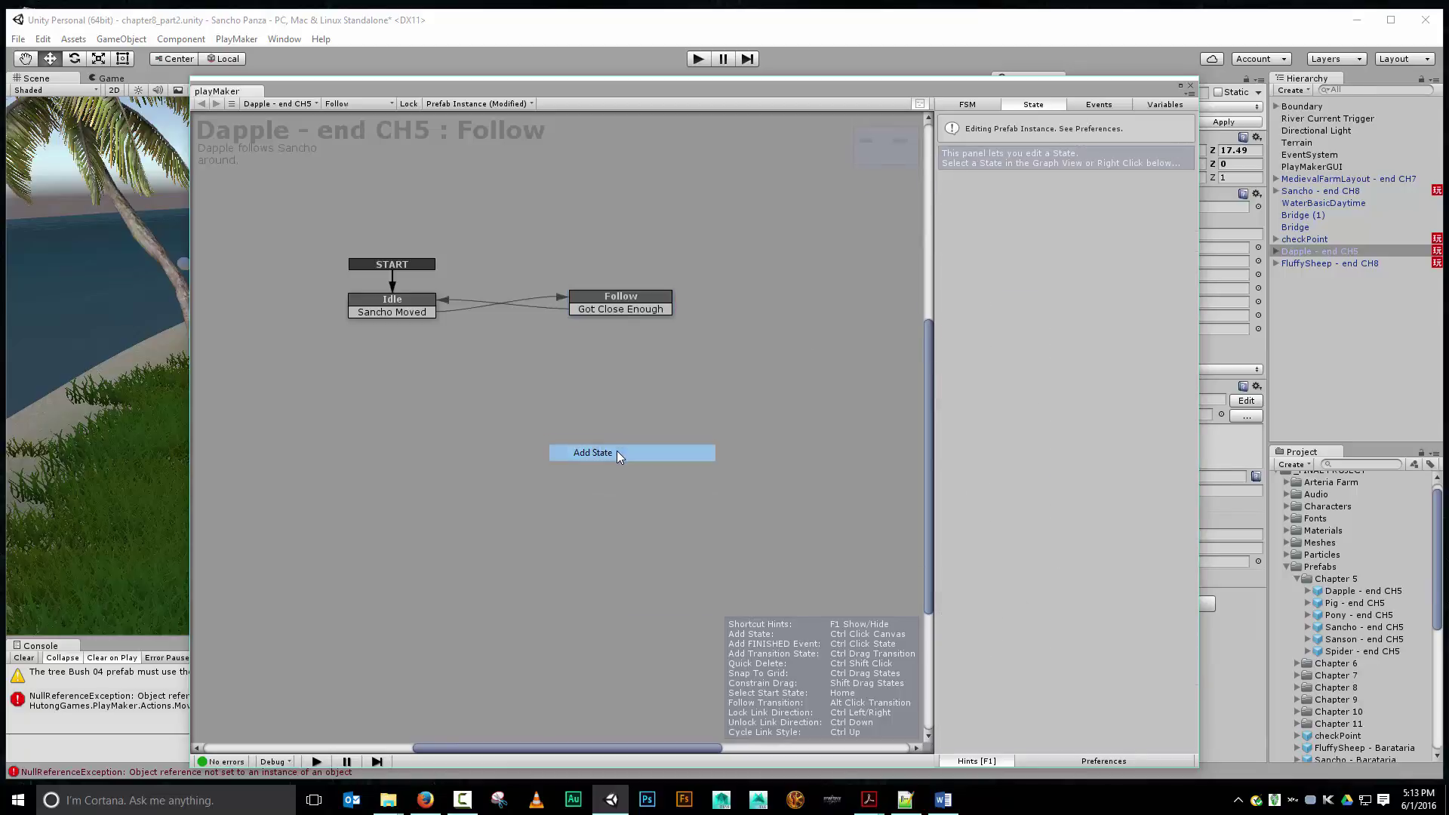
{"action": "left_click", "coordinate": [1029, 150]}
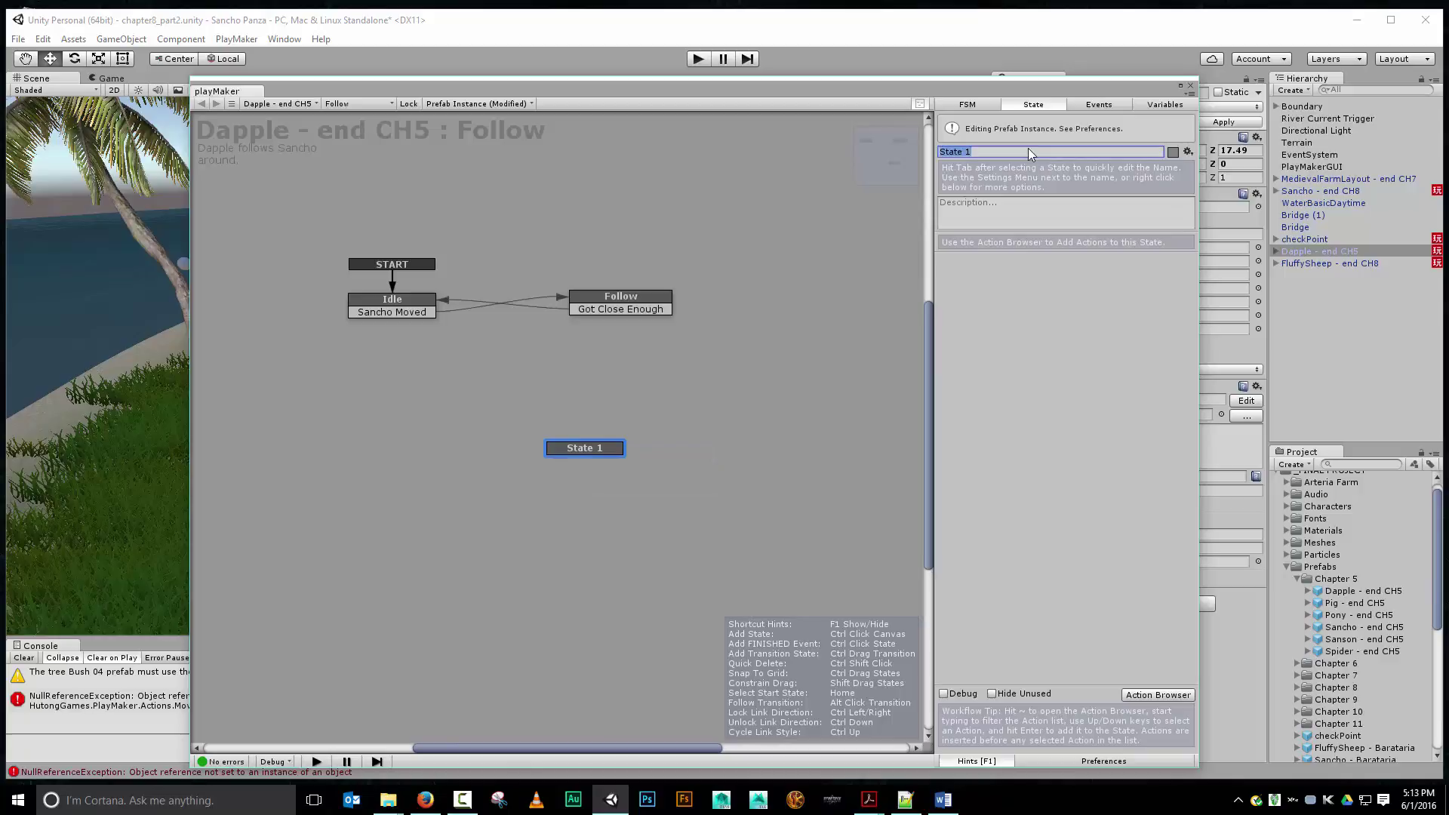
{"action": "type", "text": "Waiting"}
Step: Make Waiting the FSM's start state and place it directly above the Idle state
{"action": "right_click", "coordinate": [591, 452]}
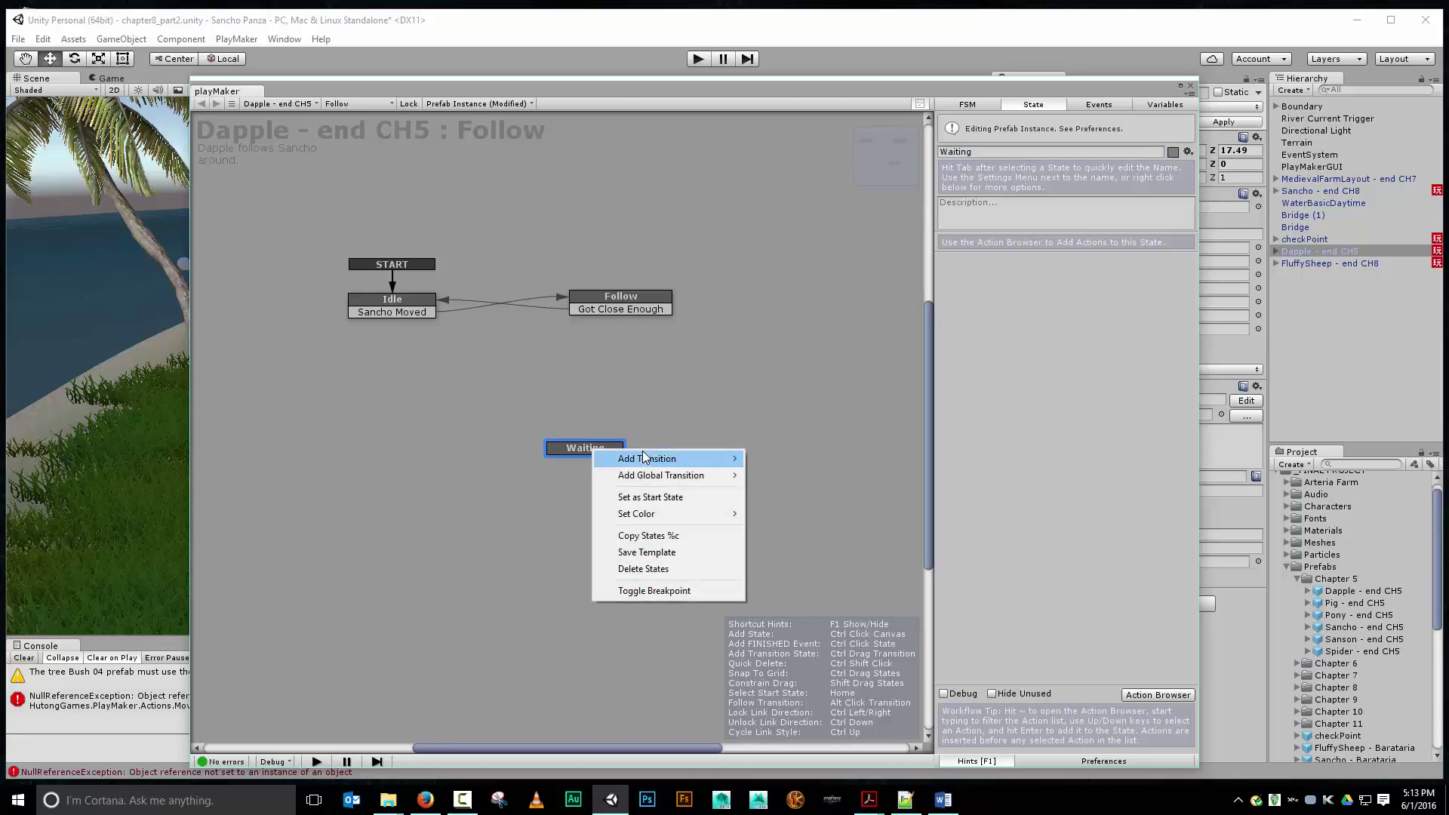
{"action": "mouse_move", "coordinate": [649, 458]}
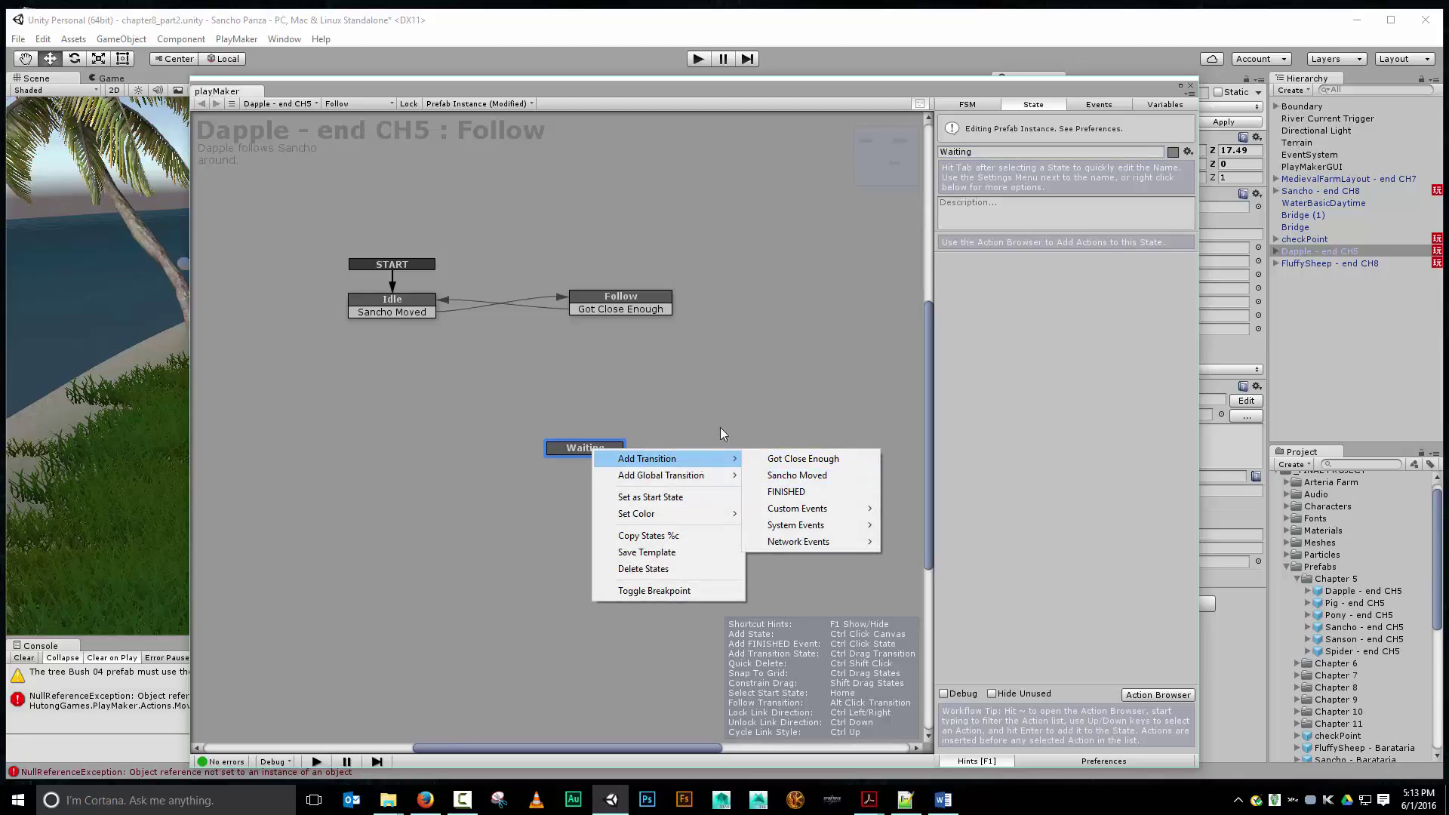
{"action": "left_click", "coordinate": [666, 495]}
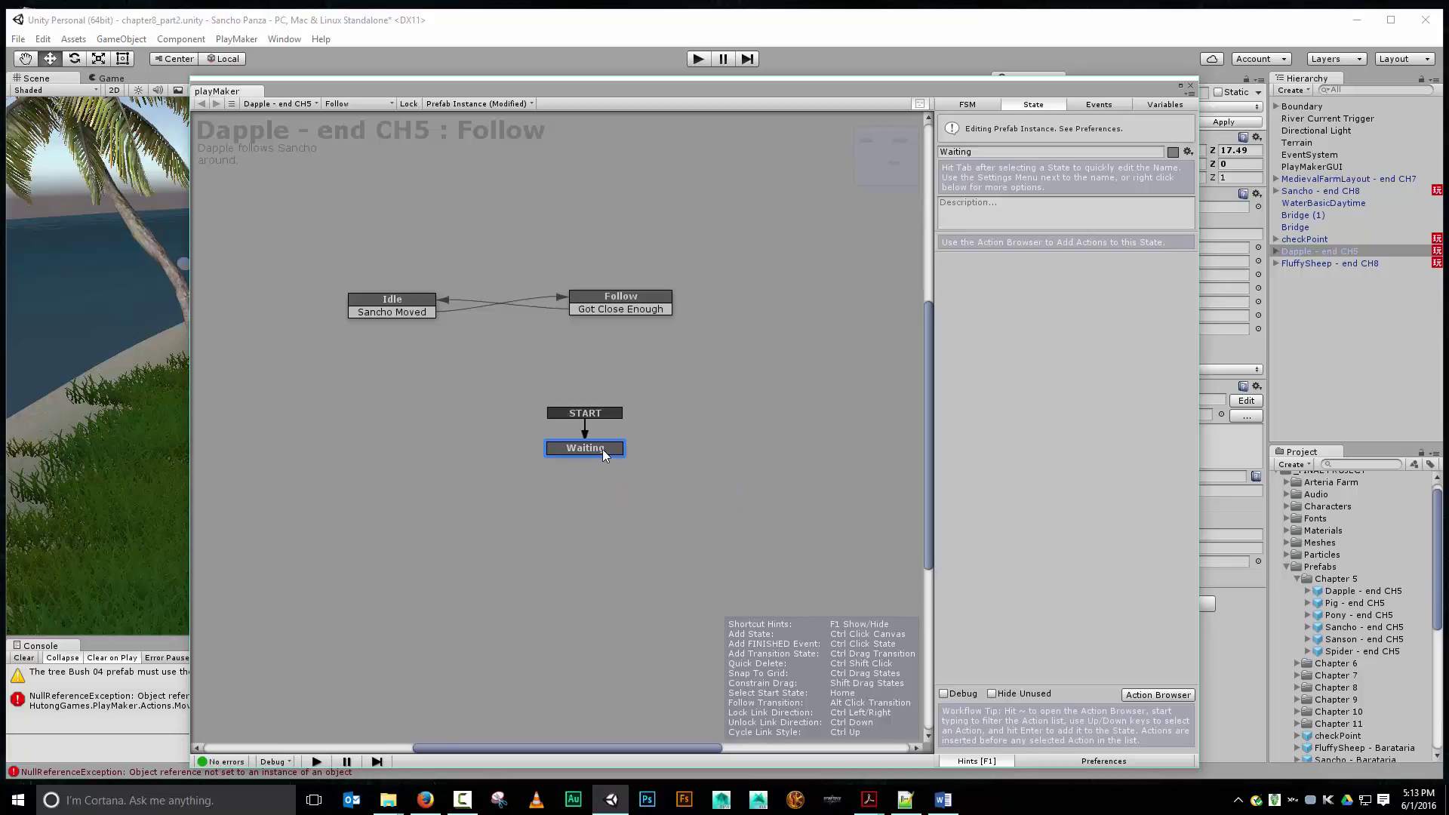
{"action": "left_click_drag", "start_coordinate": [604, 452], "coordinate": [408, 225]}
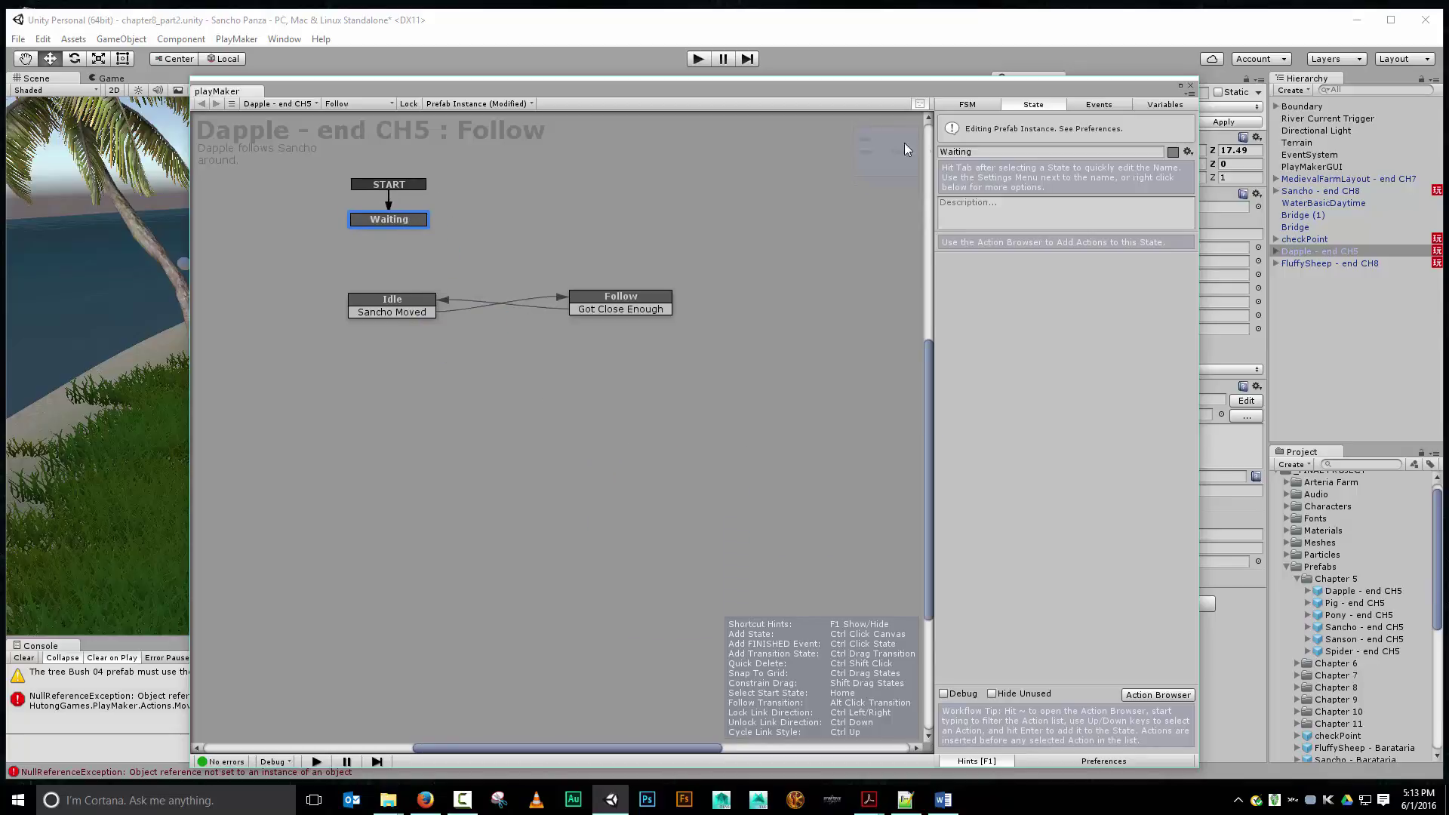
Step: Add a Bool variable named amFound to Dapple's Follow FSM
{"action": "left_click", "coordinate": [1165, 105]}
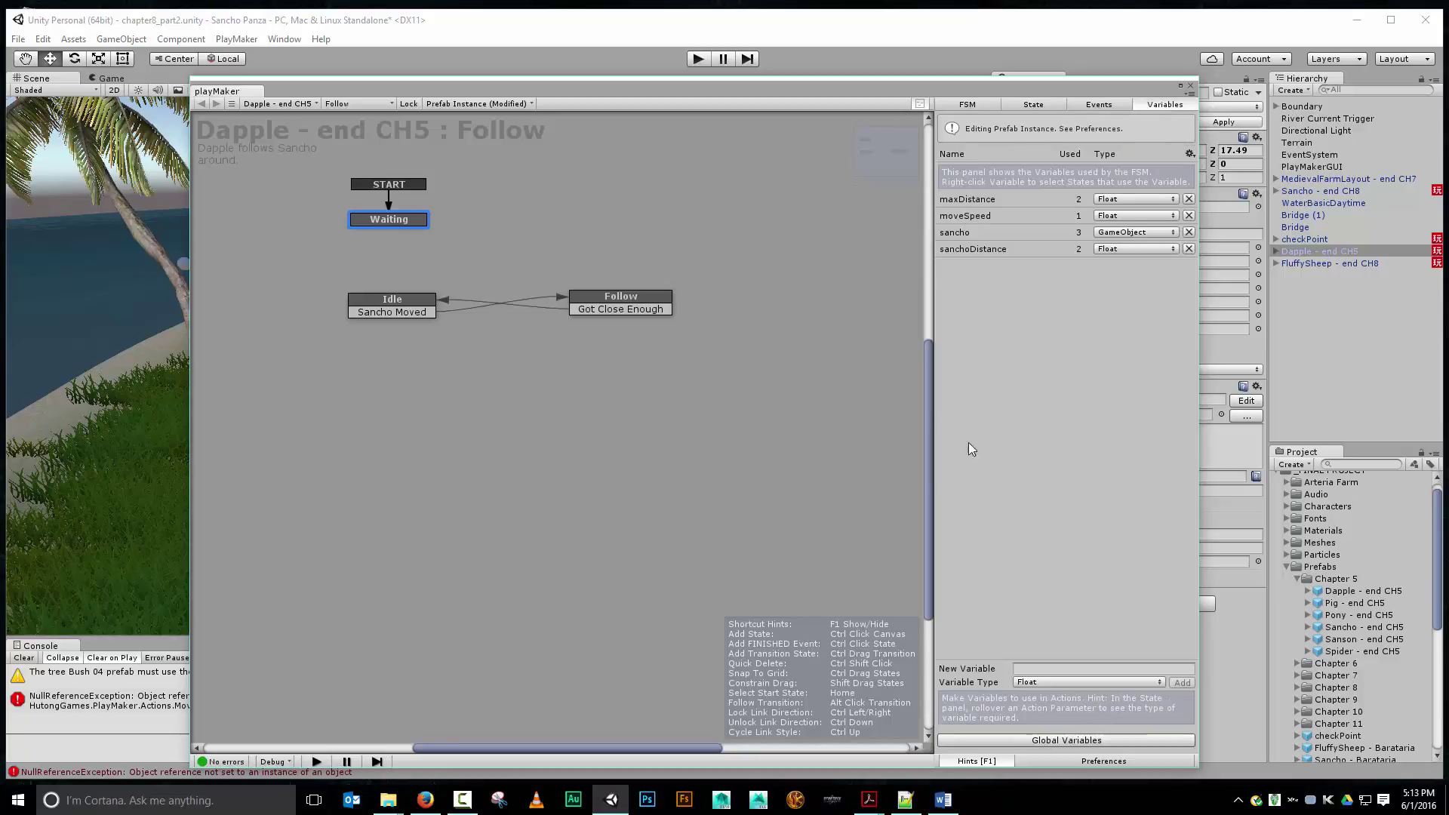
{"action": "left_click", "coordinate": [1090, 682]}
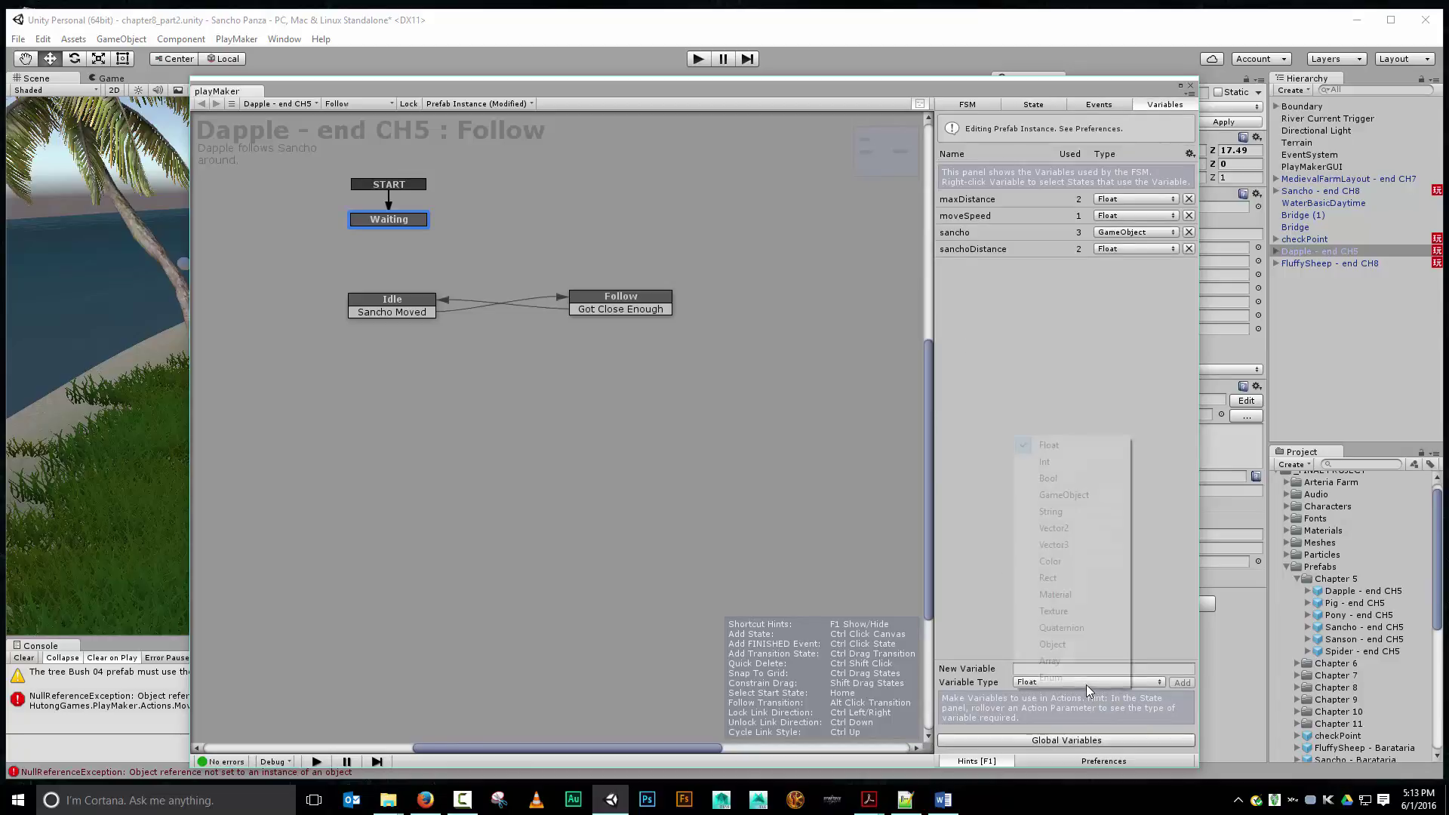
{"action": "left_click", "coordinate": [1049, 478]}
{"action": "left_click", "coordinate": [1047, 669]}
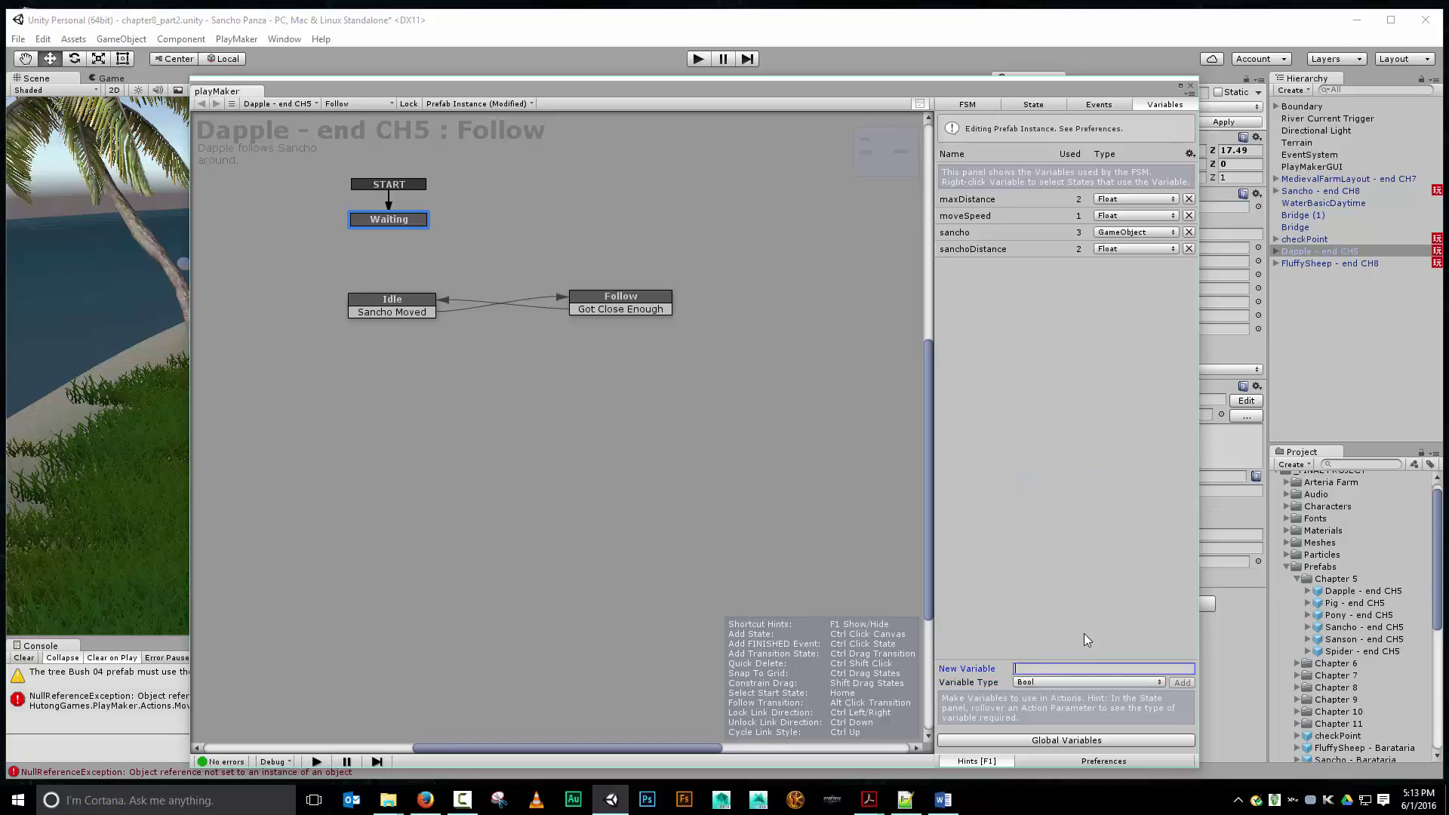
{"action": "type", "text": "amFound"}
{"action": "left_click", "coordinate": [1182, 683]}
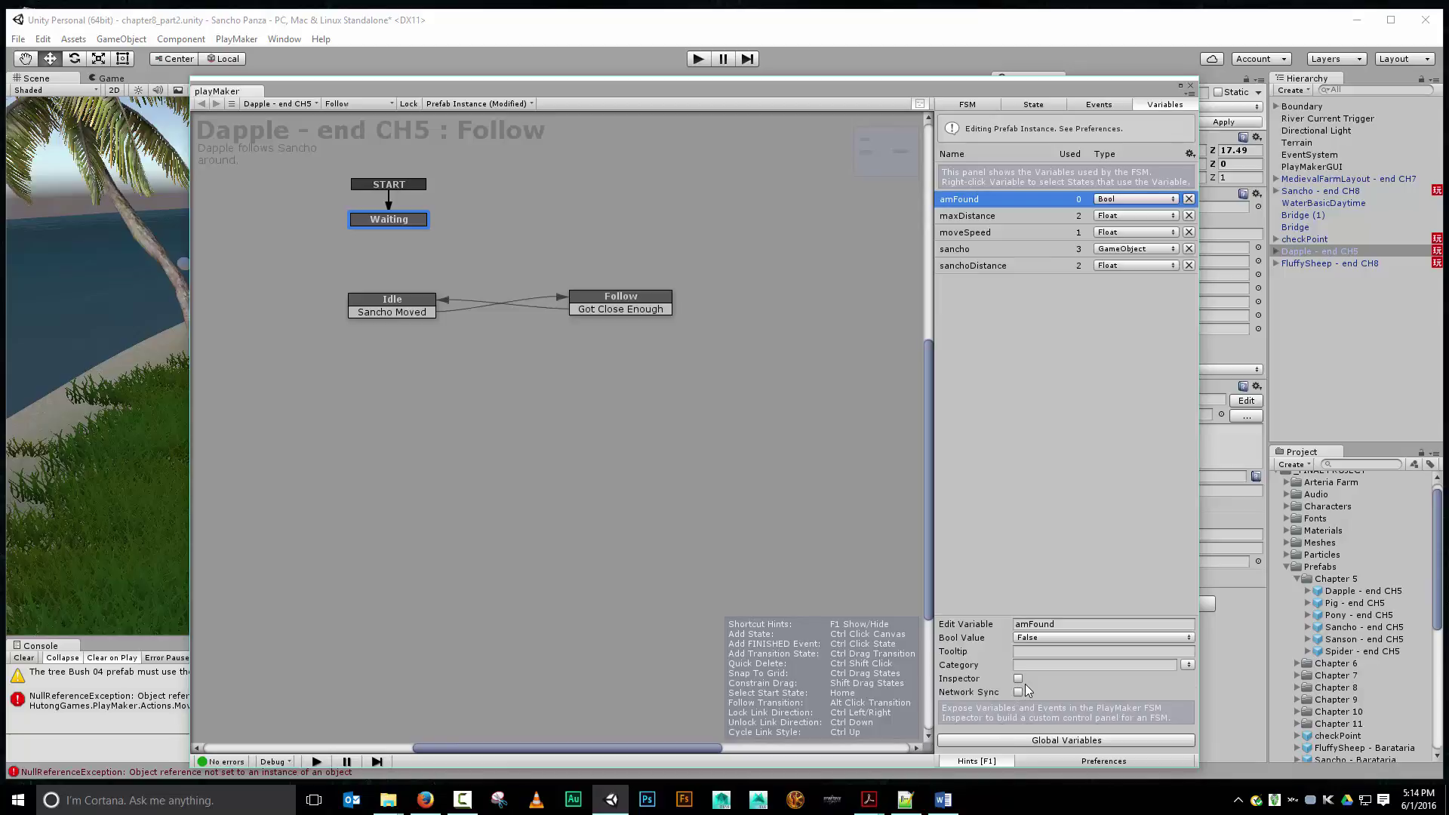
Step: Add an event named Start Follow to the Follow FSM
{"action": "left_click", "coordinate": [1116, 108]}
{"action": "left_click", "coordinate": [1075, 666]}
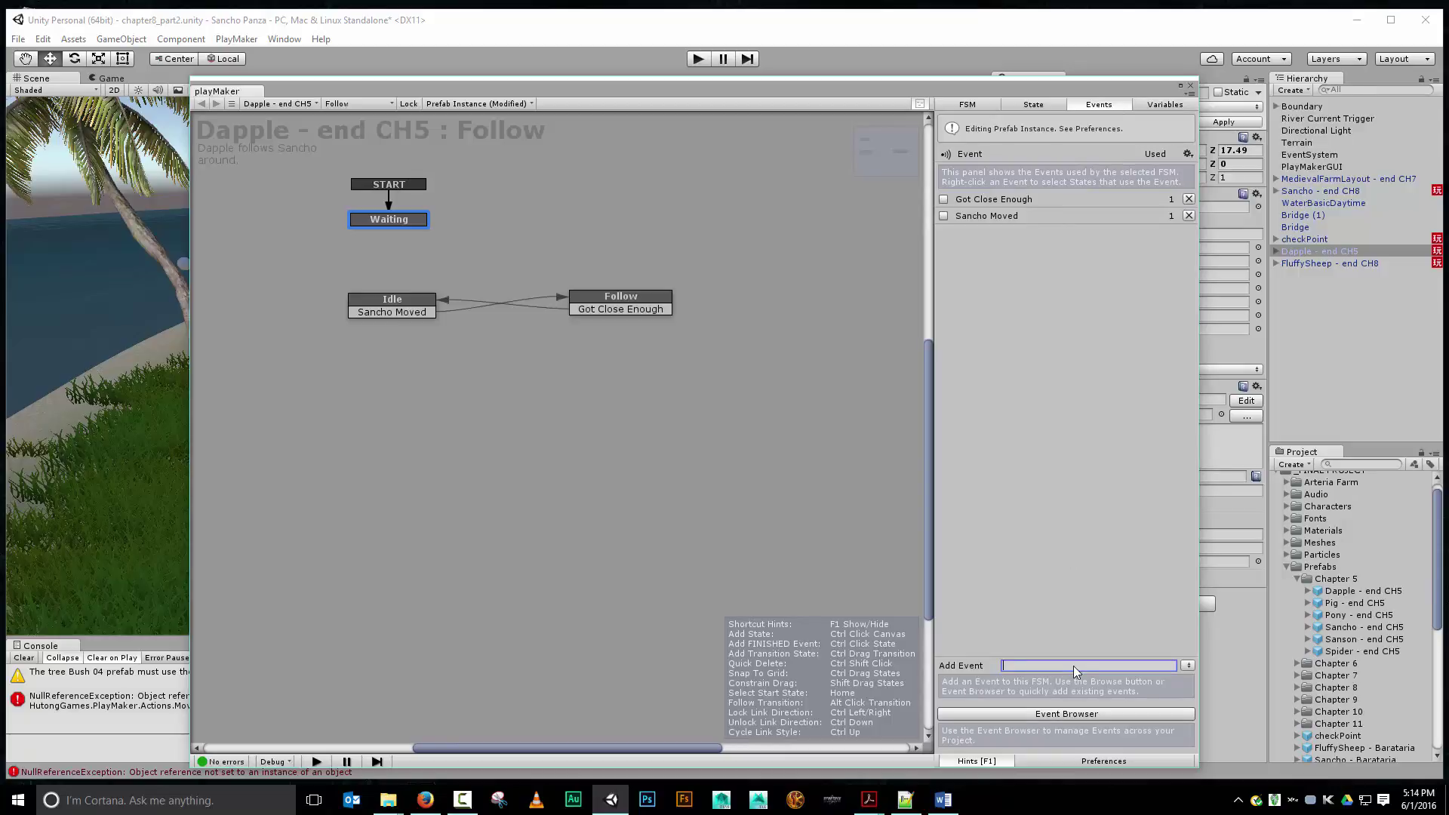
{"action": "type", "text": "Start Follow"}
{"action": "key", "text": "Return"}
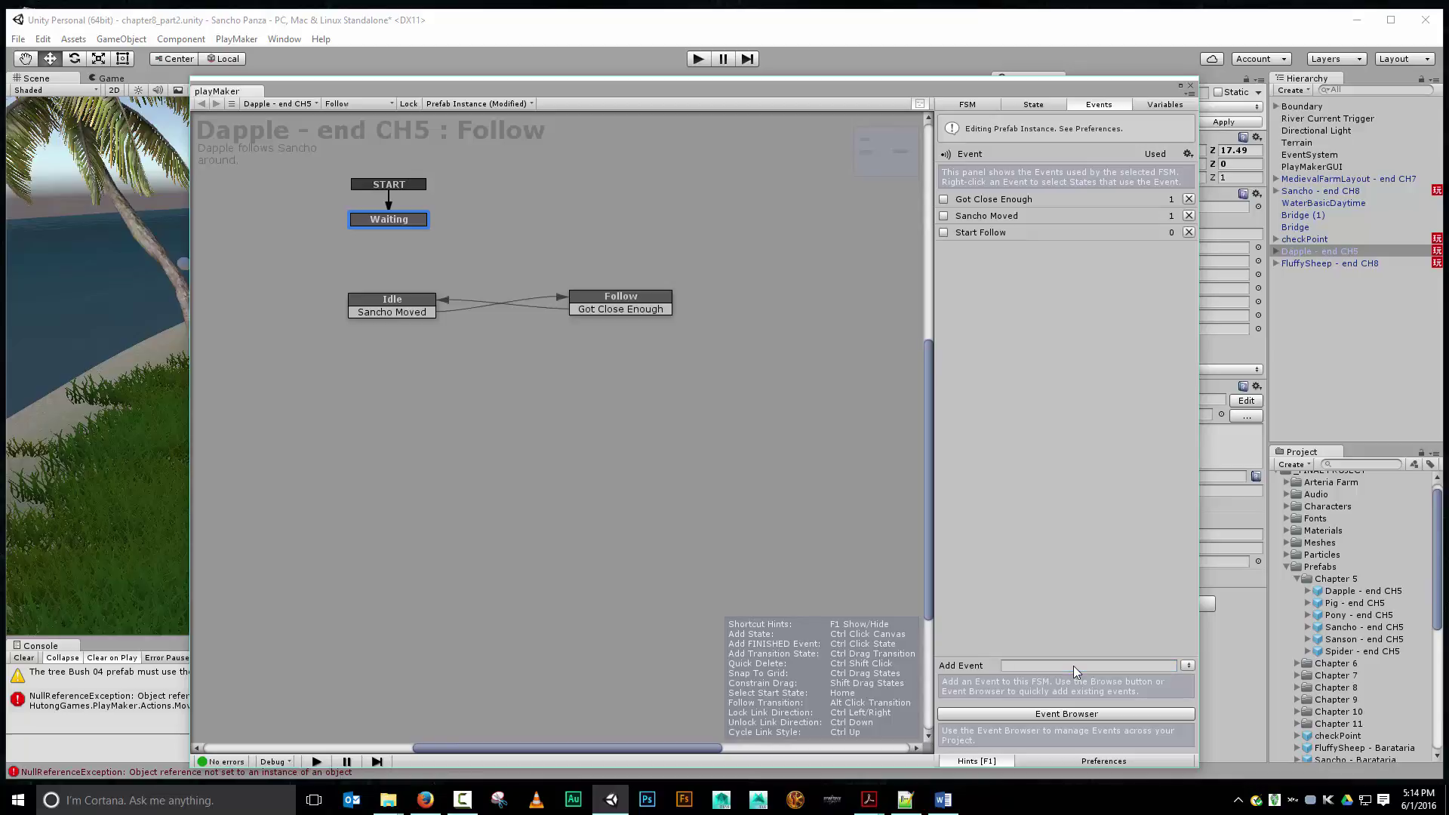
Step: Give the Waiting state a Start Follow transition and link it to the Idle state
{"action": "right_click", "coordinate": [361, 219]}
{"action": "mouse_move", "coordinate": [445, 229]}
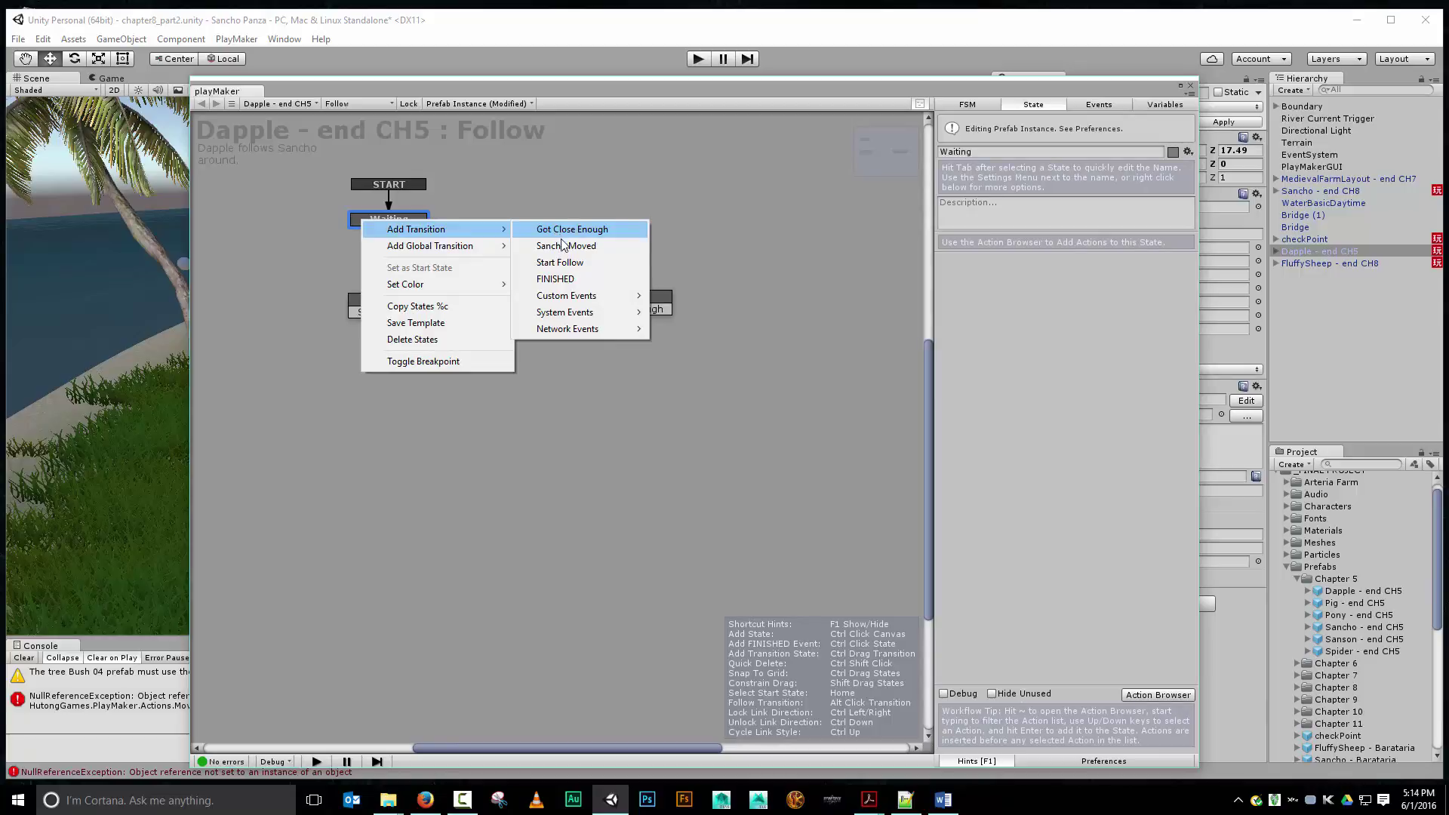
{"action": "left_click", "coordinate": [568, 262]}
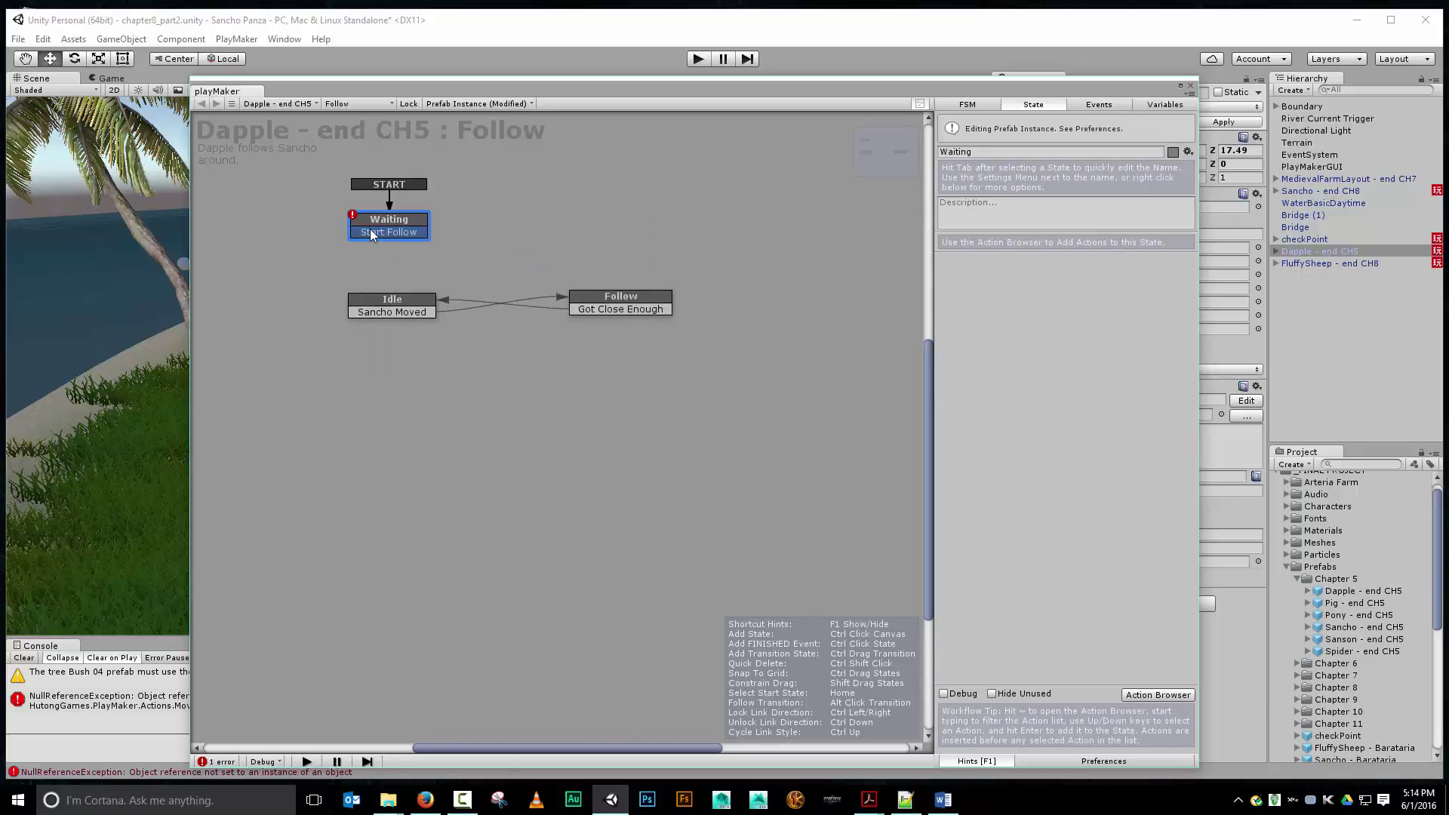
{"action": "left_click_drag", "start_coordinate": [371, 235], "coordinate": [400, 309]}
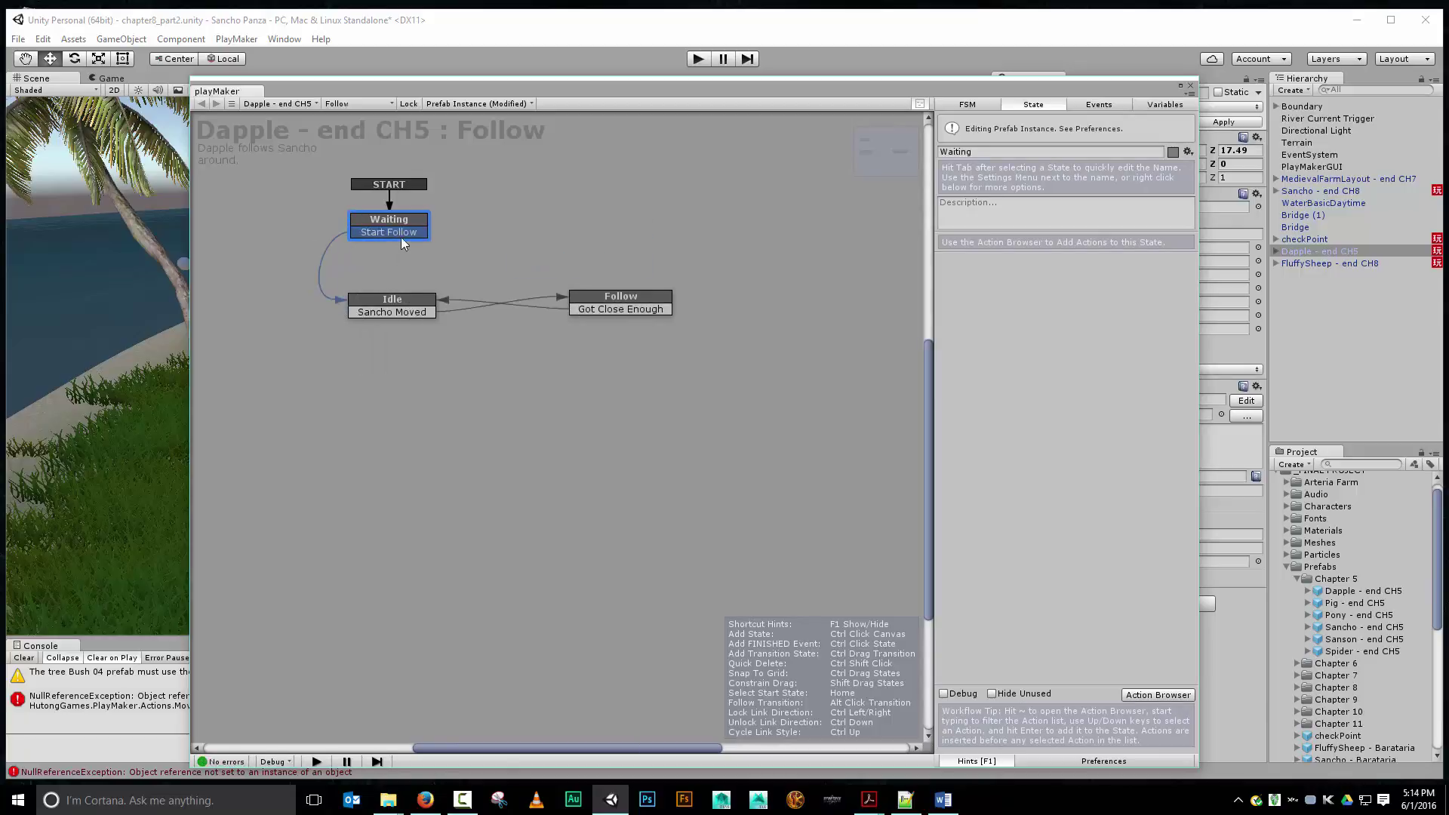
Step: Copy the Play Random Animation action from the Idle state into the Waiting state and collapse it
{"action": "left_click", "coordinate": [414, 306]}
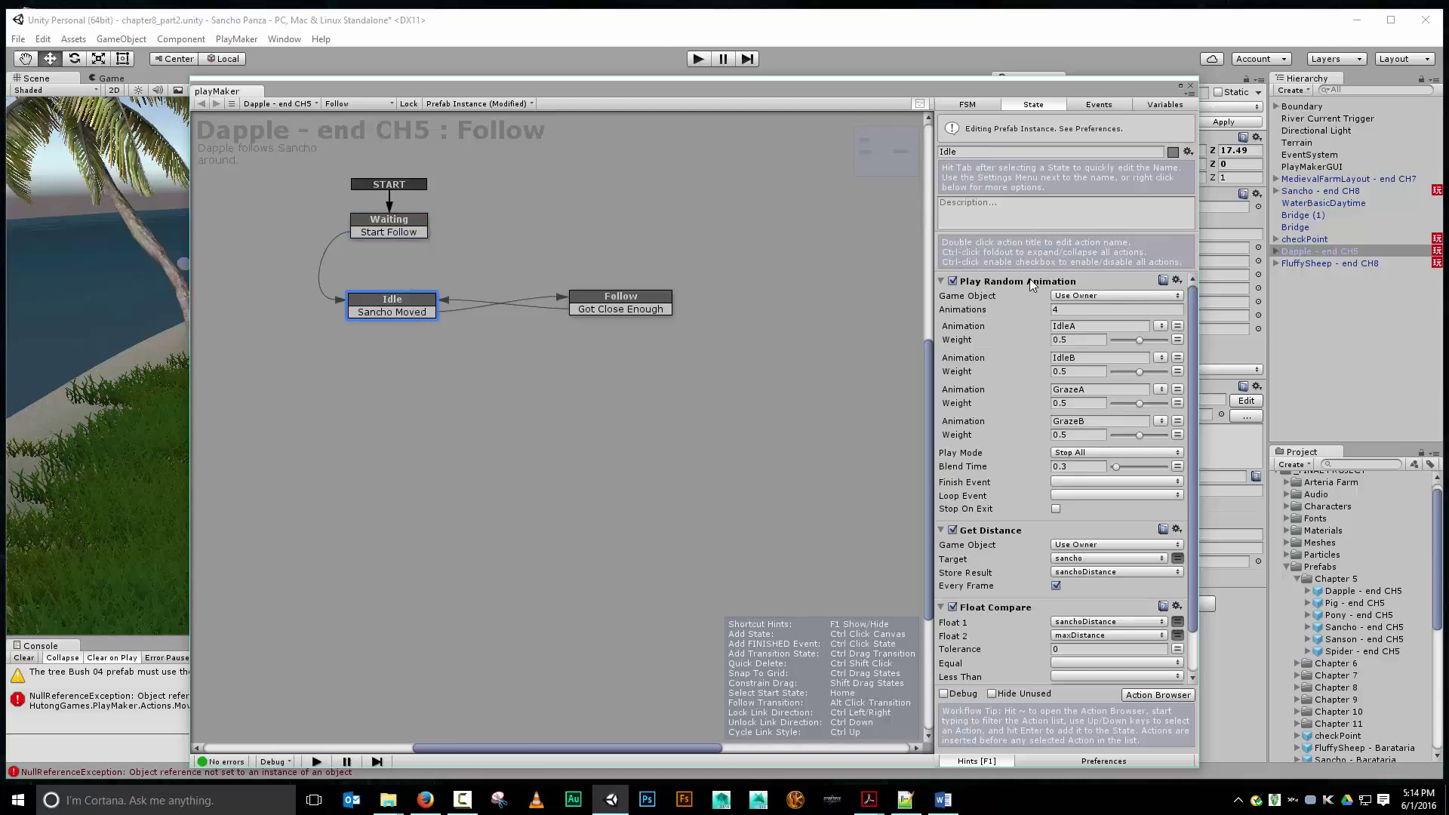
{"action": "left_click", "coordinate": [1029, 281]}
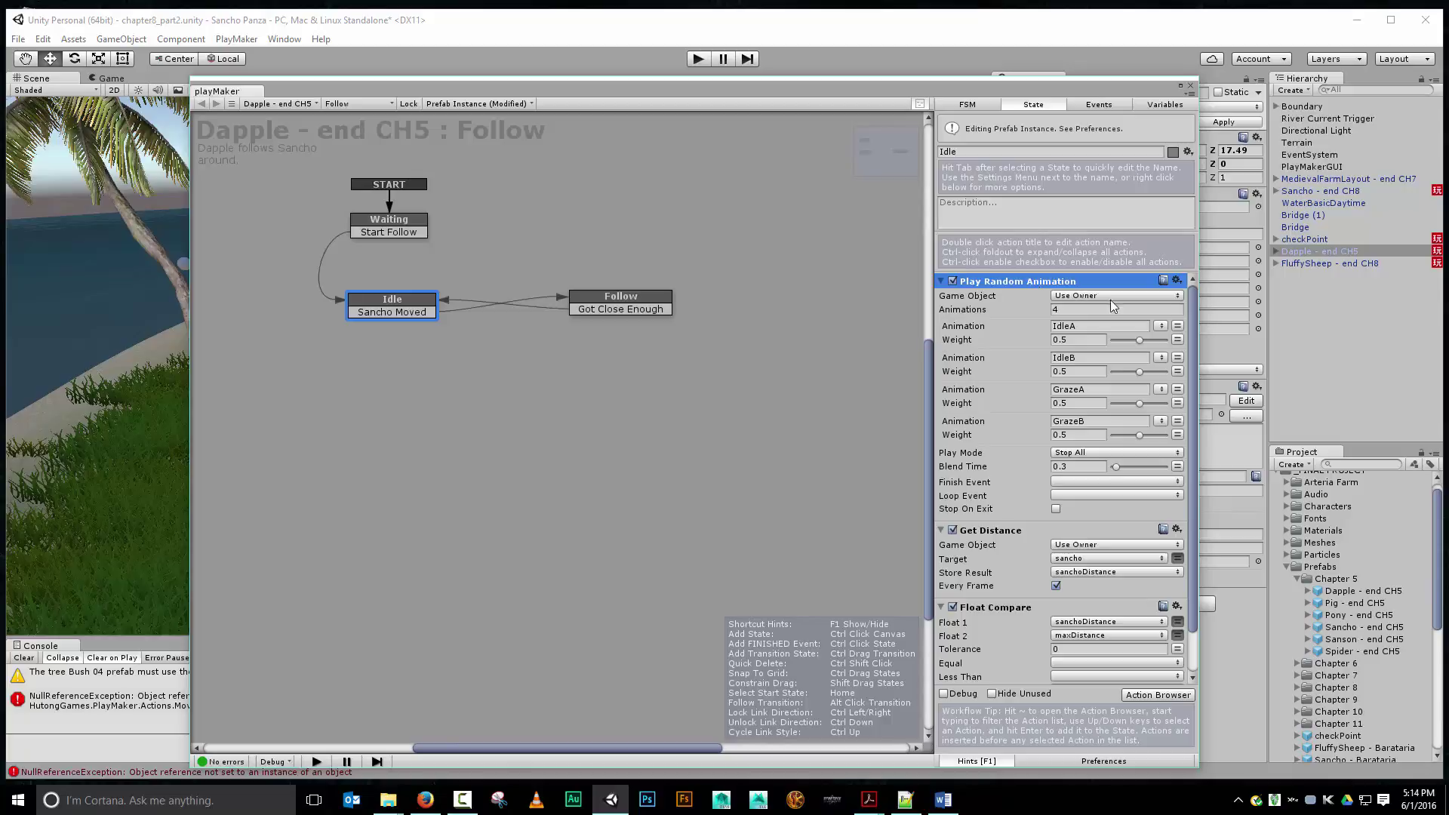
{"action": "left_click", "coordinate": [388, 225]}
{"action": "right_click", "coordinate": [1066, 354]}
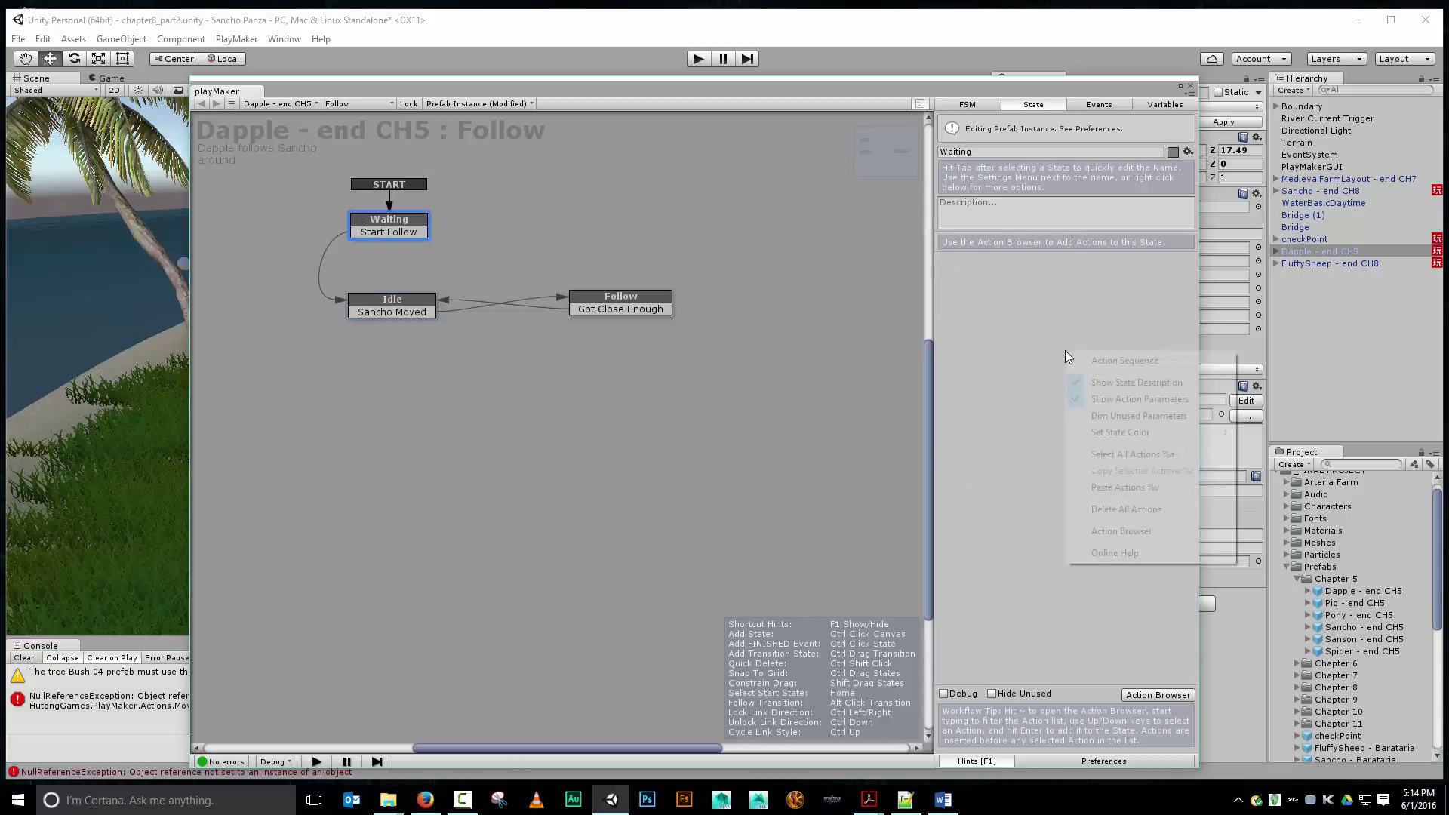
{"action": "left_click", "coordinate": [1124, 487]}
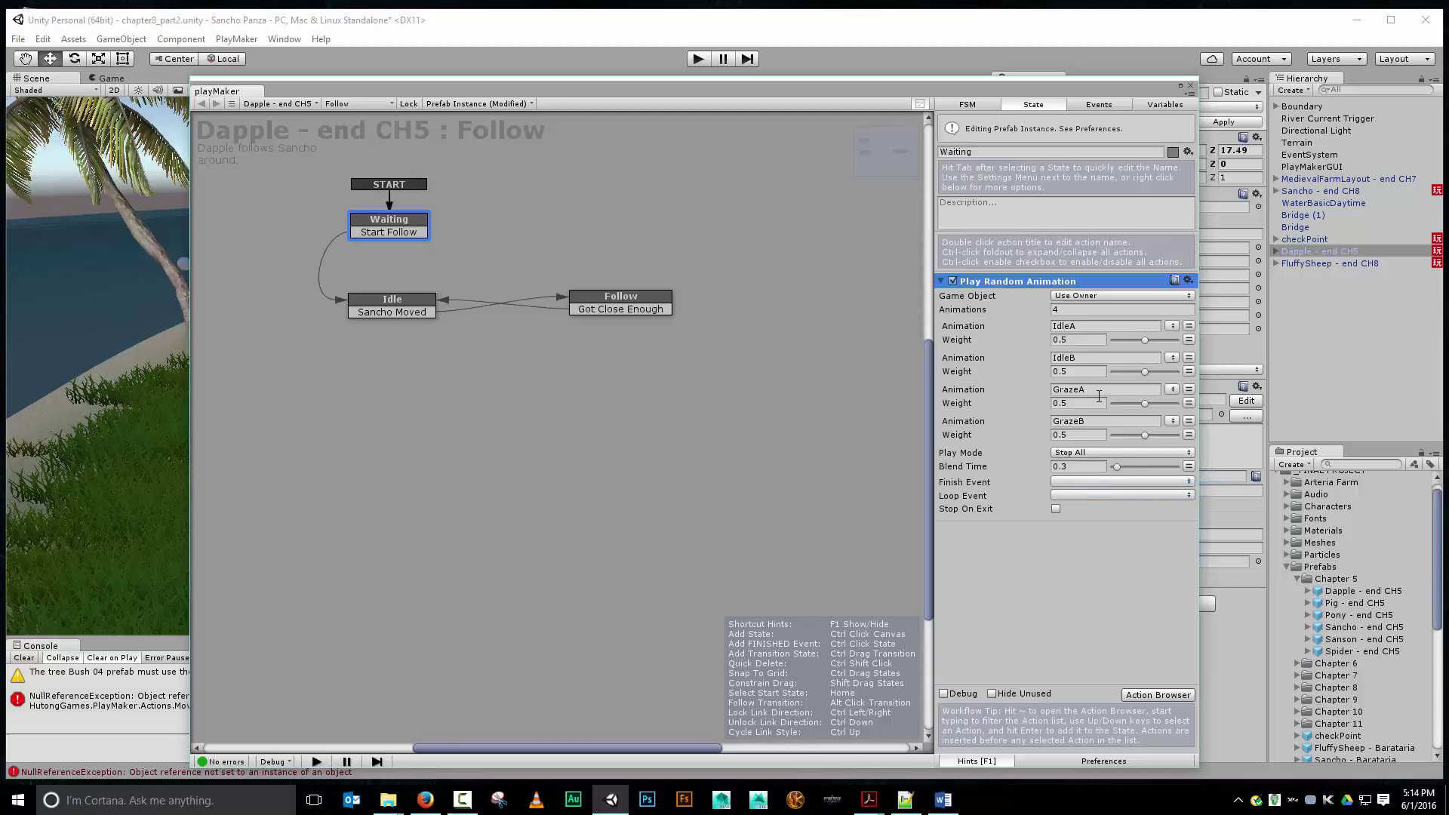
{"action": "left_click", "coordinate": [941, 280]}
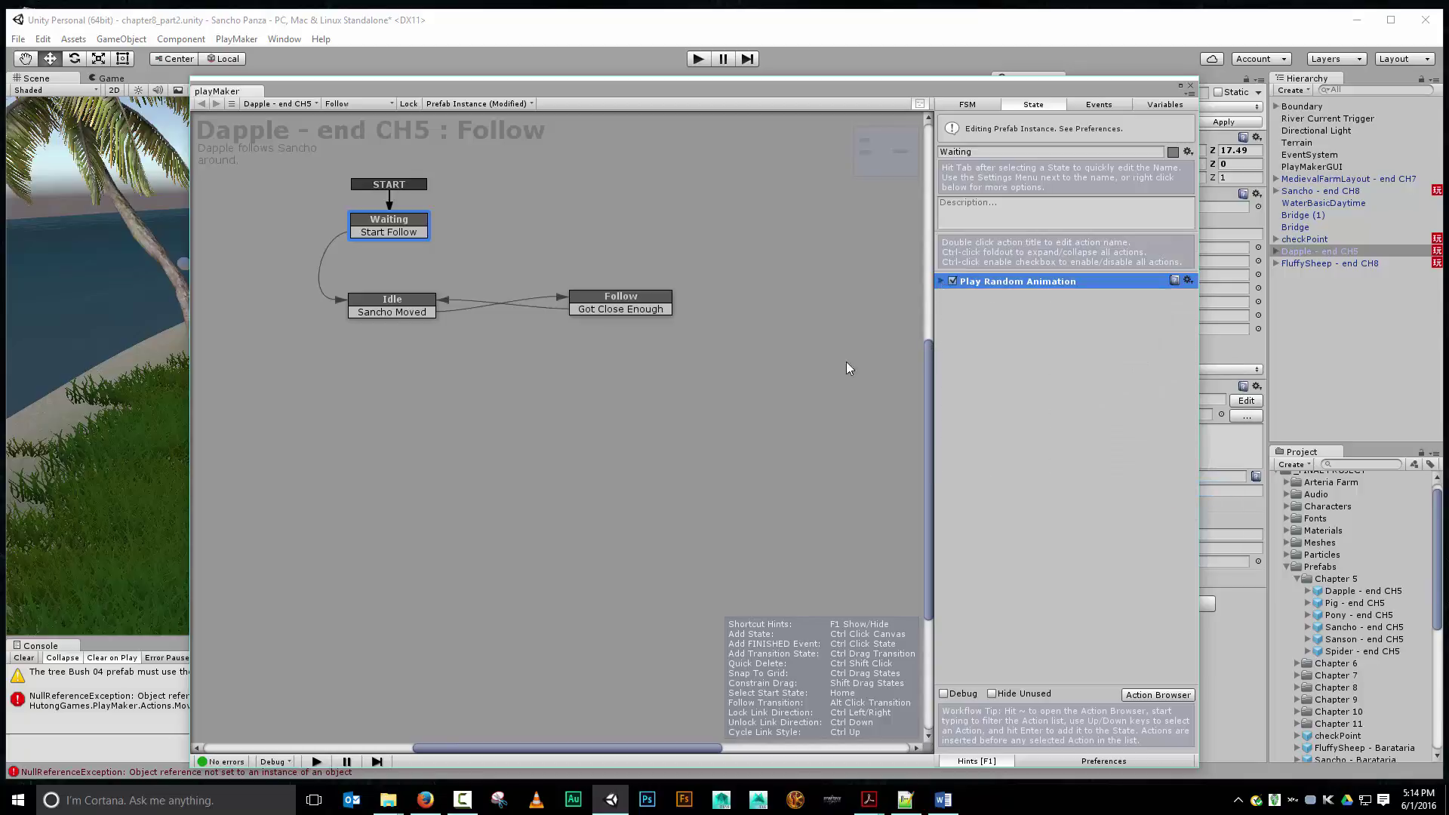
Step: Find the Bool Test action and add it to the Waiting state
{"action": "left_click", "coordinate": [1173, 698]}
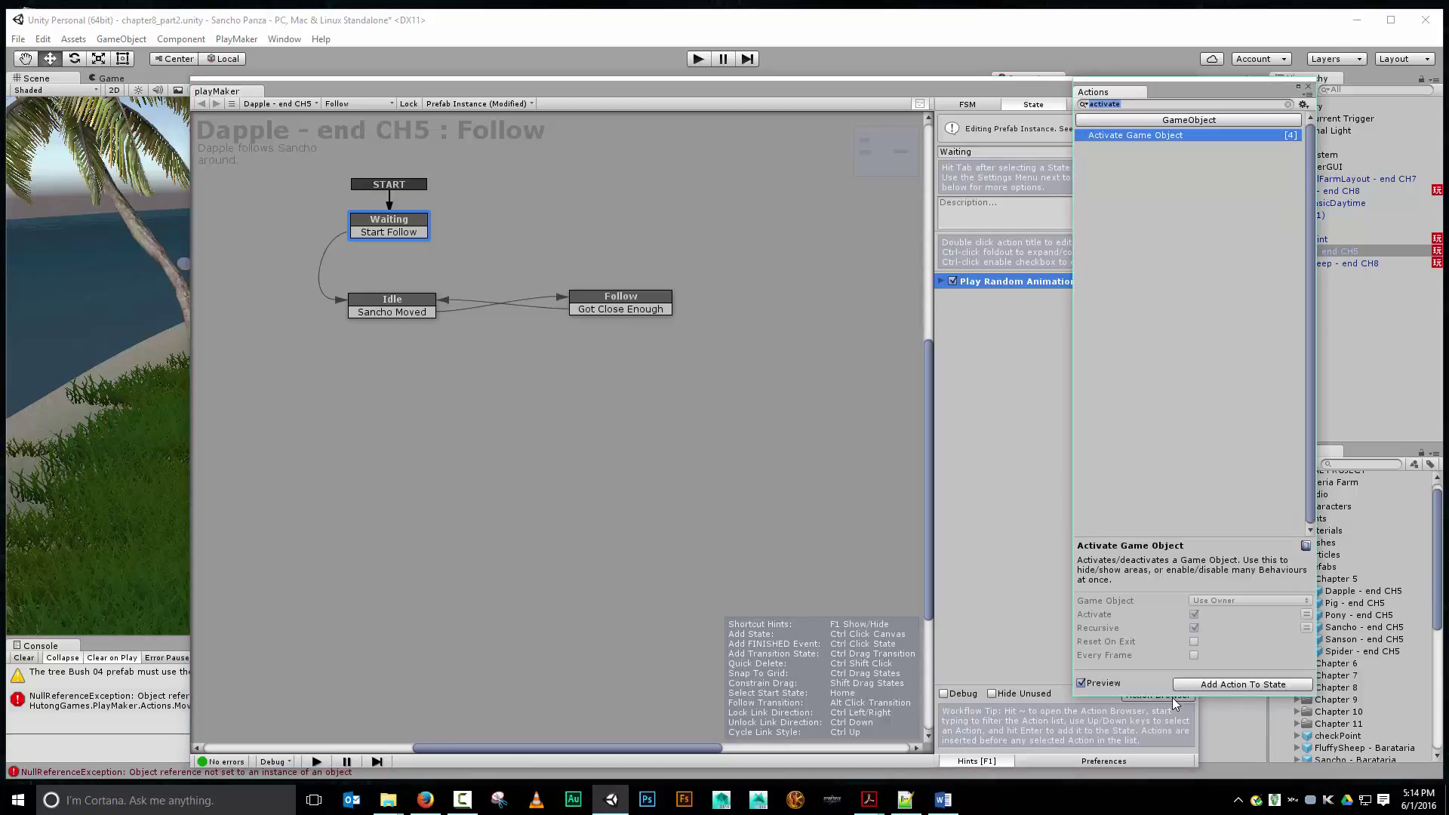
{"action": "type", "text": "bool test"}
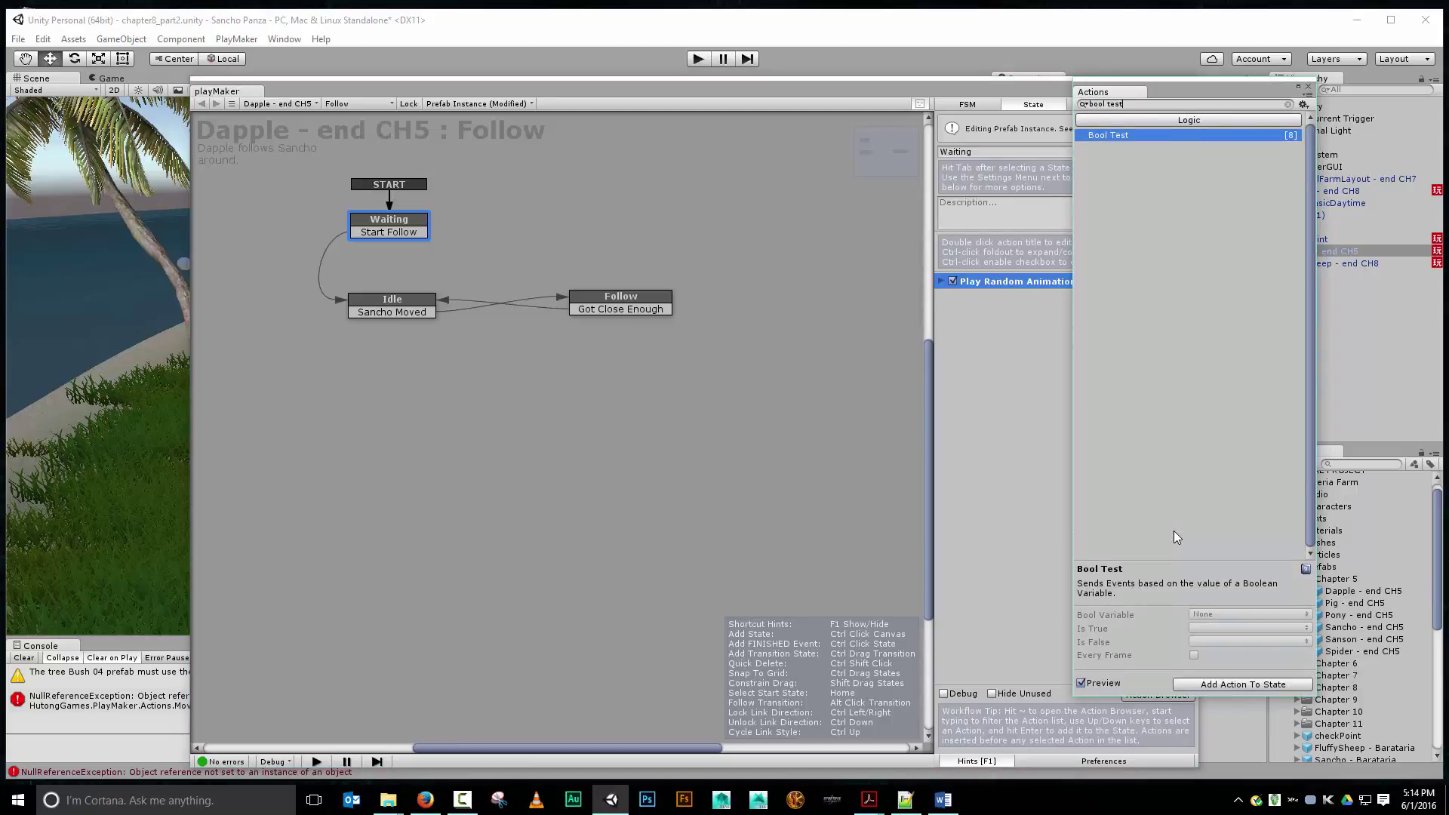
{"action": "key", "text": "Return"}
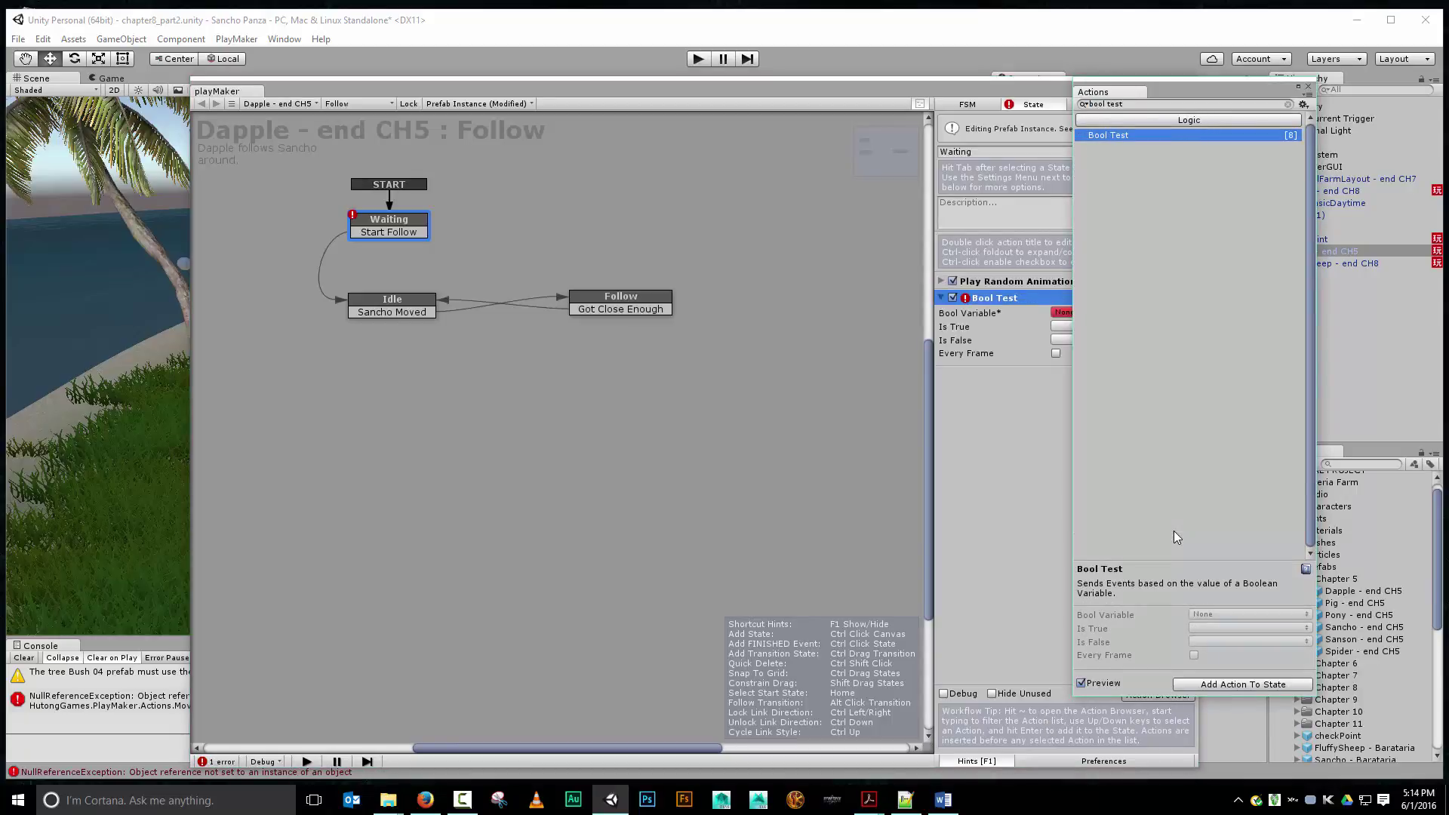
{"action": "left_click", "coordinate": [1308, 88]}
Step: Set the Bool Test to check amFound every frame and send Start Follow when it is true
{"action": "left_click", "coordinate": [1111, 315]}
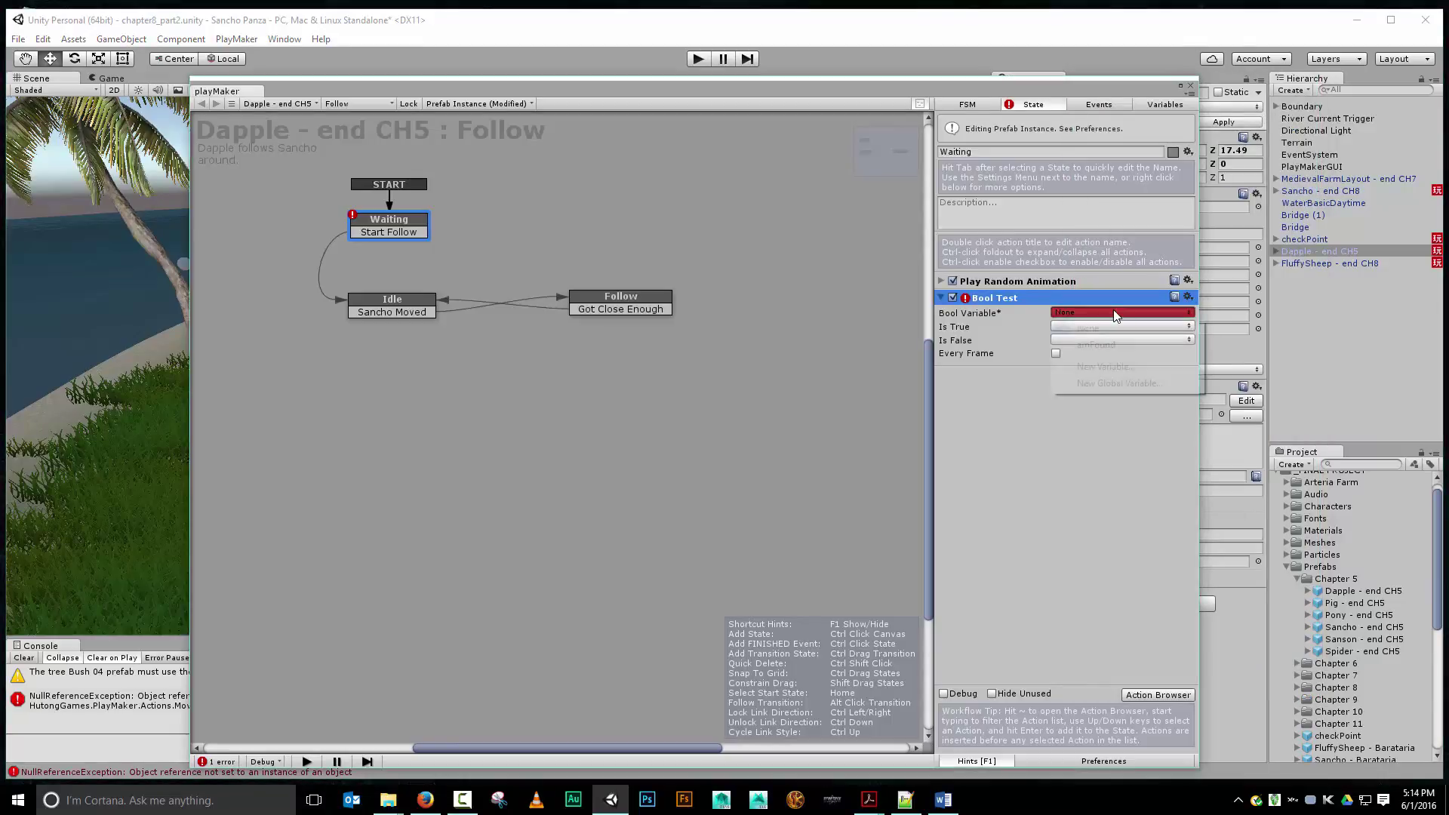
{"action": "left_click", "coordinate": [1120, 342]}
{"action": "left_click", "coordinate": [1094, 326]}
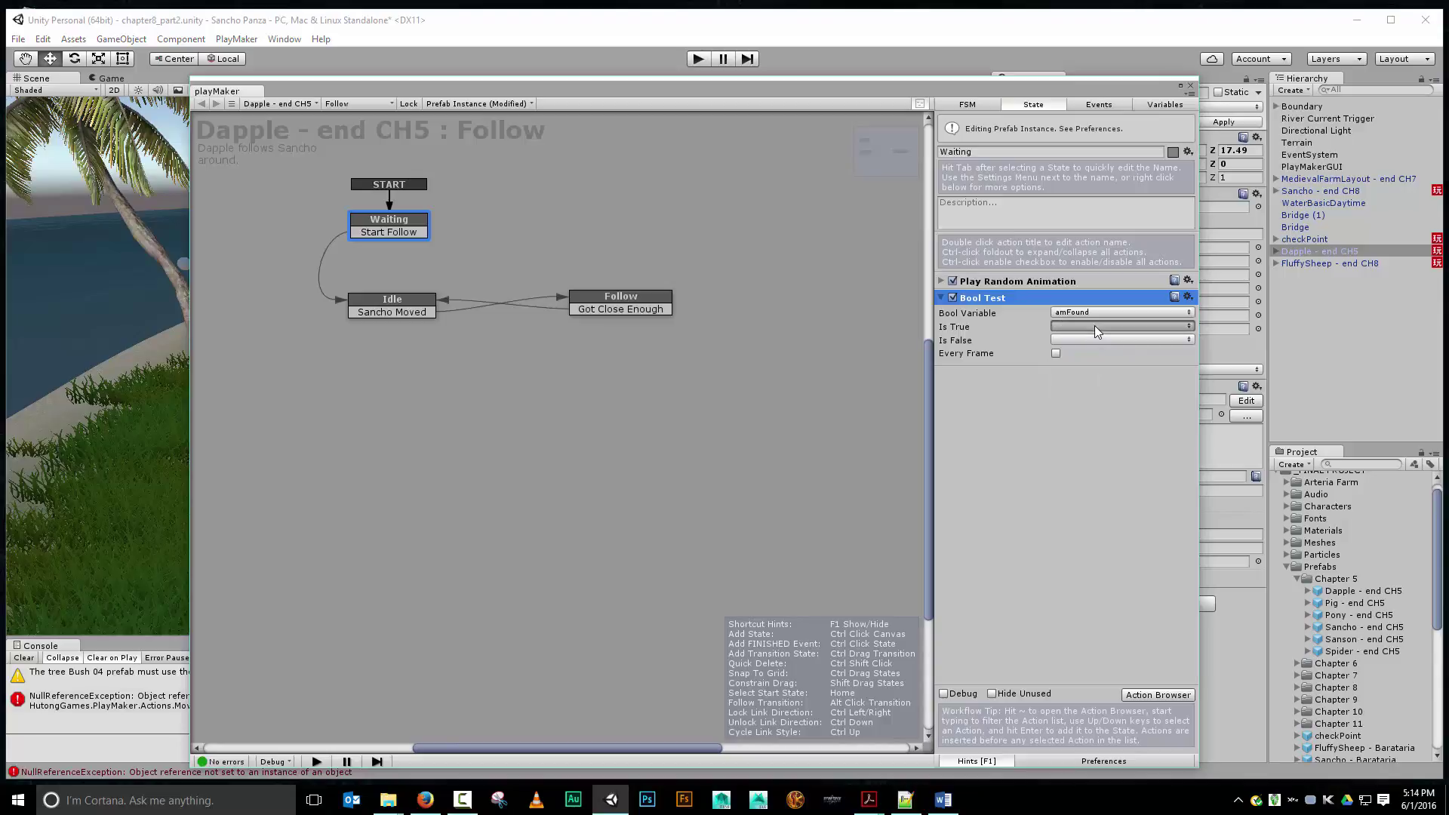
{"action": "left_click", "coordinate": [1115, 393]}
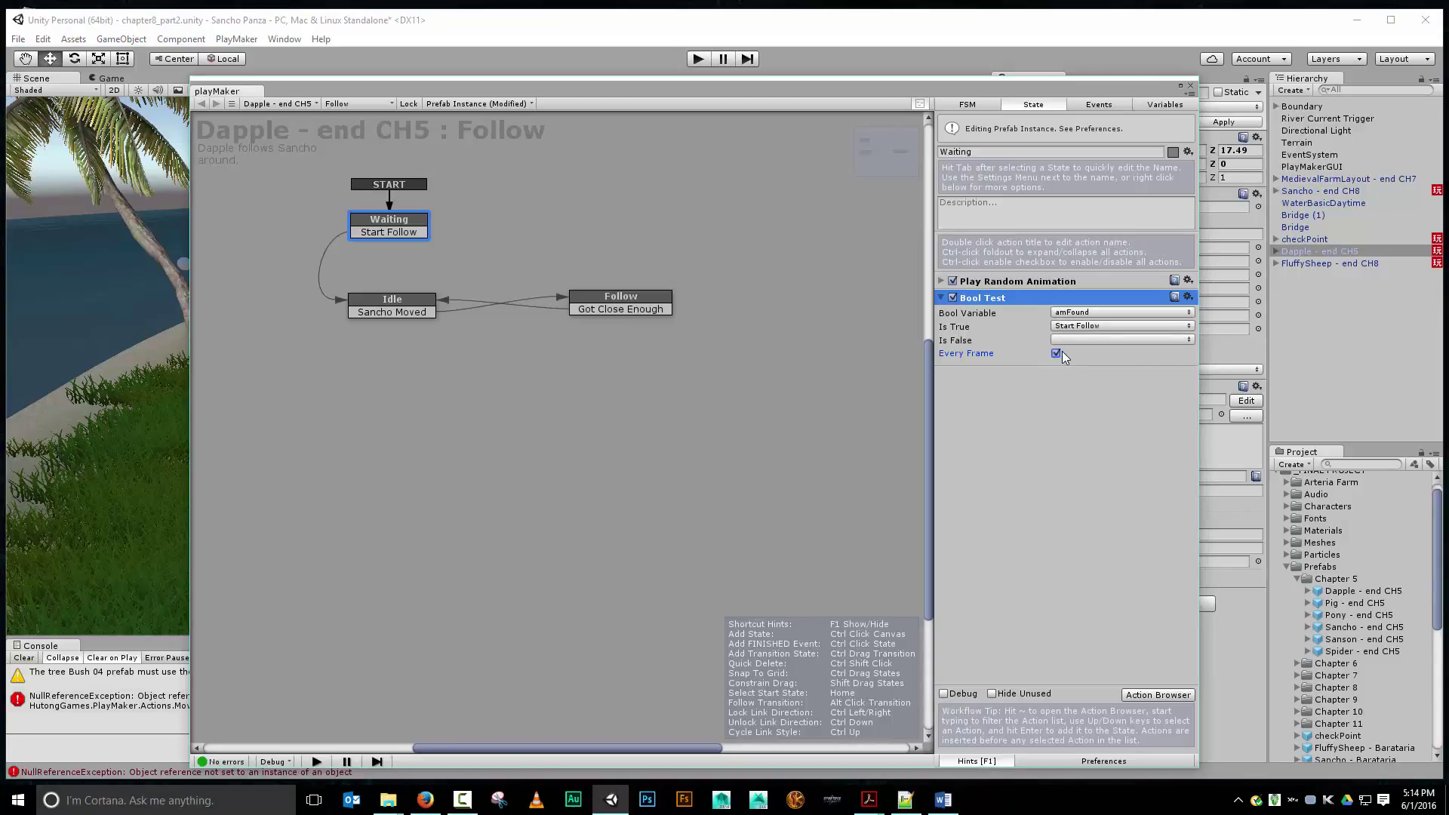
Step: Play-test the scene with the Follow FSM graph beside the game to check Dapple's active state, and stop the game
{"action": "left_click_drag", "start_coordinate": [825, 85], "coordinate": [1448, 94]}
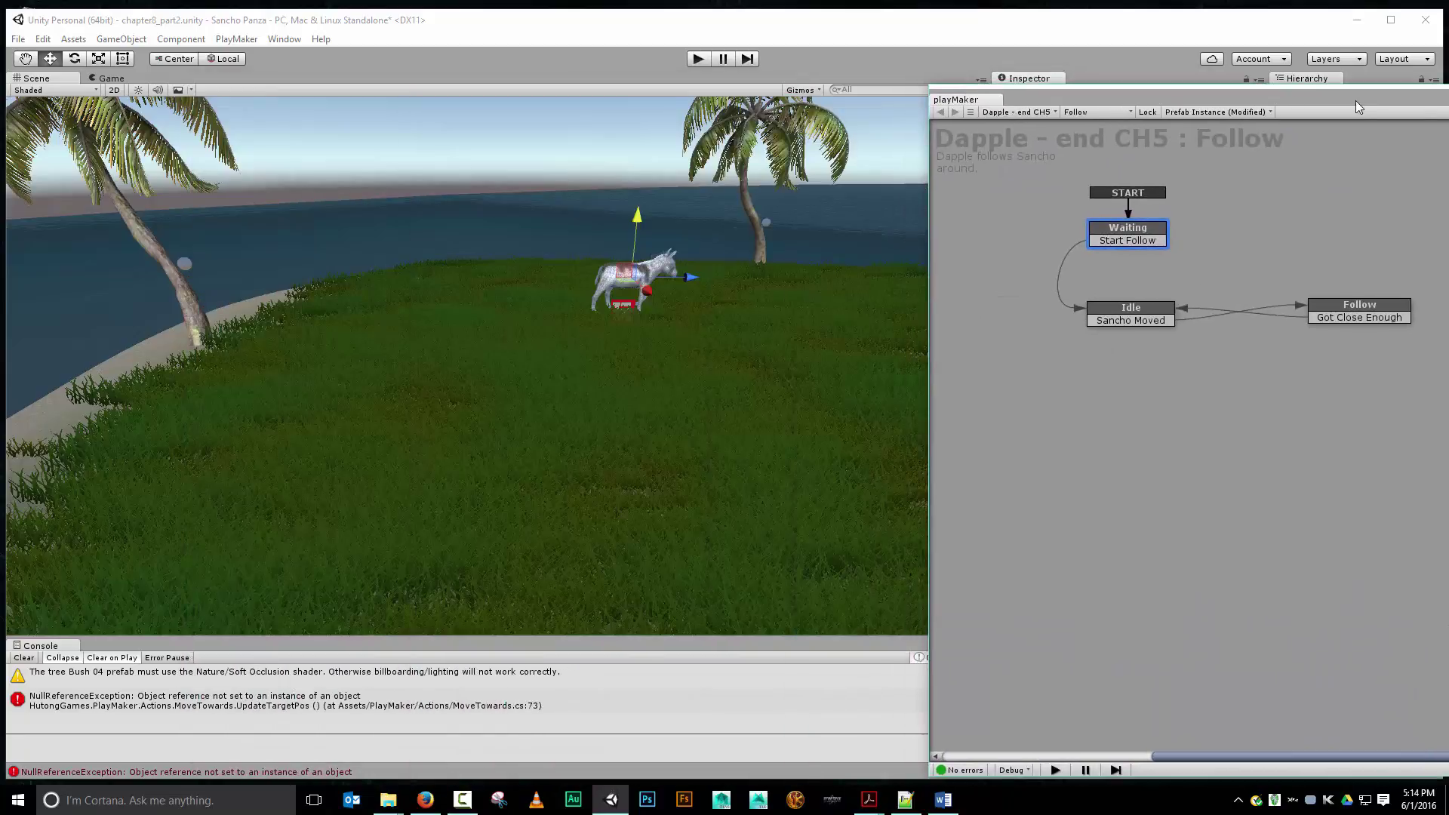
{"action": "left_click", "coordinate": [698, 59]}
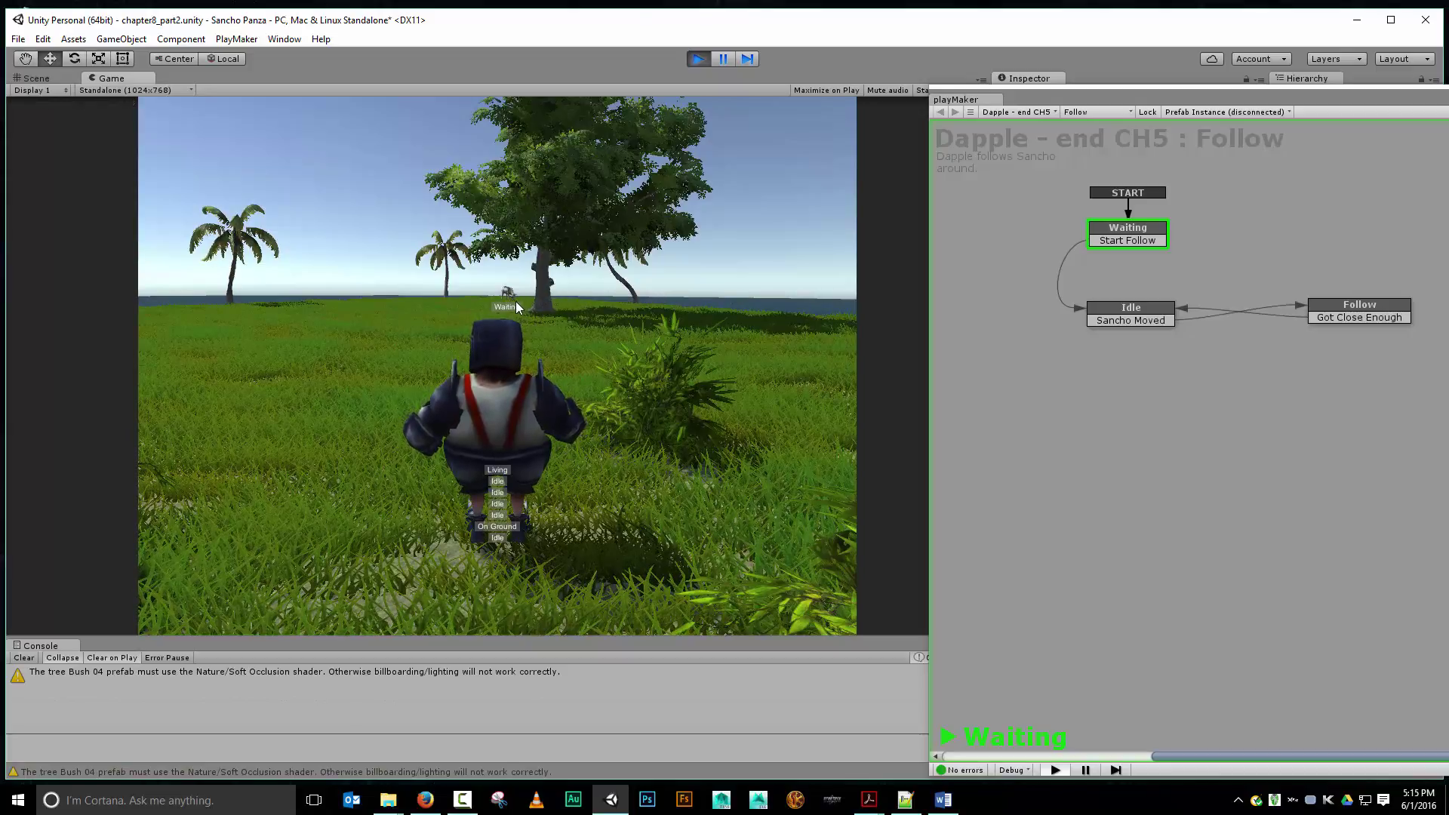
{"action": "left_click", "coordinate": [708, 61]}
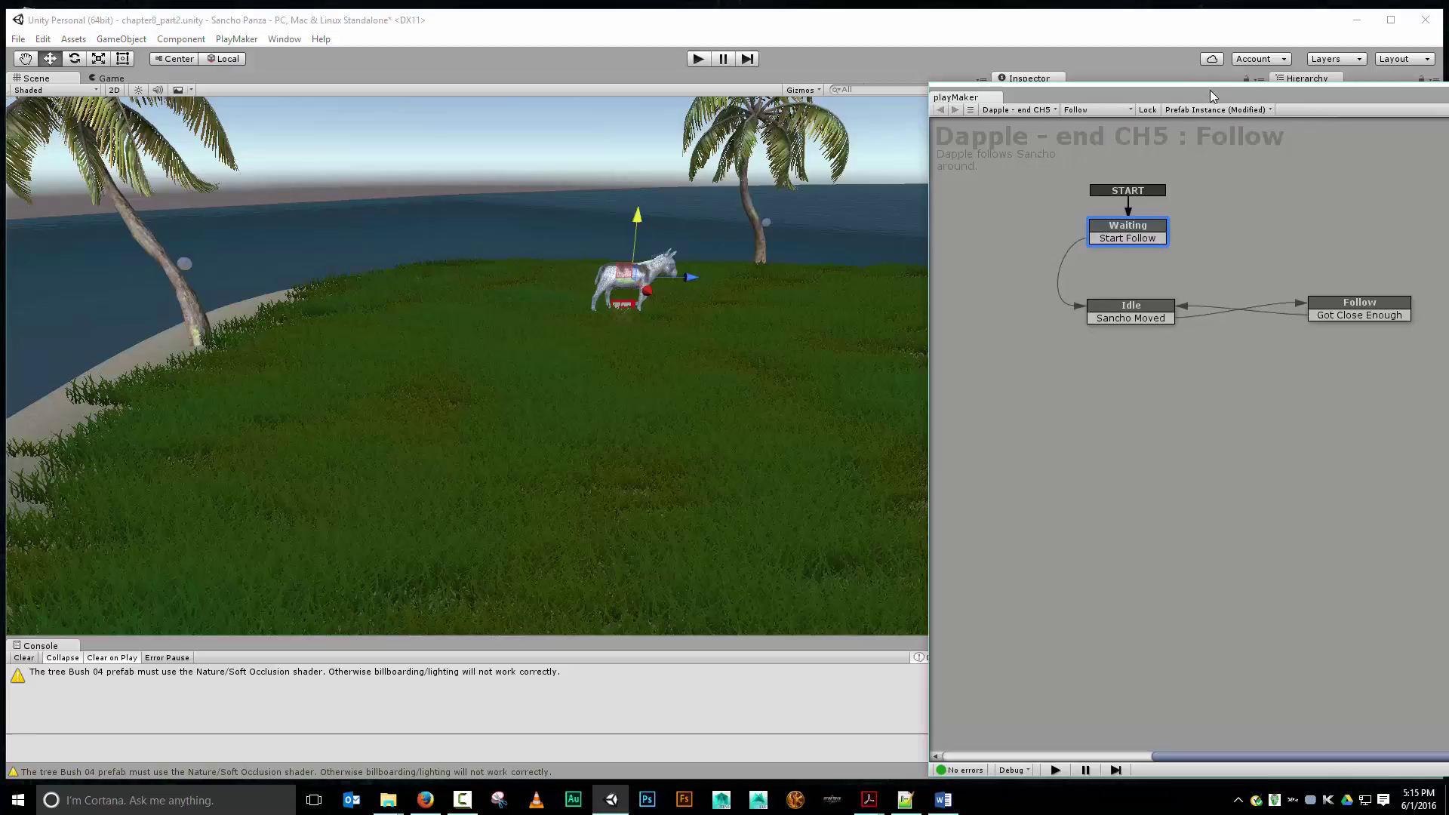
Step: Add a Box Collider component to Dapple and set its center Y to 0.91
{"action": "left_click_drag", "start_coordinate": [1210, 90], "coordinate": [1448, 69]}
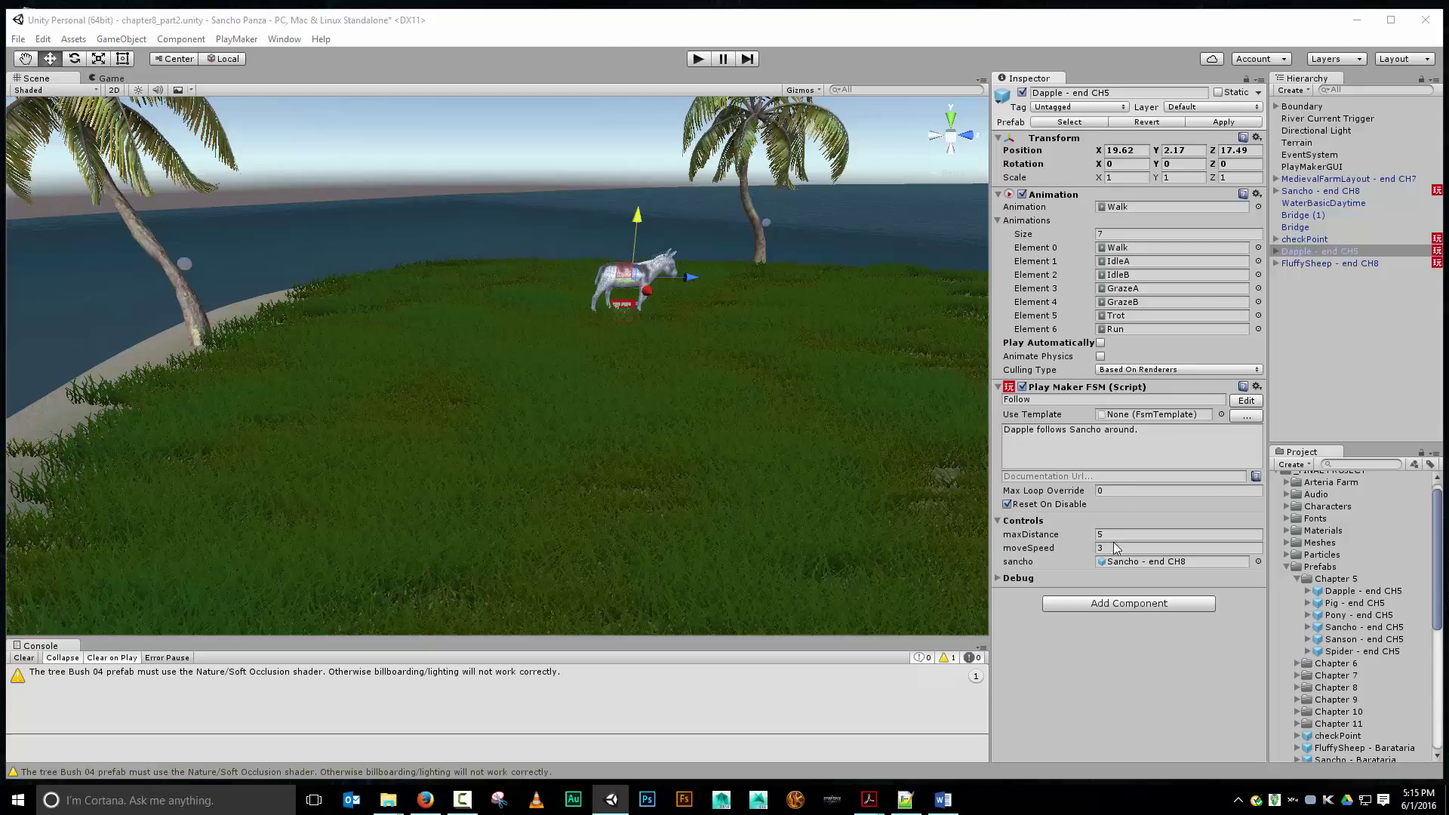
{"action": "left_click", "coordinate": [1117, 607]}
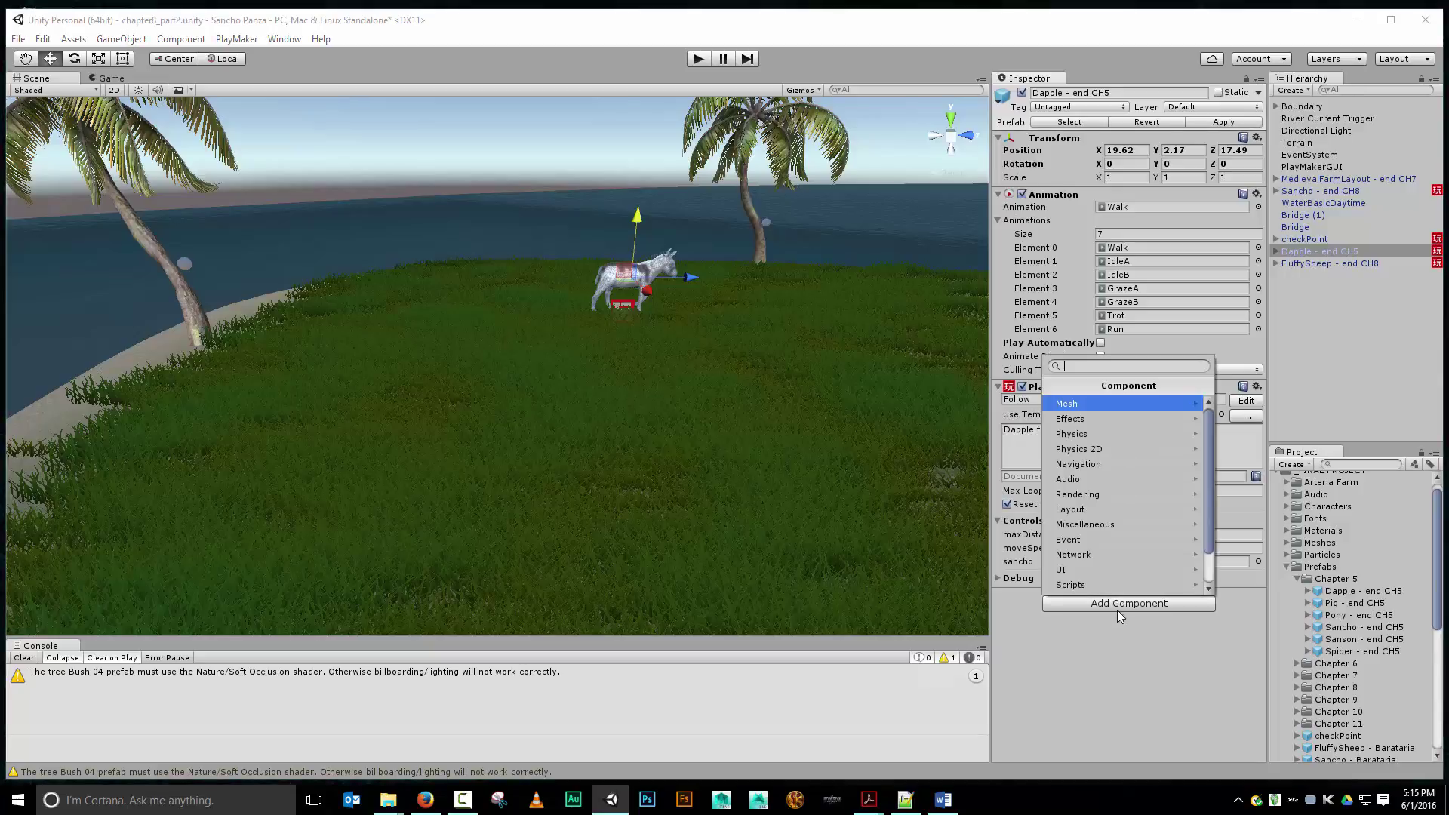
{"action": "left_click", "coordinate": [1113, 435]}
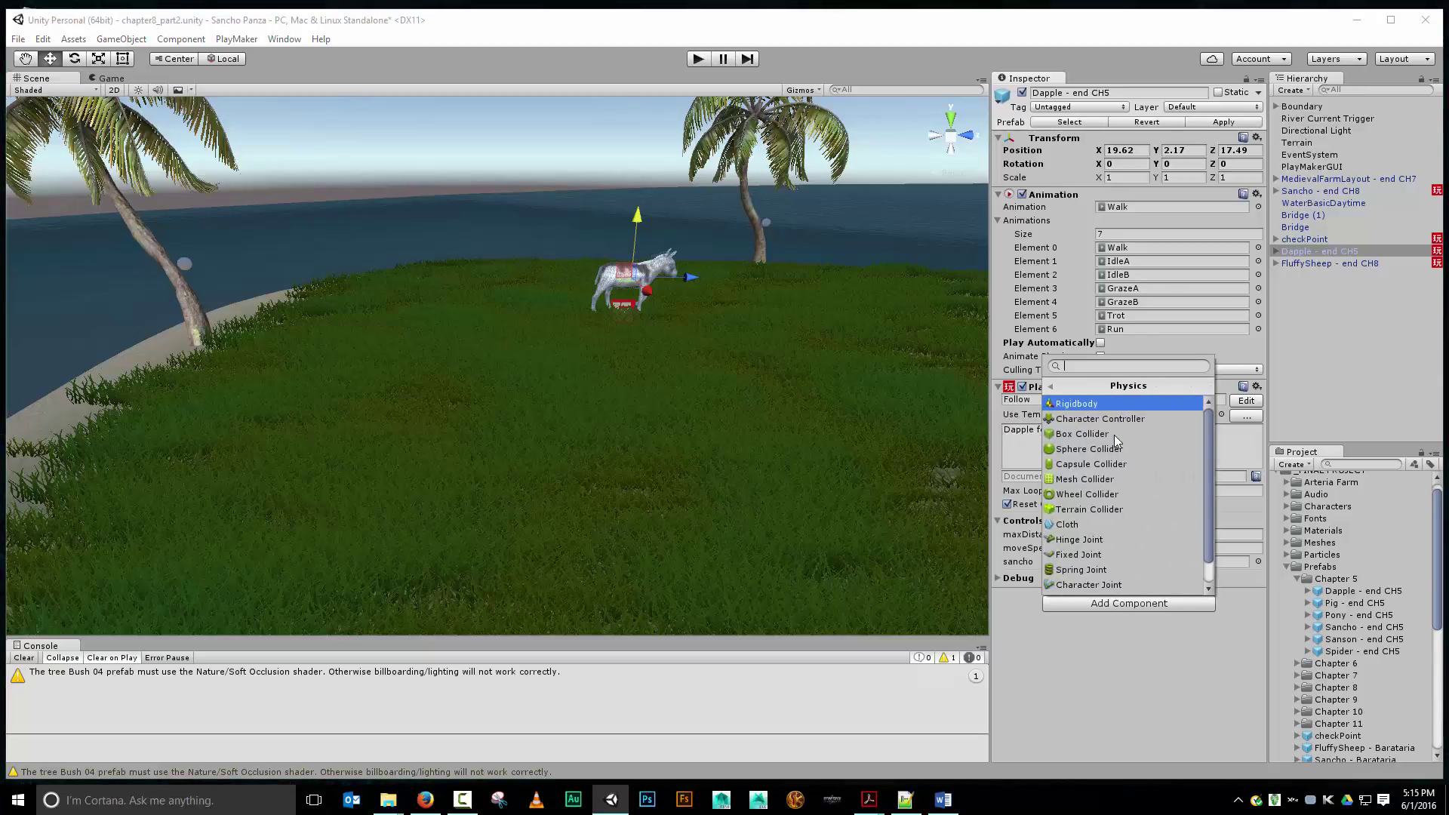
{"action": "left_click", "coordinate": [1105, 434]}
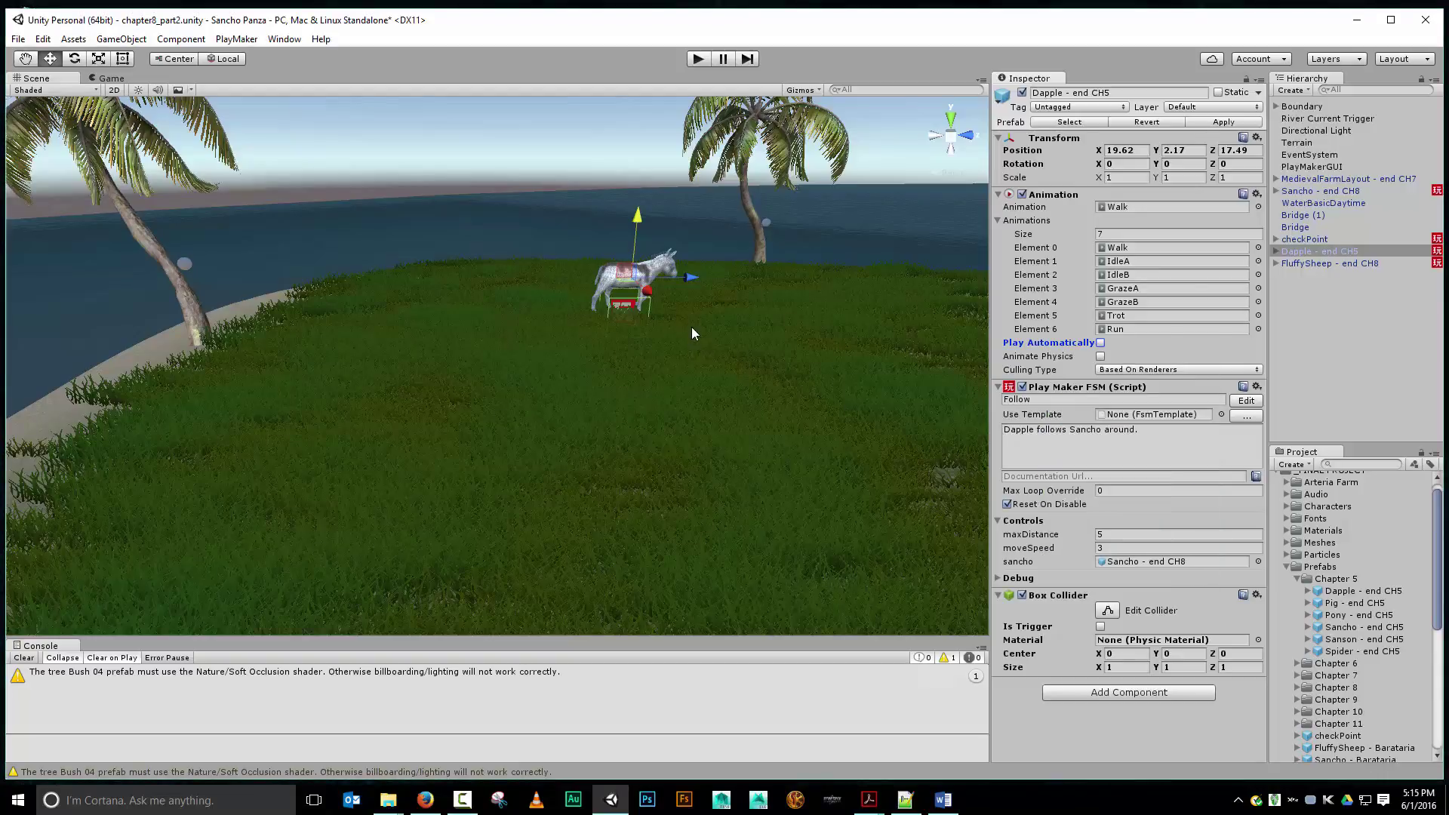
{"action": "left_click", "coordinate": [1168, 652]}
{"action": "type", "text": "0.53"}
{"action": "key", "text": "BackSpace"}
{"action": "key", "text": "BackSpace"}
{"action": "type", "text": "91"}
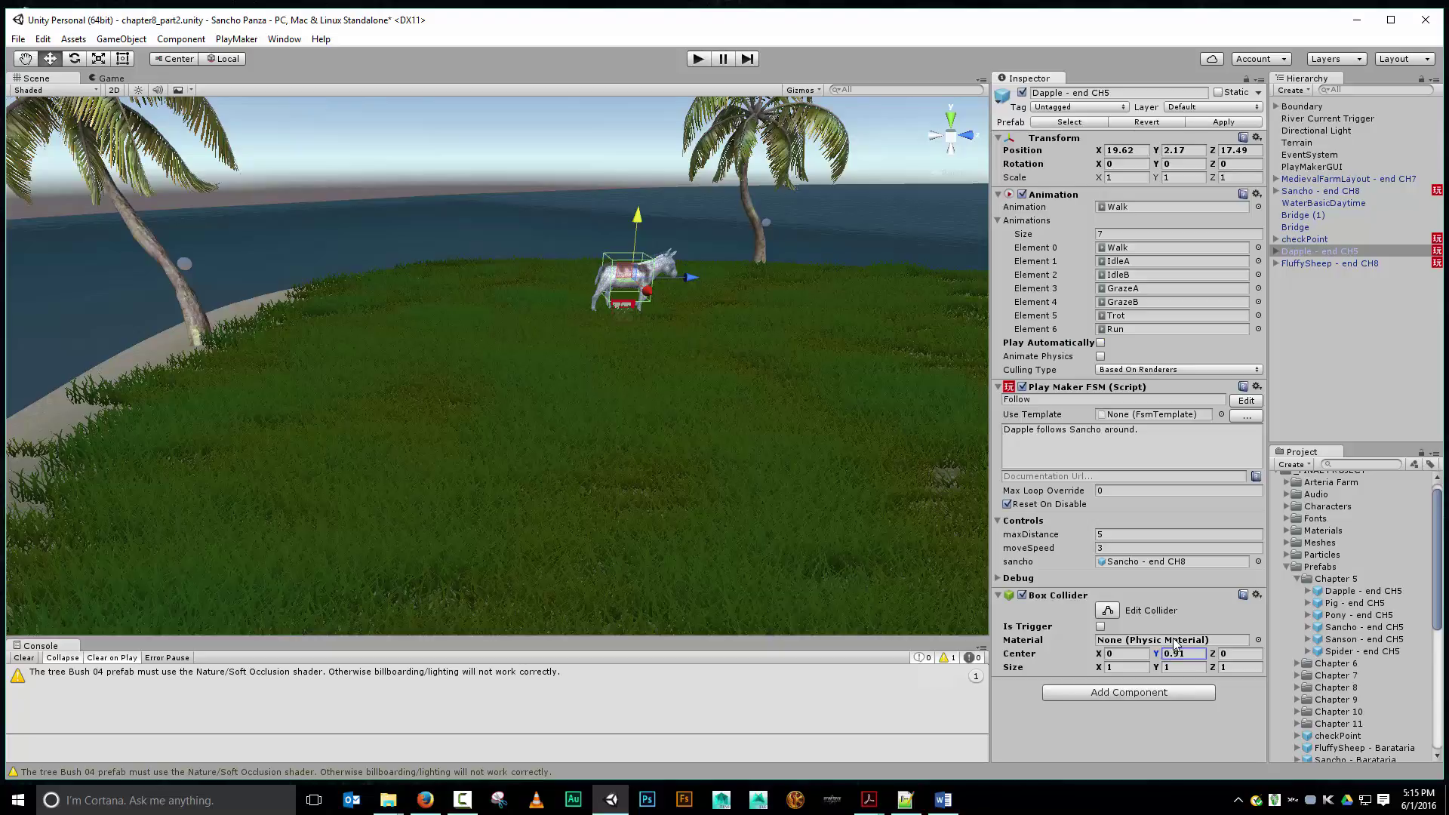
Step: Set the Box Collider's size to 3 in X and 3 in Z and make it a trigger
{"action": "left_click", "coordinate": [1112, 668]}
{"action": "type", "text": "3"}
{"action": "key", "text": "Tab"}
{"action": "key", "text": "Tab"}
{"action": "type", "text": "3"}
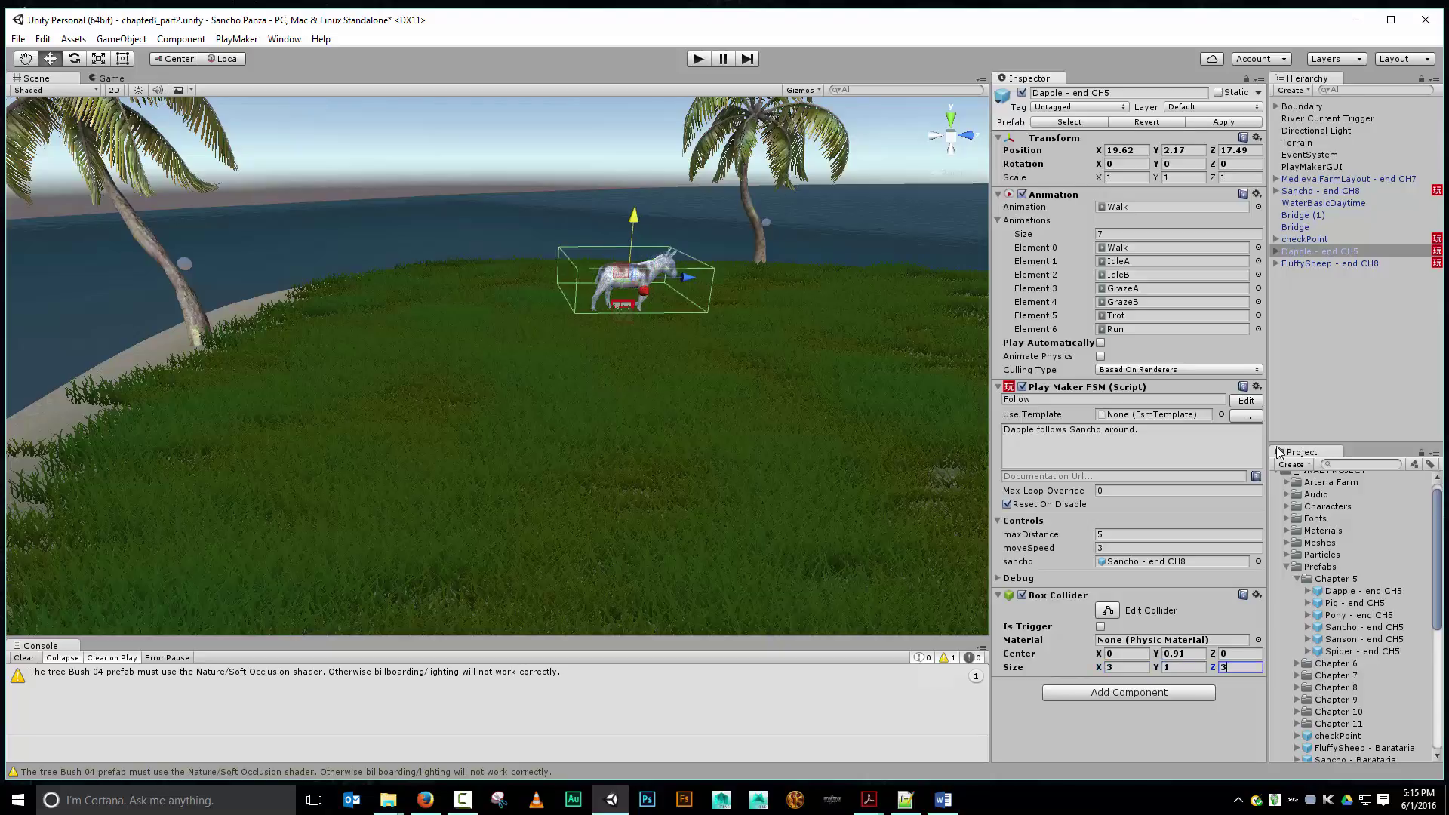
{"action": "left_click_drag", "start_coordinate": [456, 197], "coordinate": [471, 224], "text": "alt"}
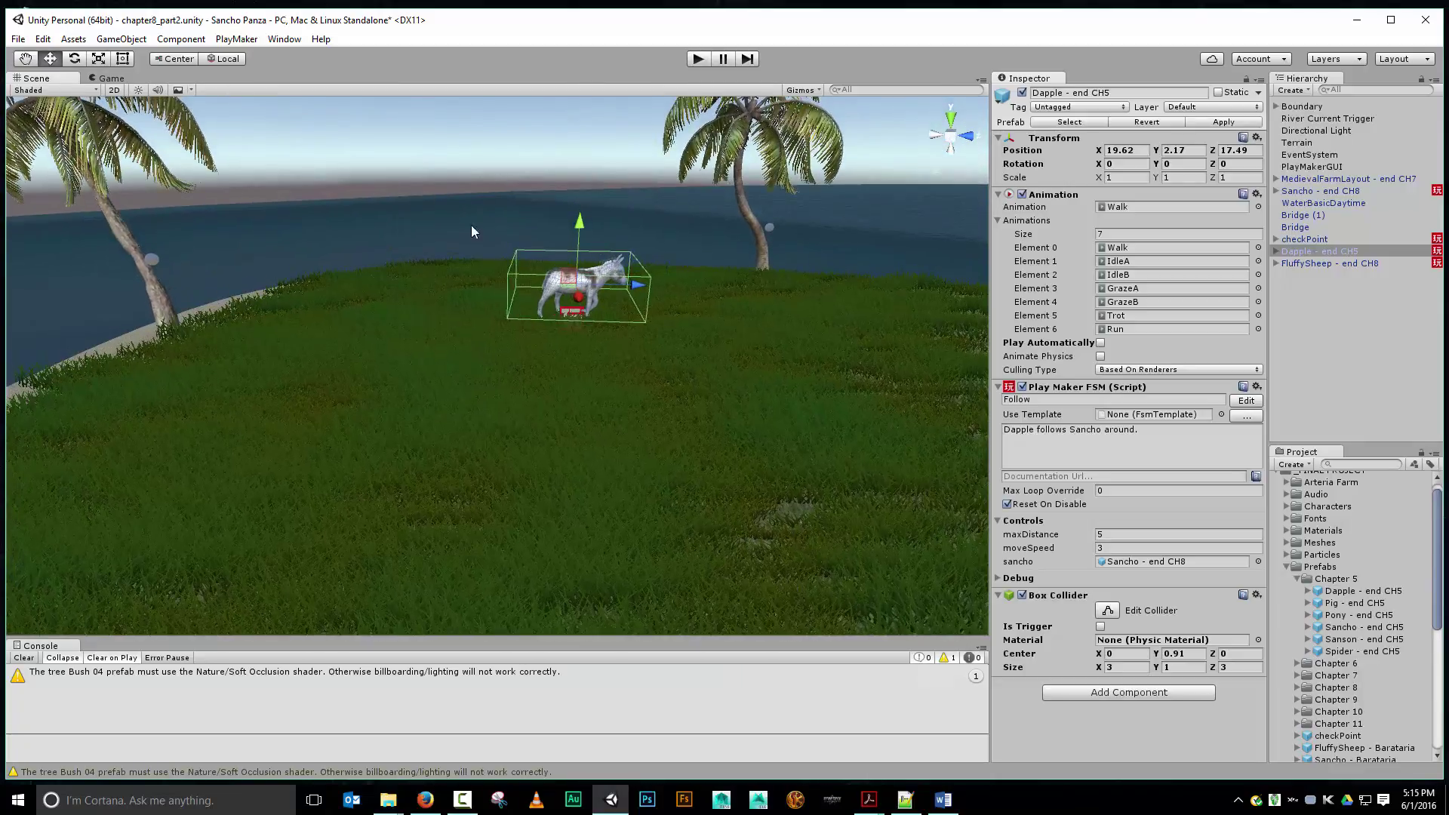
{"action": "left_click", "coordinate": [1100, 627]}
Step: Add a second Box Collider to Dapple and set its center Y to 1
{"action": "left_click", "coordinate": [1094, 691]}
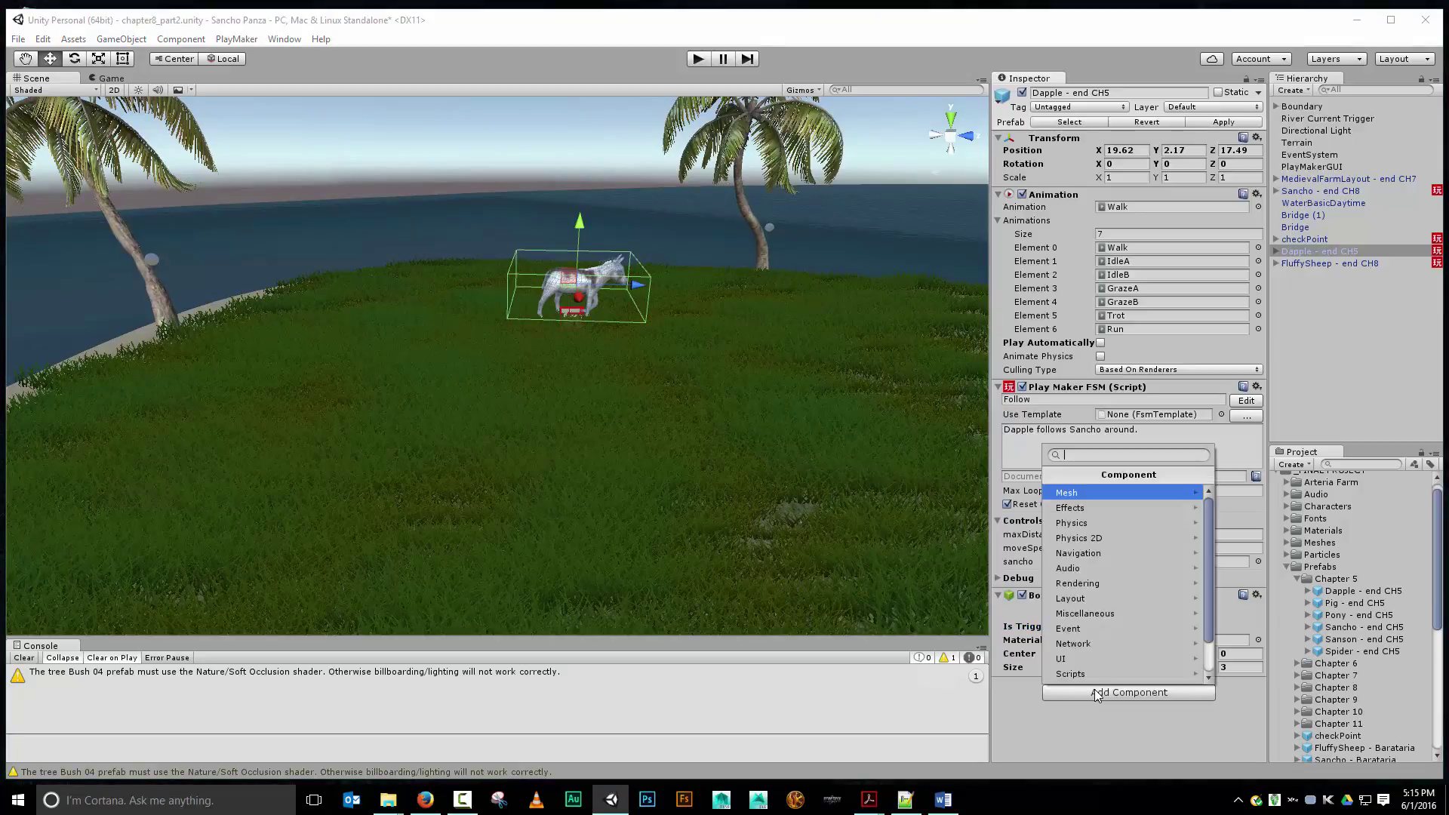
{"action": "left_click", "coordinate": [1115, 520]}
{"action": "left_click", "coordinate": [1115, 522]}
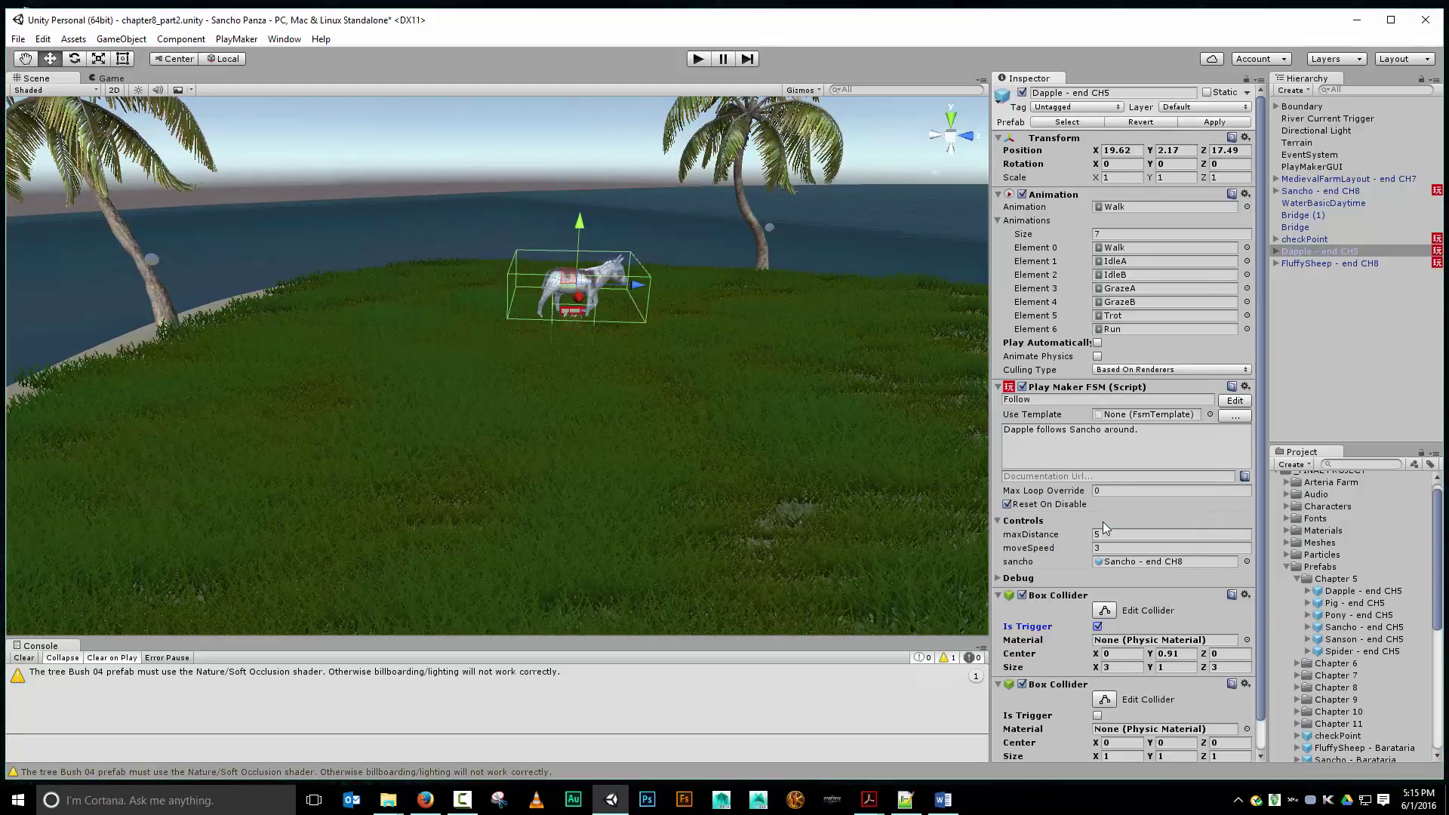
{"action": "scroll", "coordinate": [1056, 520], "scroll_direction": "down", "scroll_amount": 2}
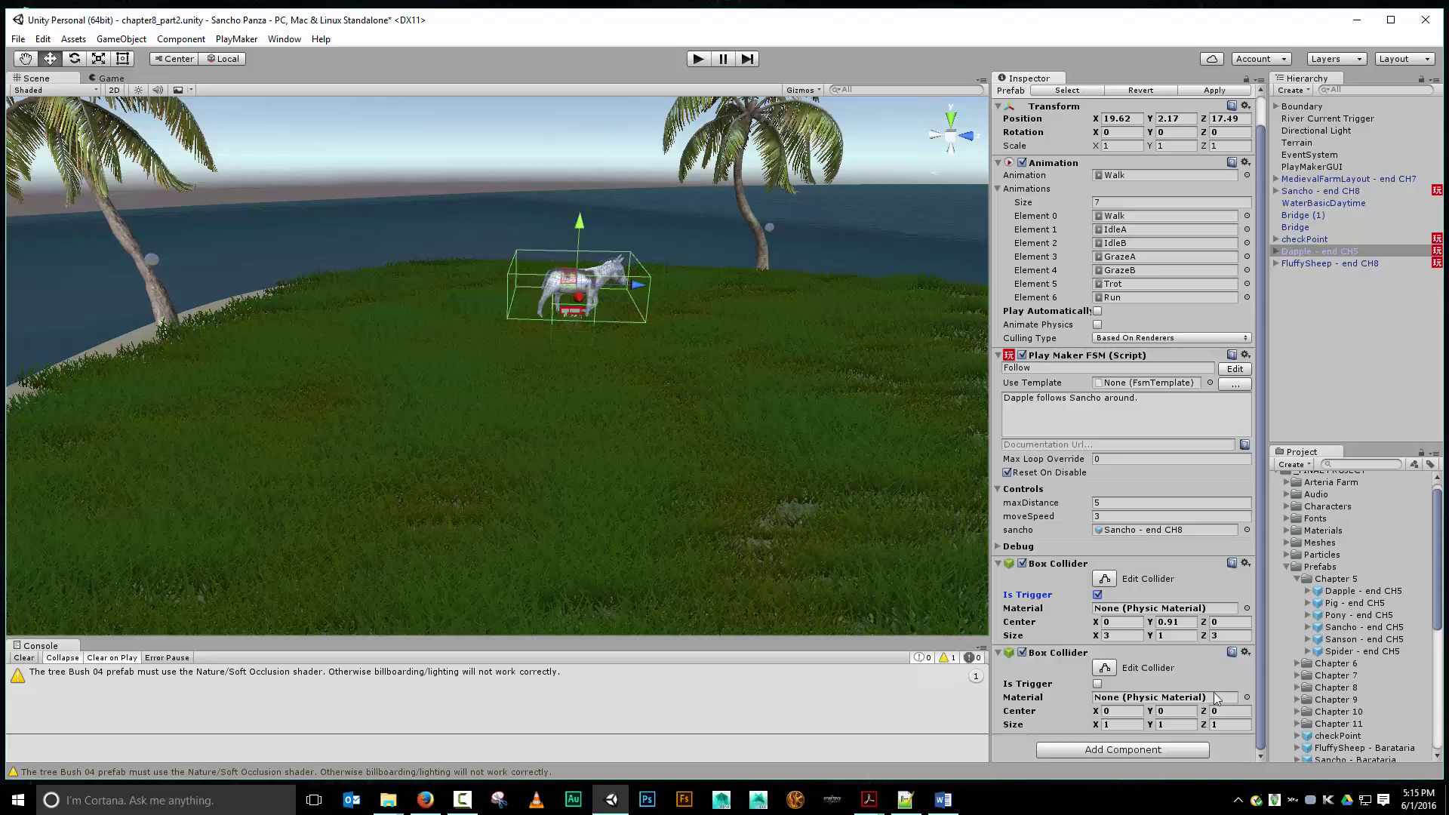
{"action": "left_click", "coordinate": [1179, 710]}
{"action": "type", "text": "1"}
Step: Raise Dapple to about 2.92 in Y and lower the second, non-trigger Box Collider's center Y to about 0.55
{"action": "scroll", "coordinate": [646, 304], "scroll_direction": "up", "scroll_amount": 5}
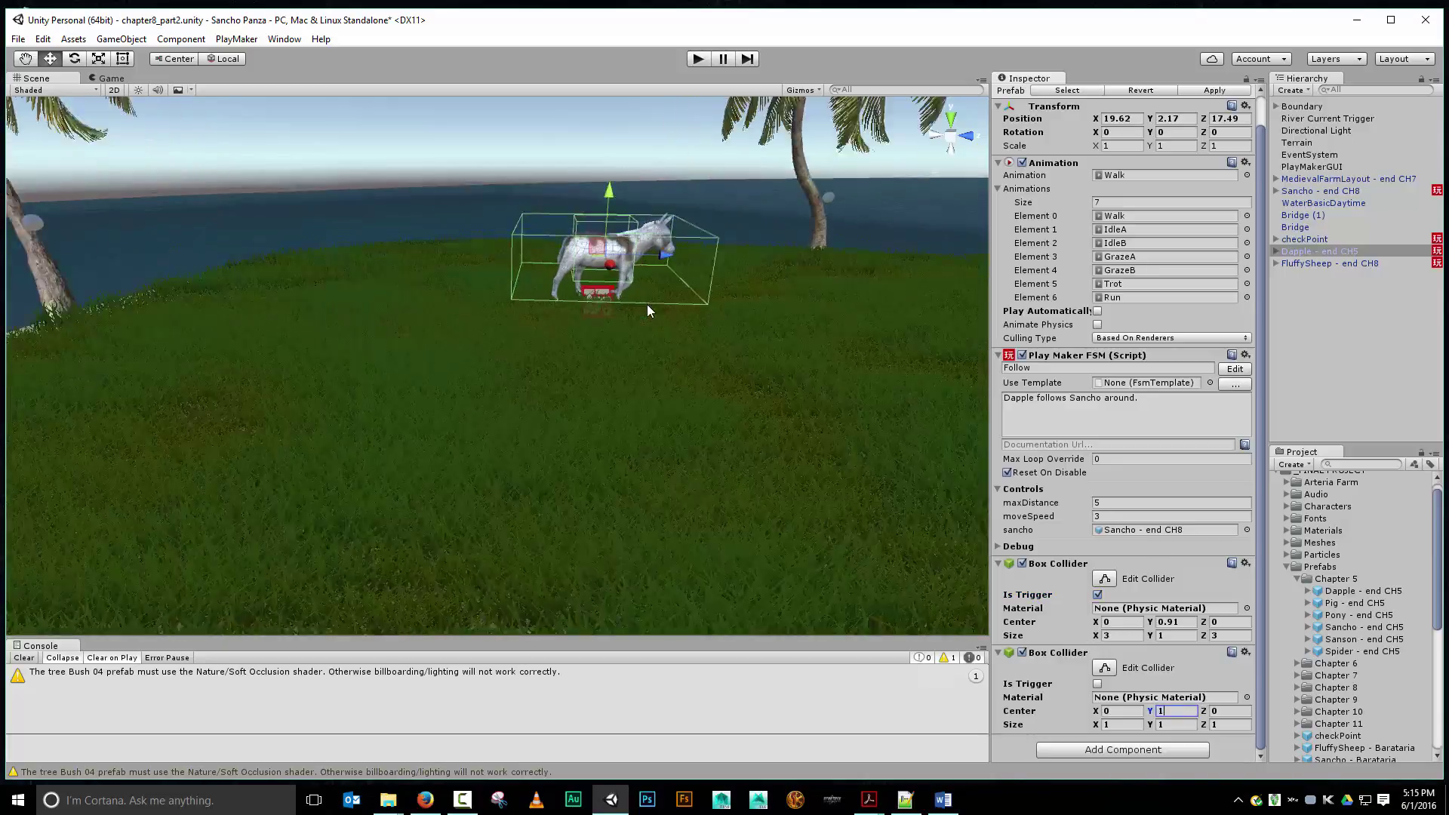
{"action": "middle_click_drag", "start_coordinate": [679, 238], "coordinate": [560, 247]}
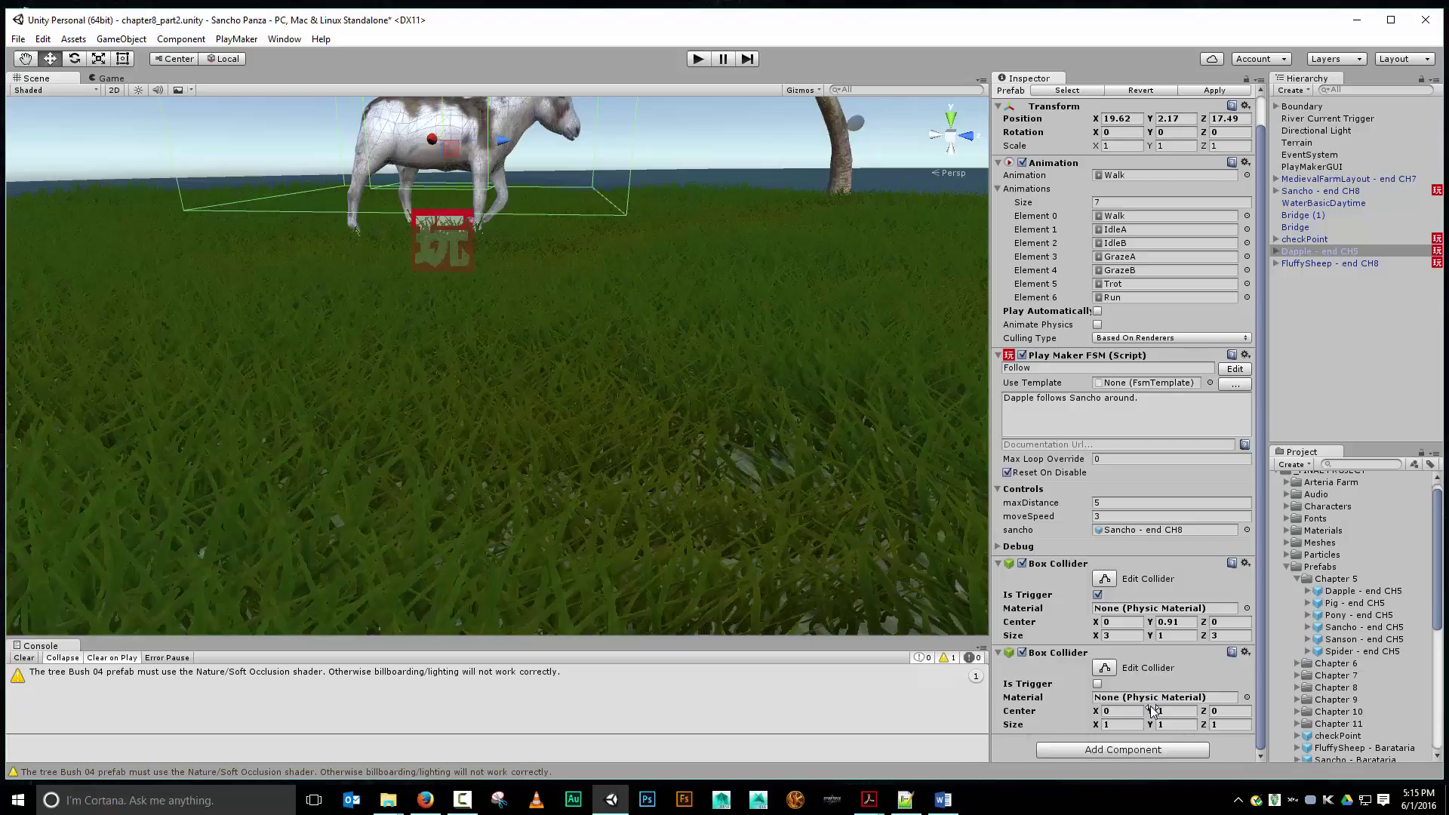
{"action": "left_click", "coordinate": [1308, 254]}
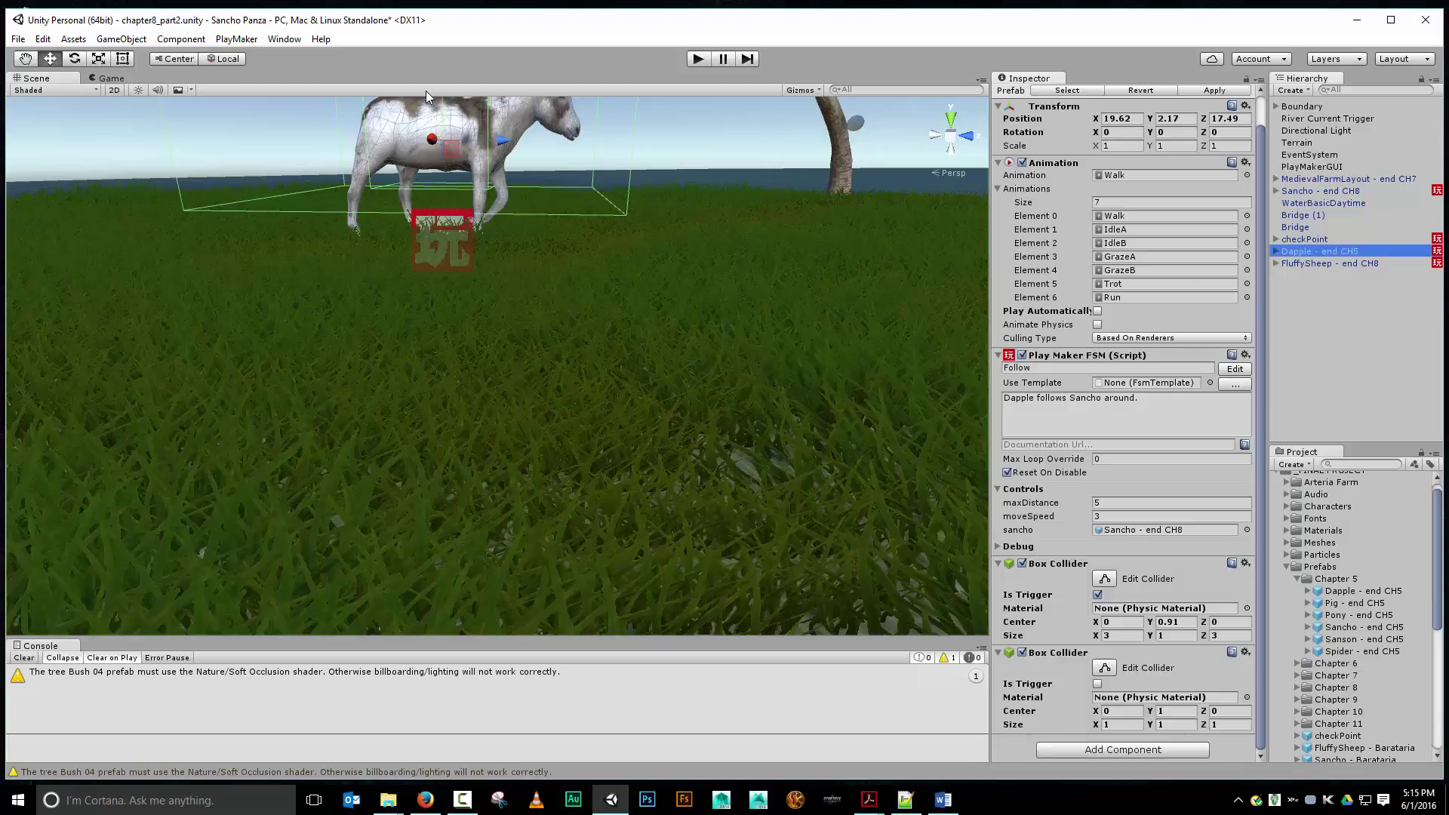
{"action": "key", "text": "f"}
{"action": "left_click_drag", "start_coordinate": [461, 162], "coordinate": [463, 118]}
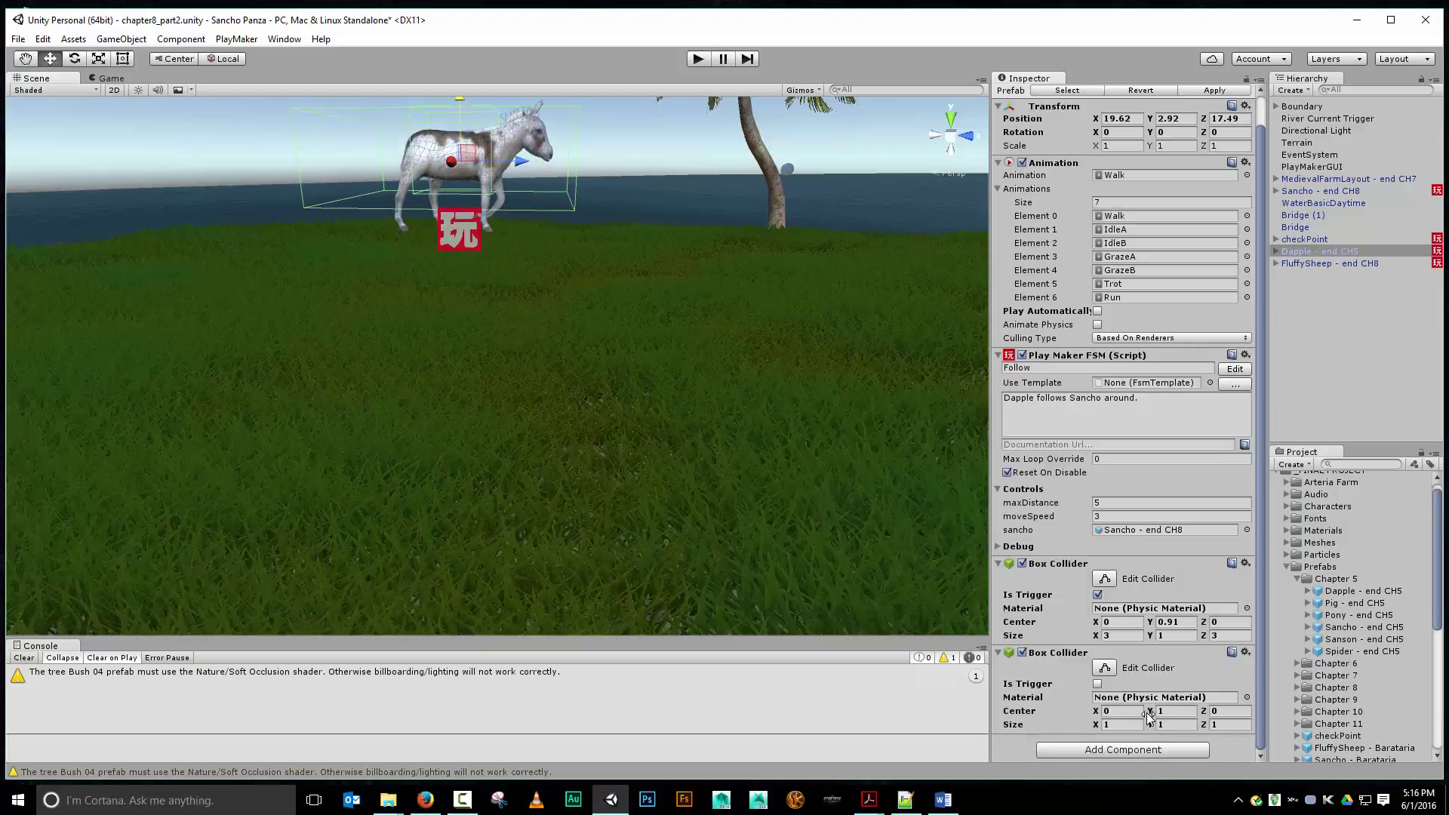
{"action": "left_click_drag", "start_coordinate": [1148, 717], "coordinate": [1134, 715]}
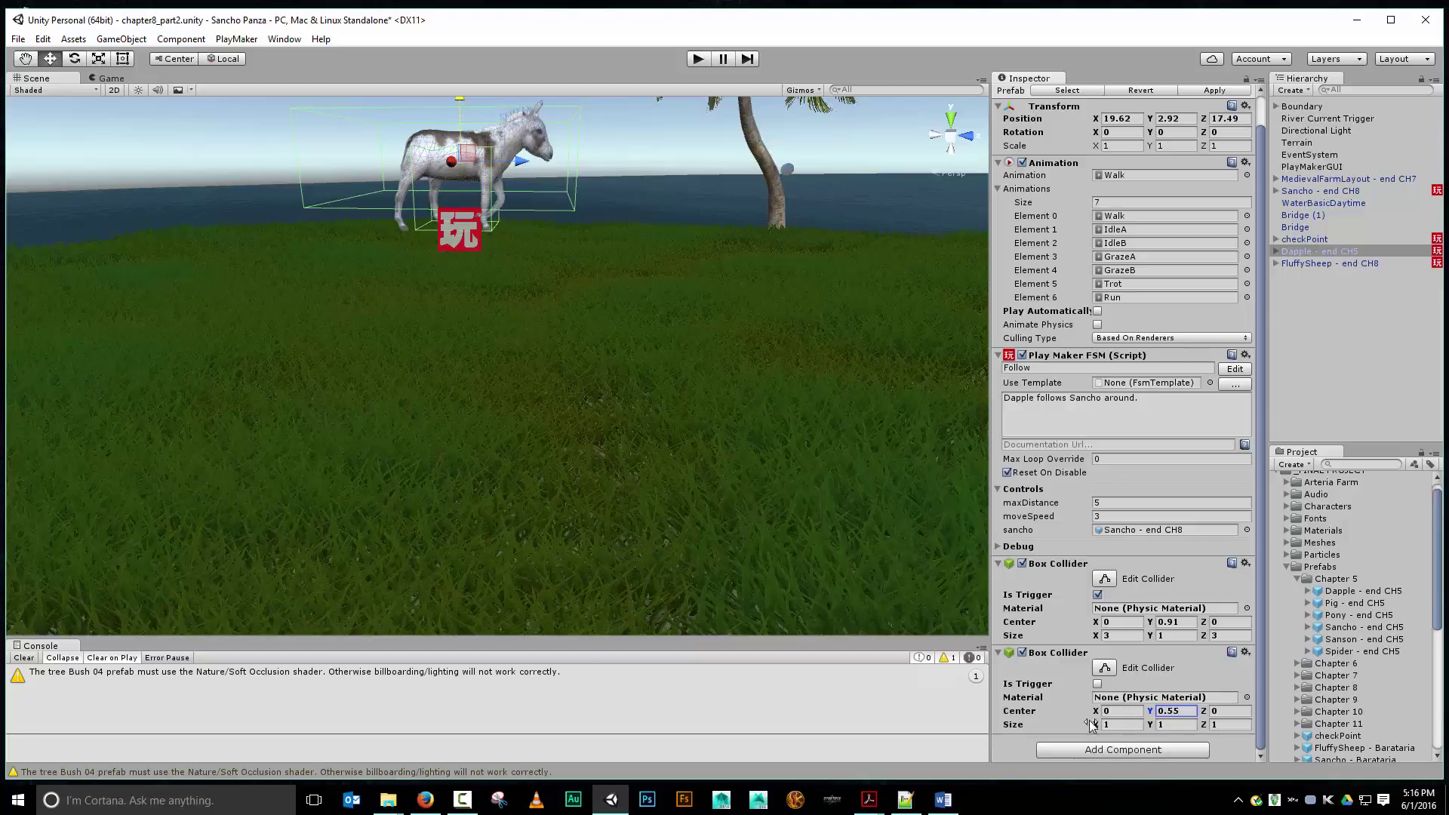
Step: Inspect both colliders around Dapple, play-test the scene to check Dapple's placement, and stop the game
{"action": "left_click_drag", "start_coordinate": [437, 479], "coordinate": [513, 467], "text": "alt"}
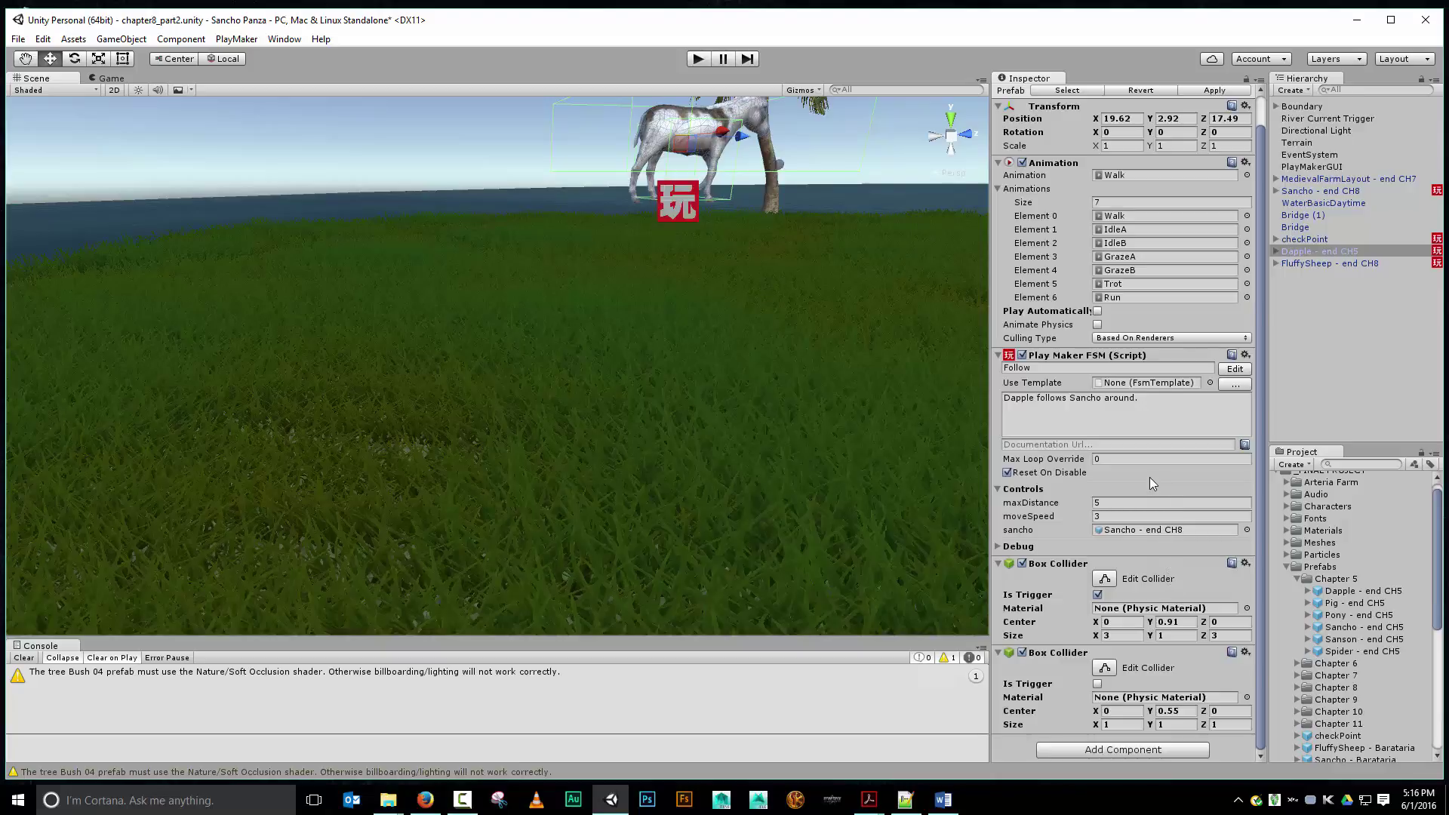
{"action": "middle_click_drag", "start_coordinate": [912, 332], "coordinate": [830, 407]}
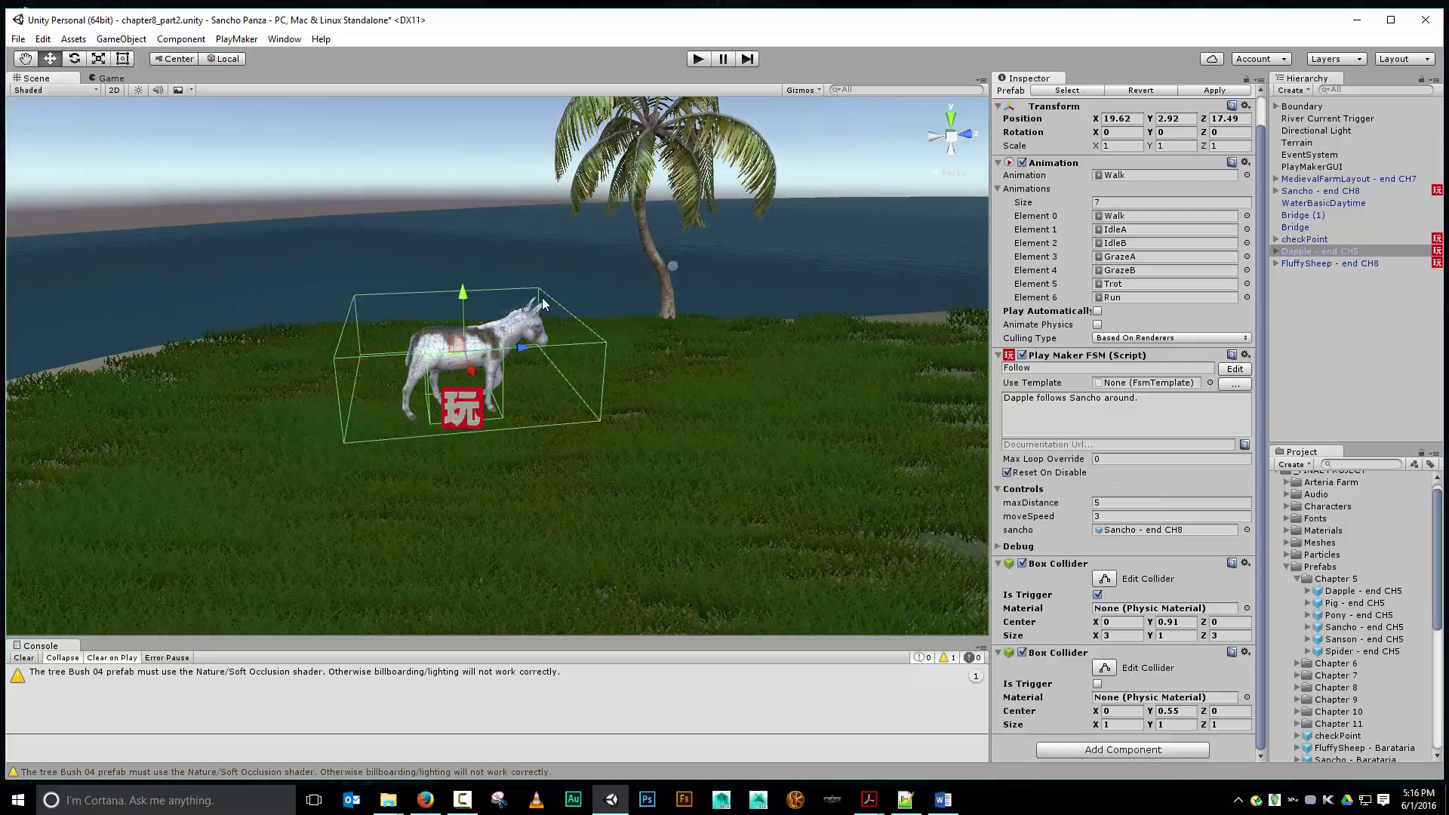
{"action": "left_click", "coordinate": [698, 60]}
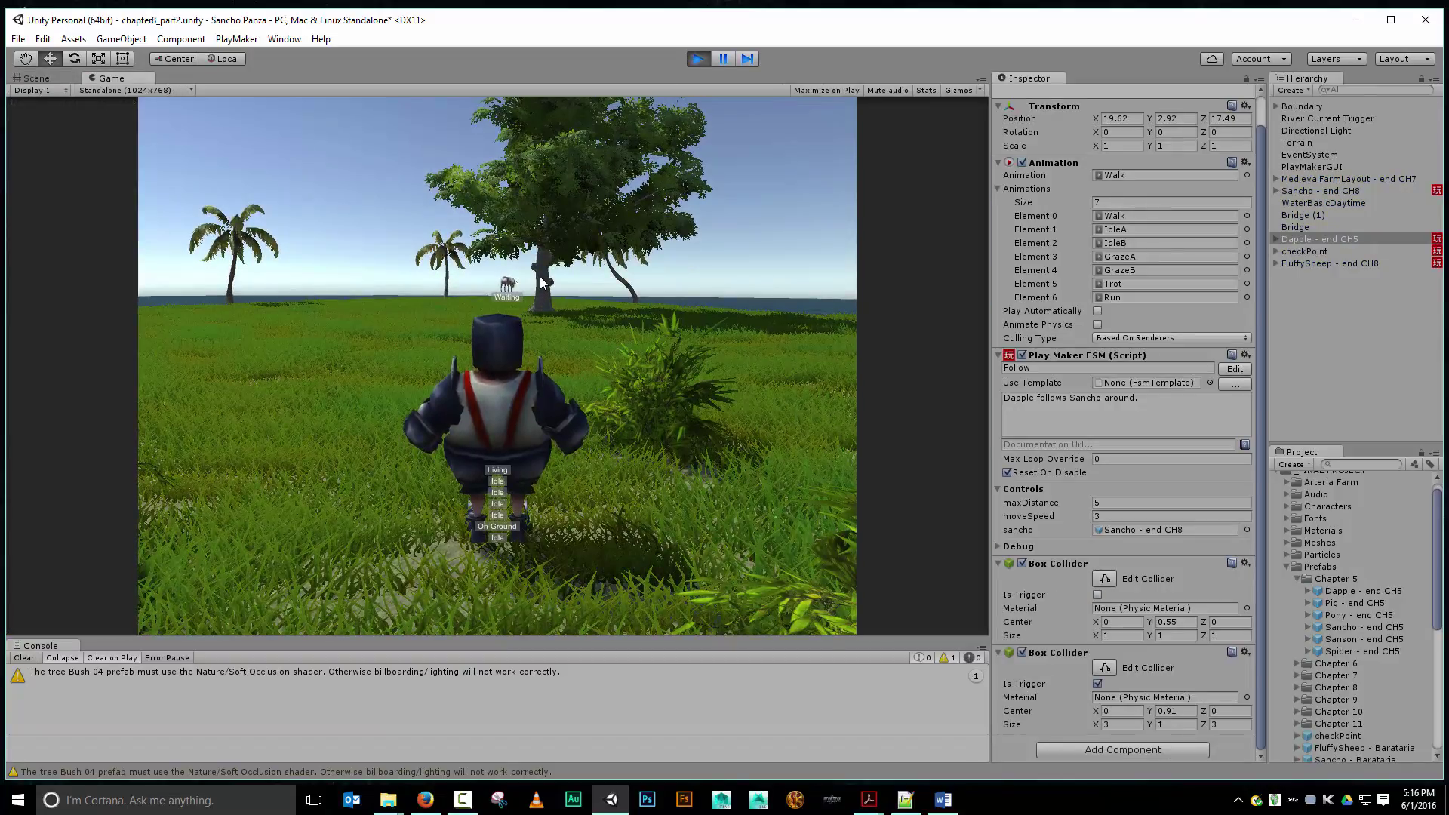
{"action": "left_click", "coordinate": [698, 60]}
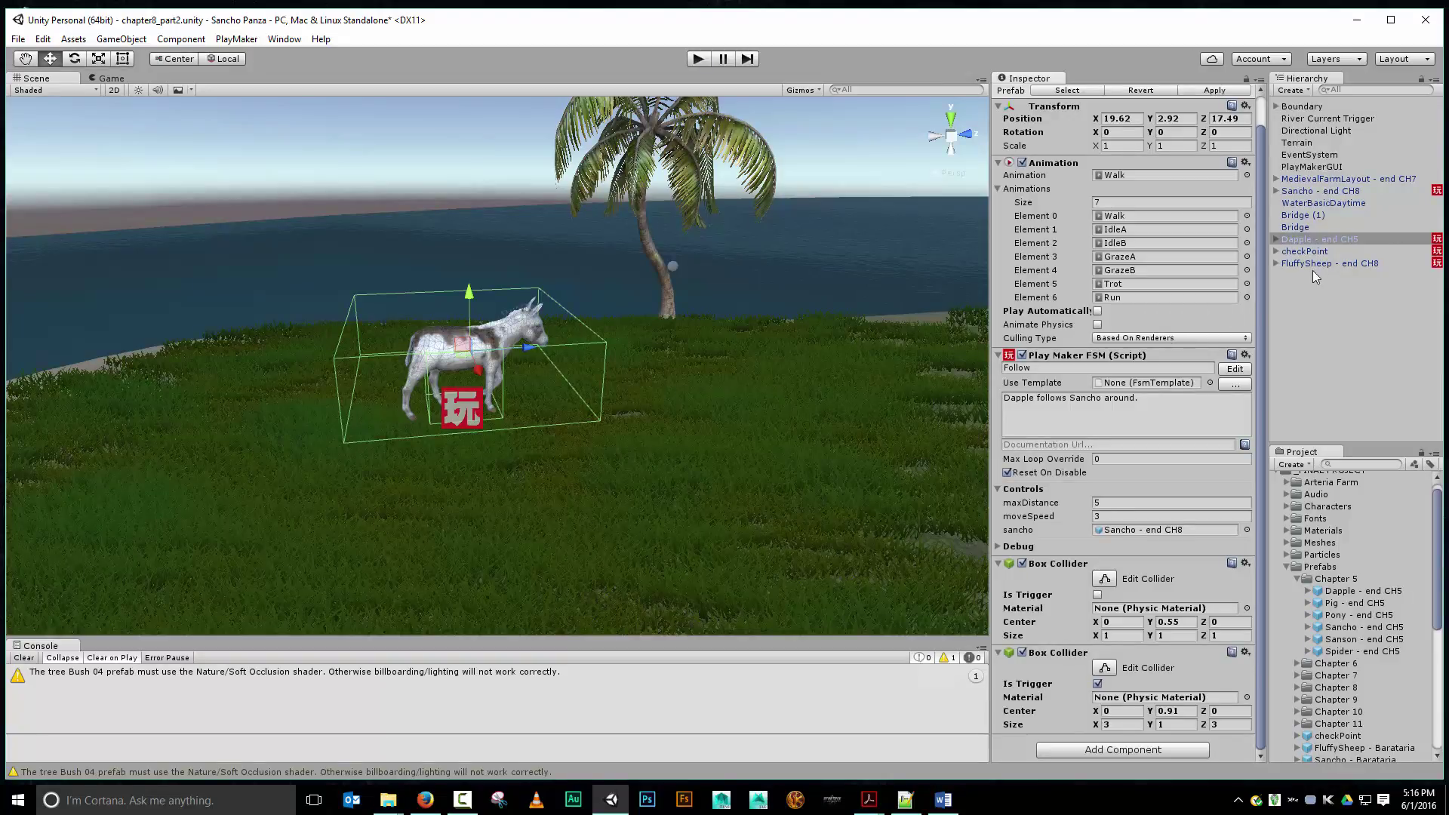
Step: Add a PlayMaker FSM component to the Sancho - end CH8 object and name it Dapple Quest
{"action": "left_click", "coordinate": [1319, 191]}
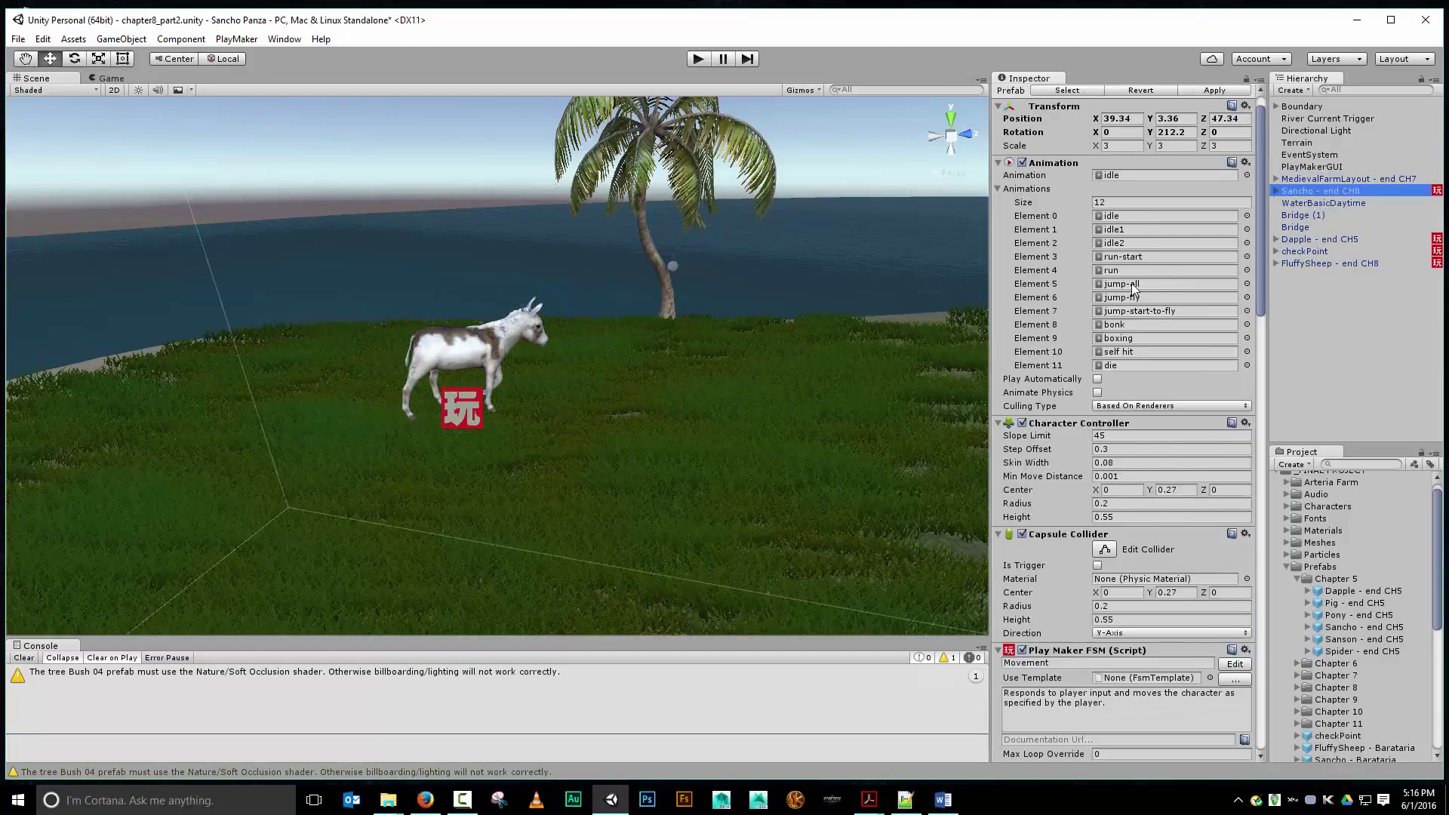
{"action": "scroll", "coordinate": [1131, 282], "scroll_direction": "down", "scroll_amount": 5}
{"action": "scroll", "coordinate": [1130, 282], "scroll_direction": "down", "scroll_amount": 15}
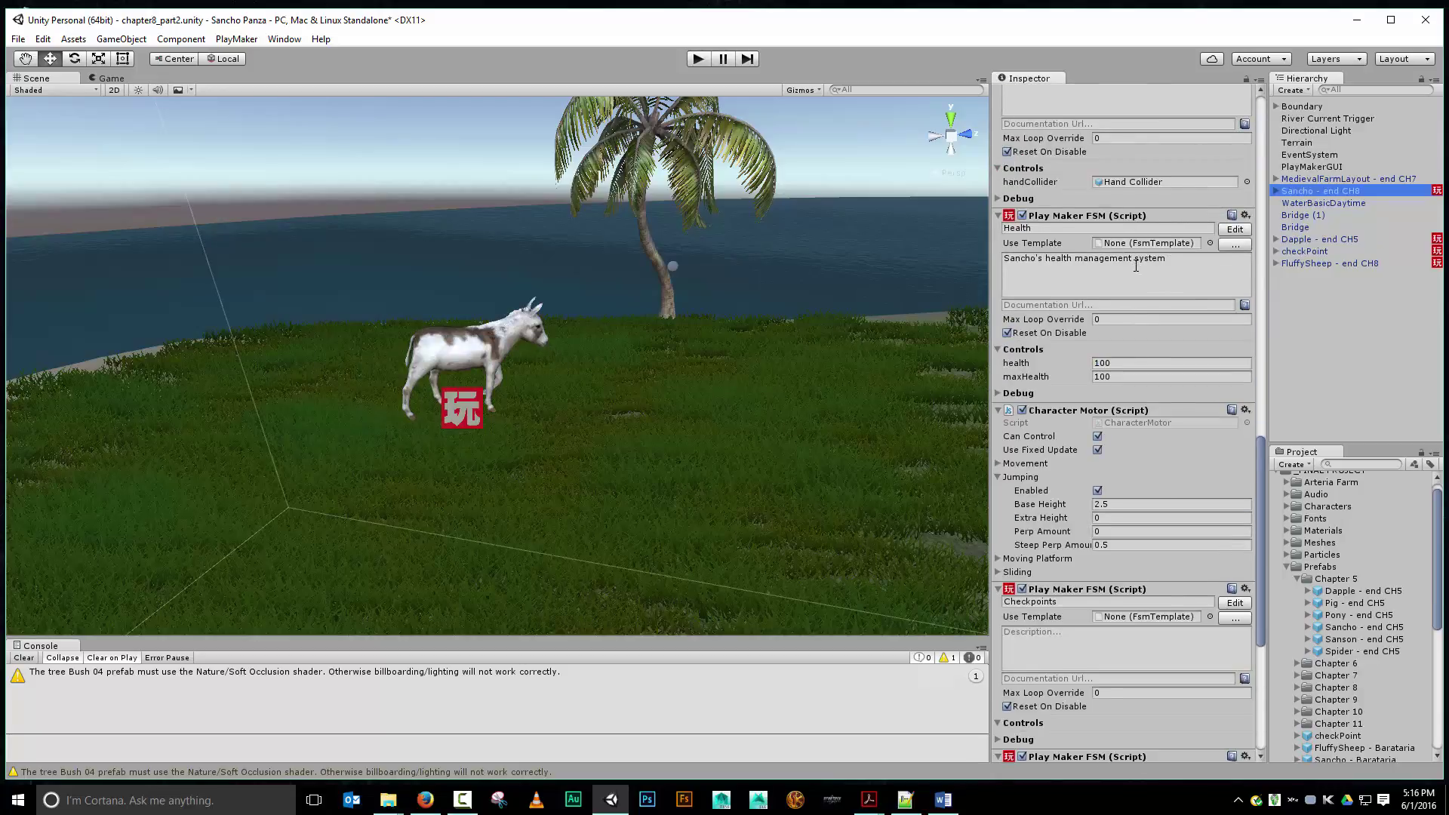
{"action": "scroll", "coordinate": [1138, 254], "scroll_direction": "down", "scroll_amount": 2}
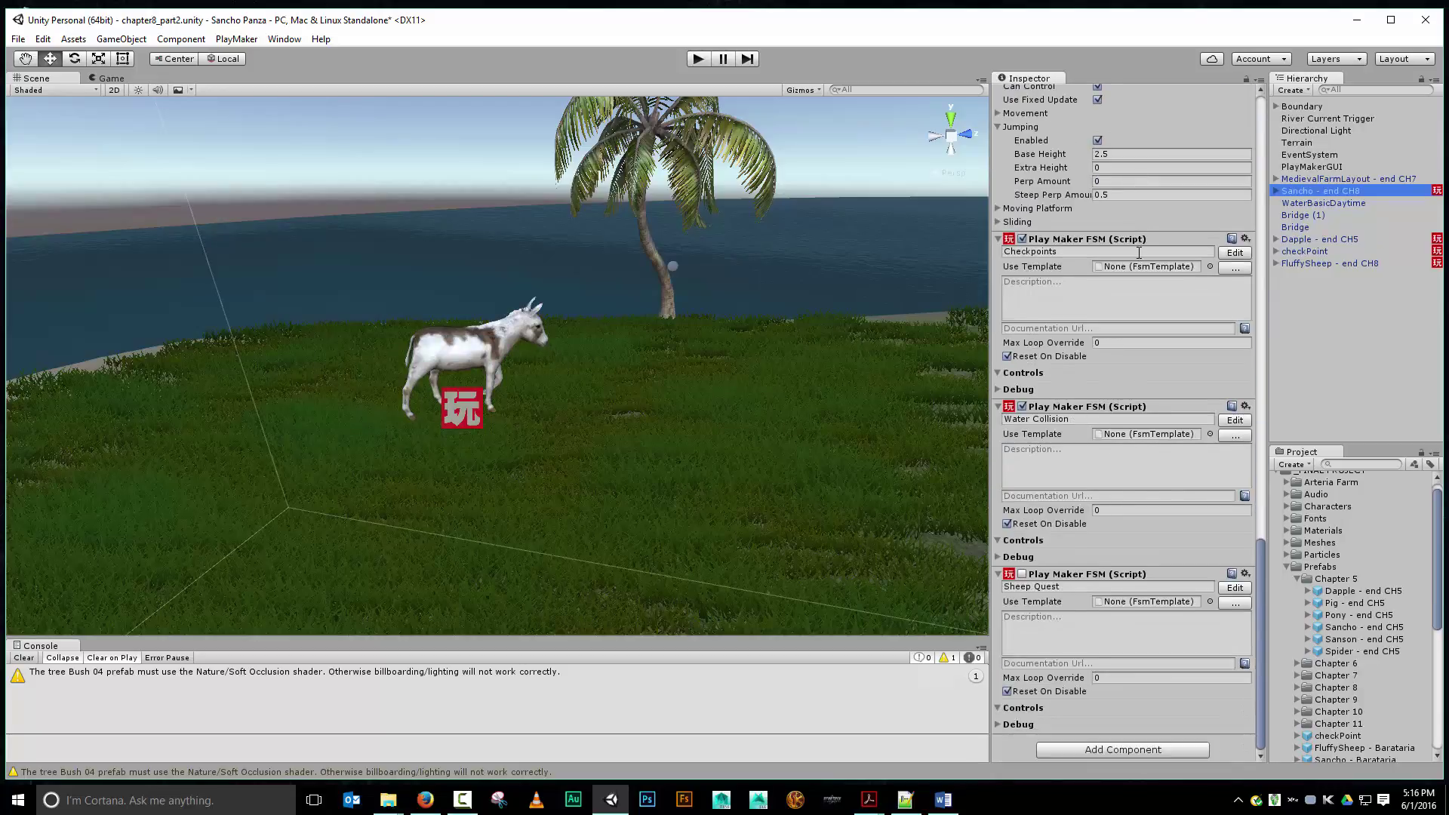
{"action": "left_click", "coordinate": [1139, 750]}
{"action": "scroll", "coordinate": [1120, 720], "scroll_direction": "down", "scroll_amount": 1}
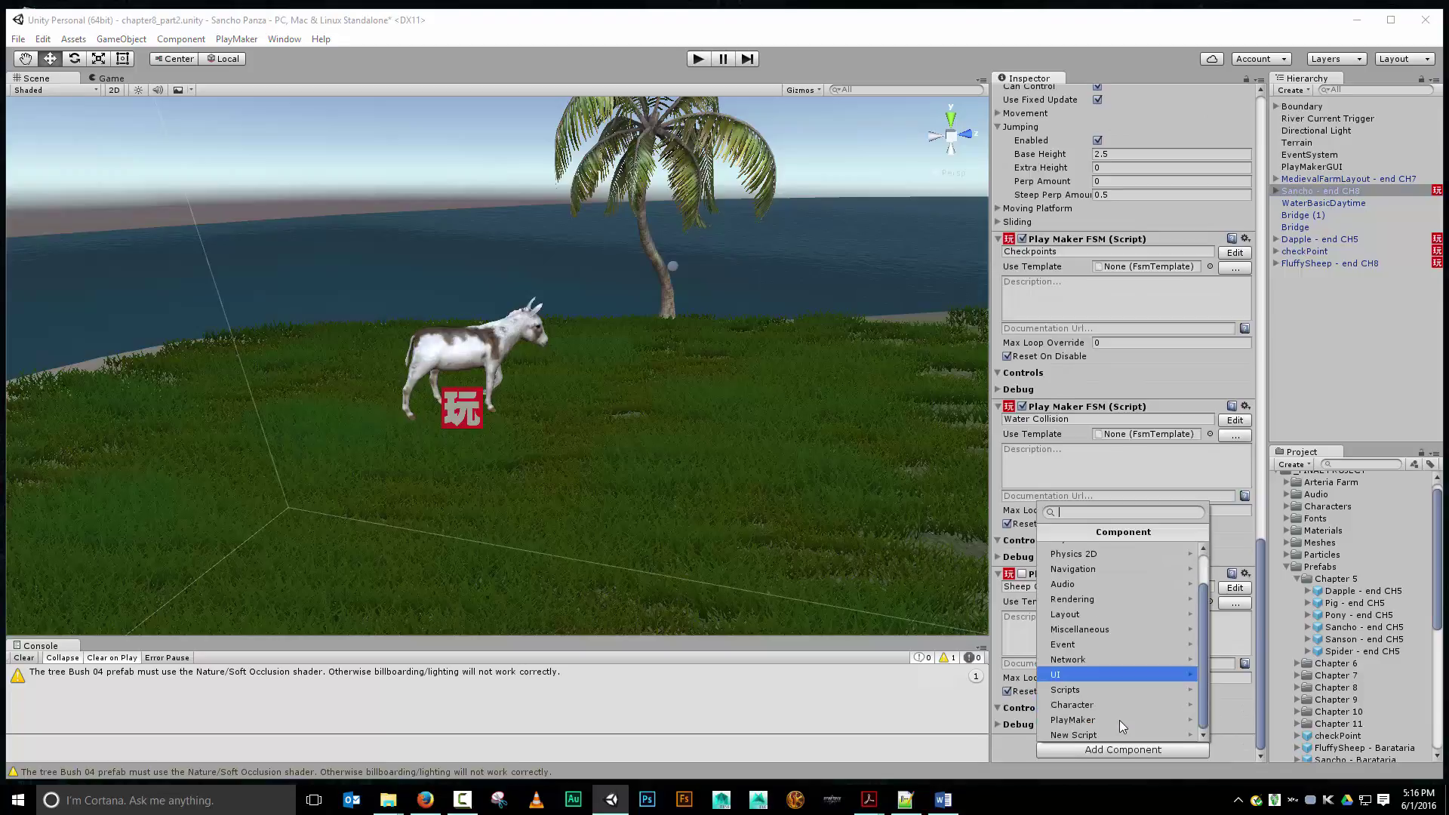
{"action": "left_click", "coordinate": [1110, 721]}
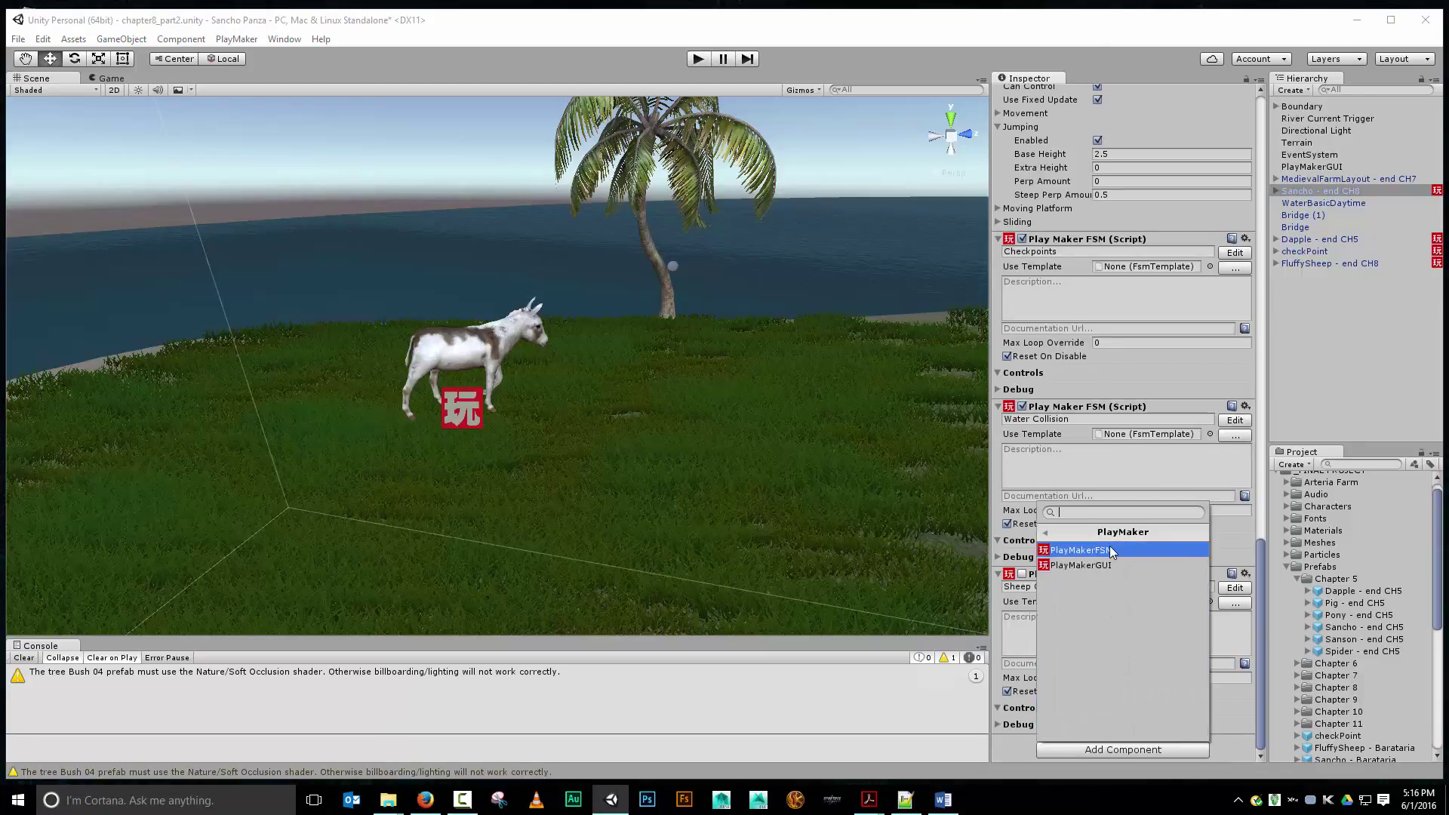
{"action": "left_click", "coordinate": [1110, 549]}
{"action": "left_click", "coordinate": [1077, 588]}
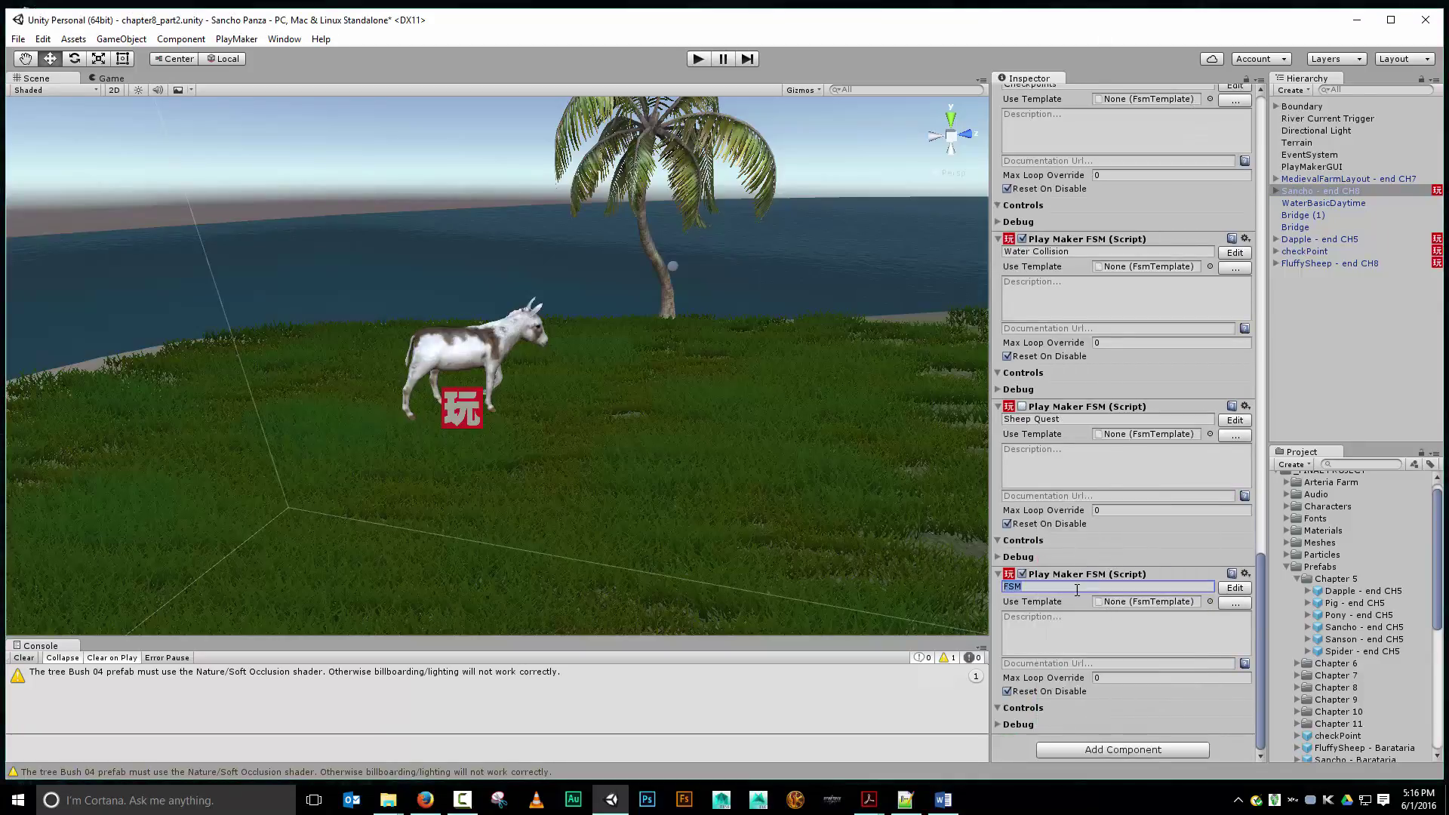
{"action": "type", "text": "Dapple Quest"}
Step: Bring the PlayMaker editor into view with the Dapple Quest FSM and rename its start state Waiting
{"action": "left_click_drag", "start_coordinate": [1448, 78], "coordinate": [670, 70]}
{"action": "middle_click_drag", "start_coordinate": [546, 205], "coordinate": [591, 272]}
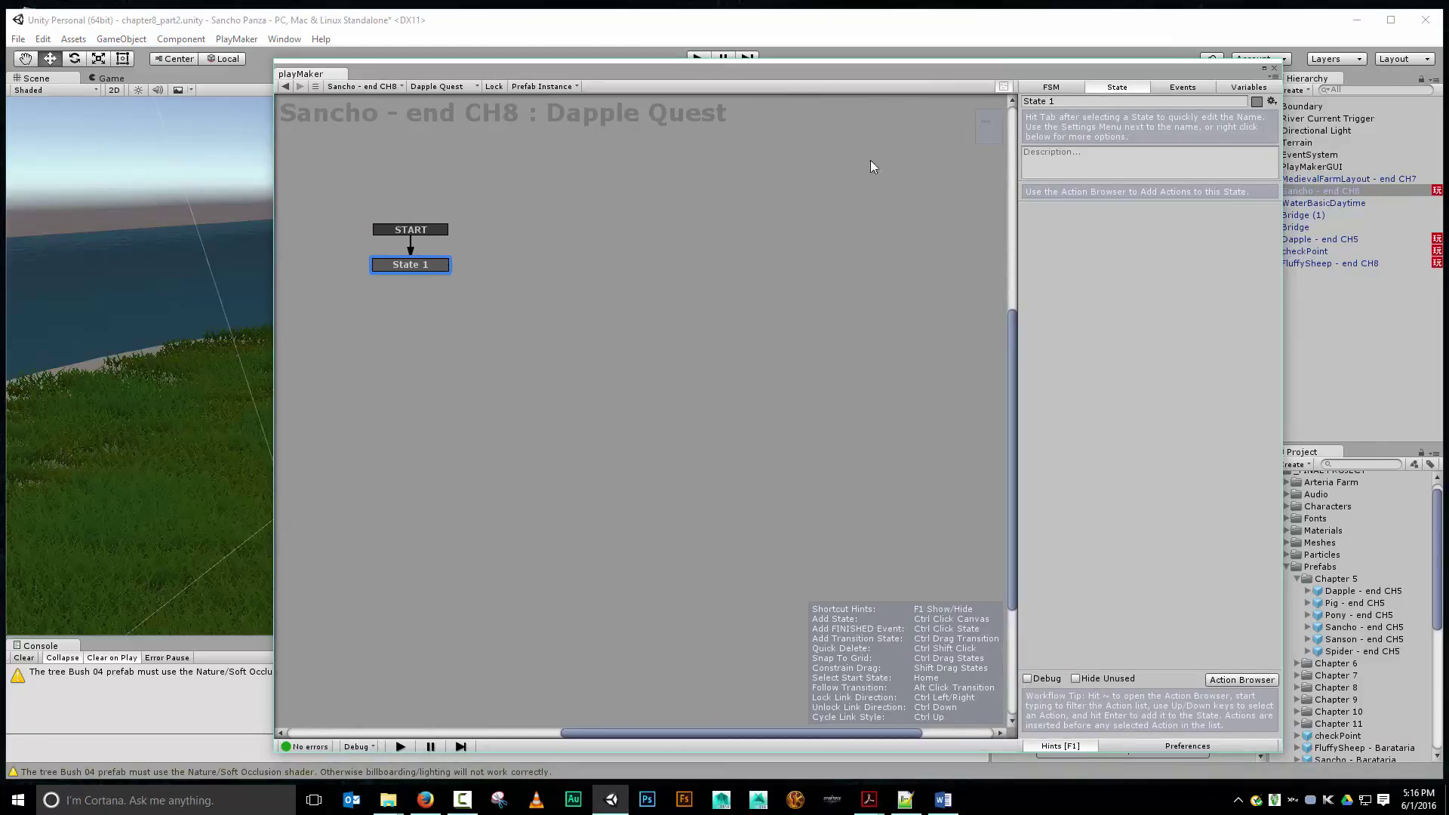
{"action": "left_click", "coordinate": [1086, 103]}
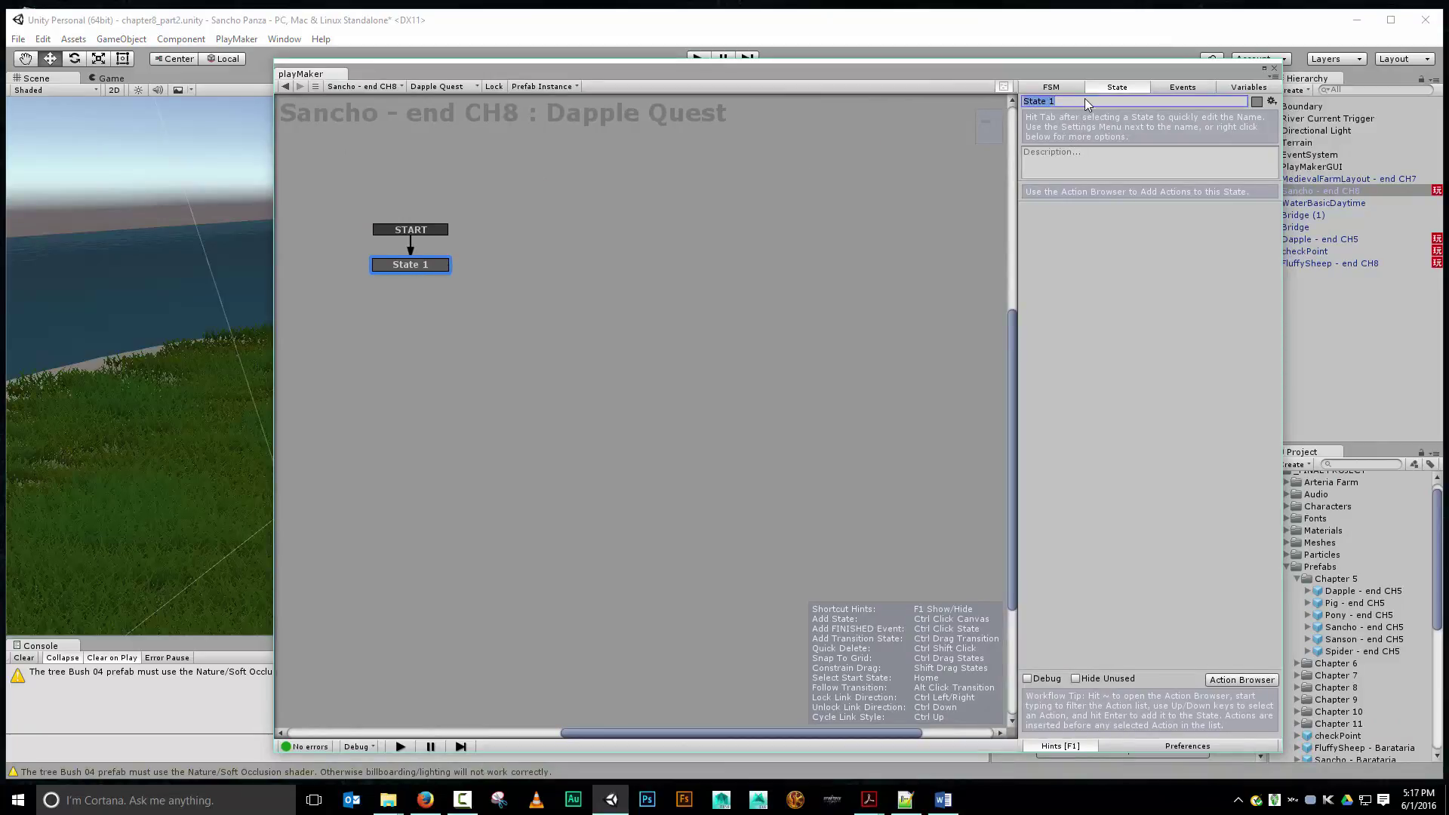
{"action": "type", "text": "Waiting"}
Step: Add a second state beside Waiting in the Dapple Quest FSM and name it Touched Dapple
{"action": "right_click", "coordinate": [560, 285]}
{"action": "left_click", "coordinate": [595, 284]}
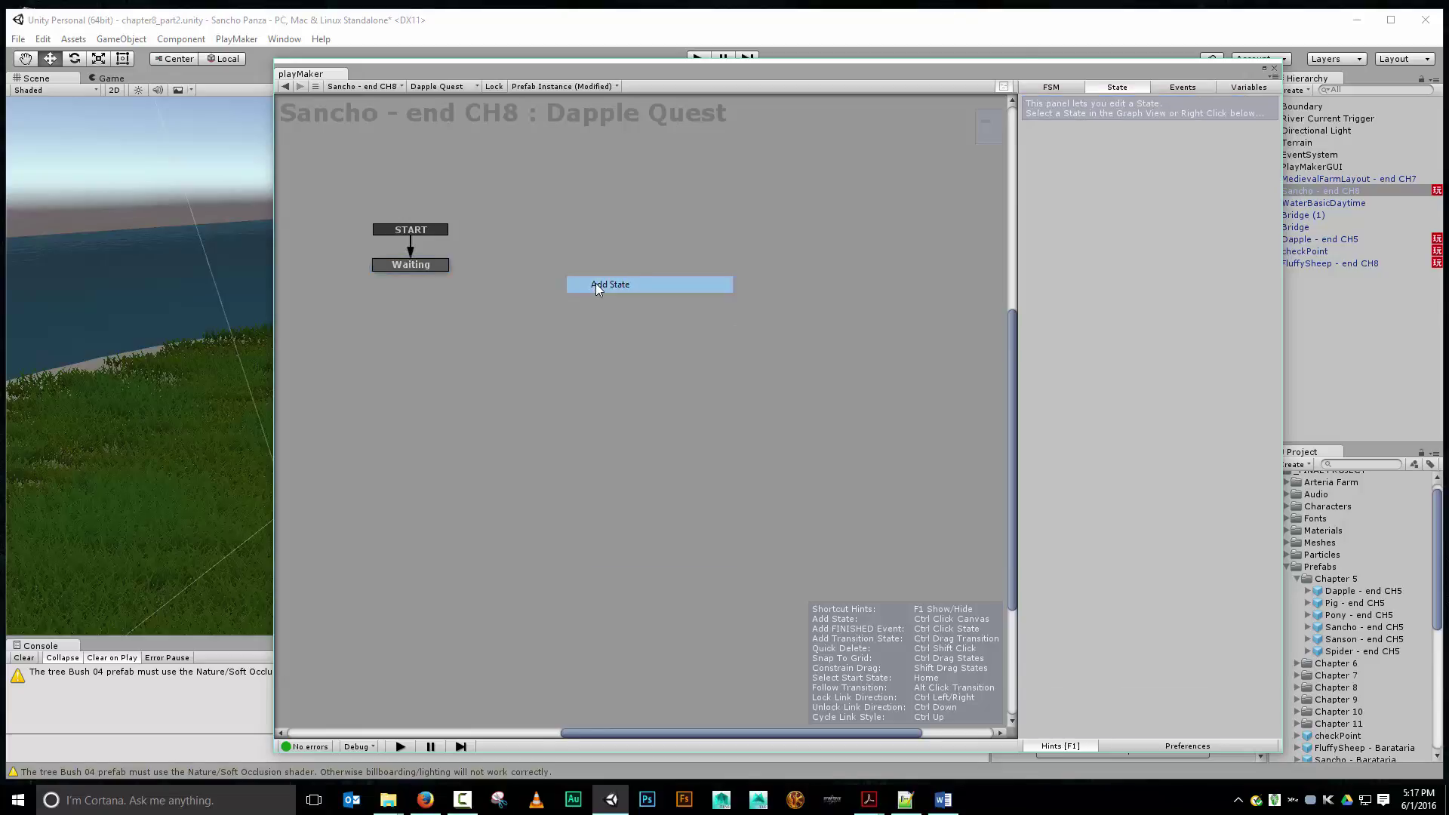
{"action": "left_click", "coordinate": [1097, 103]}
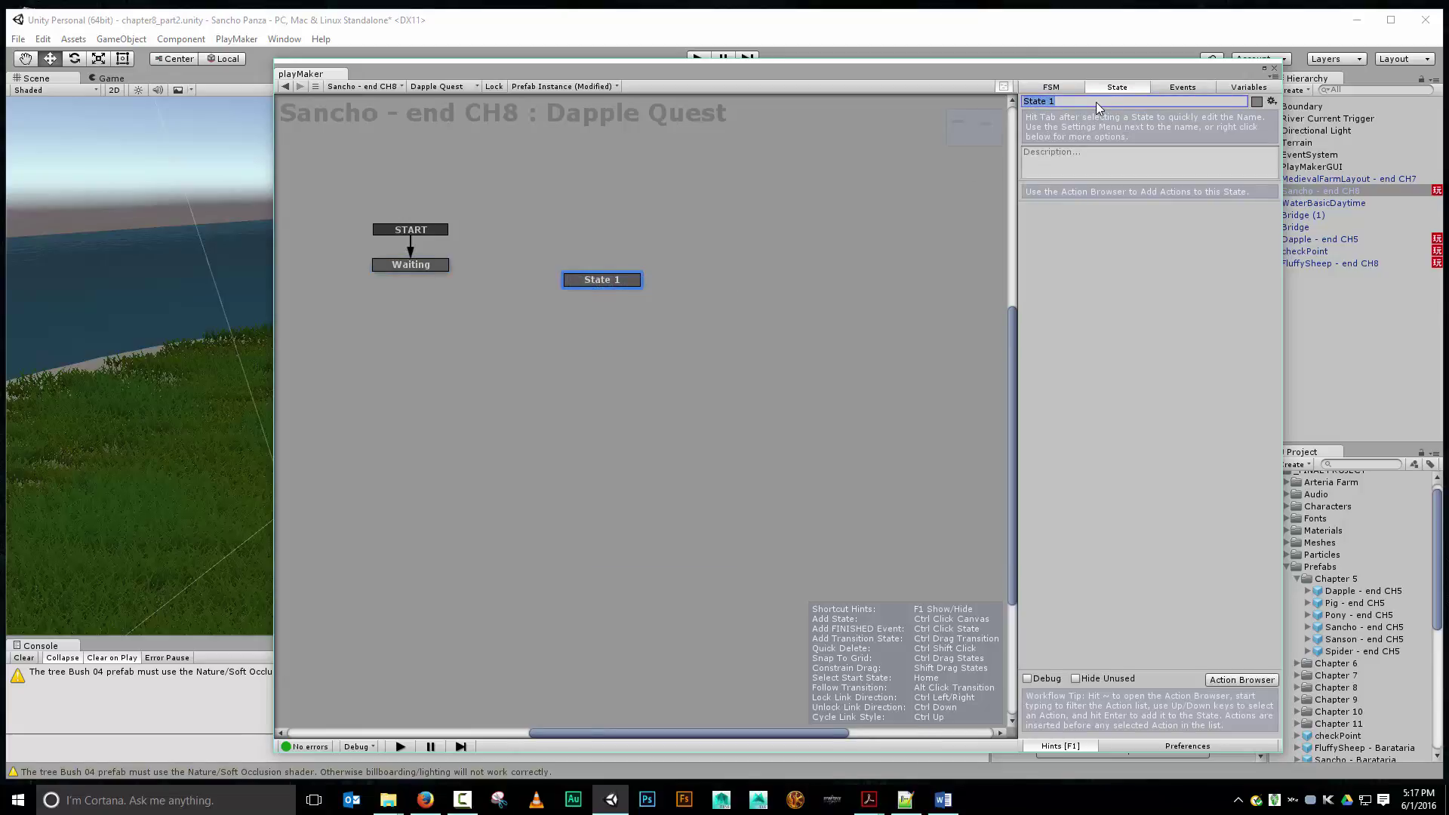
{"action": "type", "text": "Foun"}
{"action": "key", "text": "BackSpace"}
{"action": "key", "text": "BackSpace"}
{"action": "key", "text": "BackSpace"}
{"action": "key", "text": "BackSpace"}
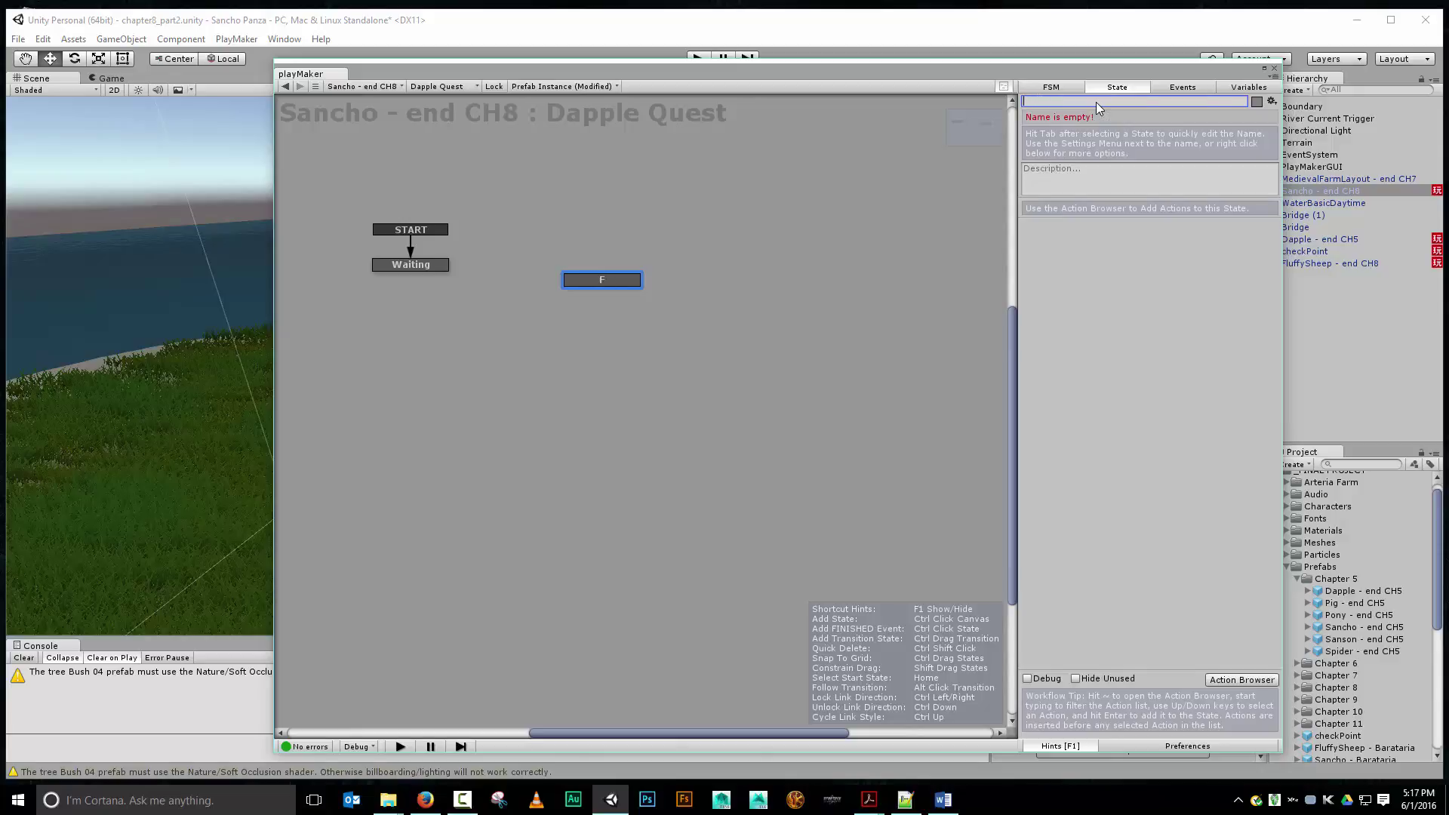
{"action": "type", "text": "Touched Dapple"}
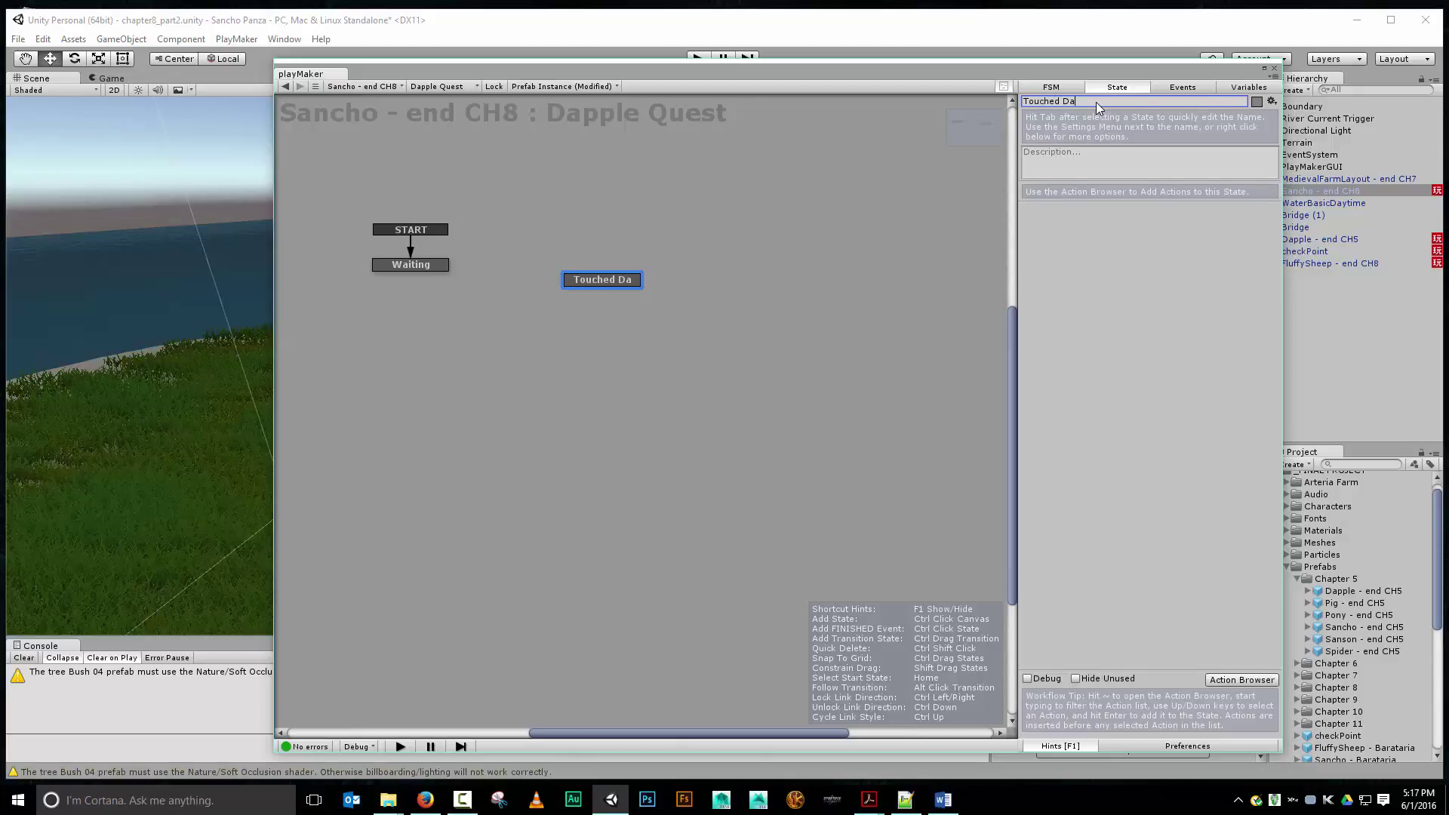
Step: Add an event named Found Dapple to the Dapple Quest FSM
{"action": "left_click", "coordinate": [1182, 88]}
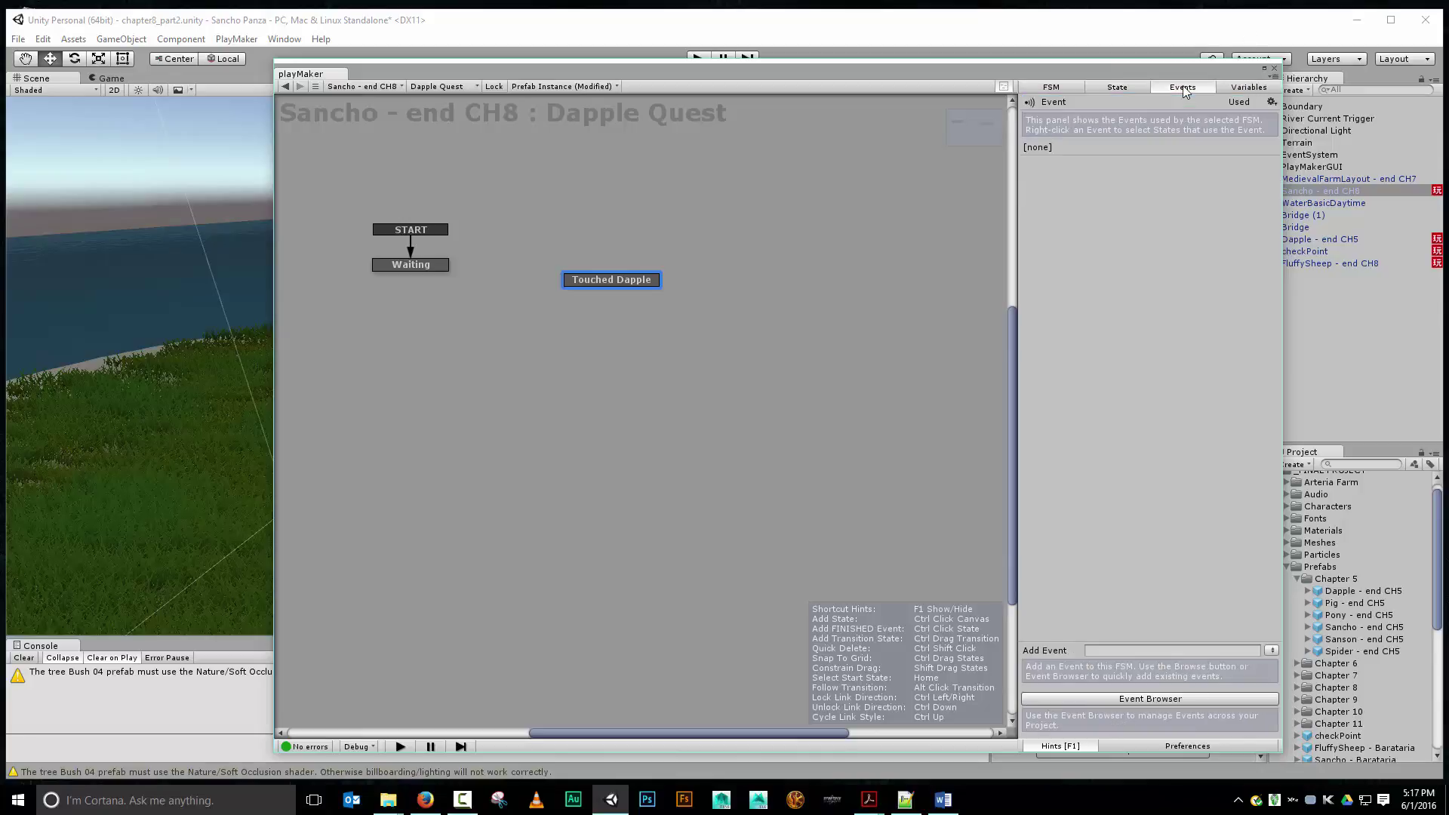
{"action": "left_click", "coordinate": [1212, 652]}
{"action": "type", "text": "Found Dapple"}
{"action": "key", "text": "Return"}
Step: Create a GameObject variable named target in the Dapple Quest FSM
{"action": "left_click", "coordinate": [1239, 91]}
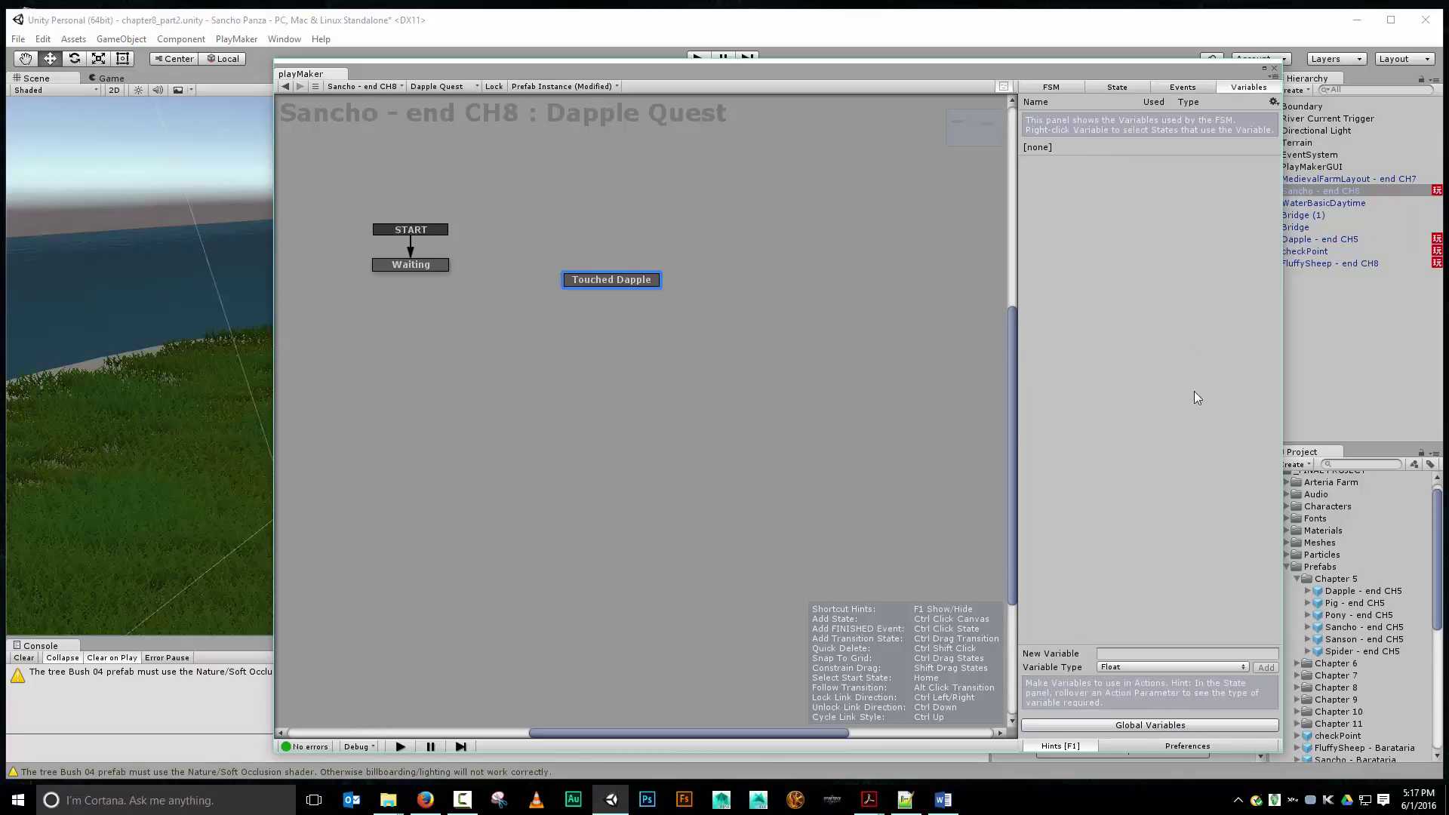
{"action": "left_click", "coordinate": [1166, 667]}
{"action": "left_click", "coordinate": [1154, 482]}
{"action": "left_click", "coordinate": [1119, 653]}
{"action": "type", "text": "target"}
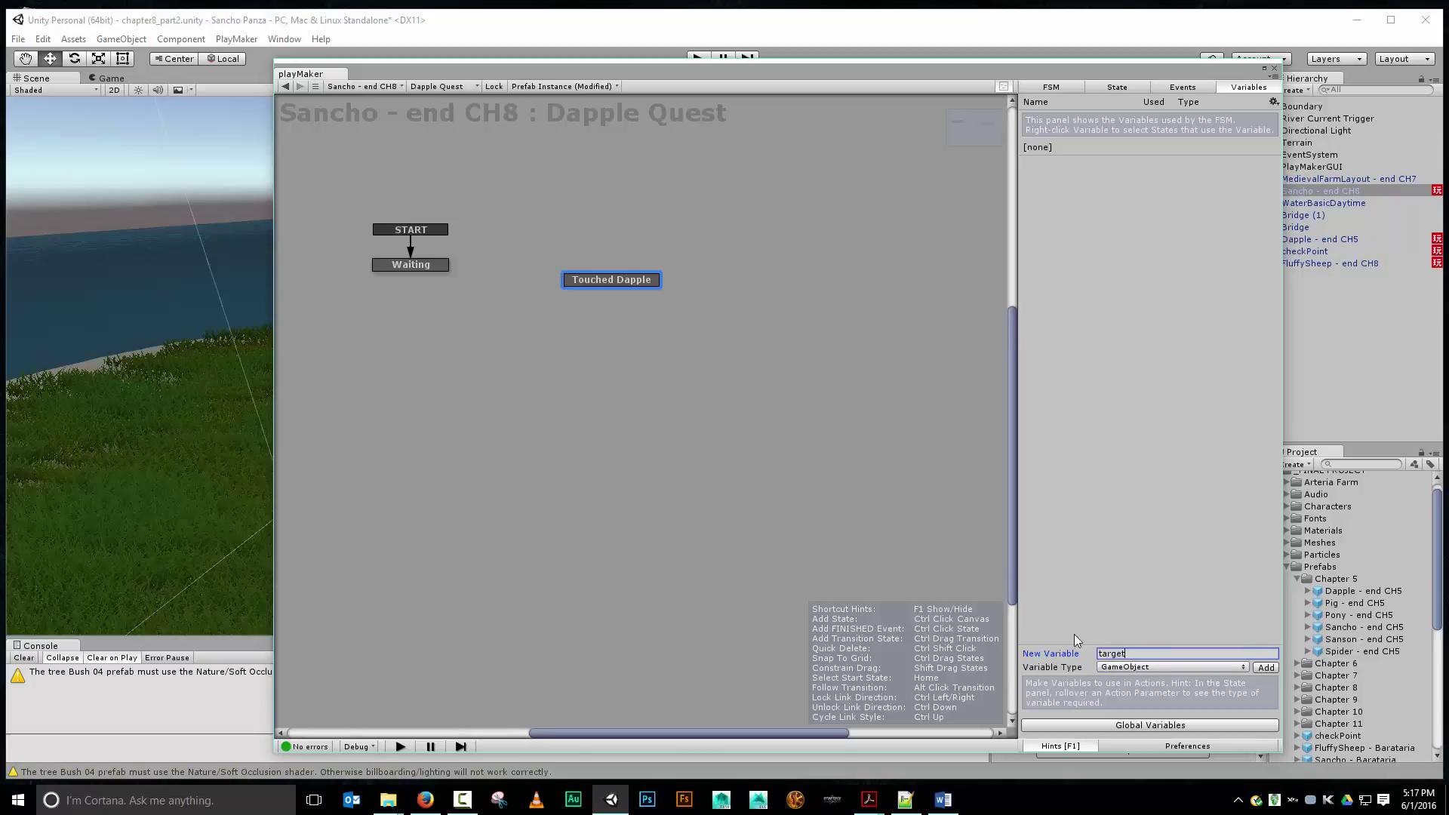
{"action": "left_click", "coordinate": [1279, 668]}
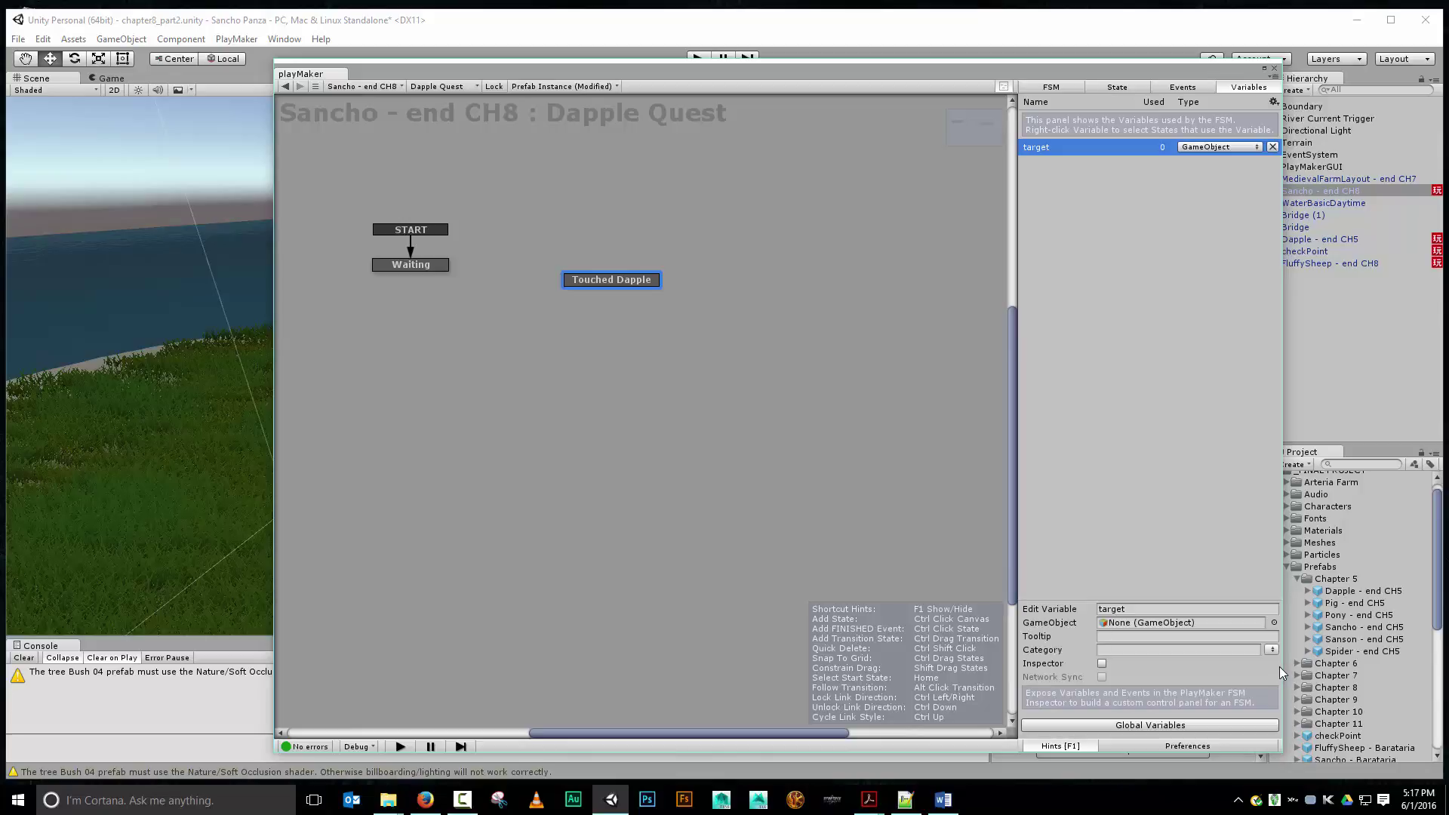
Step: Review the variables of Sancho's Sheep Quest FSM for reference and return to the Dapple Quest FSM
{"action": "left_click", "coordinate": [427, 86]}
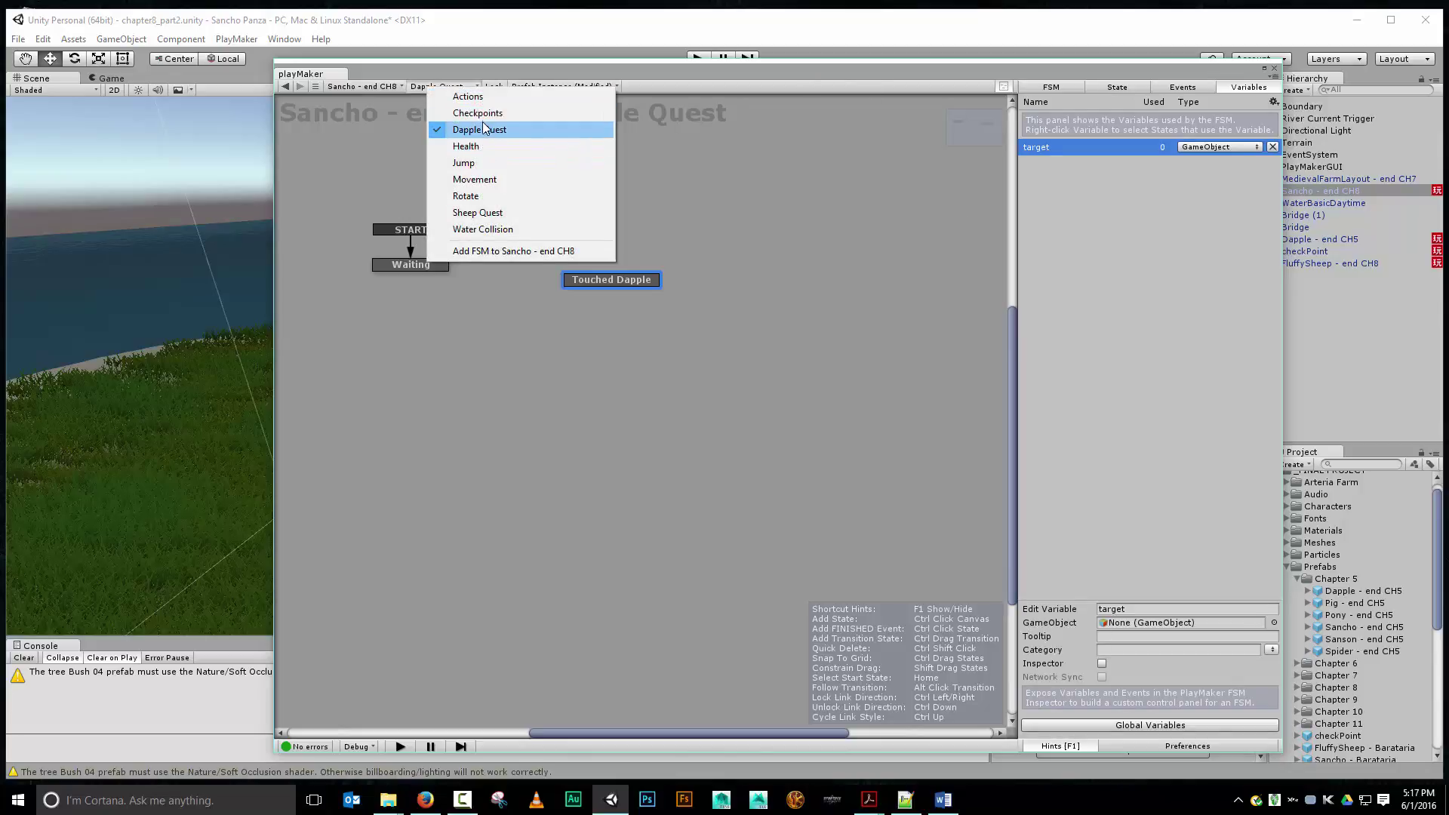
{"action": "left_click", "coordinate": [478, 212]}
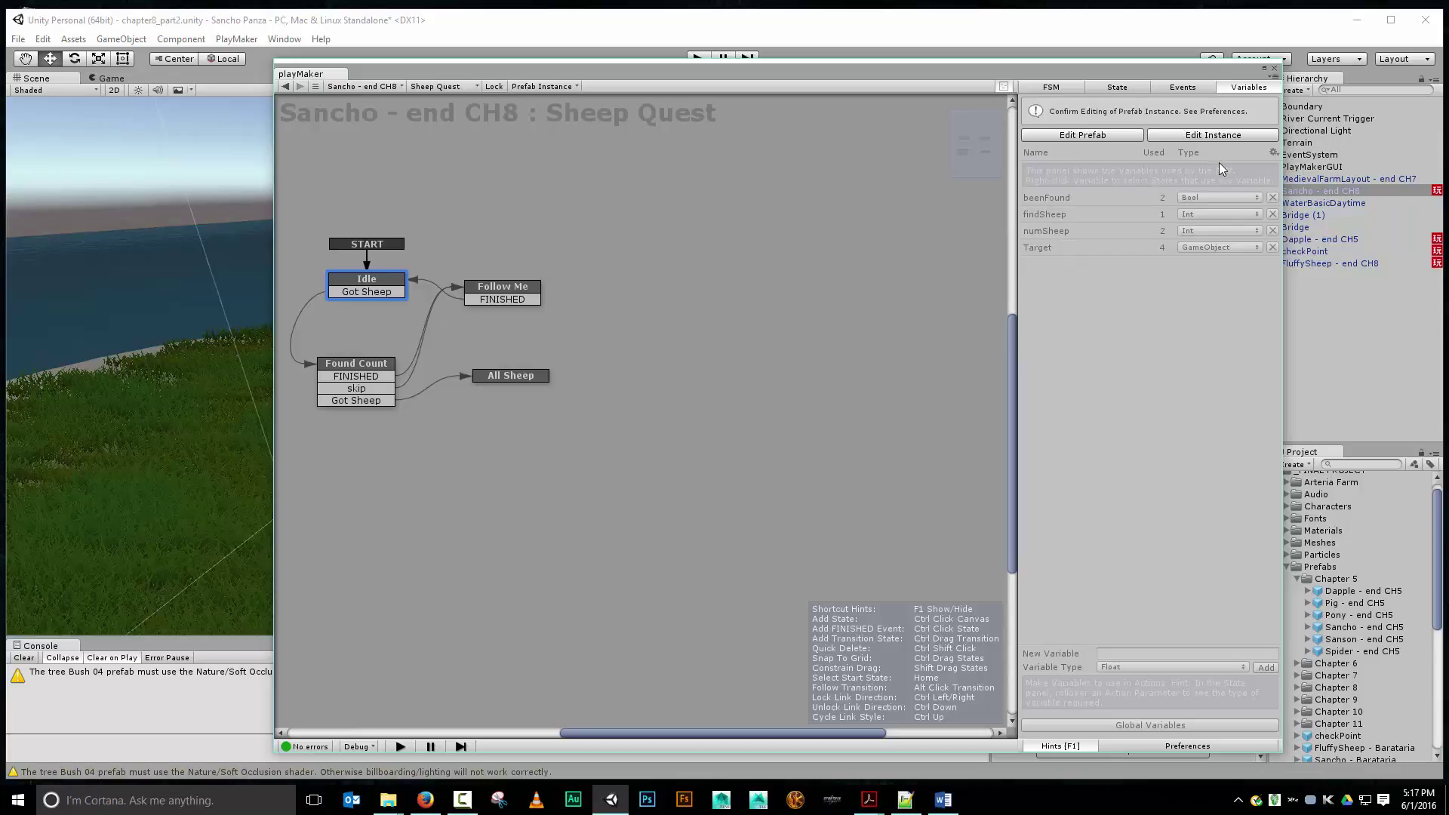
{"action": "left_click", "coordinate": [438, 86]}
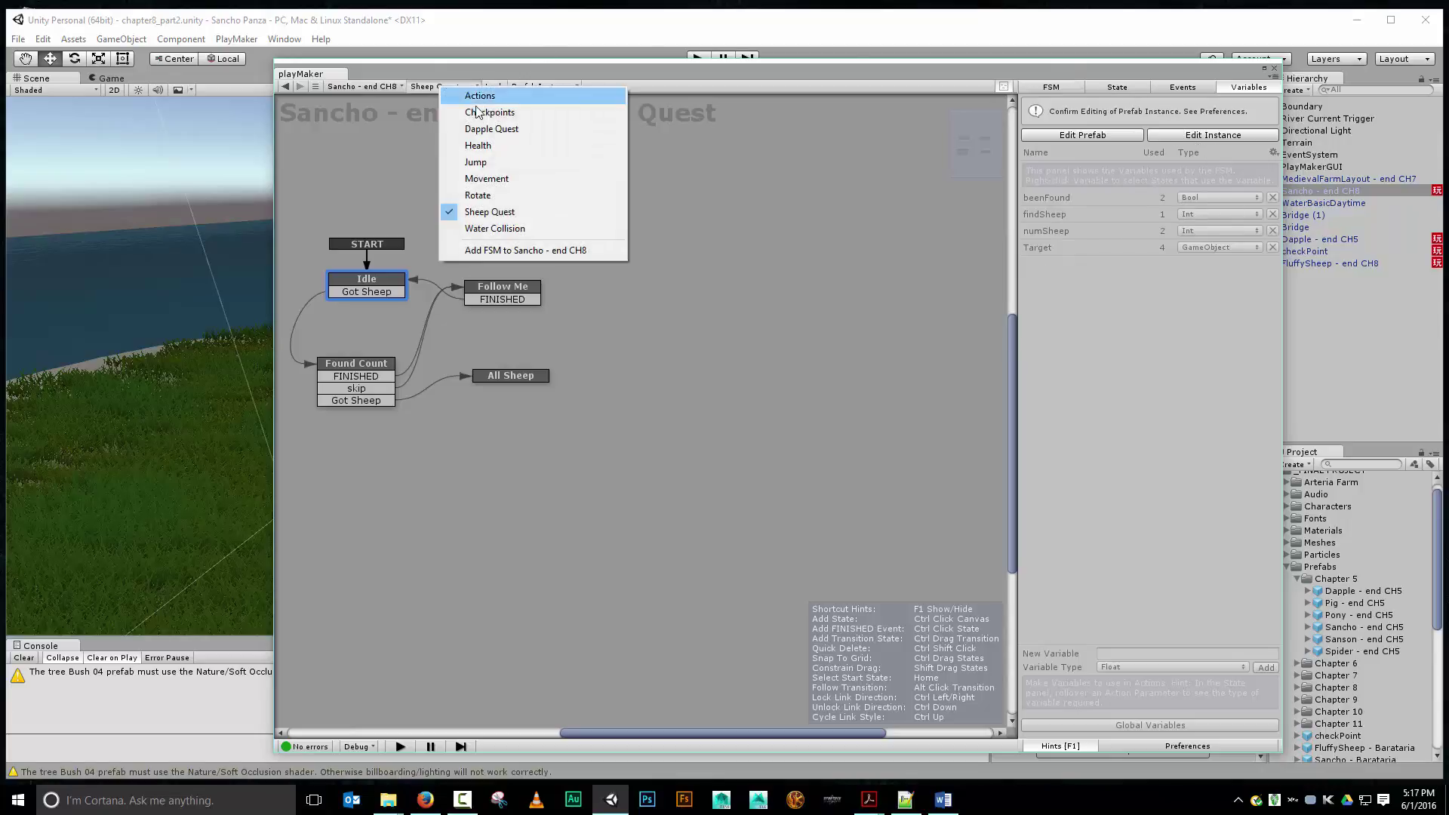
{"action": "left_click", "coordinate": [483, 130]}
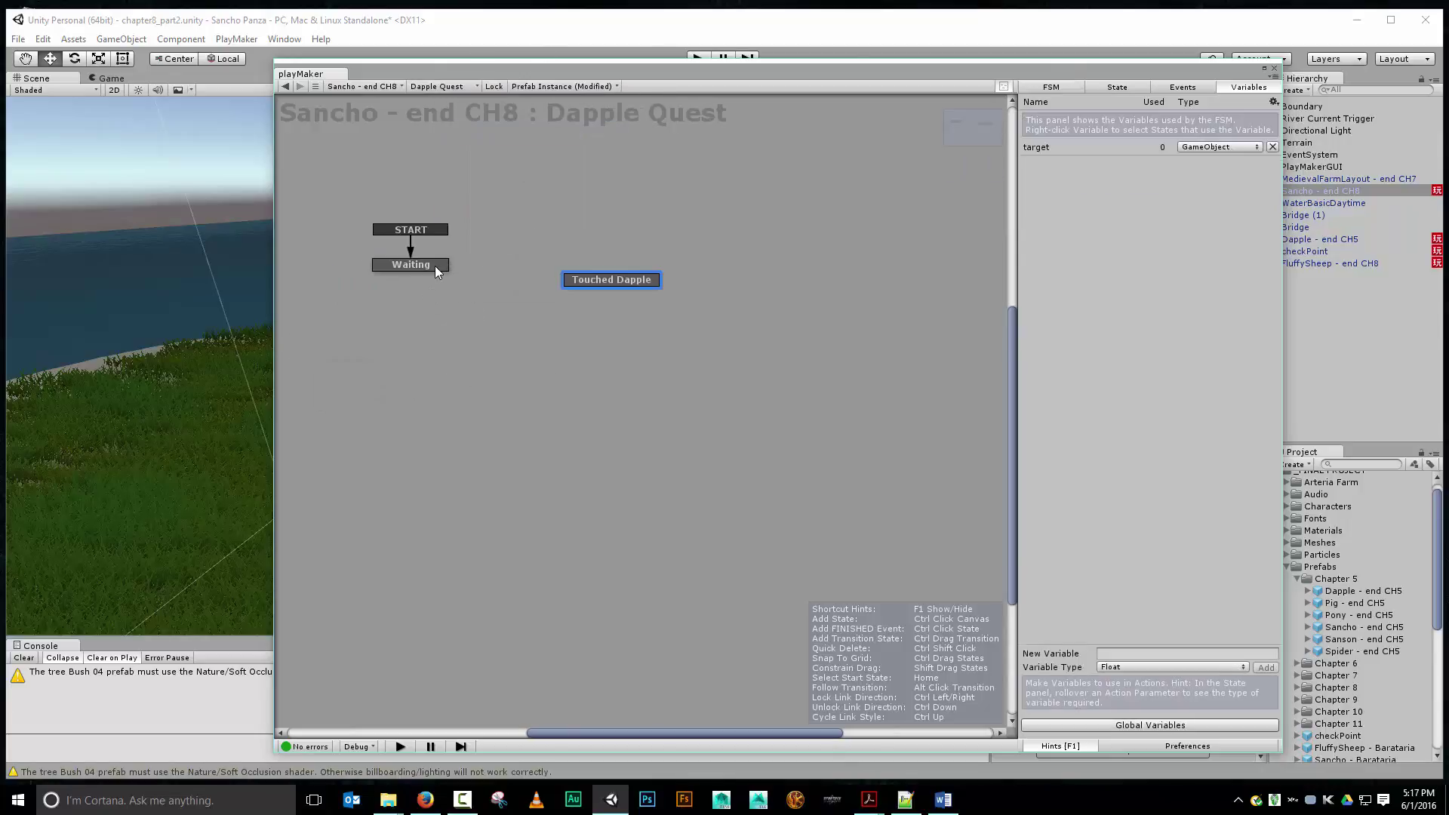
Step: Add a Found Dapple transition to the Waiting state and link it to the Touched Dapple state
{"action": "right_click", "coordinate": [434, 266]}
{"action": "mouse_move", "coordinate": [467, 279]}
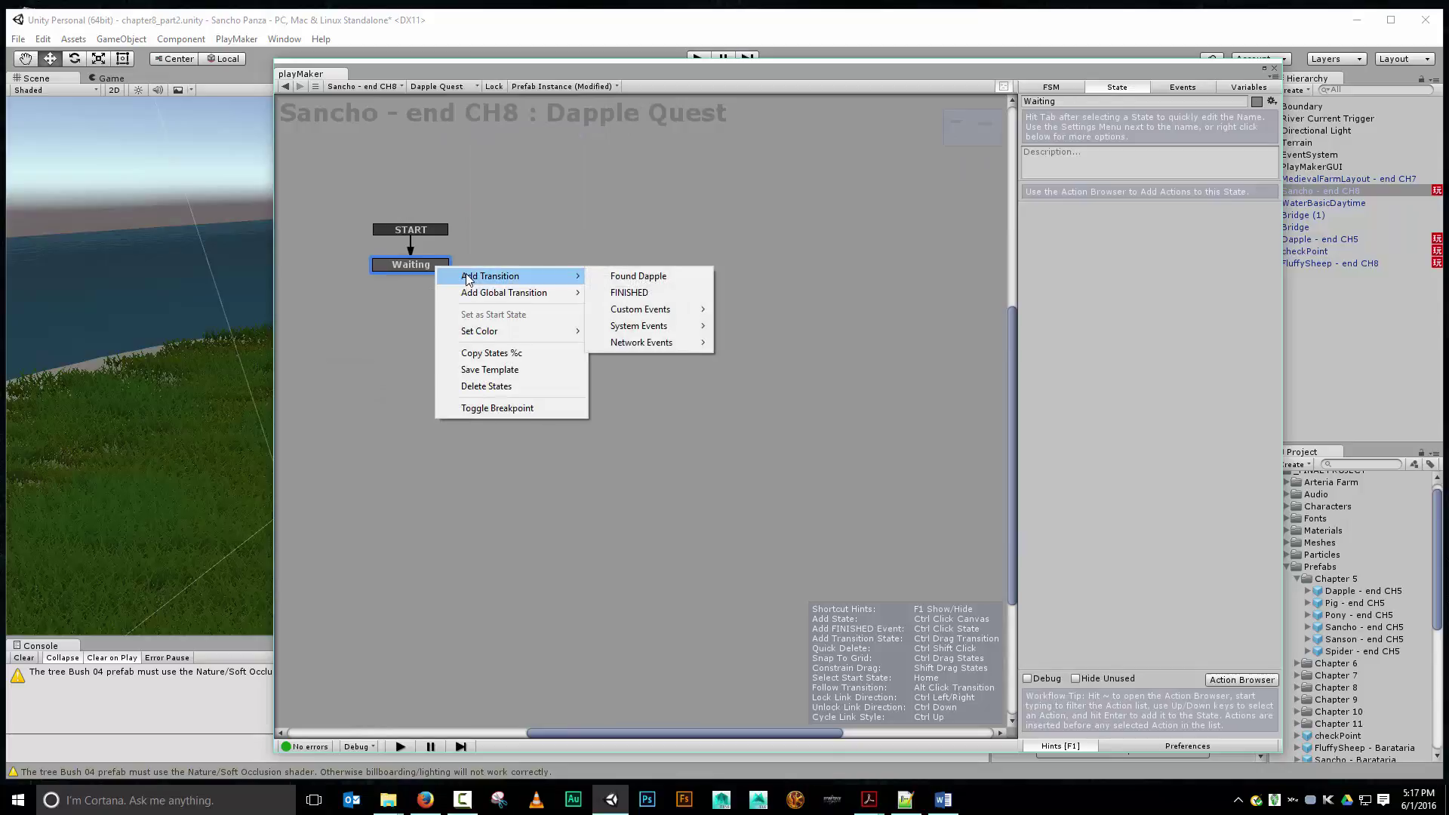
{"action": "left_click", "coordinate": [638, 277]}
{"action": "left_click_drag", "start_coordinate": [446, 278], "coordinate": [608, 281]}
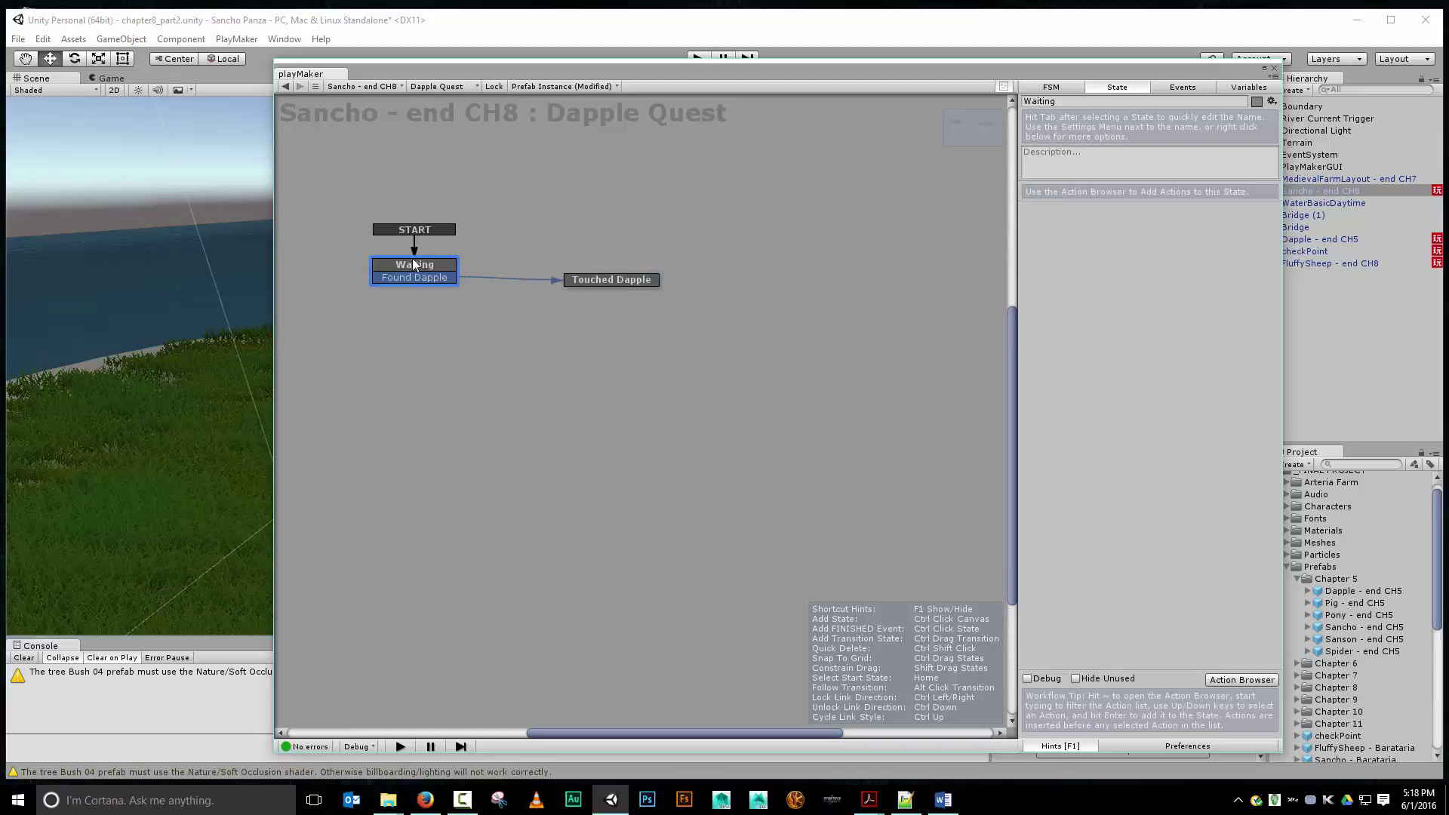
Step: Find the Trigger Event action and add it to the Waiting state
{"action": "left_click", "coordinate": [1252, 681]}
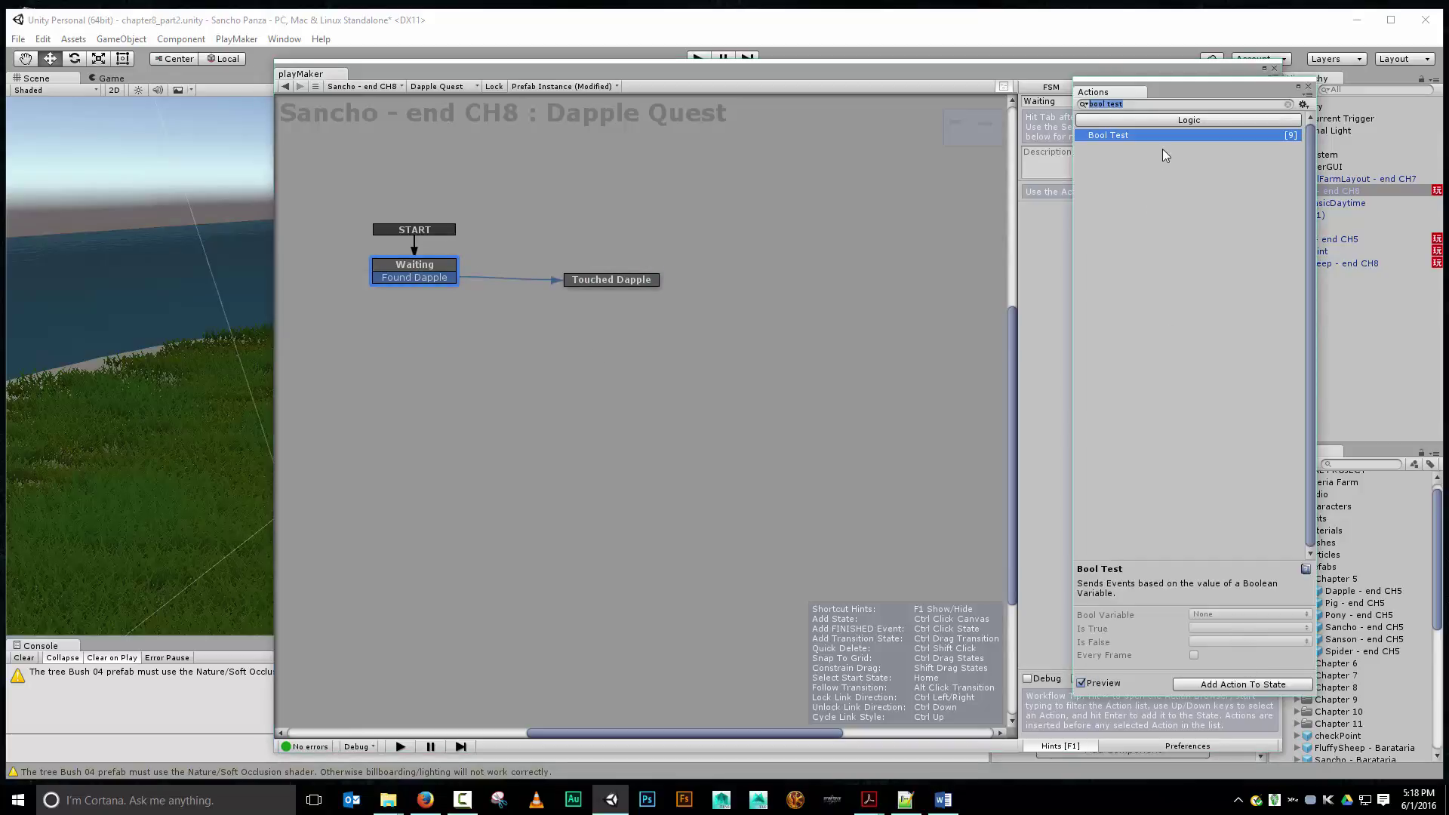
{"action": "type", "text": "trigger"}
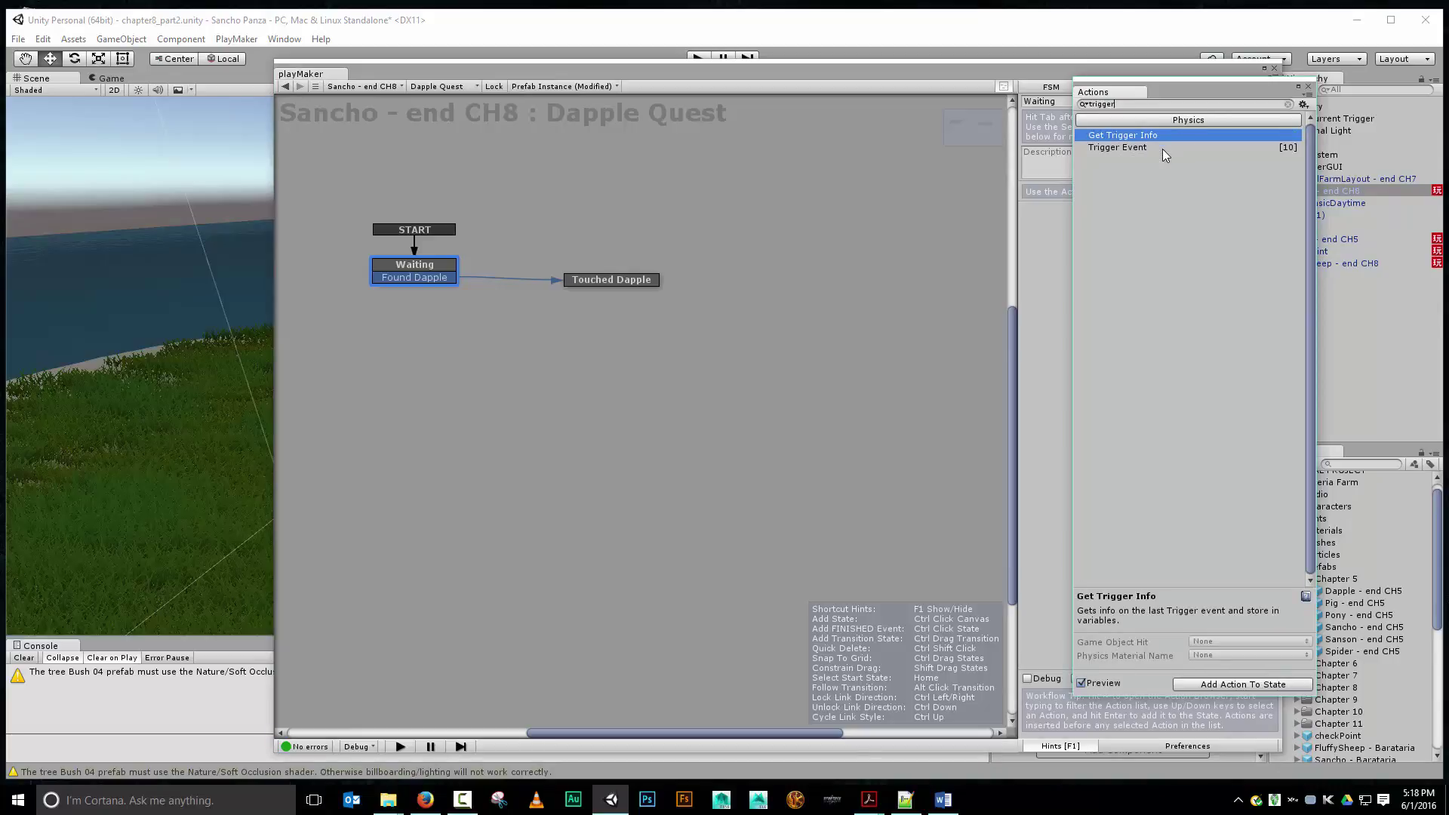
{"action": "left_click", "coordinate": [1162, 148]}
{"action": "double_click", "coordinate": [1162, 148]}
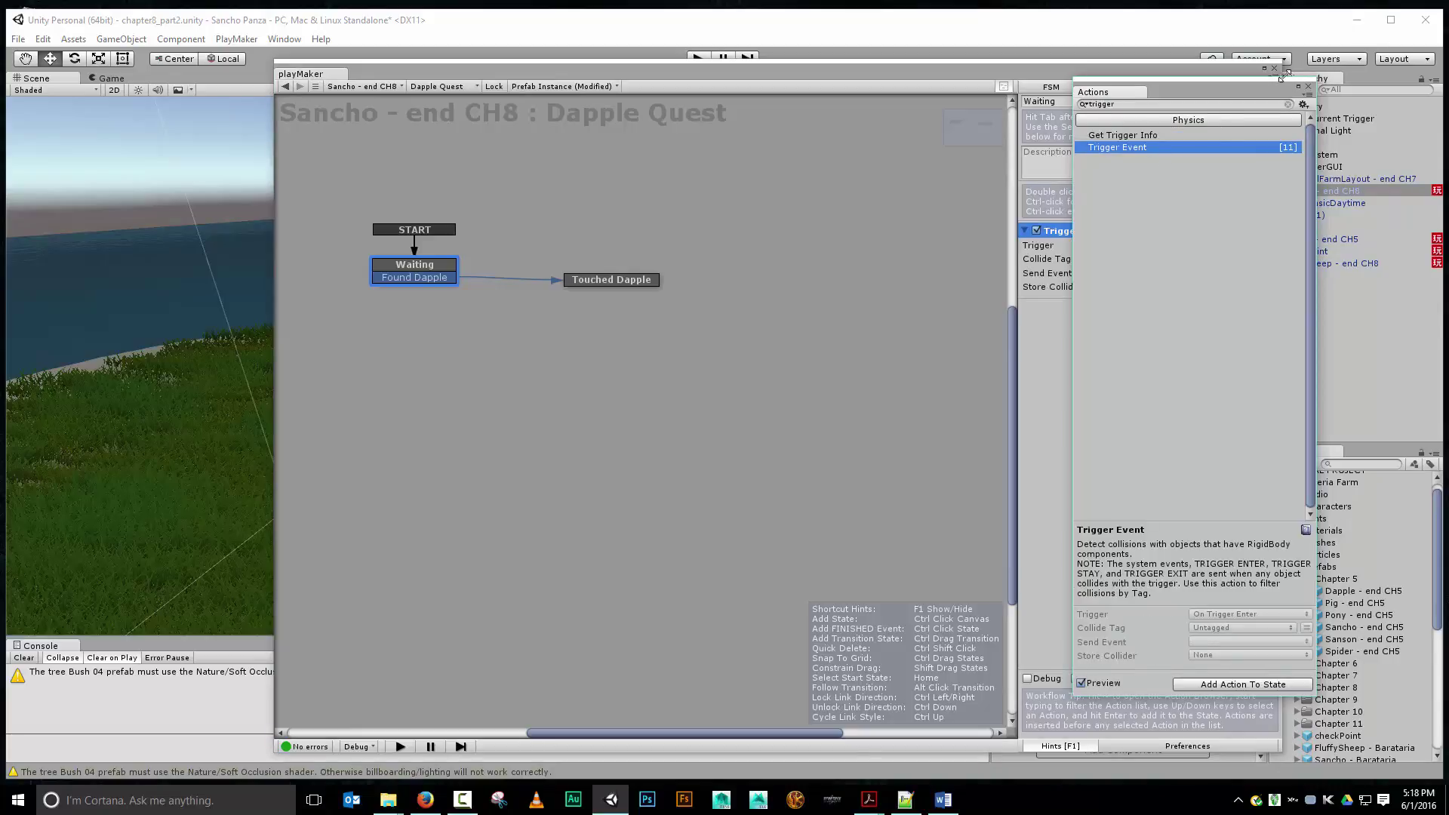
{"action": "left_click", "coordinate": [1308, 86]}
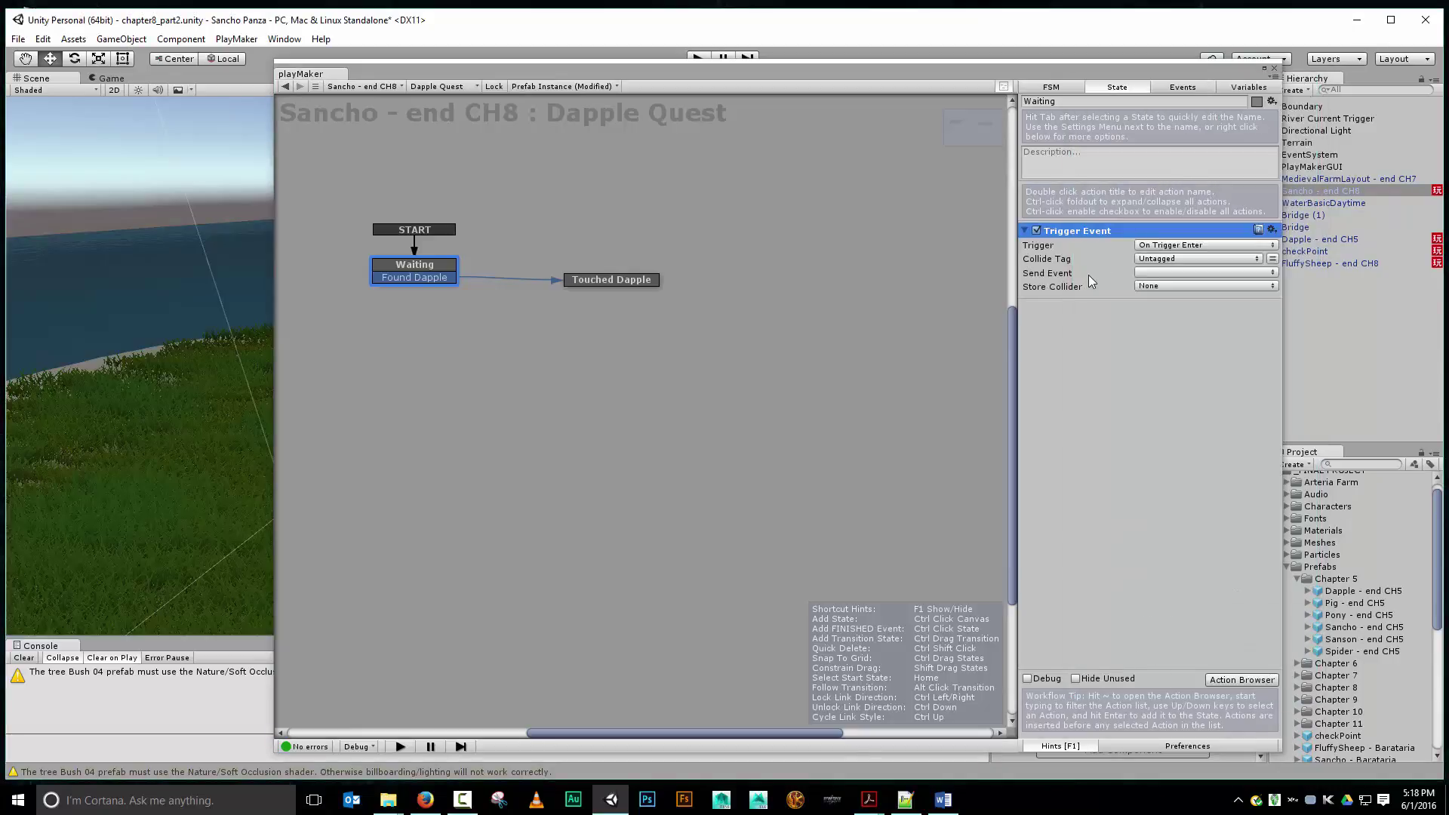
Step: Set the Trigger Event's collide tag to Dapple, its sent event to Found Dapple and its stored collider to target
{"action": "left_click", "coordinate": [1160, 259]}
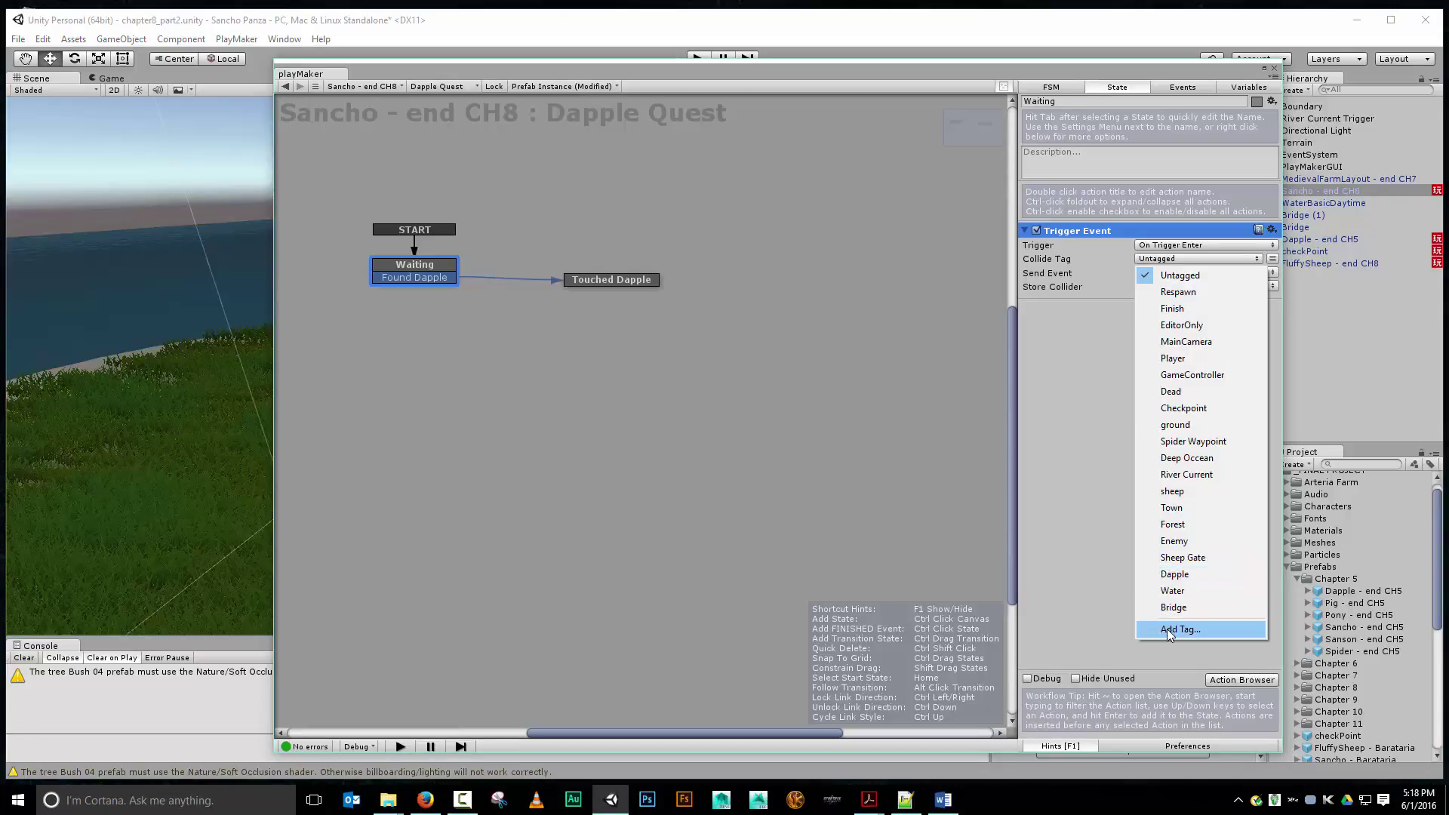
{"action": "left_click", "coordinate": [1174, 574]}
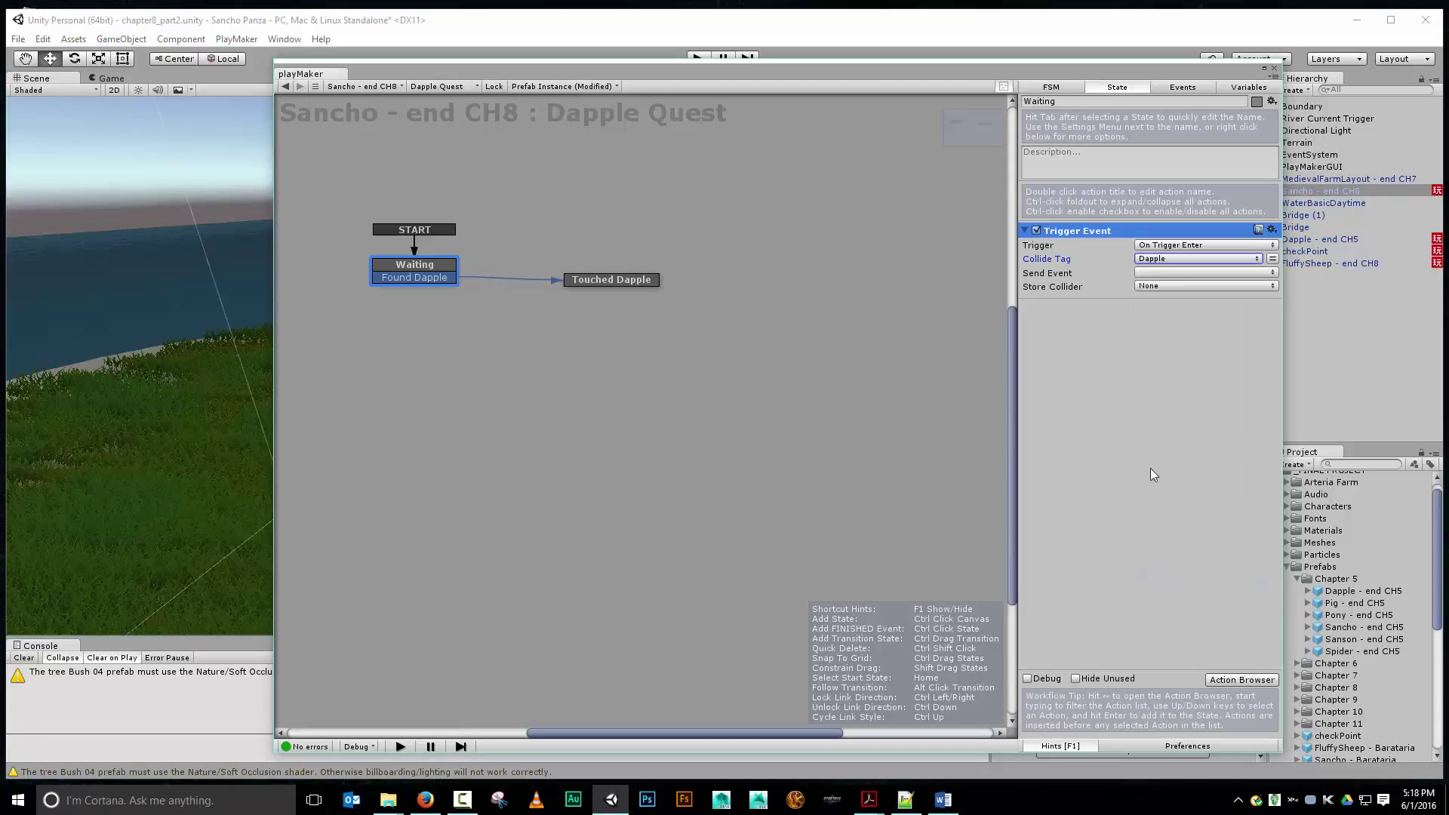
{"action": "left_click", "coordinate": [1175, 273]}
{"action": "left_click", "coordinate": [1179, 305]}
{"action": "left_click", "coordinate": [1171, 287]}
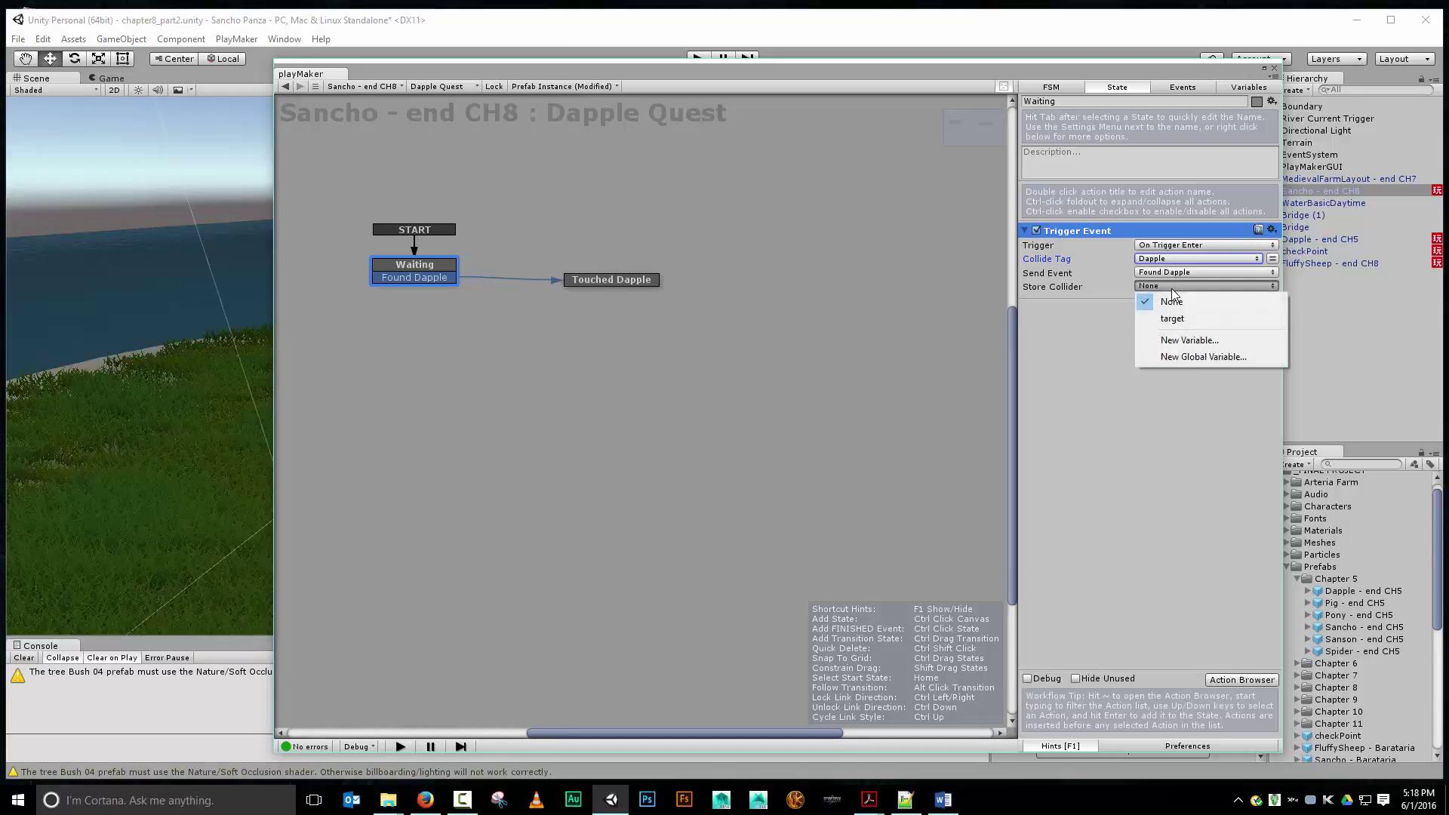
{"action": "left_click", "coordinate": [1183, 324]}
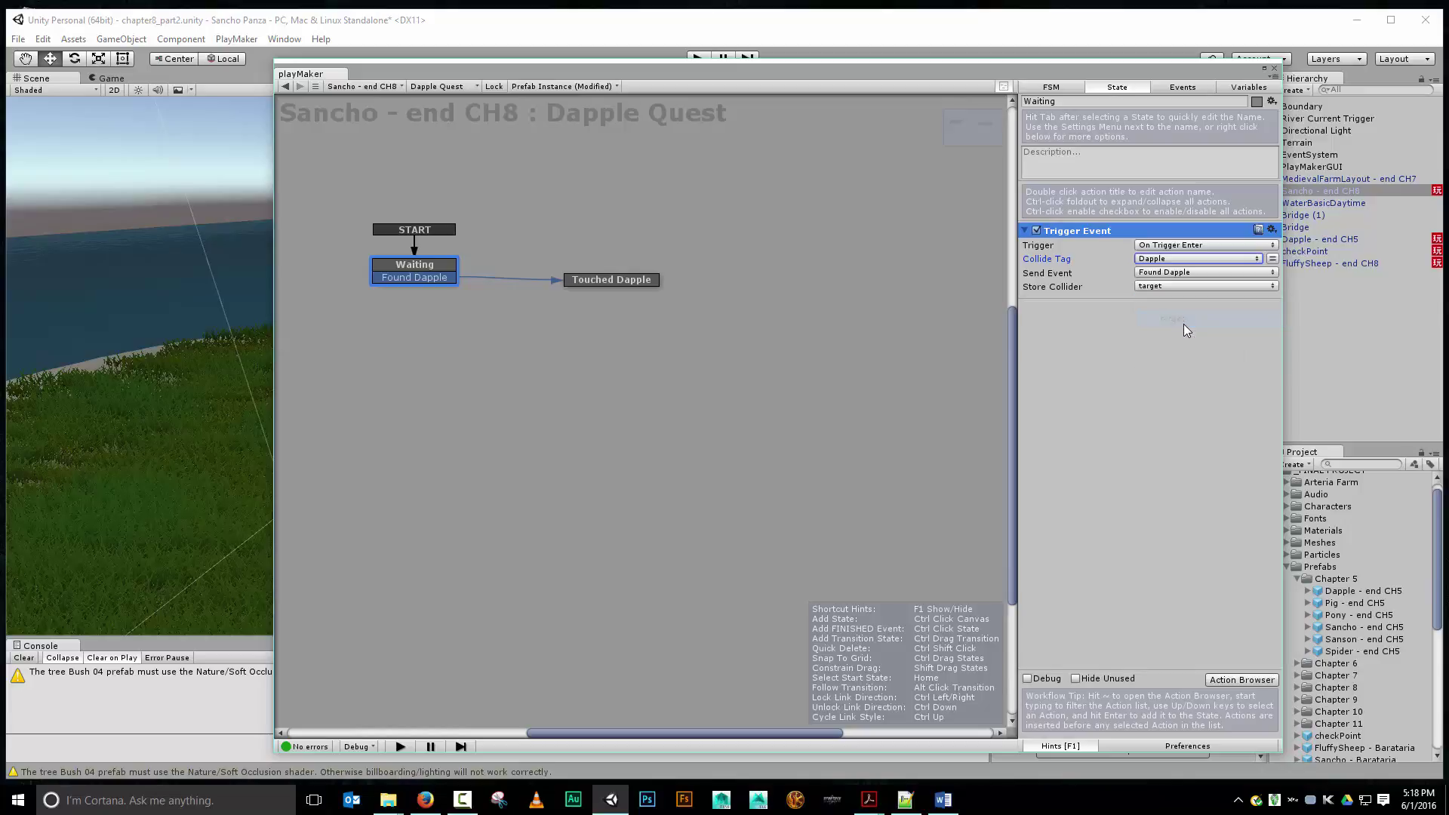
Step: Add a Set Fsm Bool action to the Touched Dapple state
{"action": "left_click", "coordinate": [672, 280]}
{"action": "left_click", "coordinate": [636, 280]}
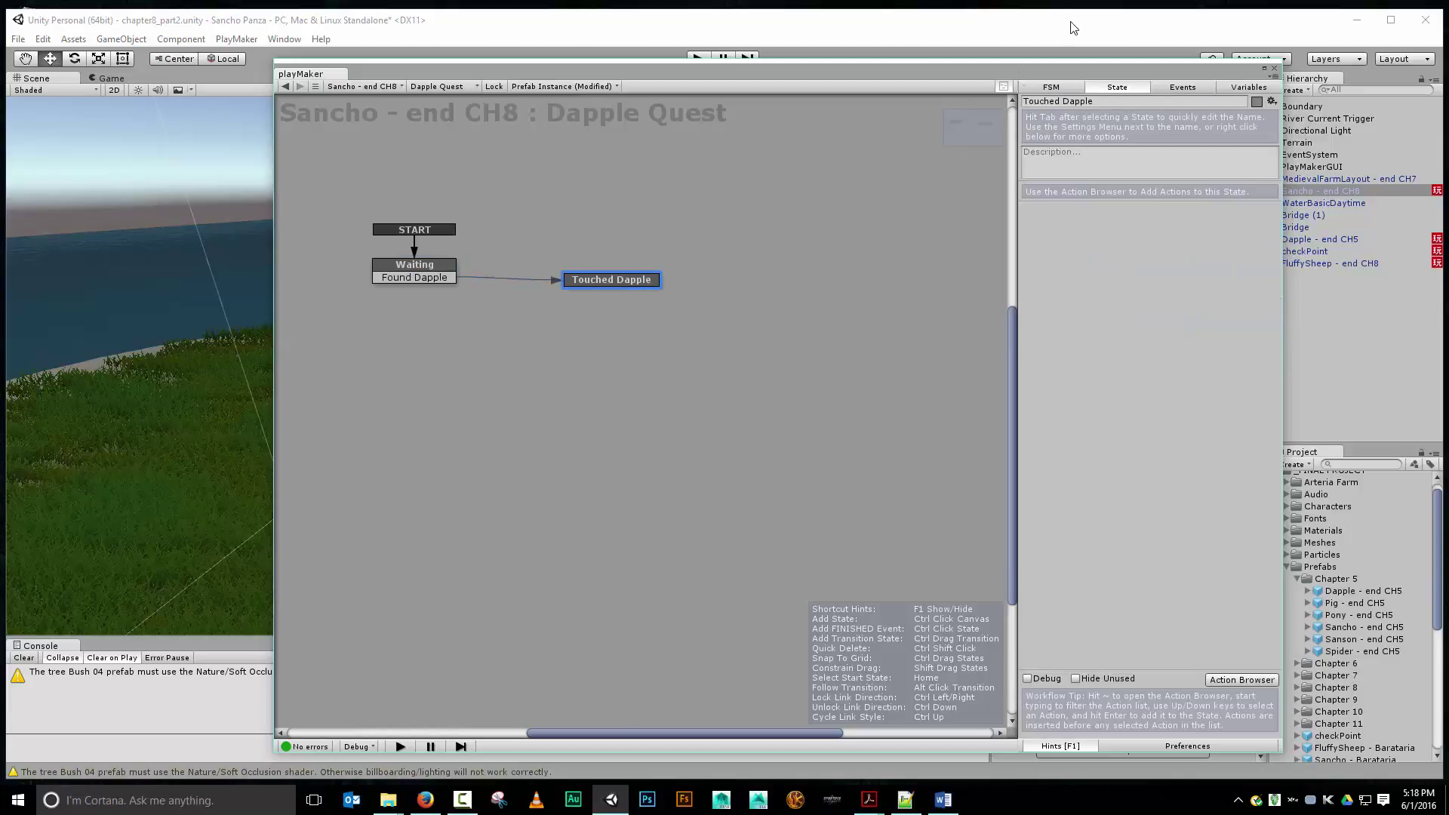
{"action": "left_click_drag", "start_coordinate": [1012, 71], "coordinate": [999, 33]}
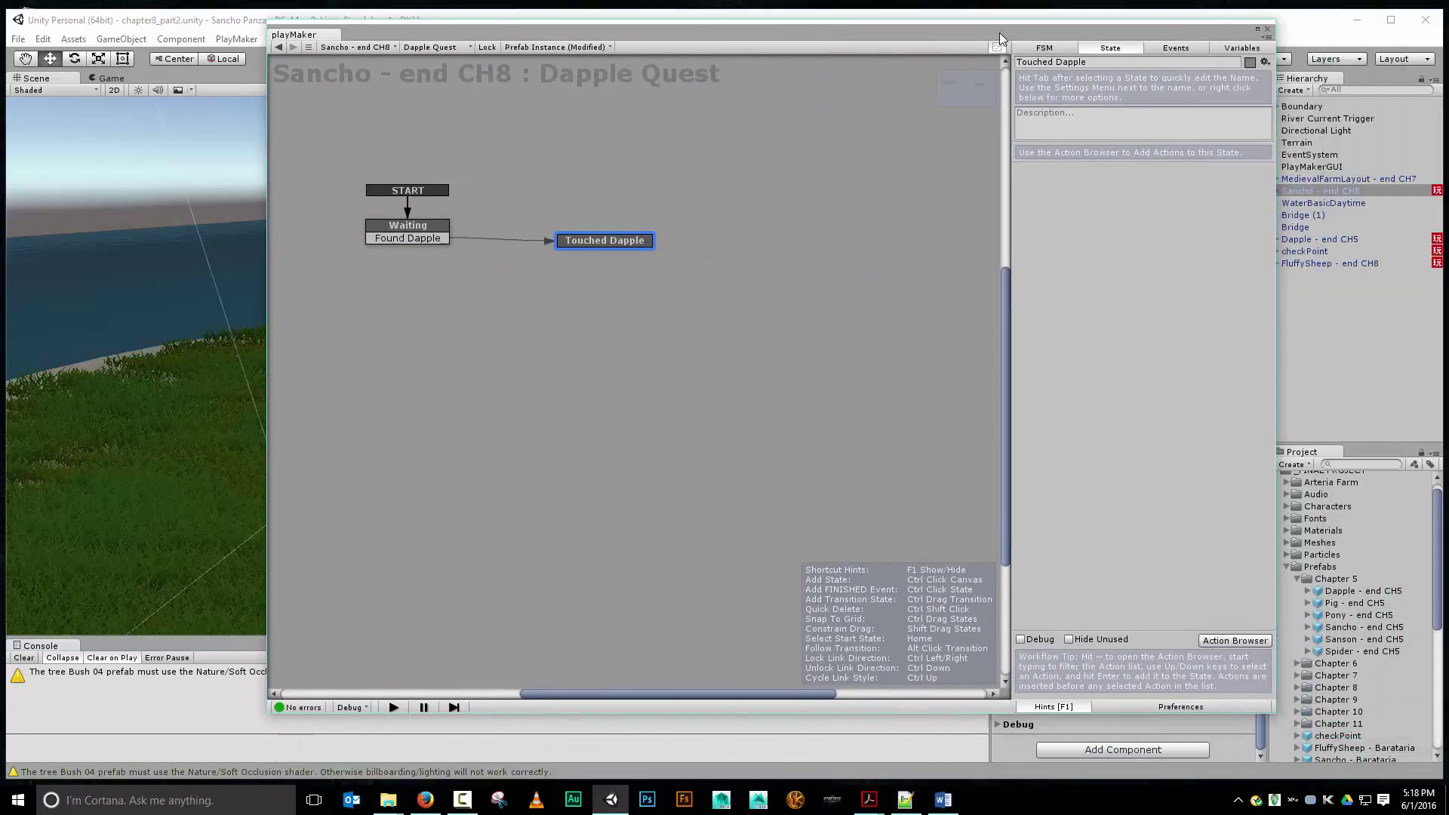
{"action": "left_click", "coordinate": [1255, 642]}
{"action": "type", "text": "fsm bool"}
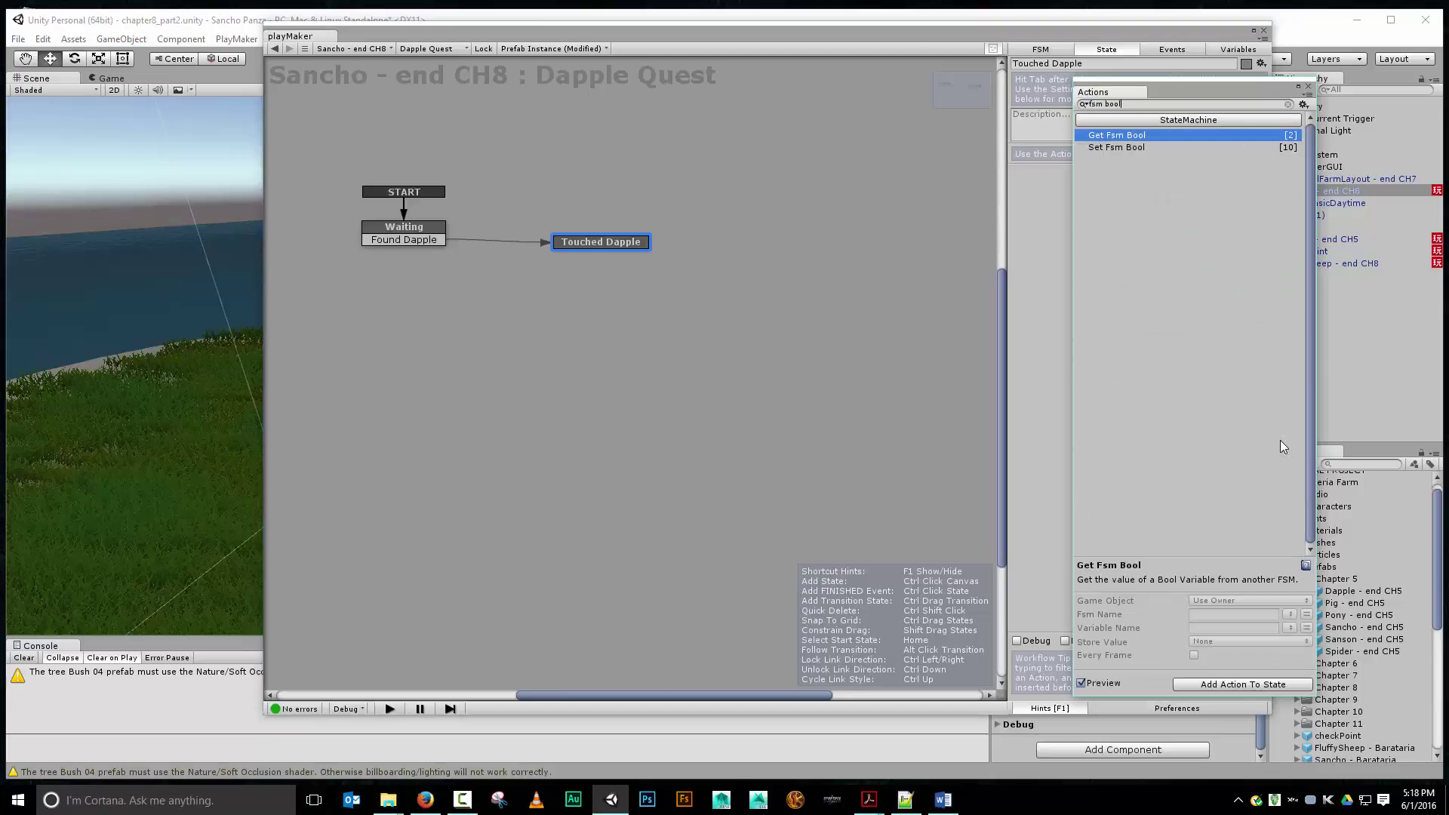
{"action": "key", "text": "Down"}
{"action": "key", "text": "Return"}
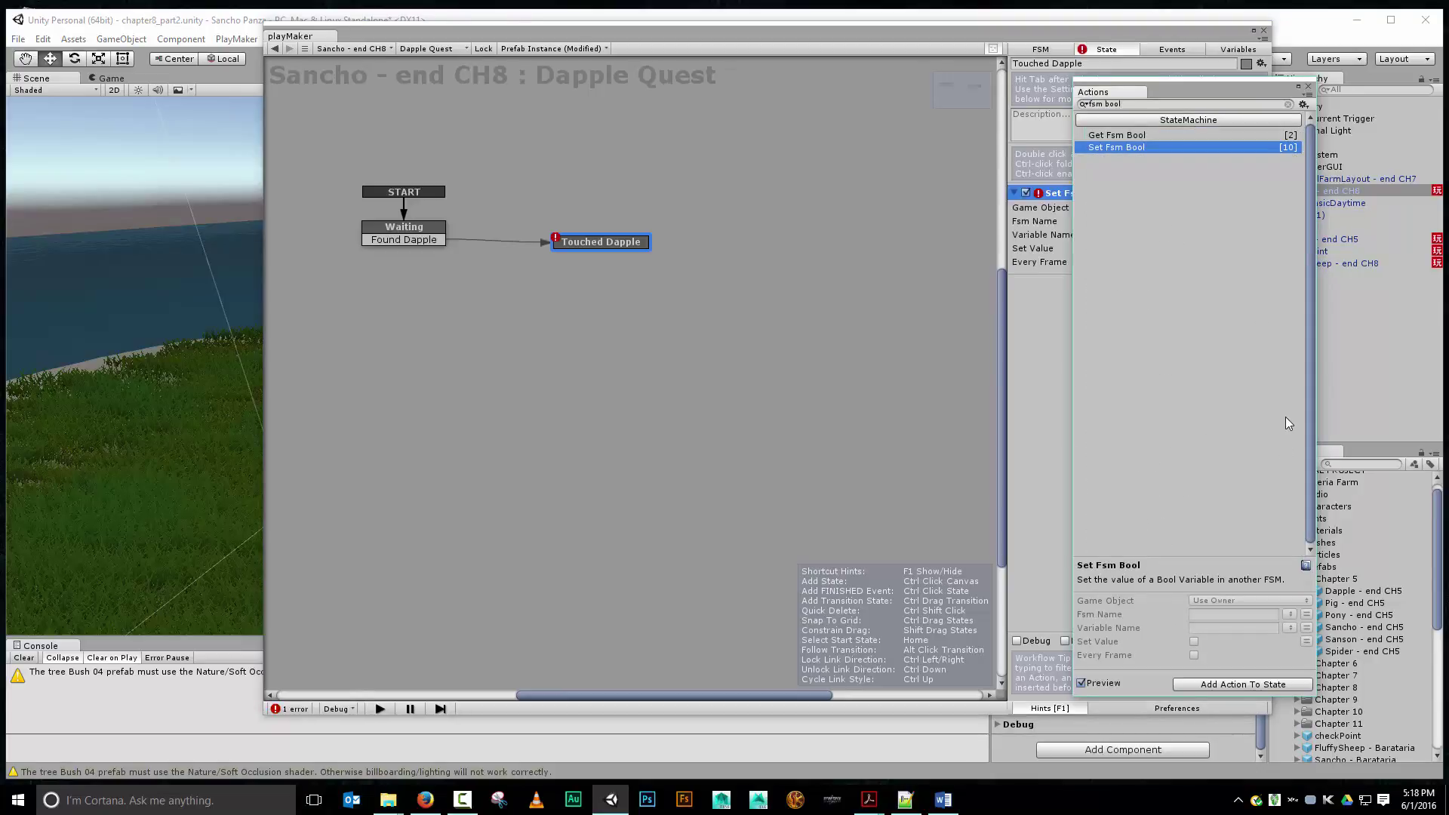
{"action": "left_click", "coordinate": [1309, 86]}
Step: Make the Set Fsm Bool action use a specified game object, taken from the target variable
{"action": "left_click", "coordinate": [1200, 208]}
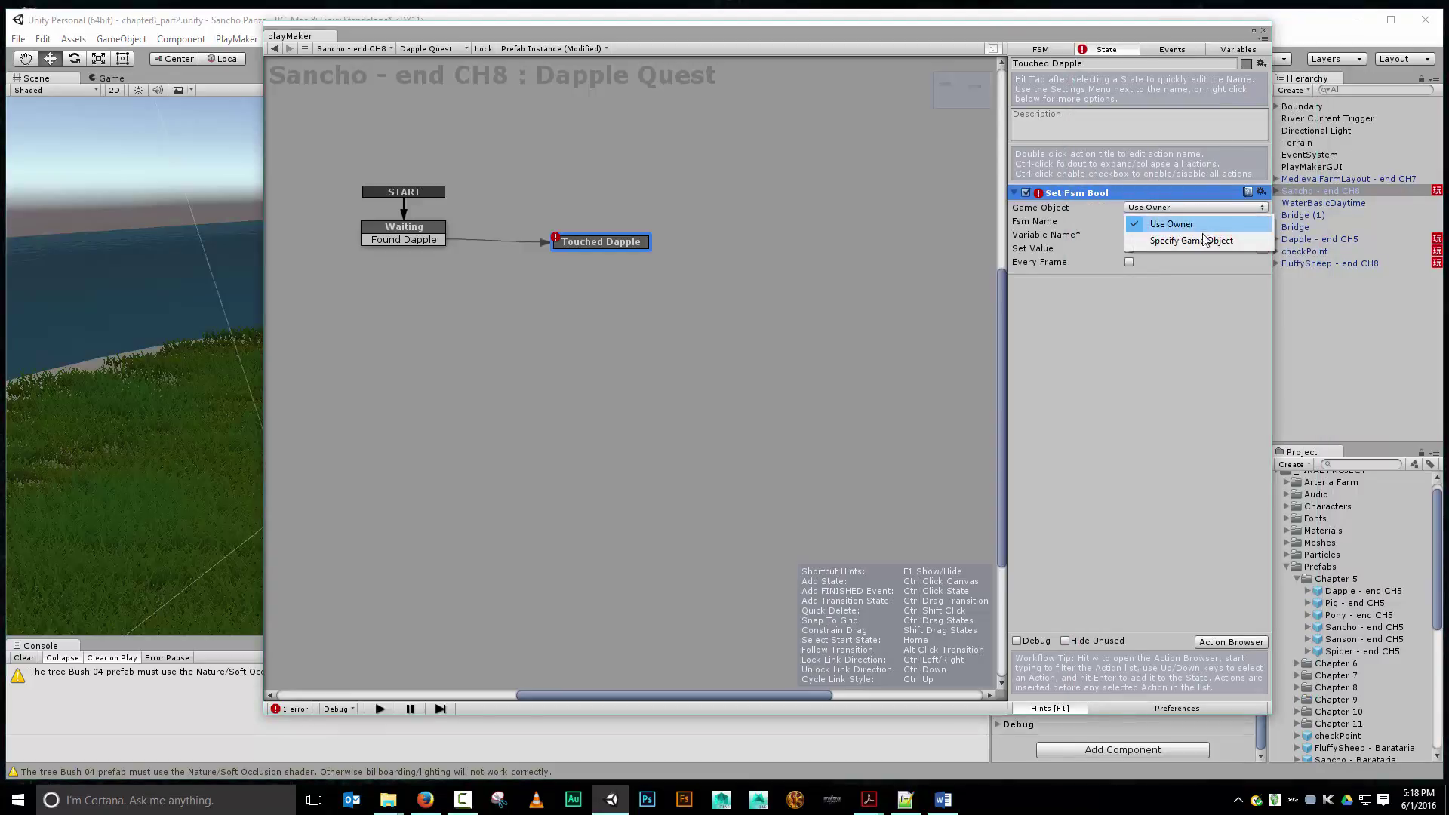
{"action": "left_click", "coordinate": [1205, 239]}
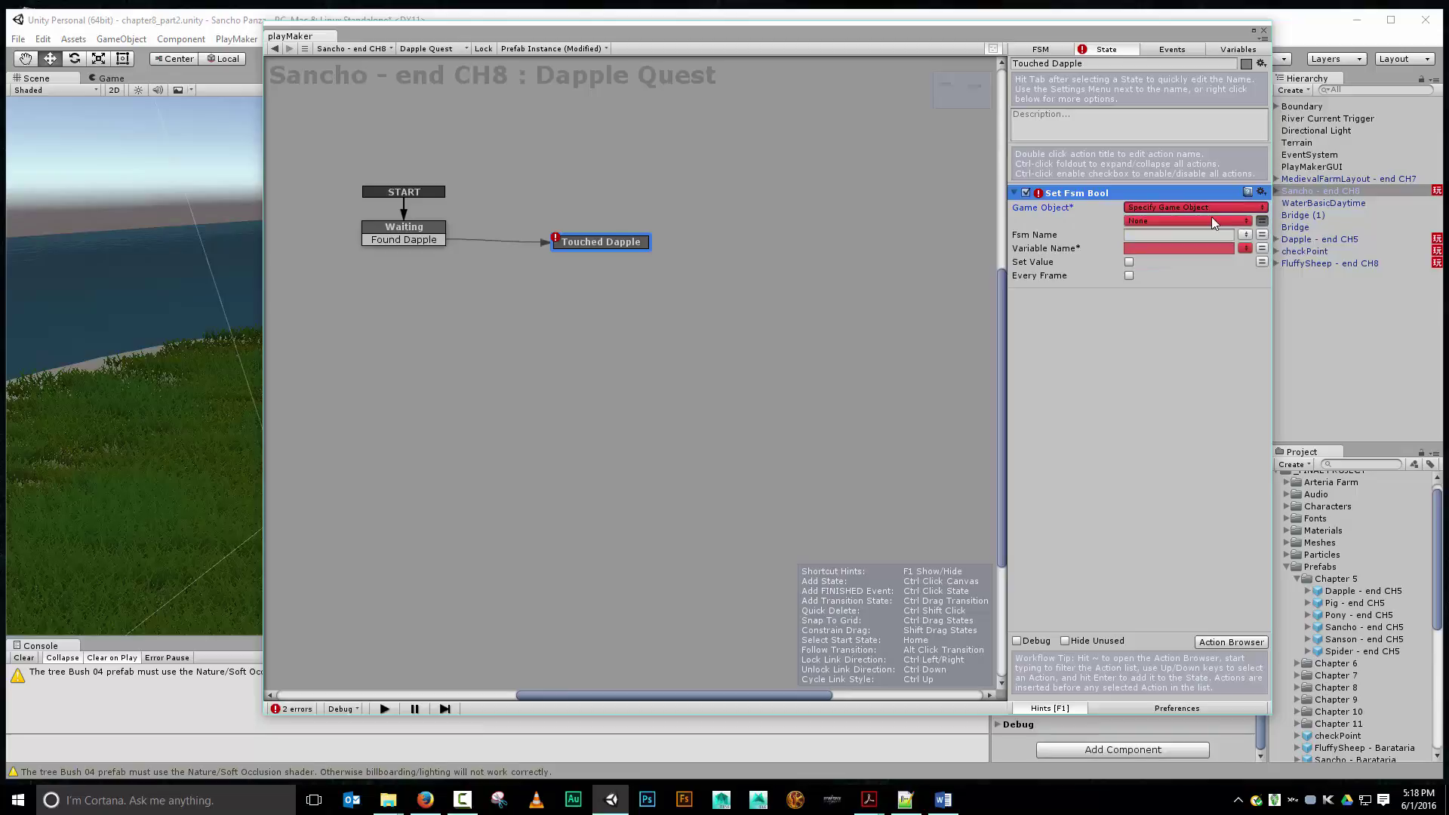
{"action": "left_click", "coordinate": [1213, 223]}
{"action": "left_click", "coordinate": [1190, 251]}
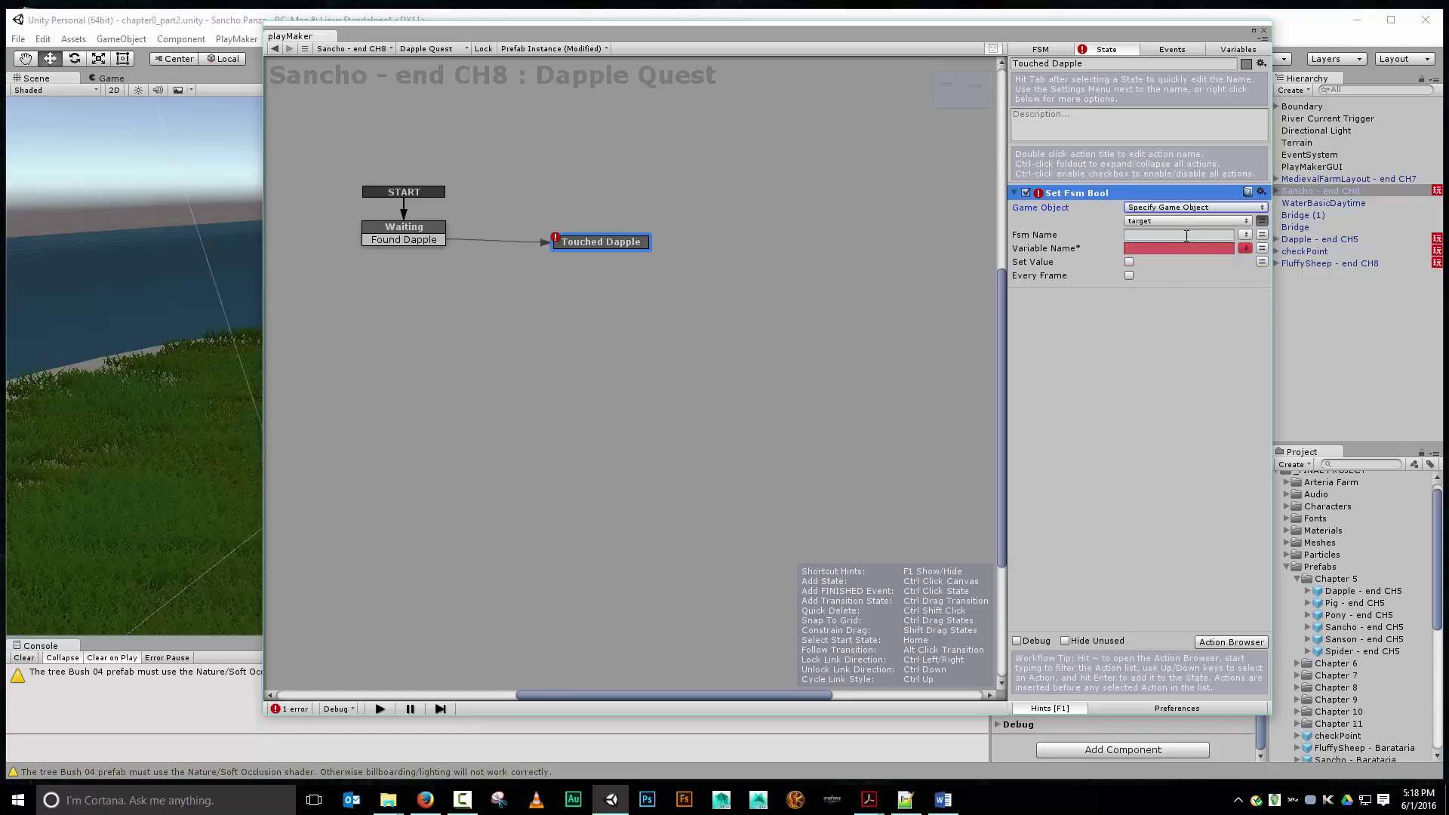
Step: Check the FSM on Dapple, return to Sancho's Touched Dapple state and set the Set Fsm Bool FSM name to Follow
{"action": "left_click", "coordinate": [1245, 234]}
{"action": "left_click", "coordinate": [1205, 235]}
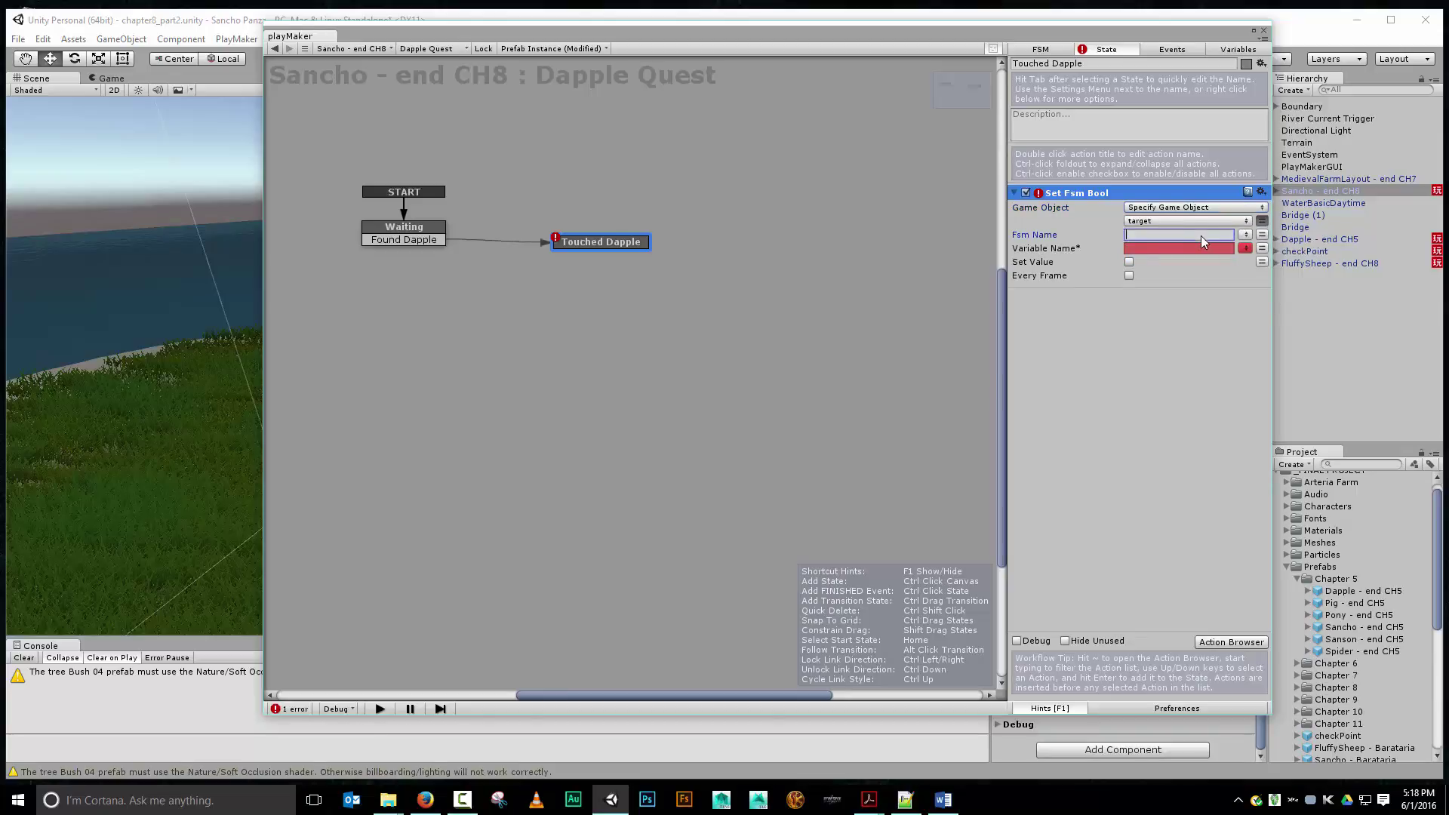
{"action": "left_click_drag", "start_coordinate": [1064, 26], "coordinate": [744, 47]}
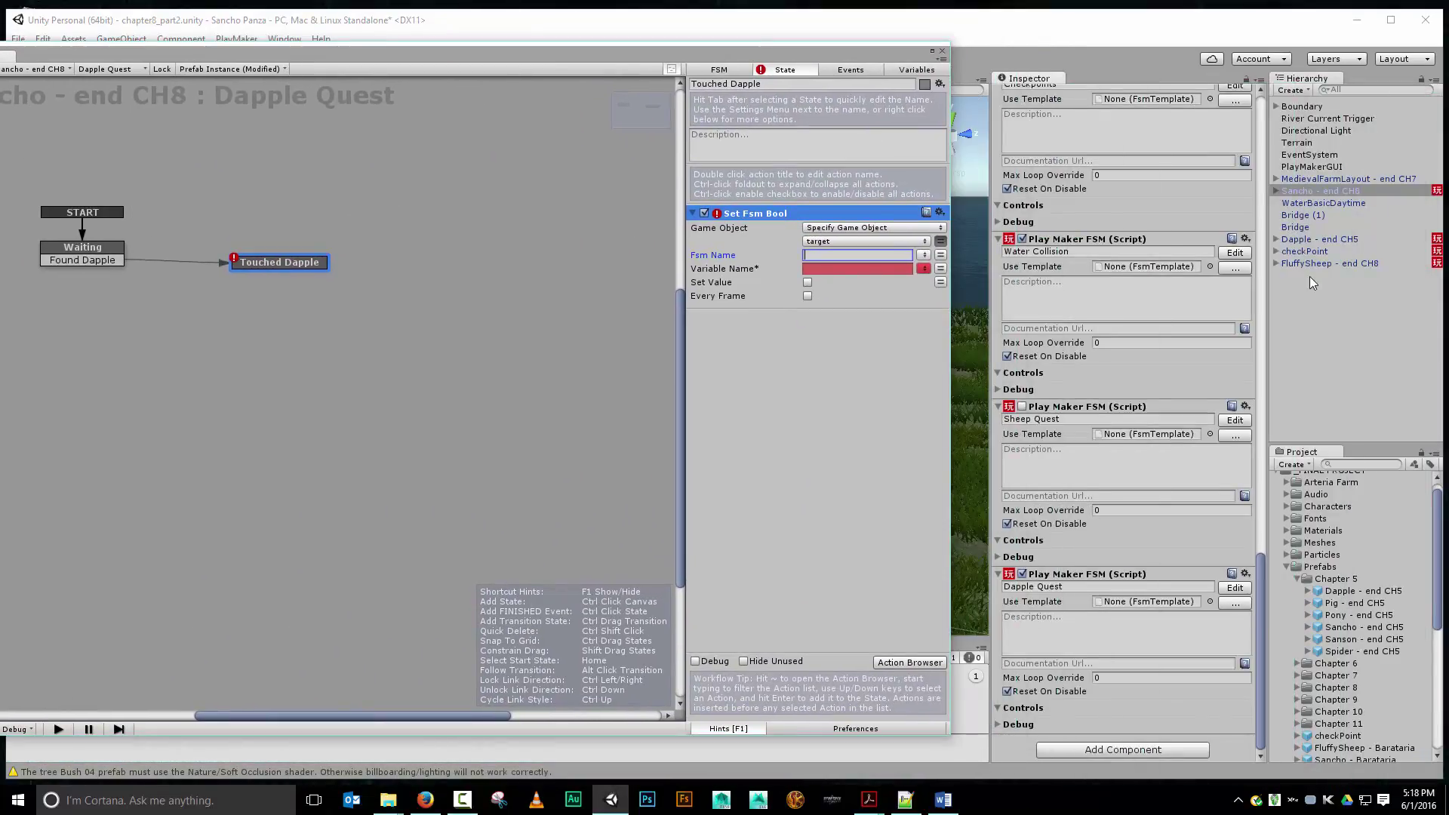
{"action": "left_click", "coordinate": [1317, 240]}
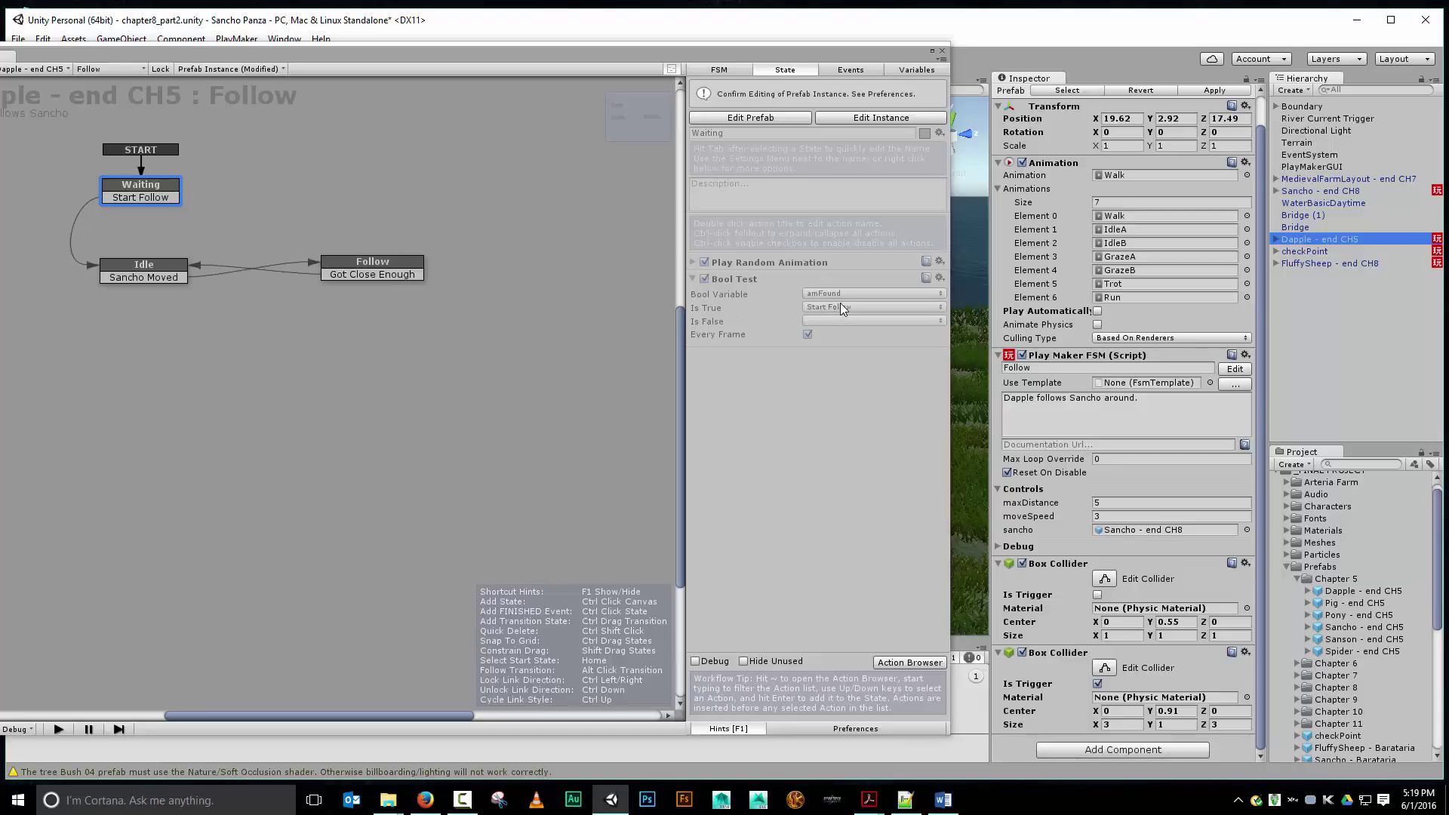
{"action": "left_click", "coordinate": [1322, 191]}
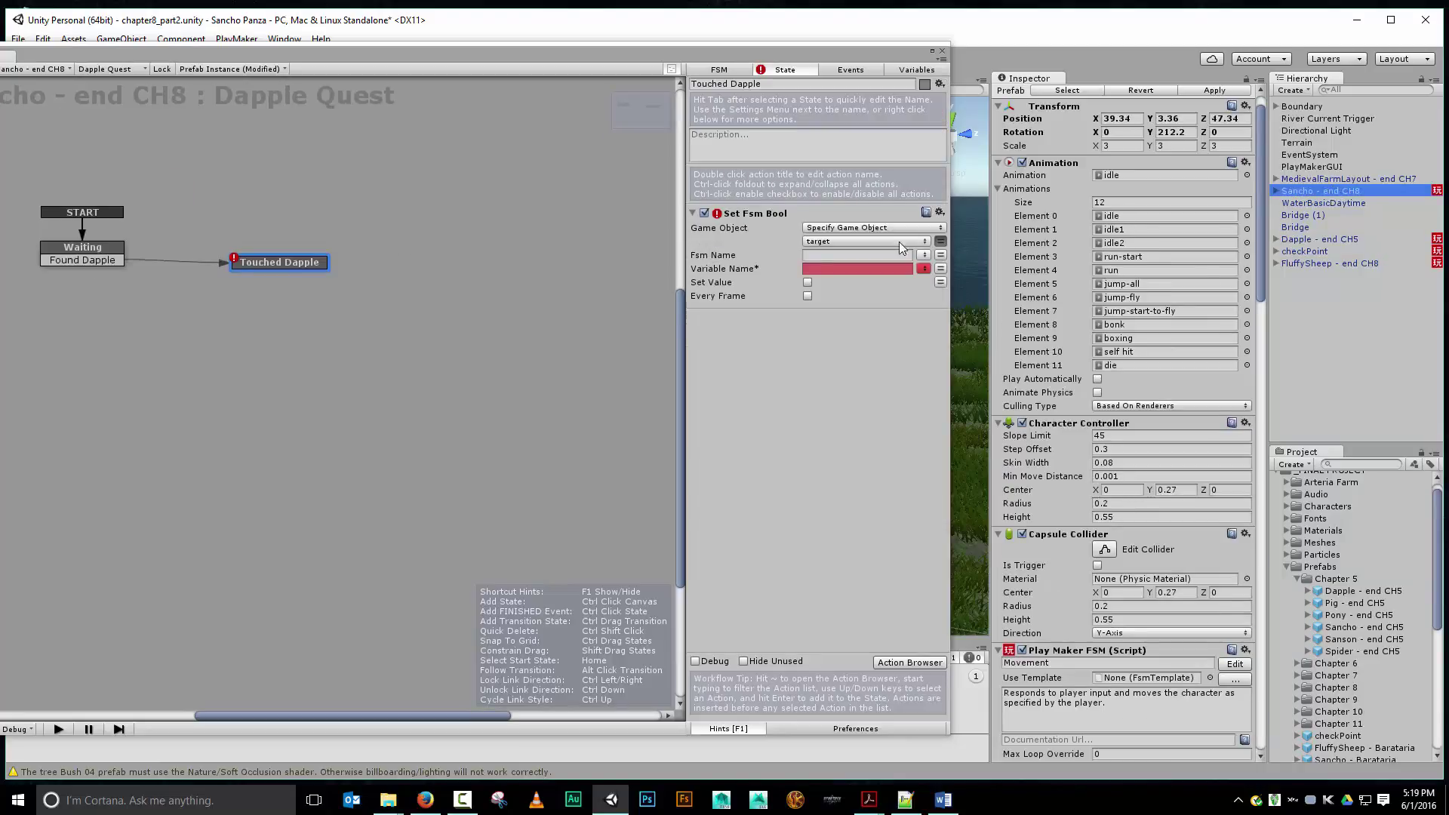
{"action": "left_click", "coordinate": [818, 255]}
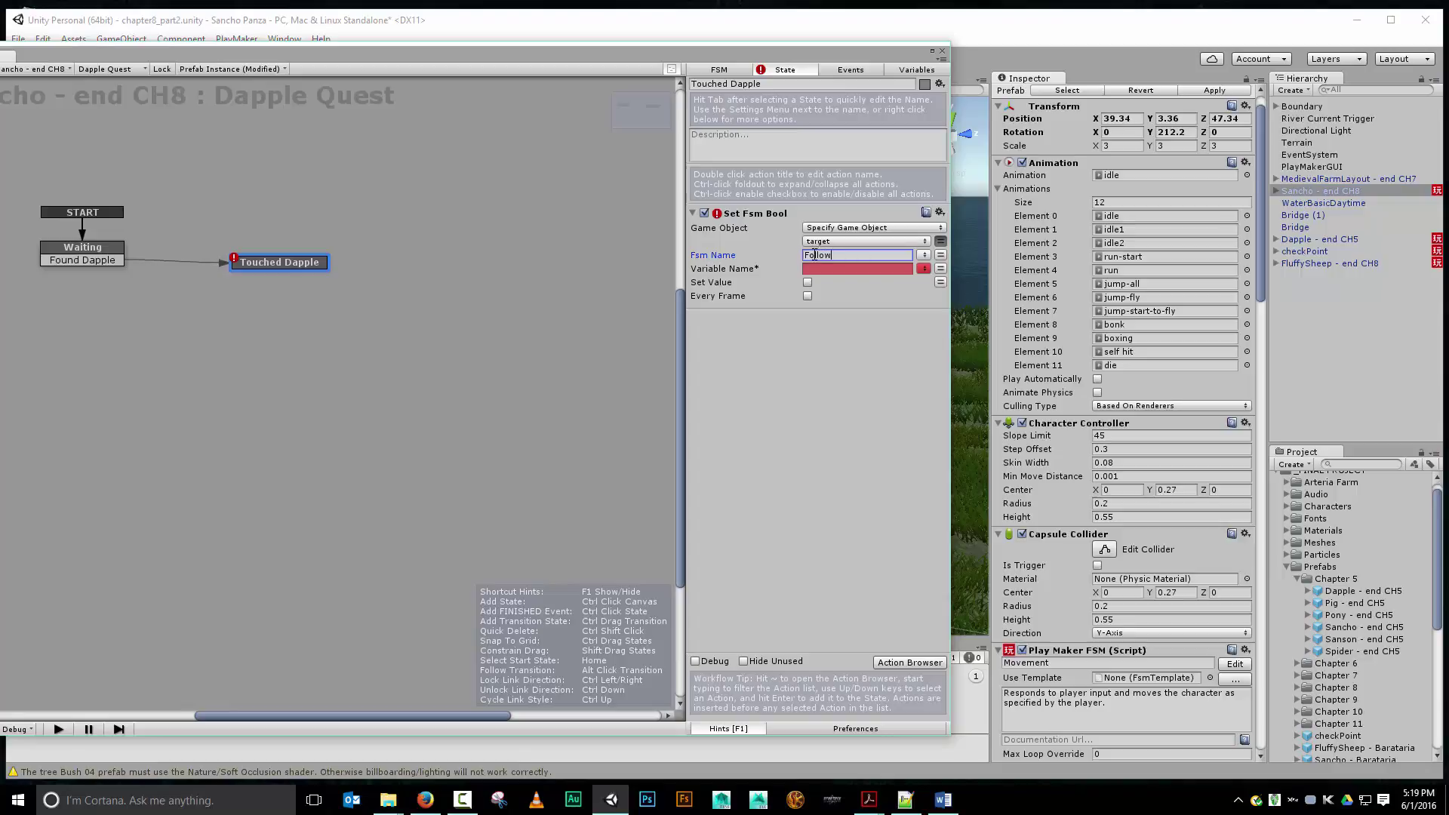
Step: Set the Set Fsm Bool variable name to amFound and turn its Set Value on
{"action": "left_click", "coordinate": [867, 269]}
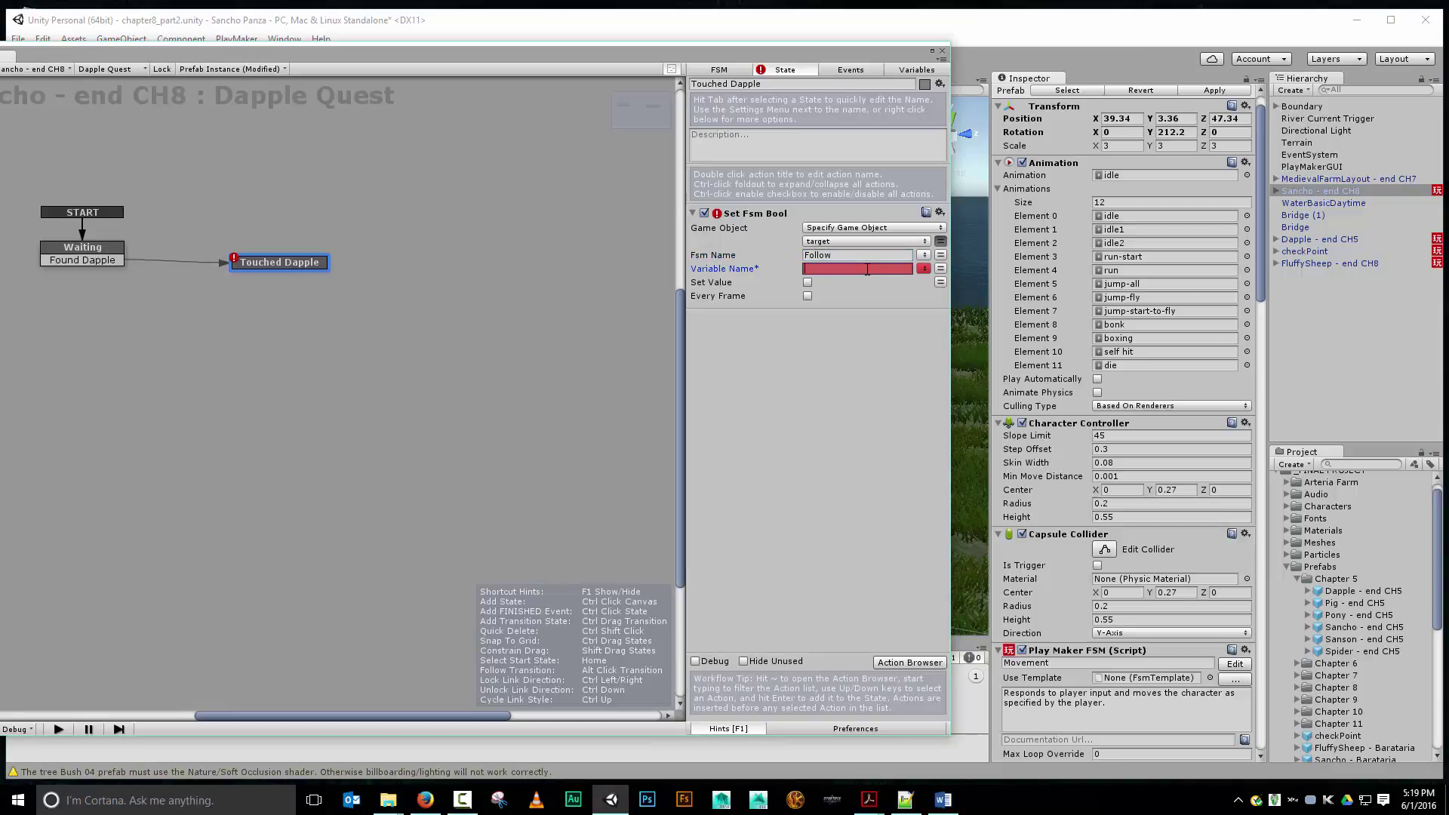
{"action": "type", "text": "a"}
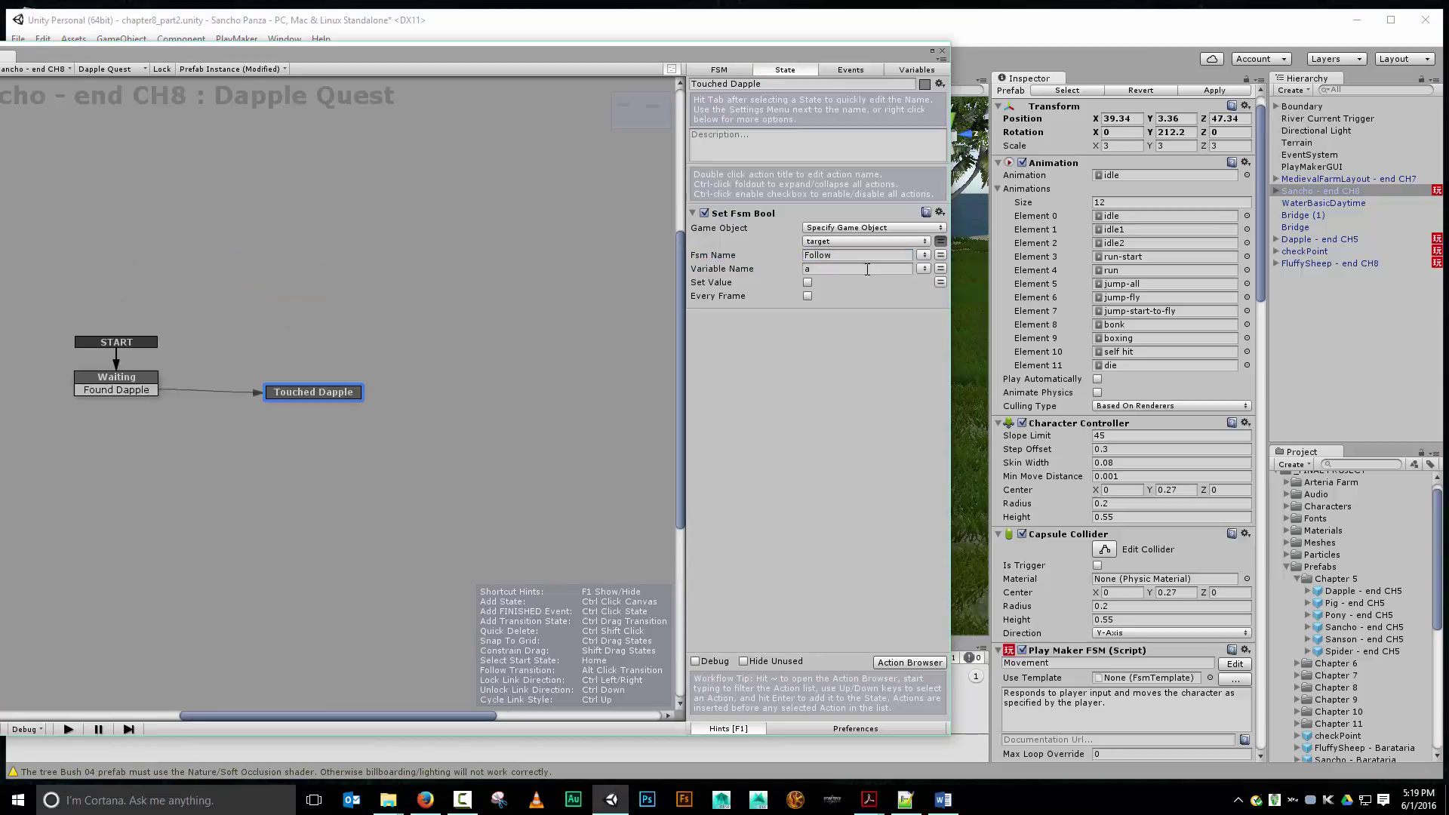
{"action": "left_click", "coordinate": [866, 269]}
{"action": "type", "text": "mFound"}
{"action": "left_click", "coordinate": [808, 282]}
Step: Add an Enable FSM action below Set Fsm Bool in the Touched Dapple state
{"action": "left_click_drag", "start_coordinate": [270, 55], "coordinate": [532, 37]}
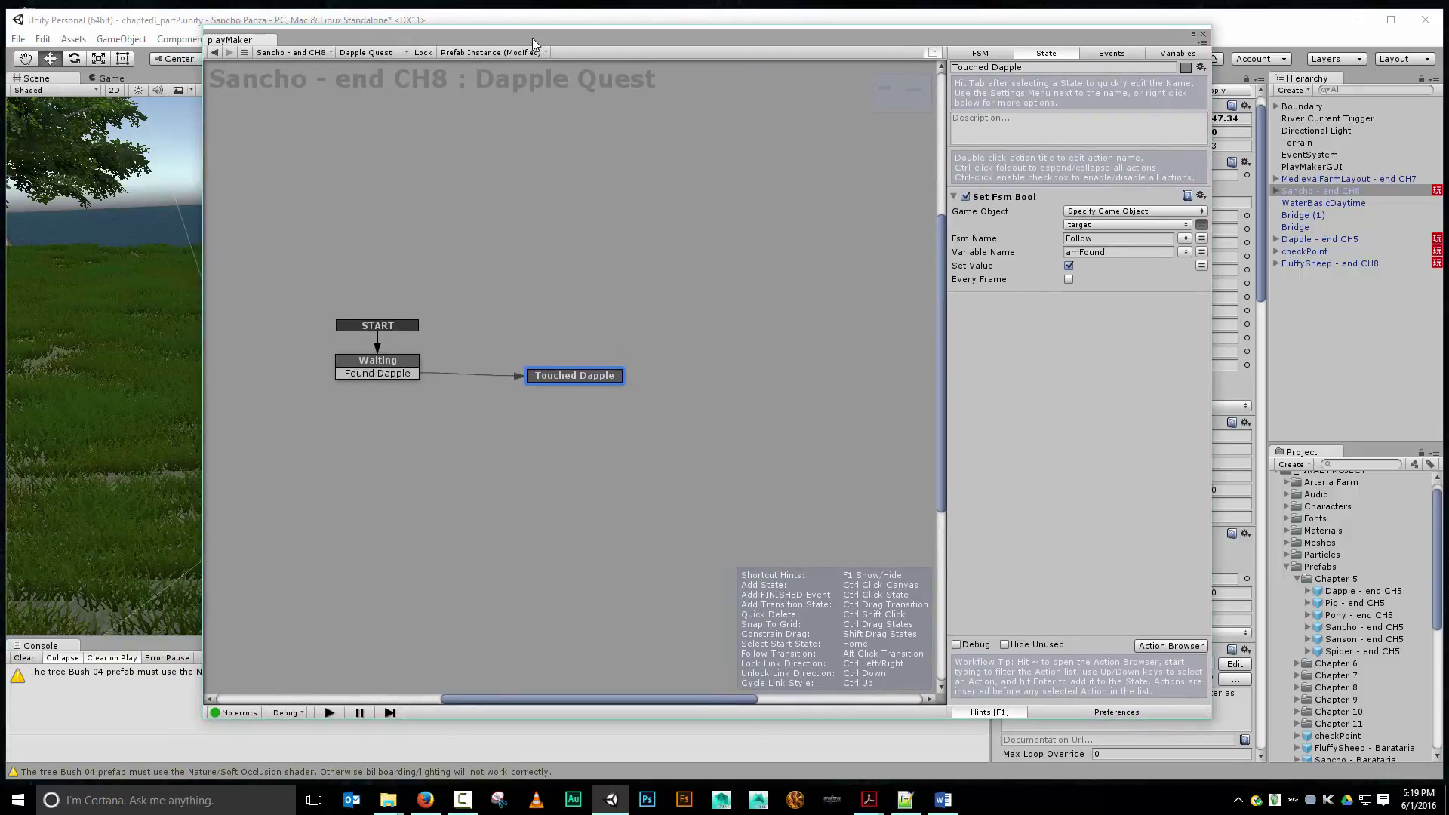
{"action": "left_click", "coordinate": [1156, 645]}
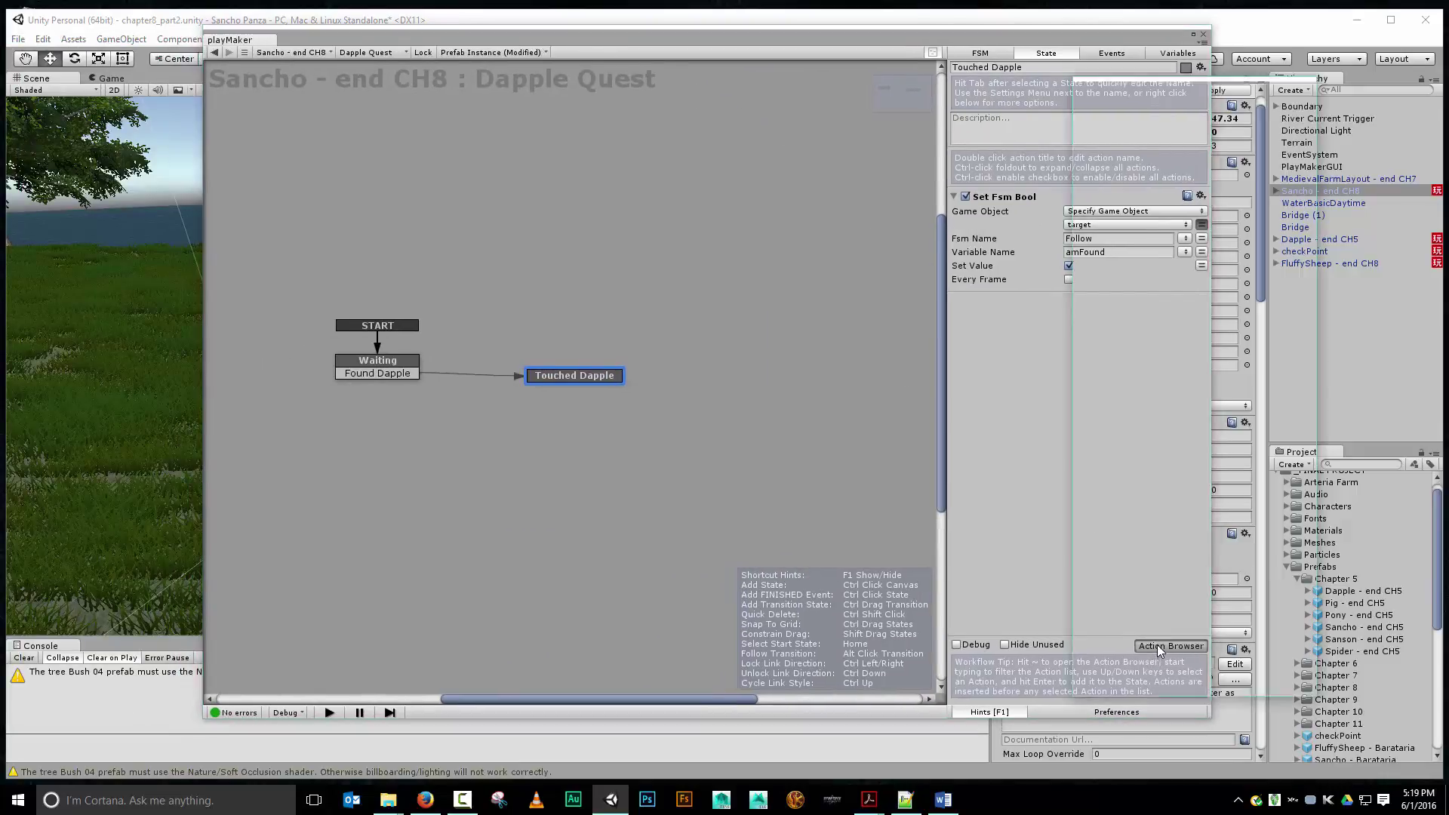
{"action": "type", "text": "enabl"}
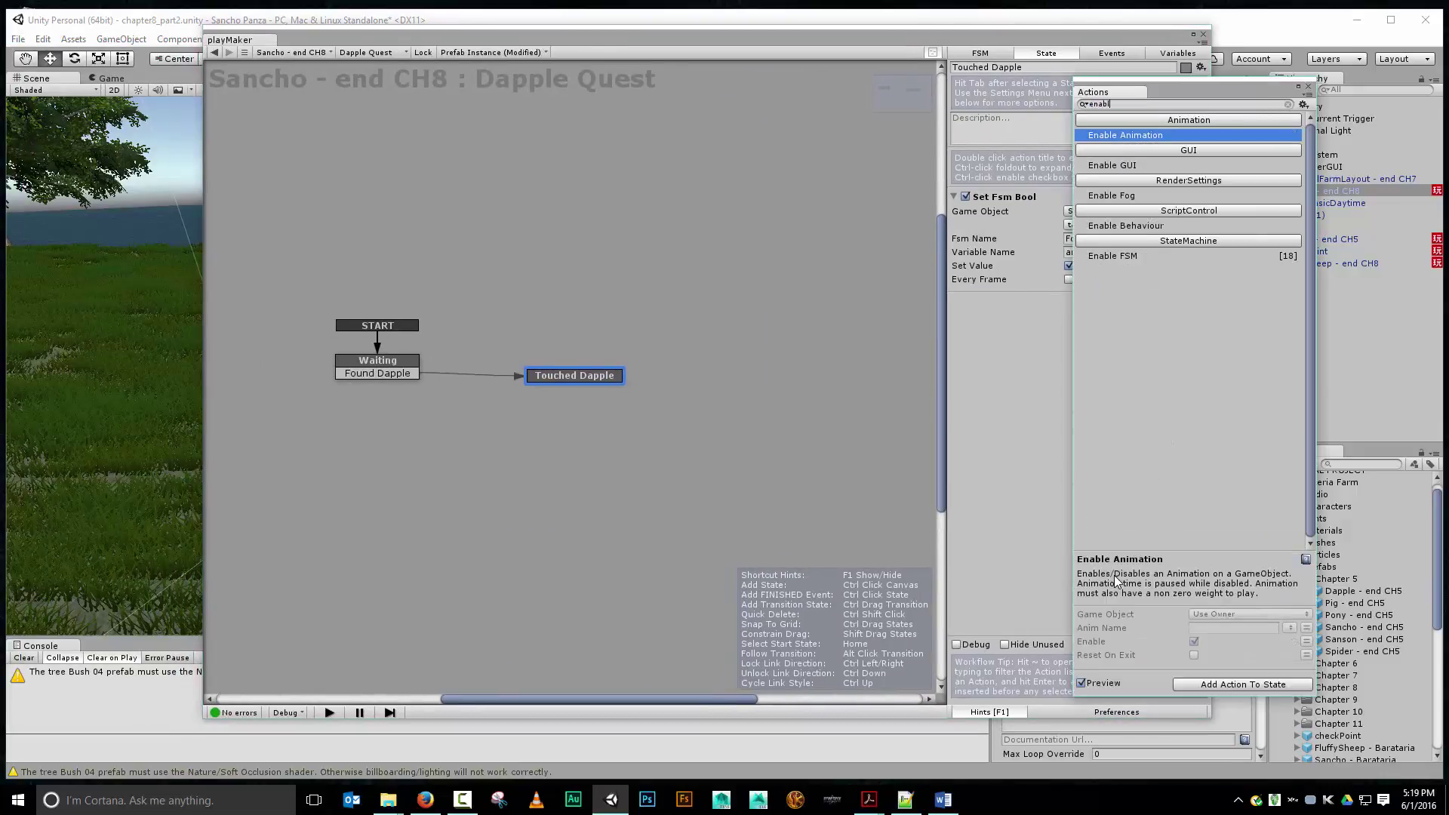
{"action": "key", "text": "Down"}
{"action": "key", "text": "Down"}
{"action": "key", "text": "Down"}
{"action": "key", "text": "Down"}
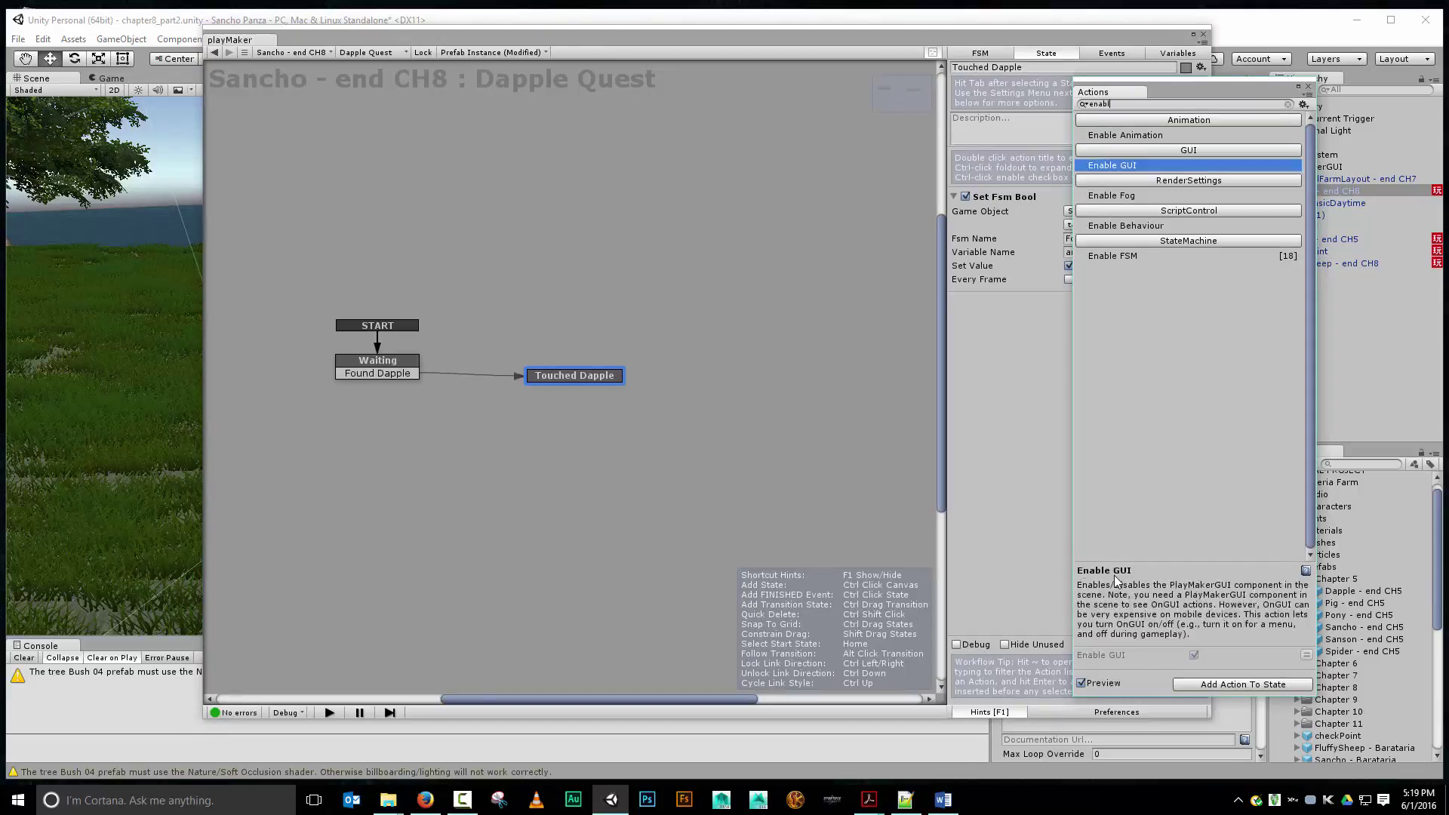
{"action": "key", "text": "Return"}
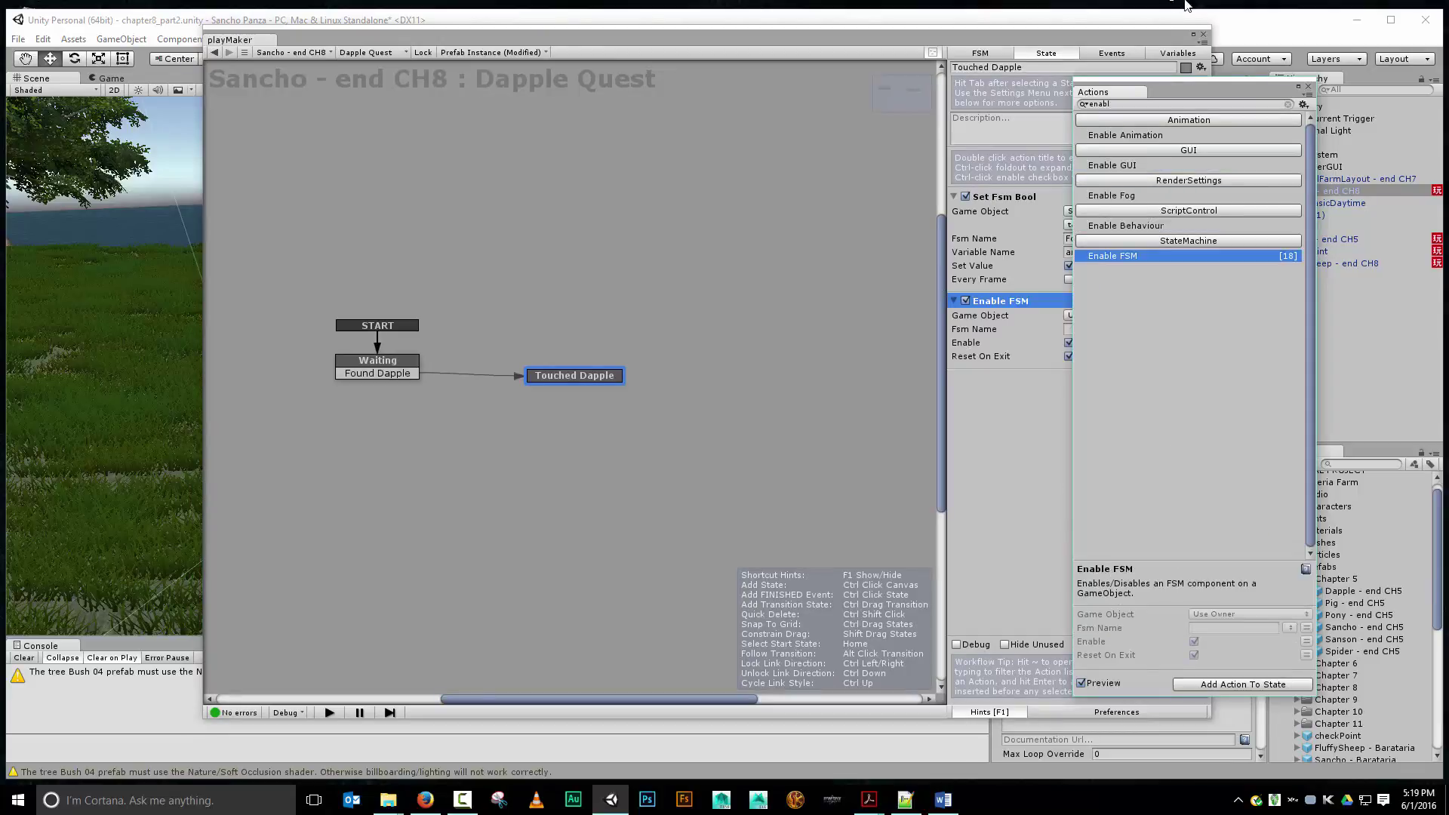
{"action": "left_click", "coordinate": [1306, 91]}
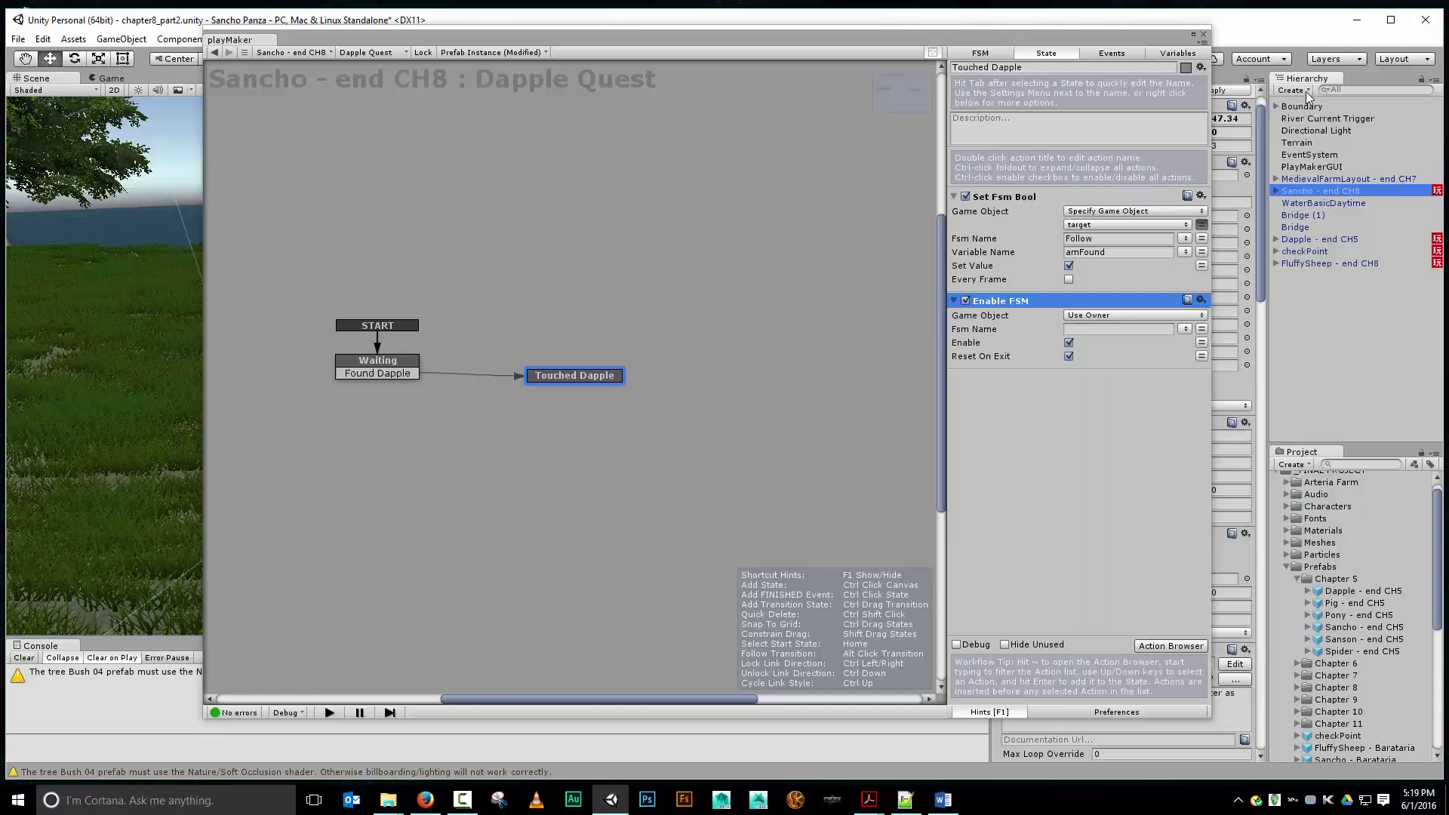
Step: Set the Enable FSM action's FSM name to Dapple Quest and turn off its Enable and Reset On Exit options
{"action": "left_click", "coordinate": [1184, 329]}
{"action": "left_click", "coordinate": [1206, 363]}
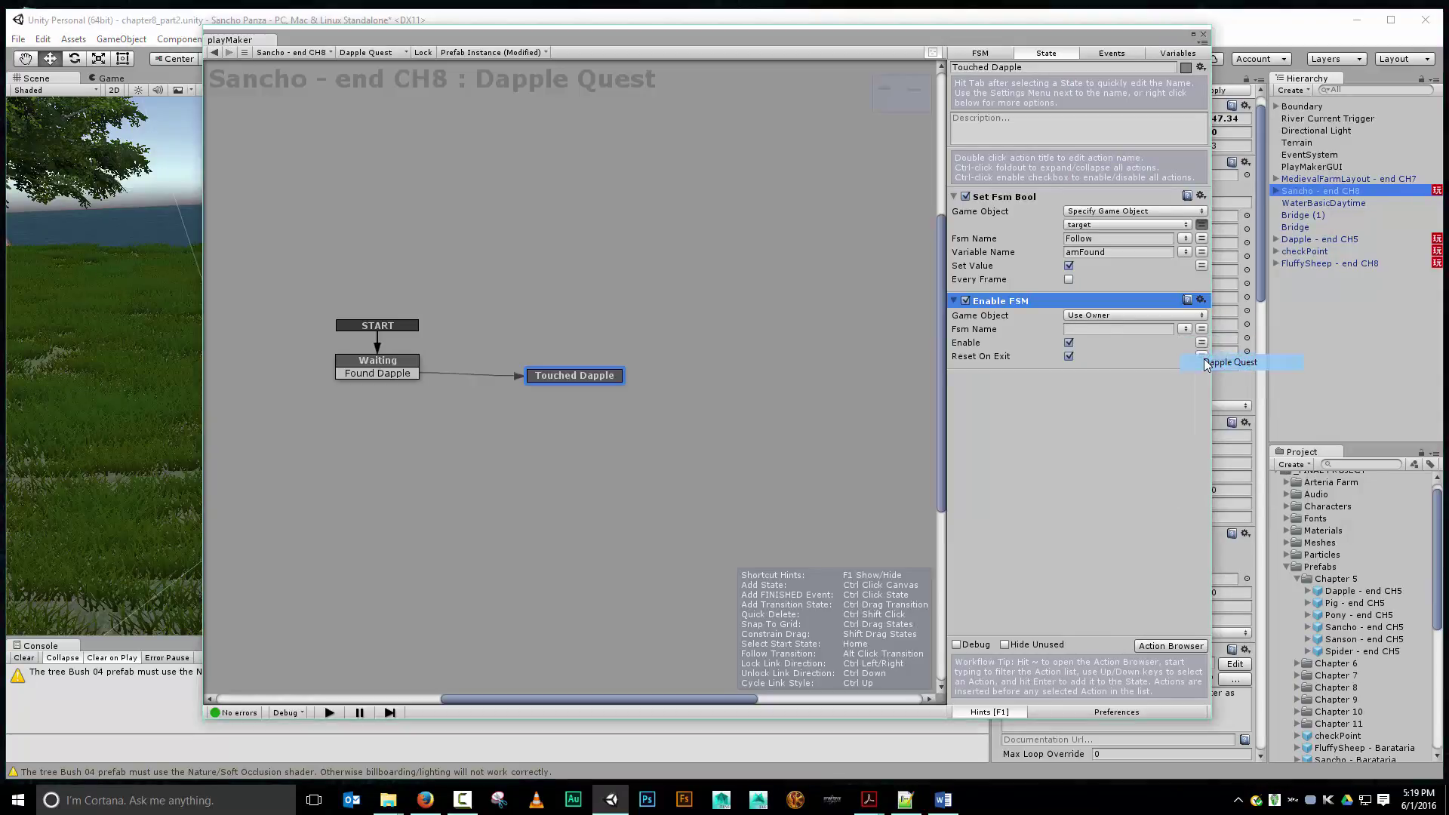
{"action": "left_click", "coordinate": [1069, 343]}
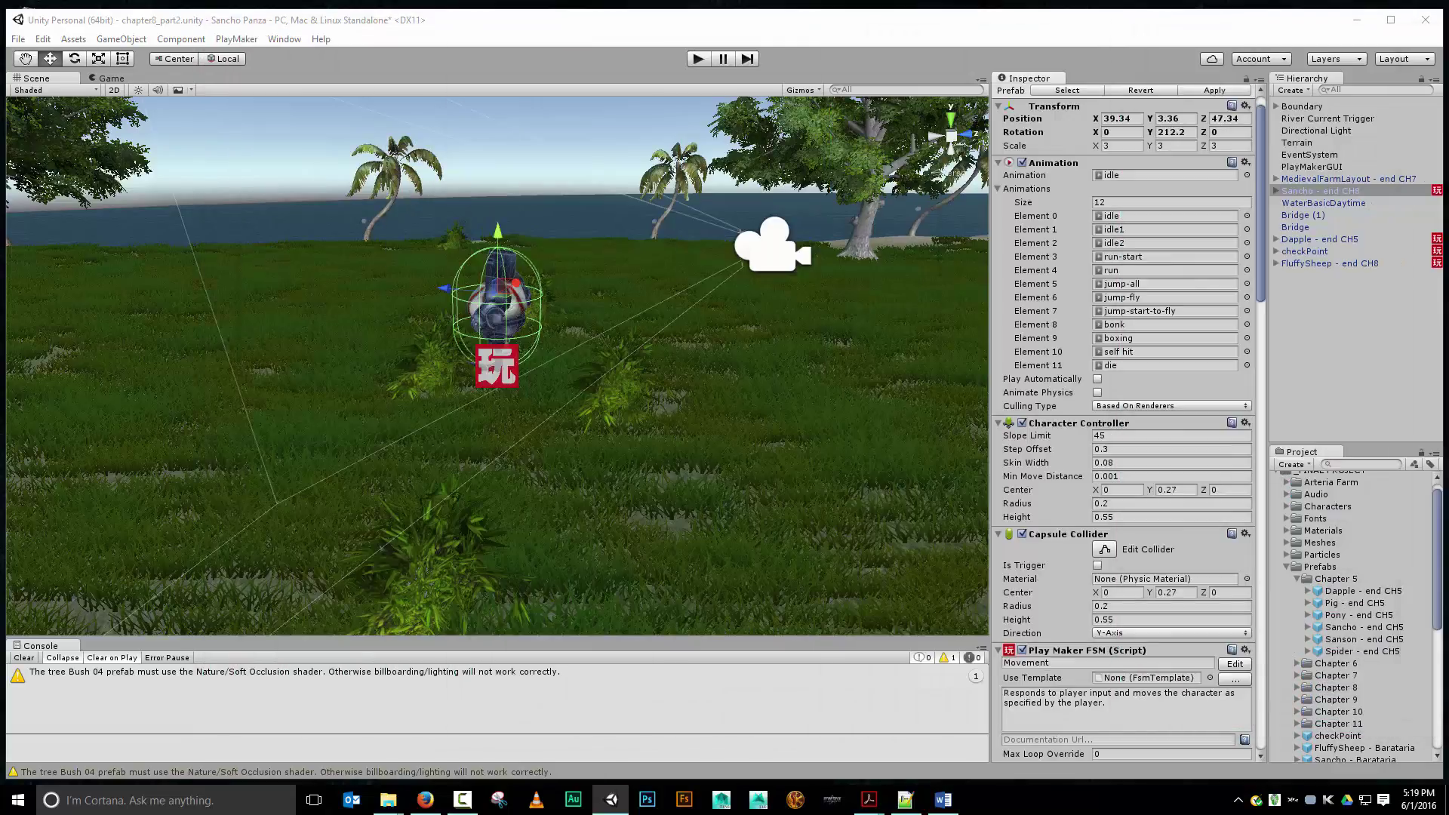
Step: Play-test the scene with a cleared console, walk Sancho up to and around Dapple, and stop the game
{"action": "left_click", "coordinate": [698, 59]}
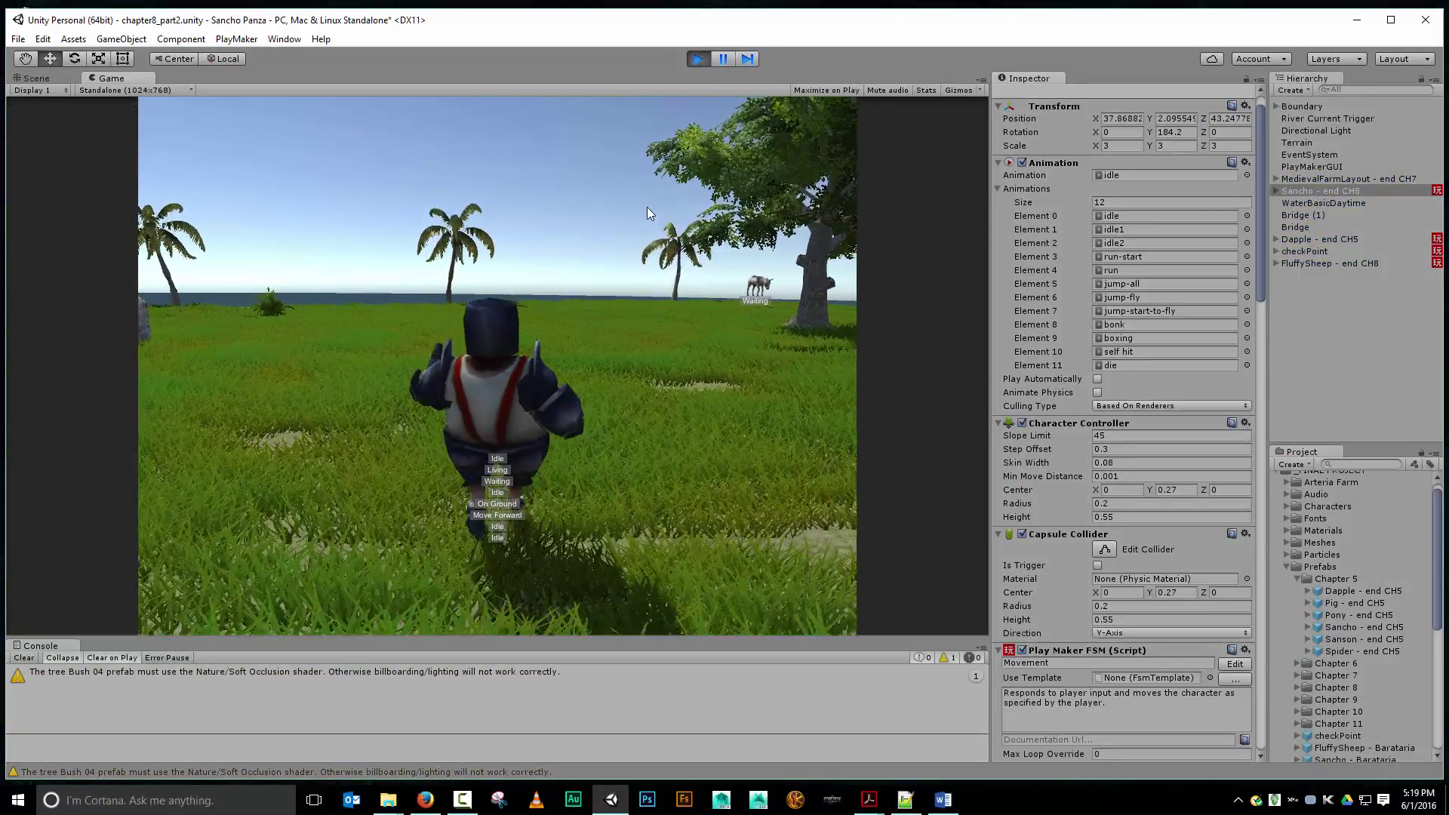
{"action": "left_click", "coordinate": [25, 657]}
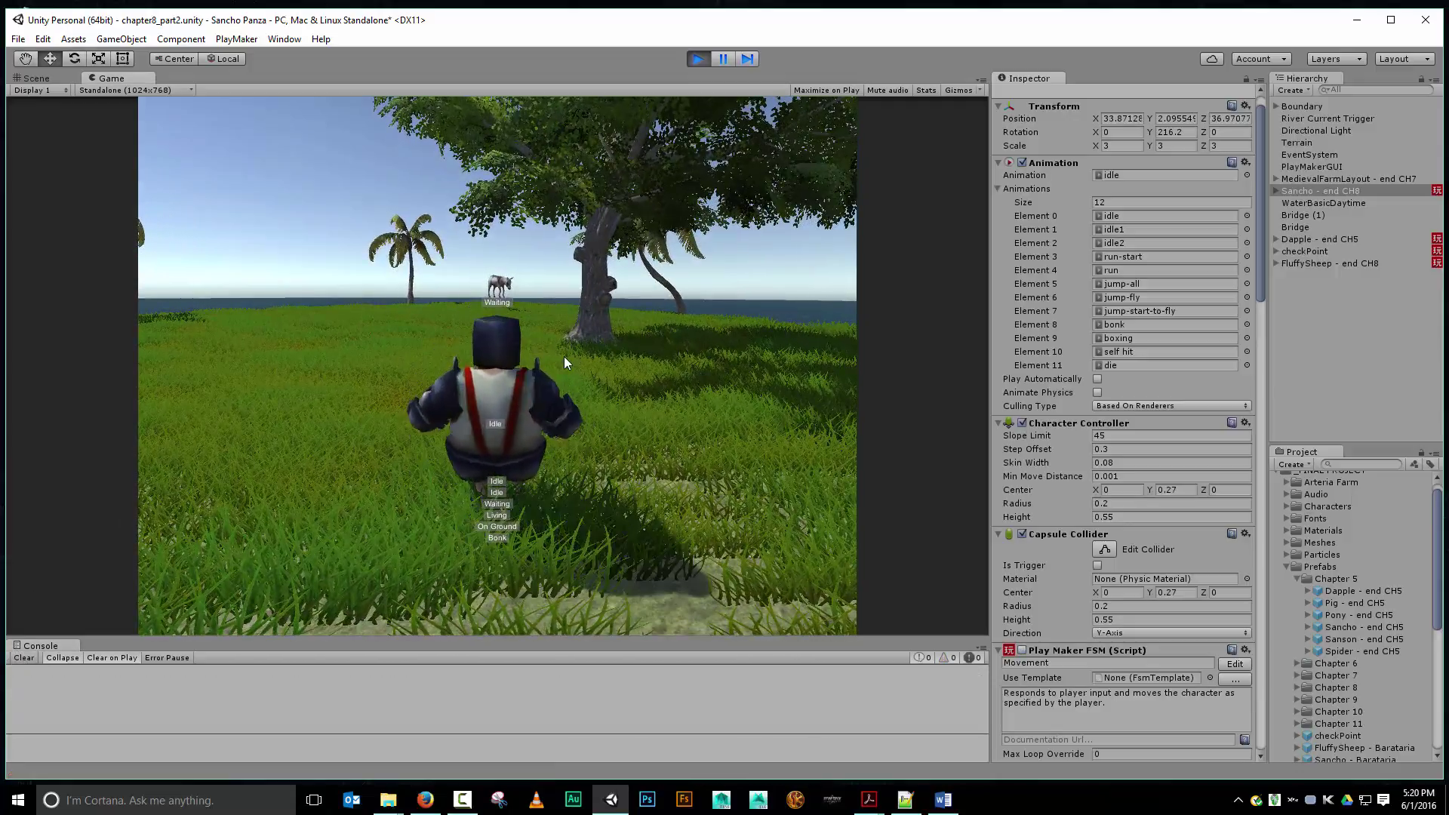
{"action": "key", "text": "Left"}
{"action": "key", "text": "Up"}
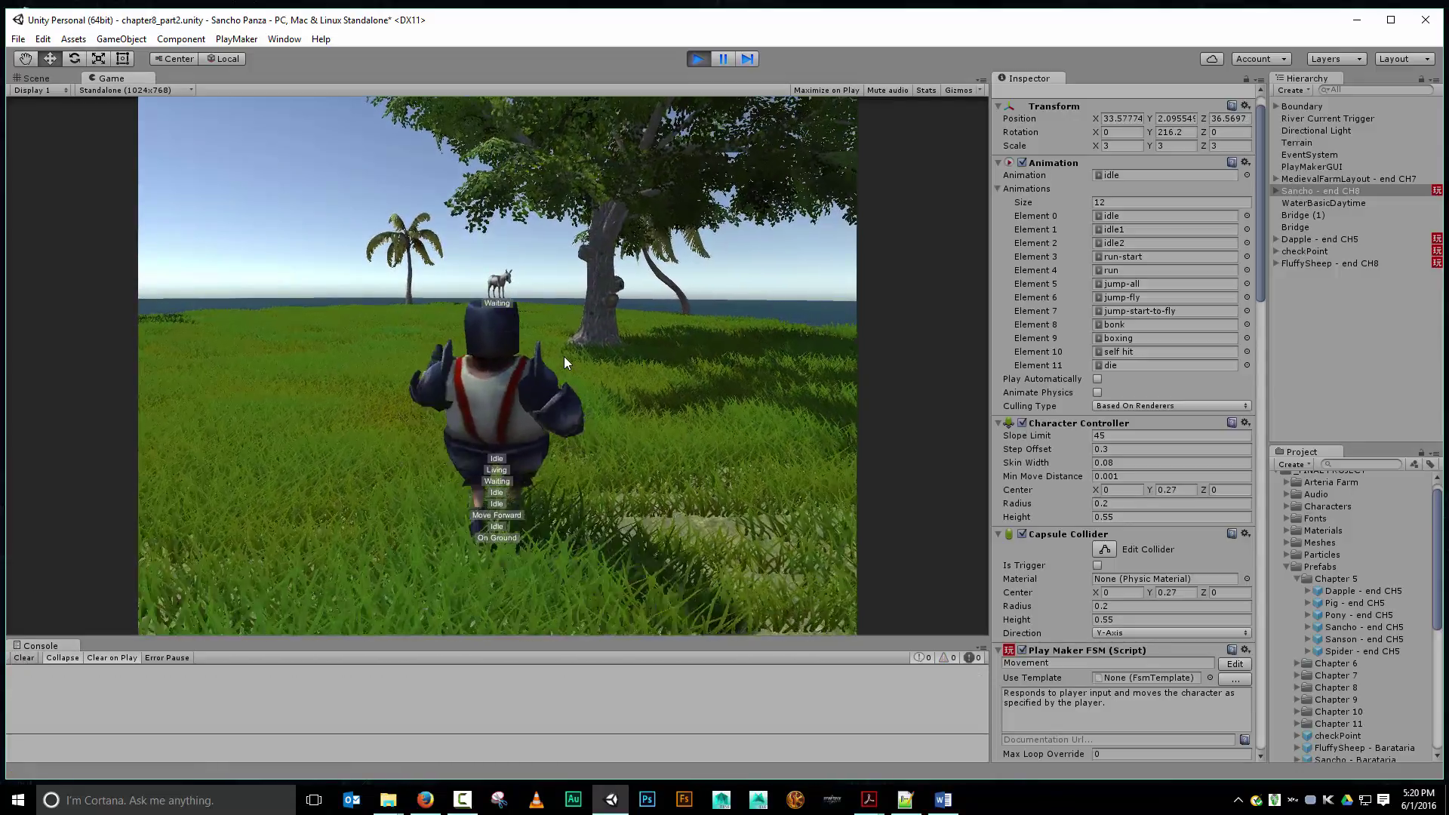
{"action": "key", "text": "Right"}
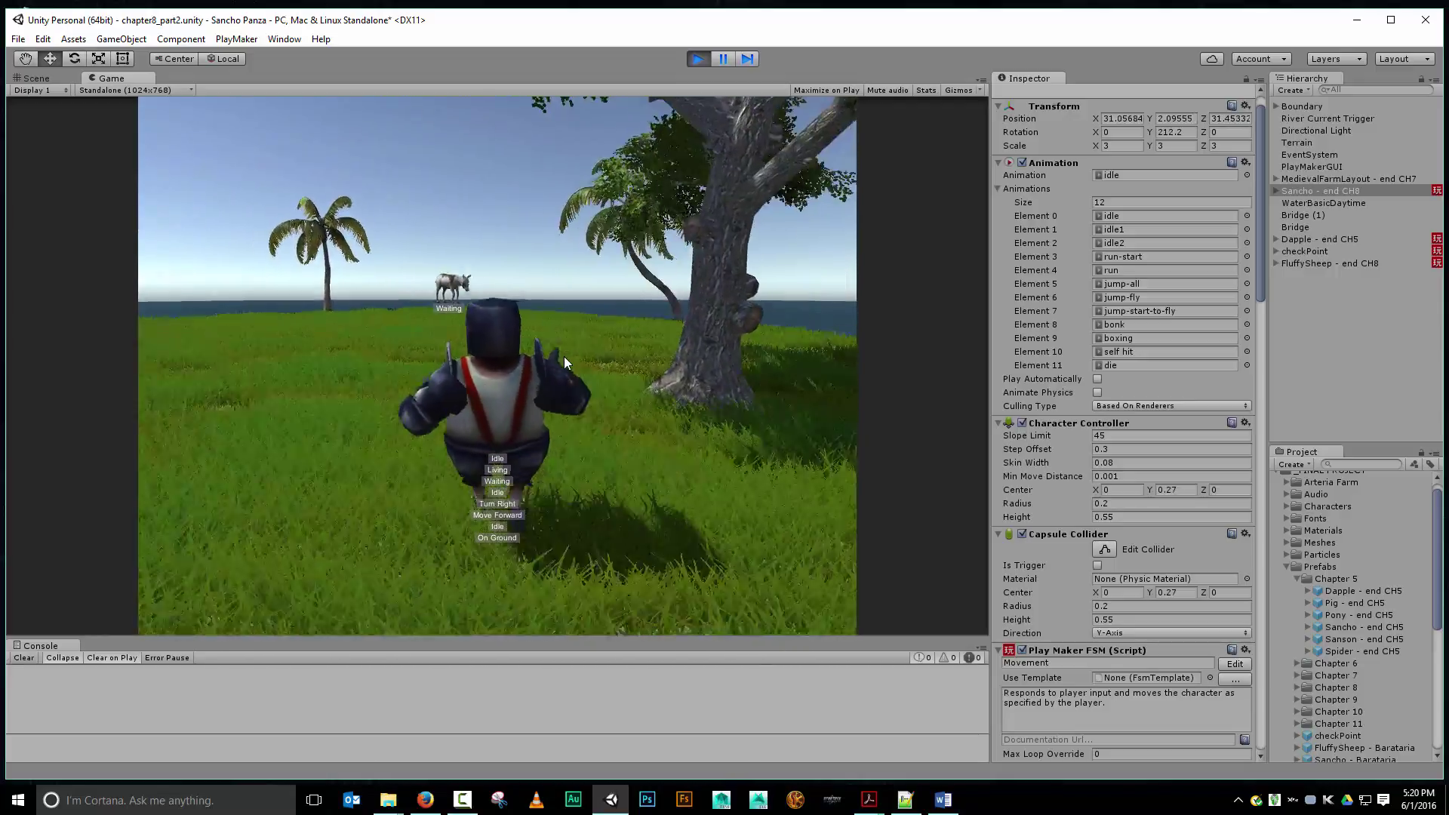
{"action": "key", "text": "Up"}
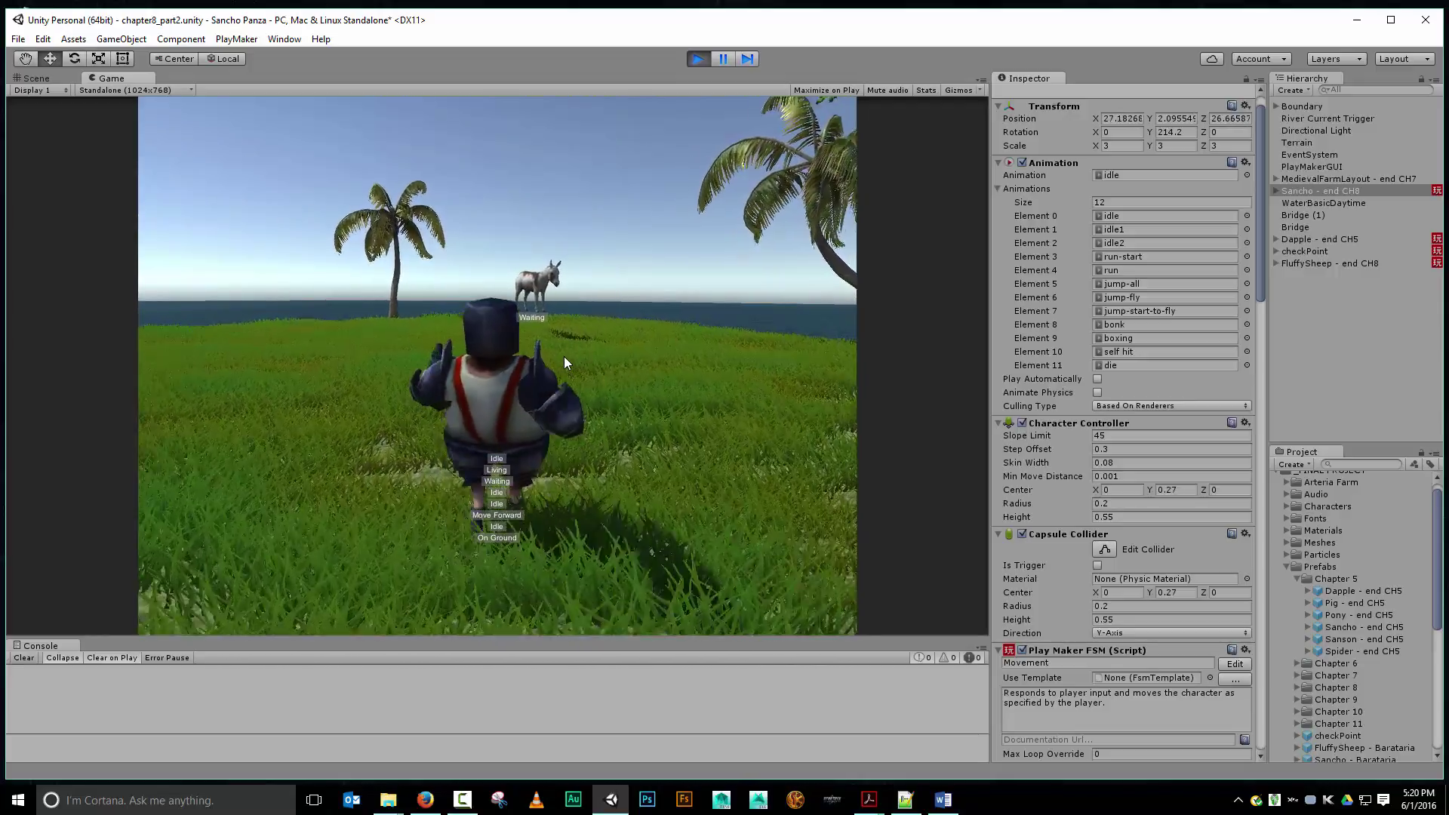
{"action": "key", "text": "Up"}
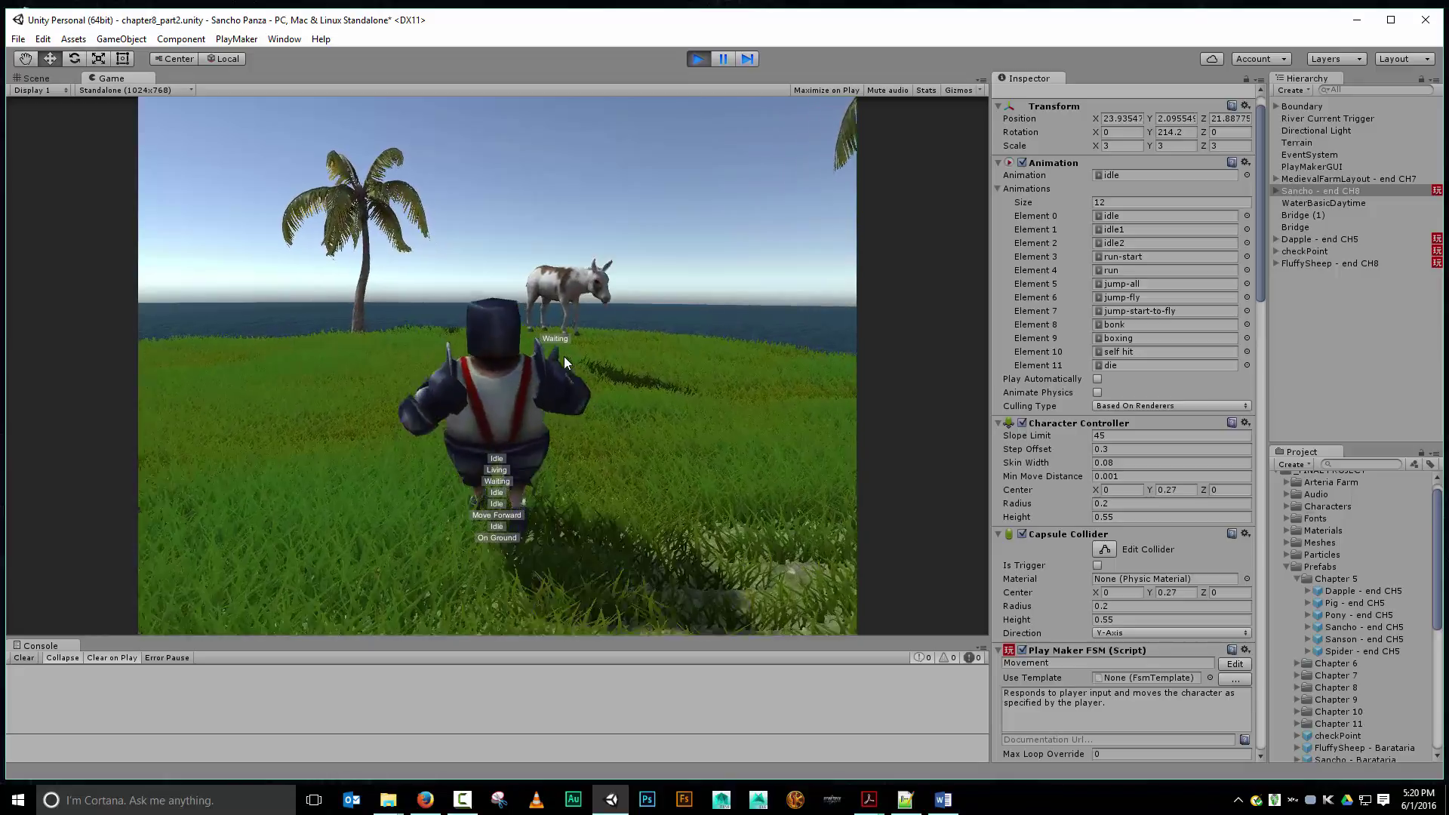
{"action": "key", "text": "Right"}
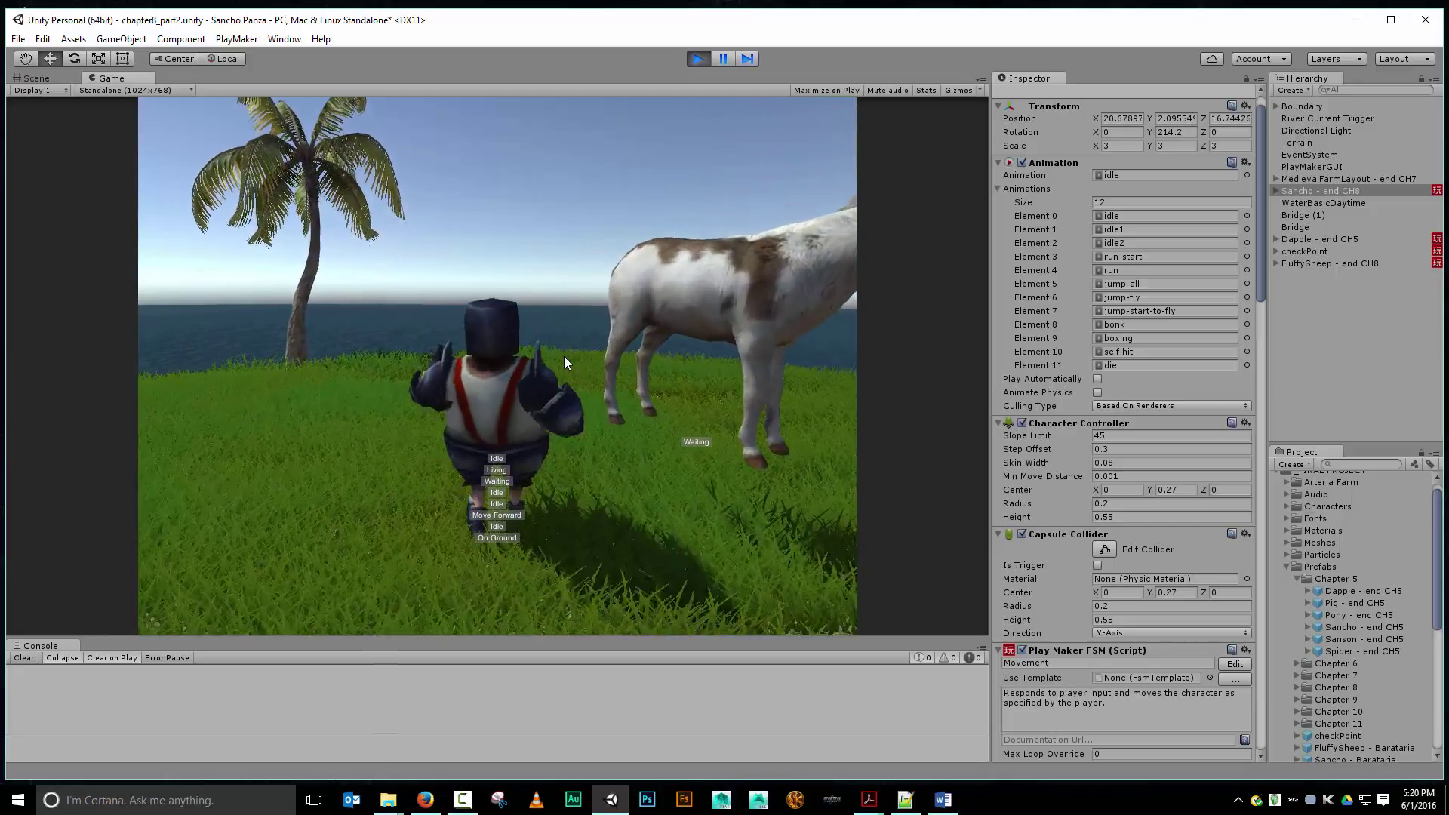
{"action": "key", "text": "Right"}
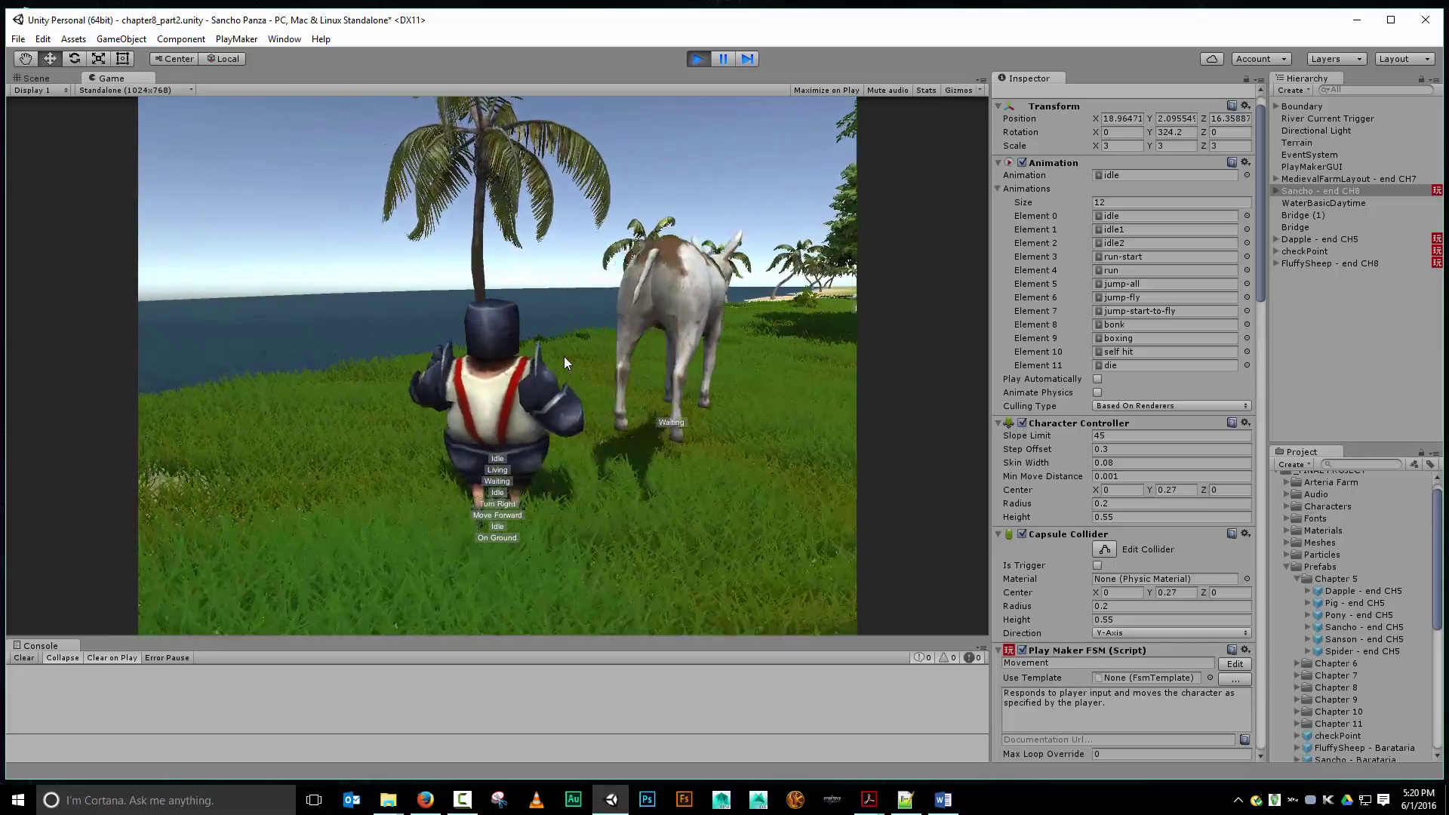
{"action": "key", "text": "Up"}
{"action": "key", "text": "Up"}
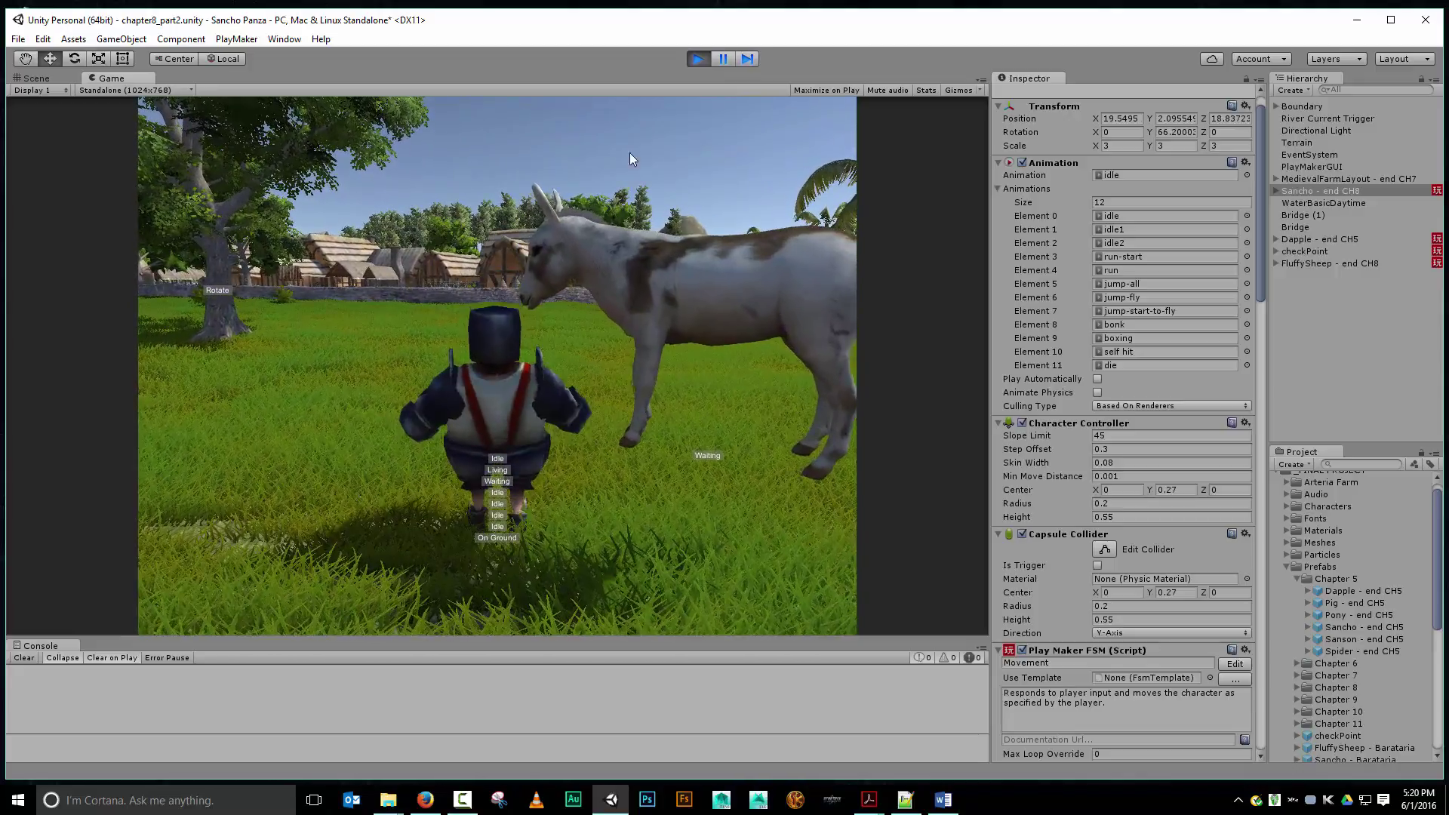
{"action": "left_click", "coordinate": [701, 59]}
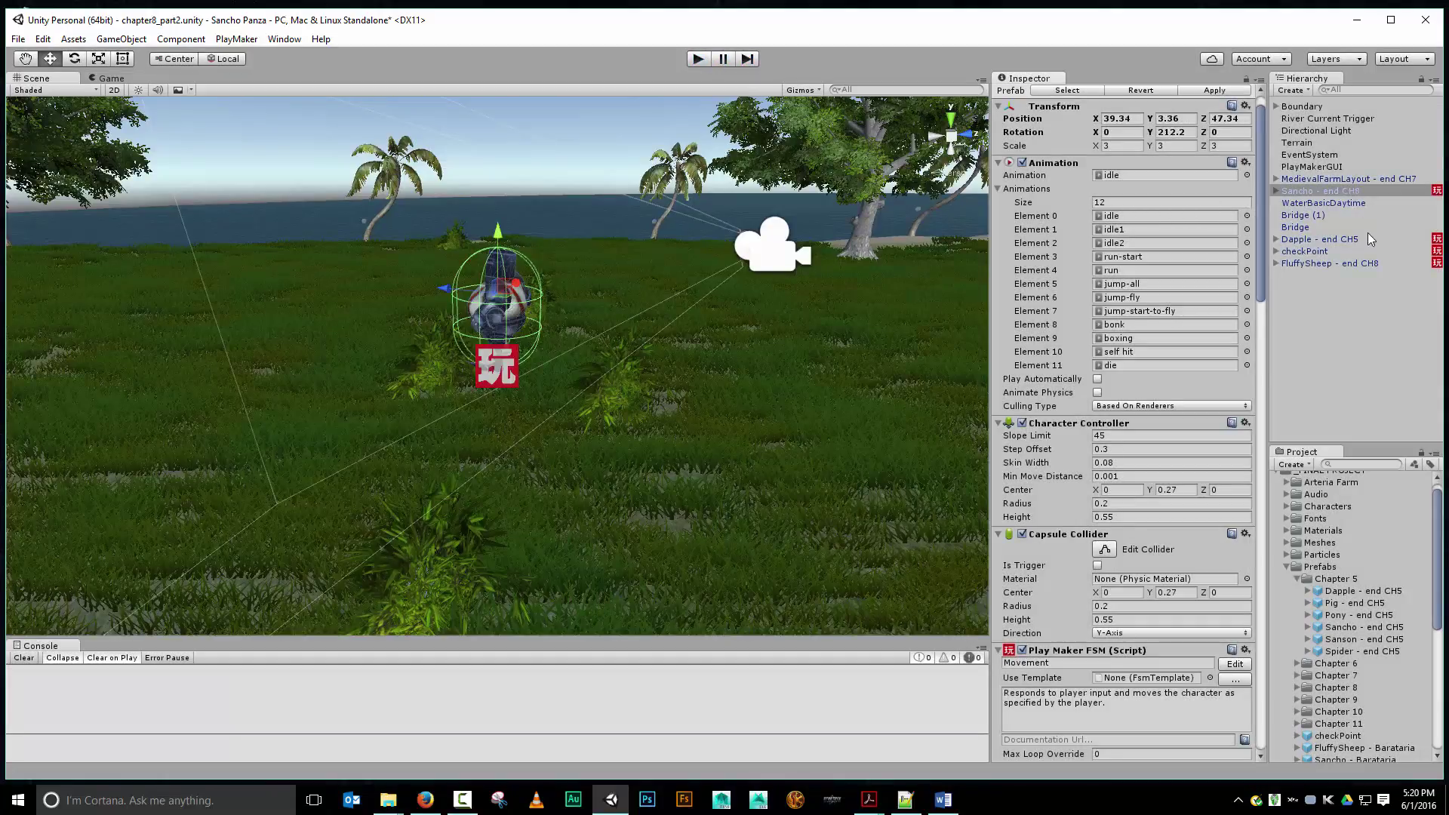
Step: Add a Rigidbody physics component to the Dapple - end CH5 object
{"action": "left_click", "coordinate": [1342, 240]}
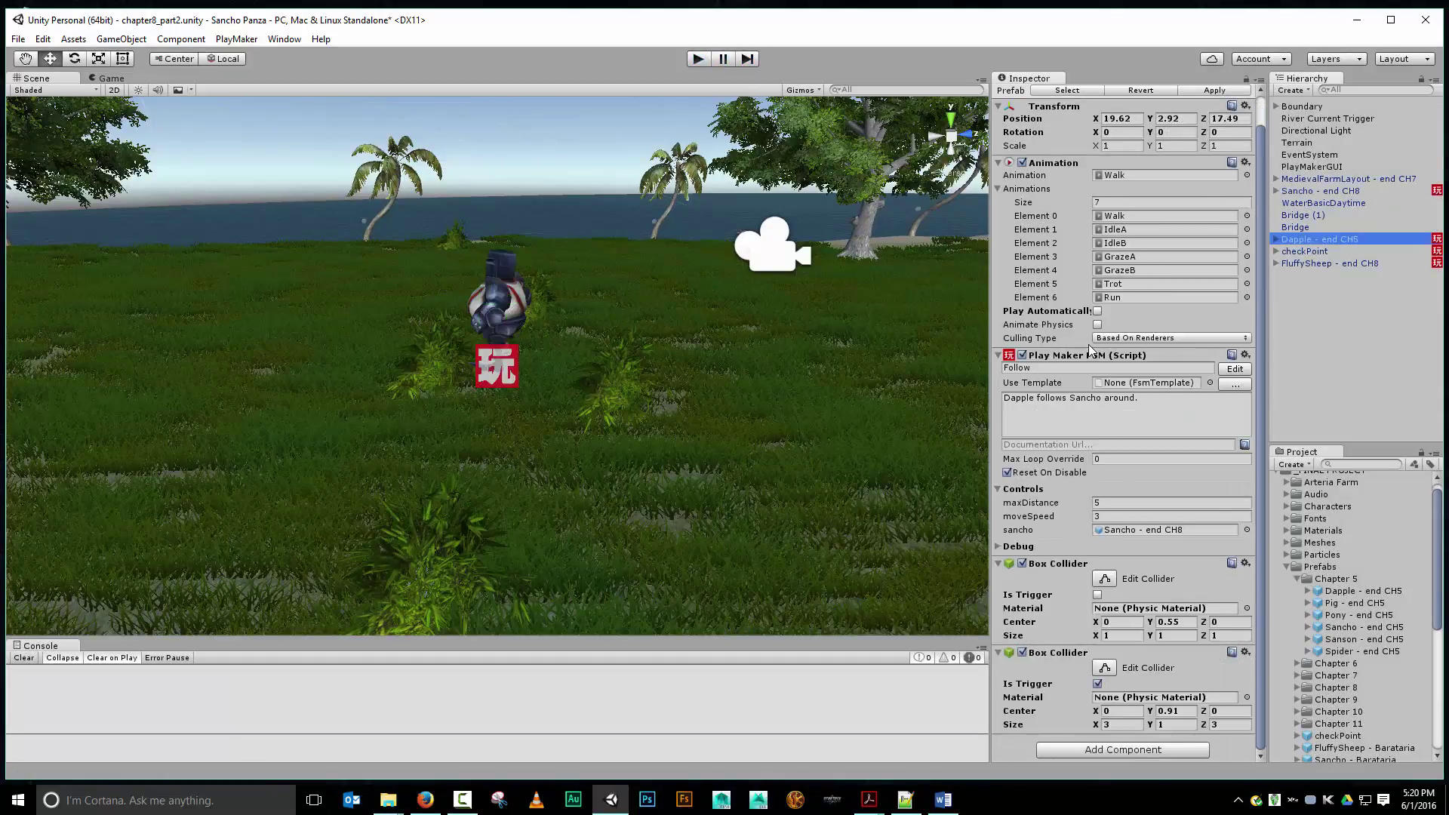
{"action": "left_click", "coordinate": [1098, 750]}
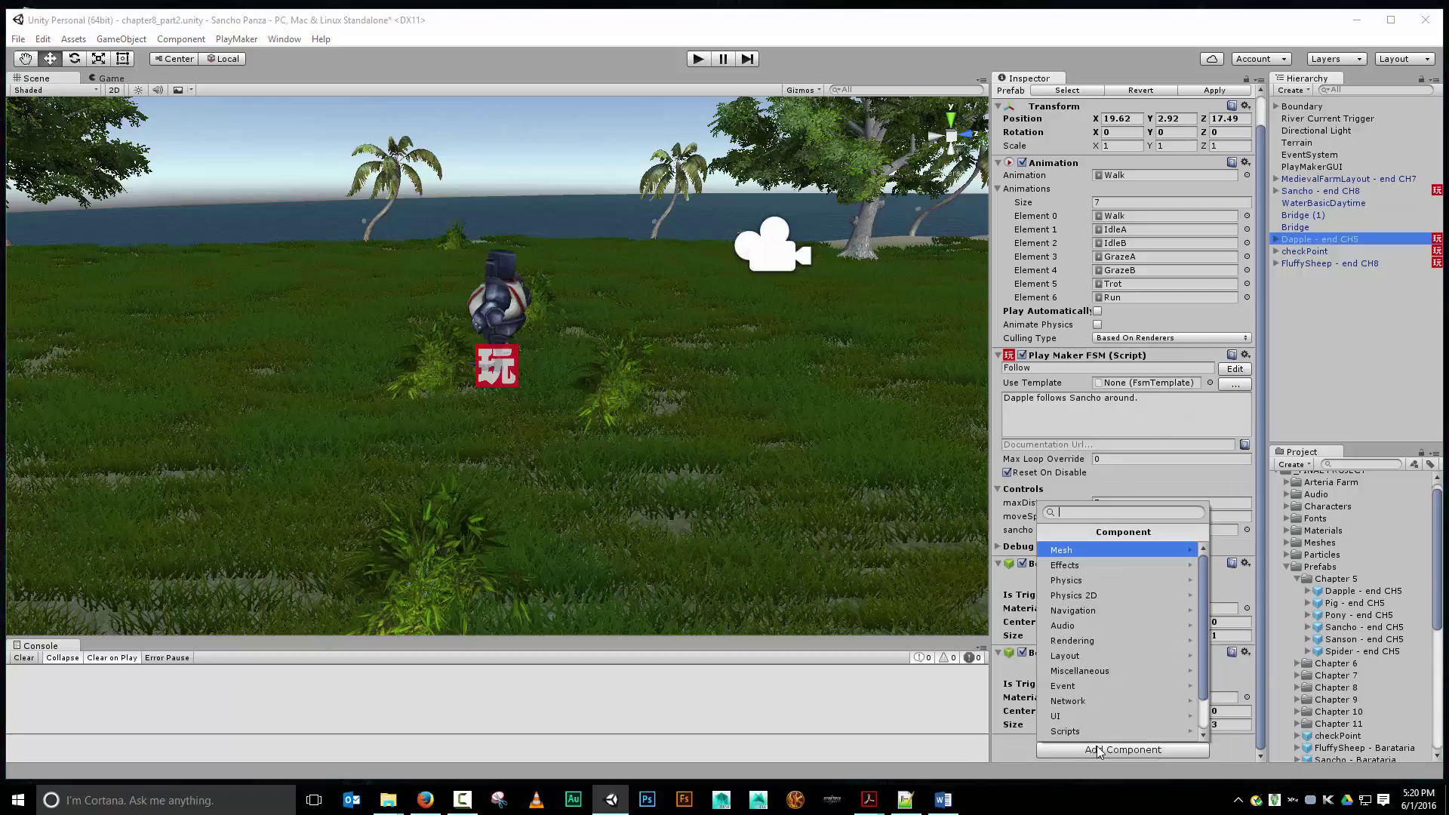
{"action": "left_click", "coordinate": [1098, 581]}
{"action": "left_click", "coordinate": [1103, 550]}
Step: Freeze the Dapple Rigidbody's position on X and Z and its rotation on X, Y and Z
{"action": "scroll", "coordinate": [1104, 551], "scroll_direction": "down", "scroll_amount": 3}
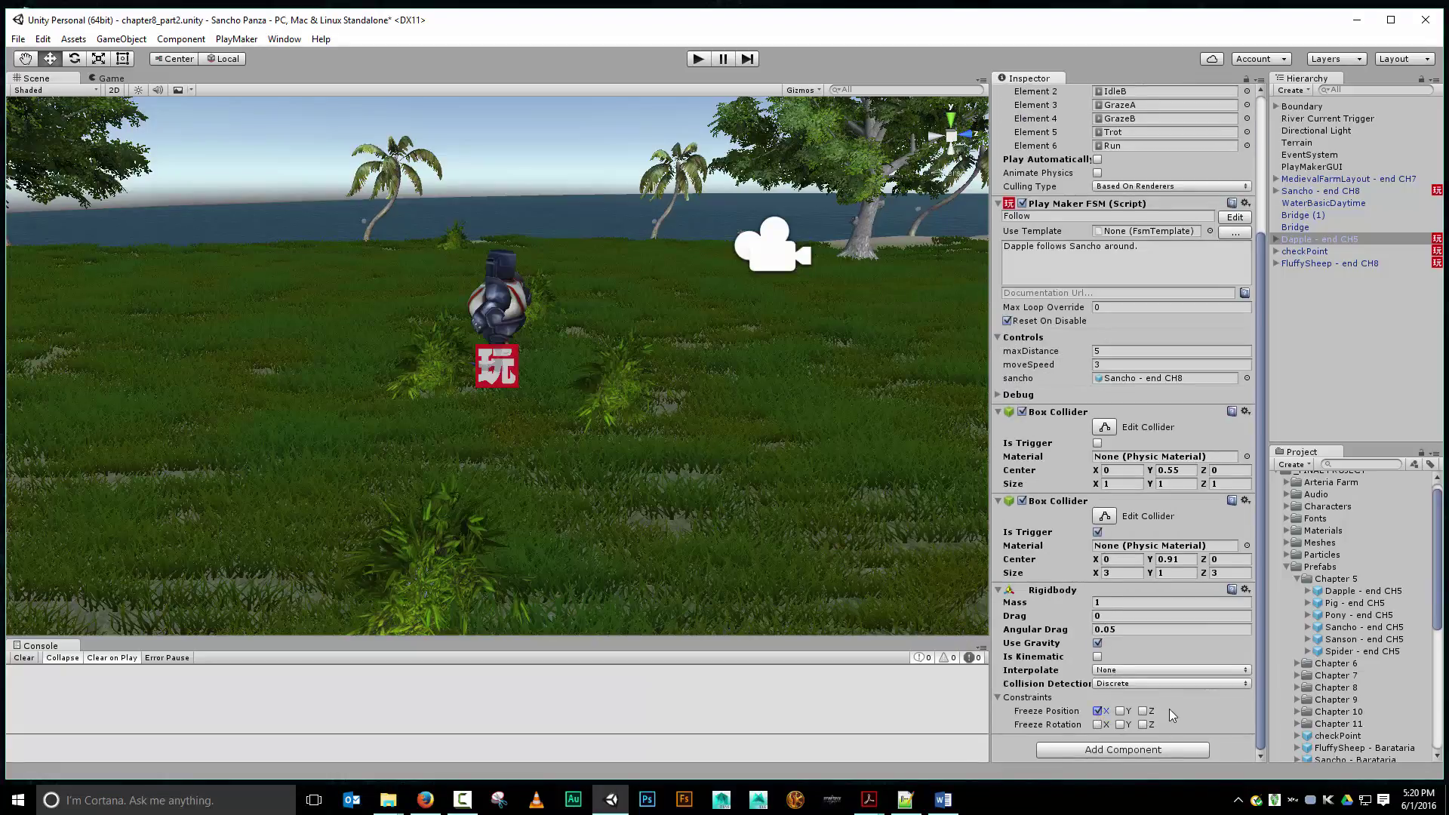
{"action": "left_click", "coordinate": [1142, 711]}
{"action": "left_click", "coordinate": [1143, 725]}
{"action": "left_click", "coordinate": [1120, 724]}
Step: Run the game and walk Sancho to Dapple and back away to test whether Dapple reacts
{"action": "left_click_drag", "start_coordinate": [787, 476], "coordinate": [581, 489], "text": "alt"}
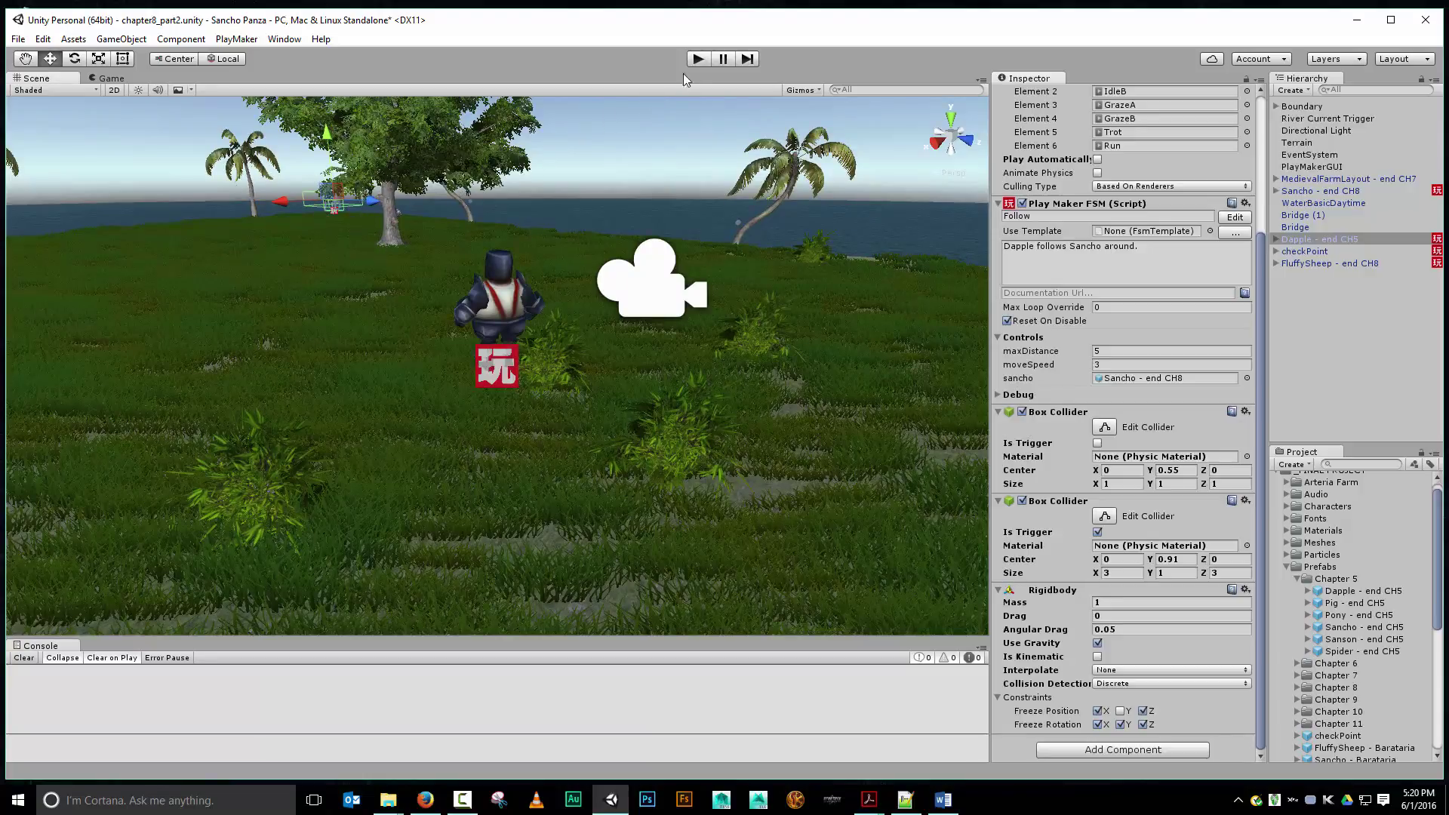
{"action": "left_click", "coordinate": [698, 59]}
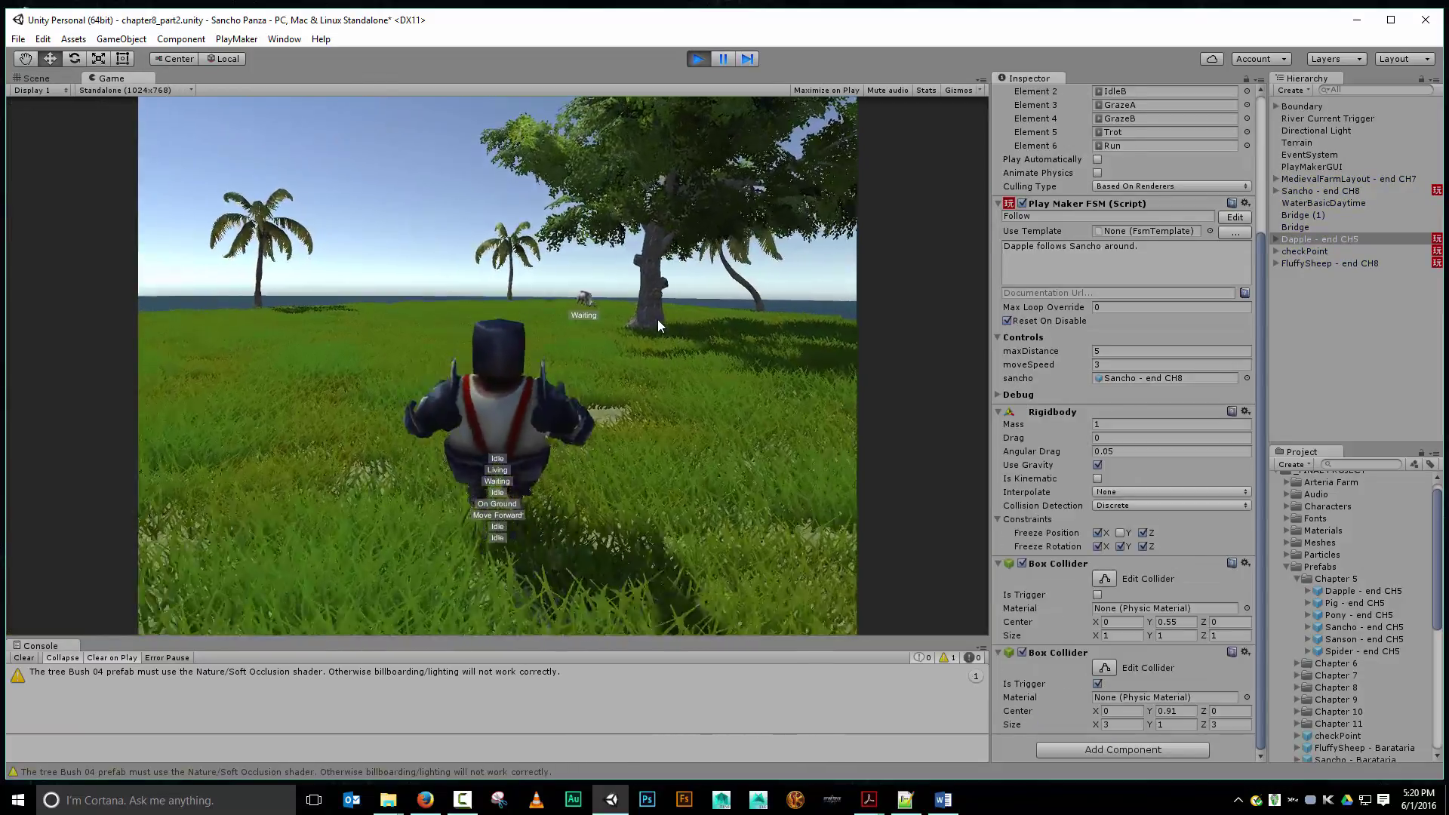
{"action": "key", "text": "d"}
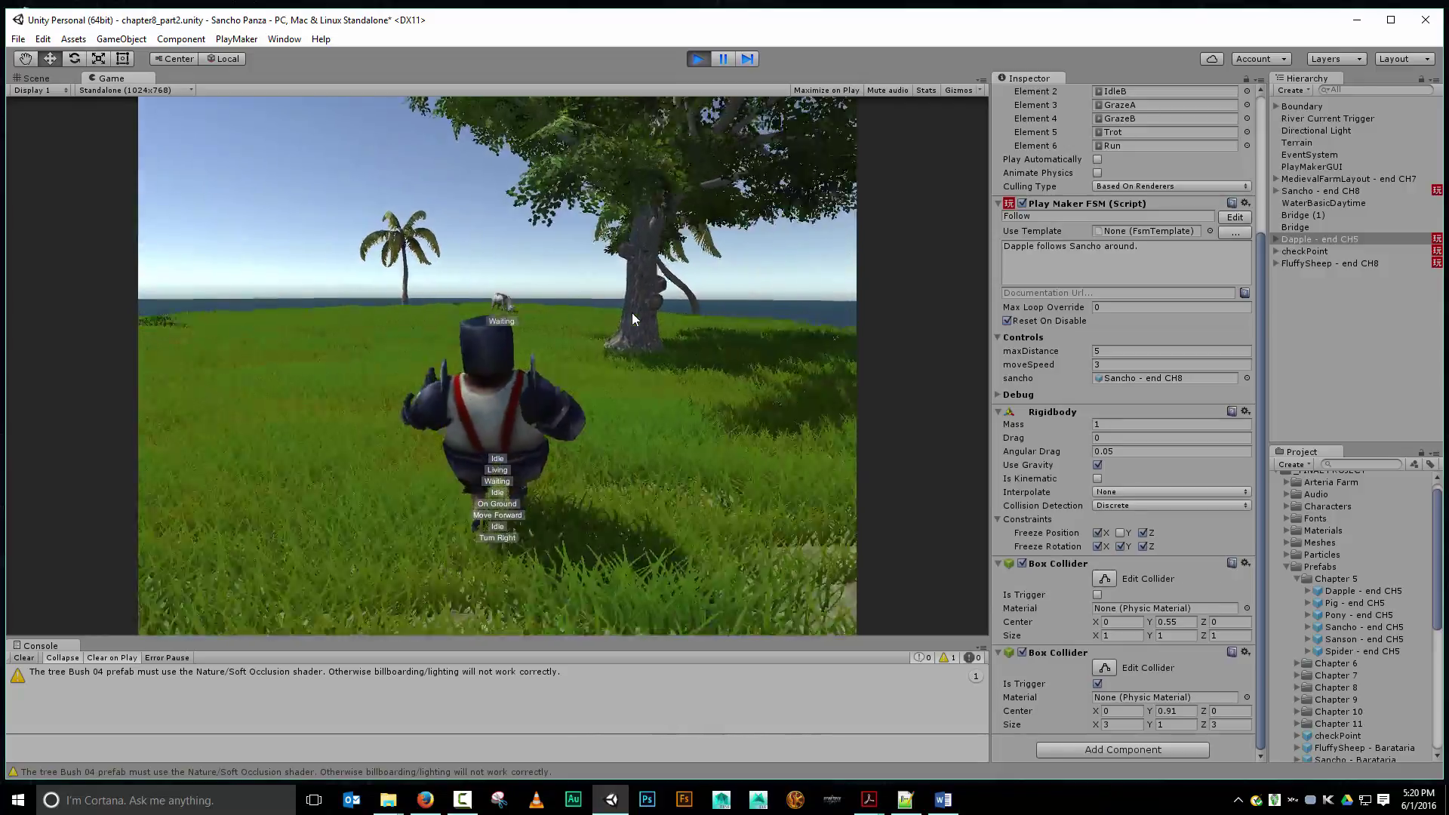
{"action": "key", "text": "a"}
{"action": "key", "text": "d"}
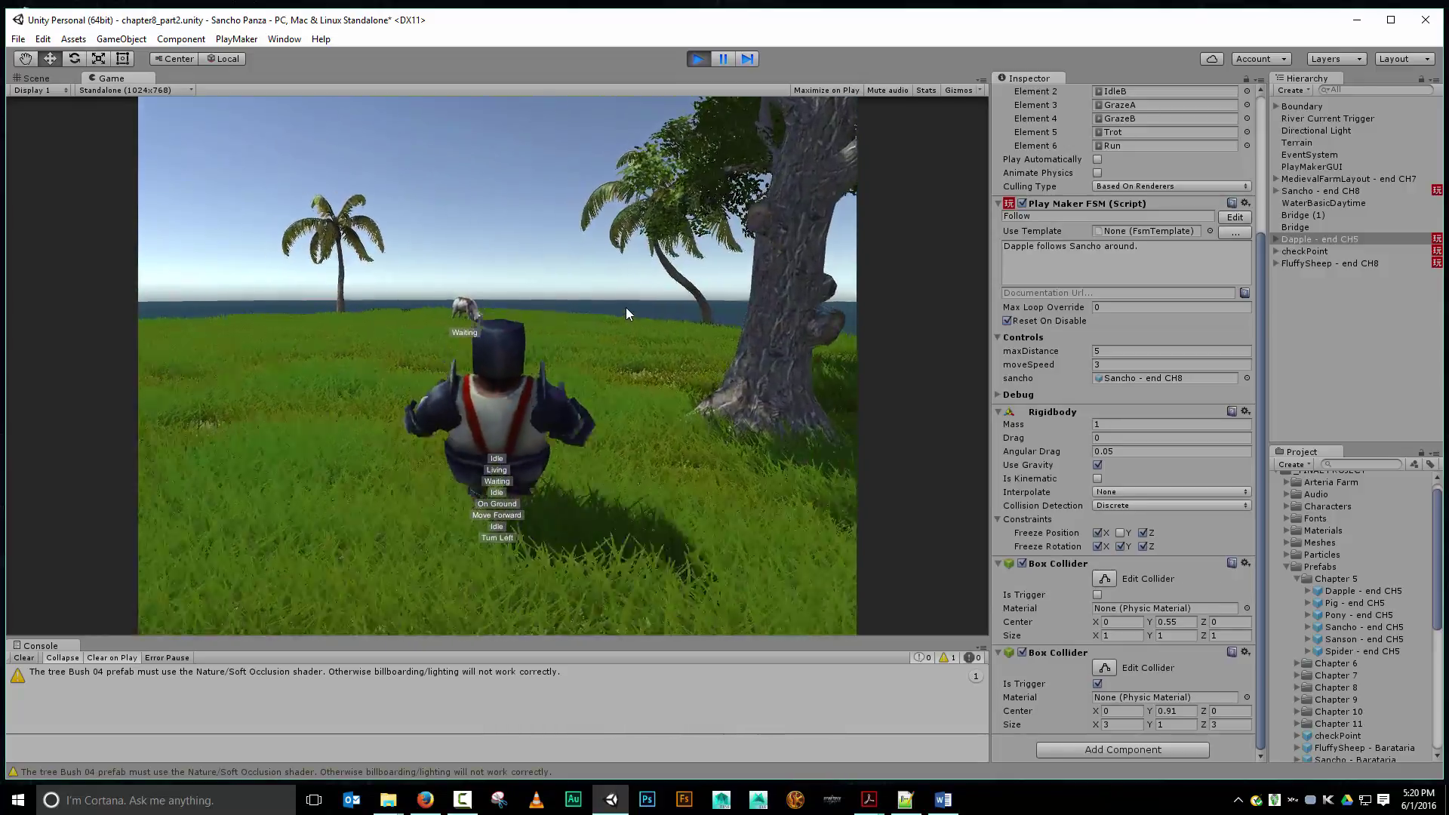
{"action": "key", "text": "a"}
{"action": "key", "text": "d"}
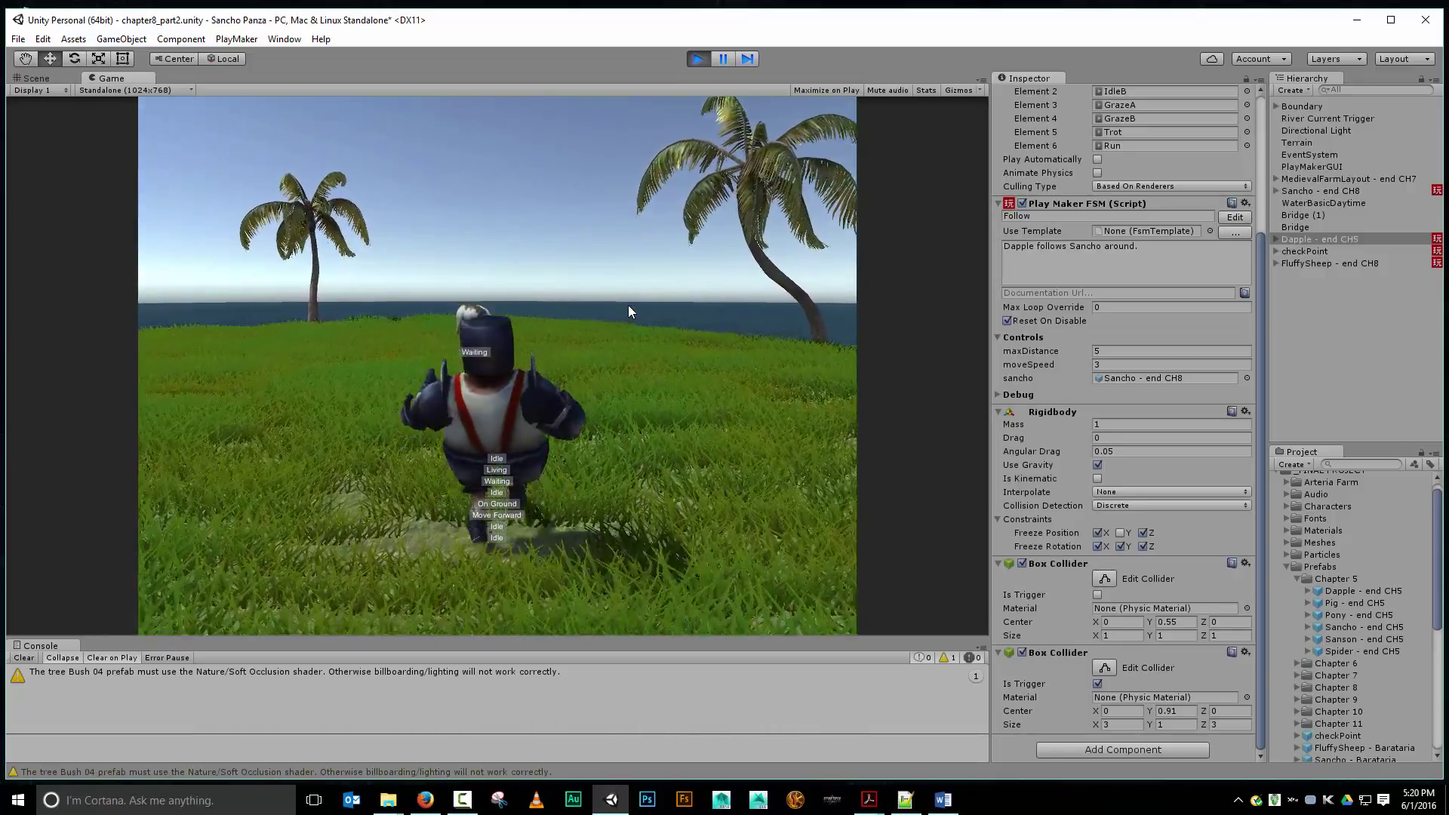
{"action": "key", "text": "a"}
{"action": "key", "text": "d"}
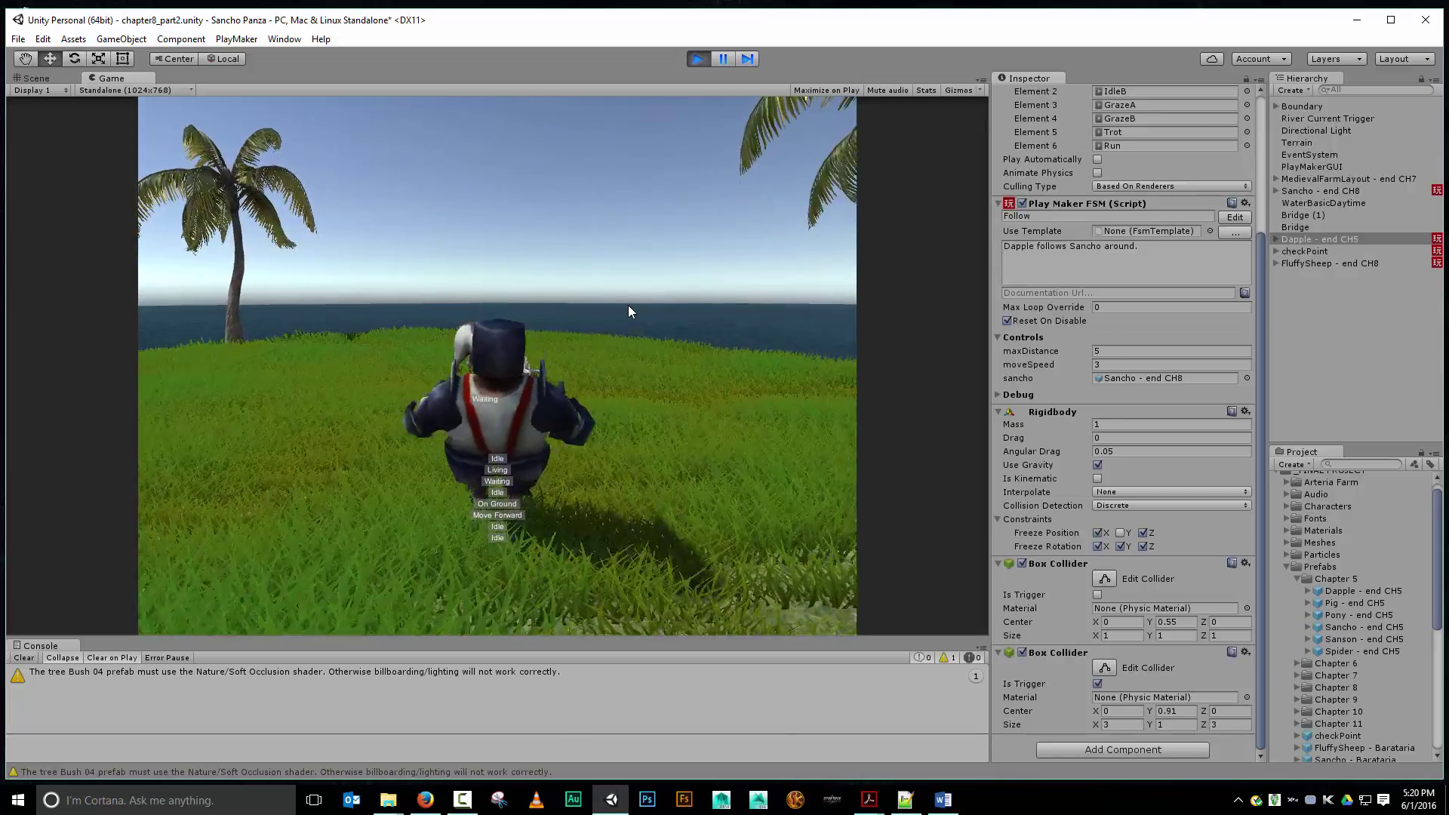
{"action": "key", "text": "a"}
{"action": "key", "text": "s"}
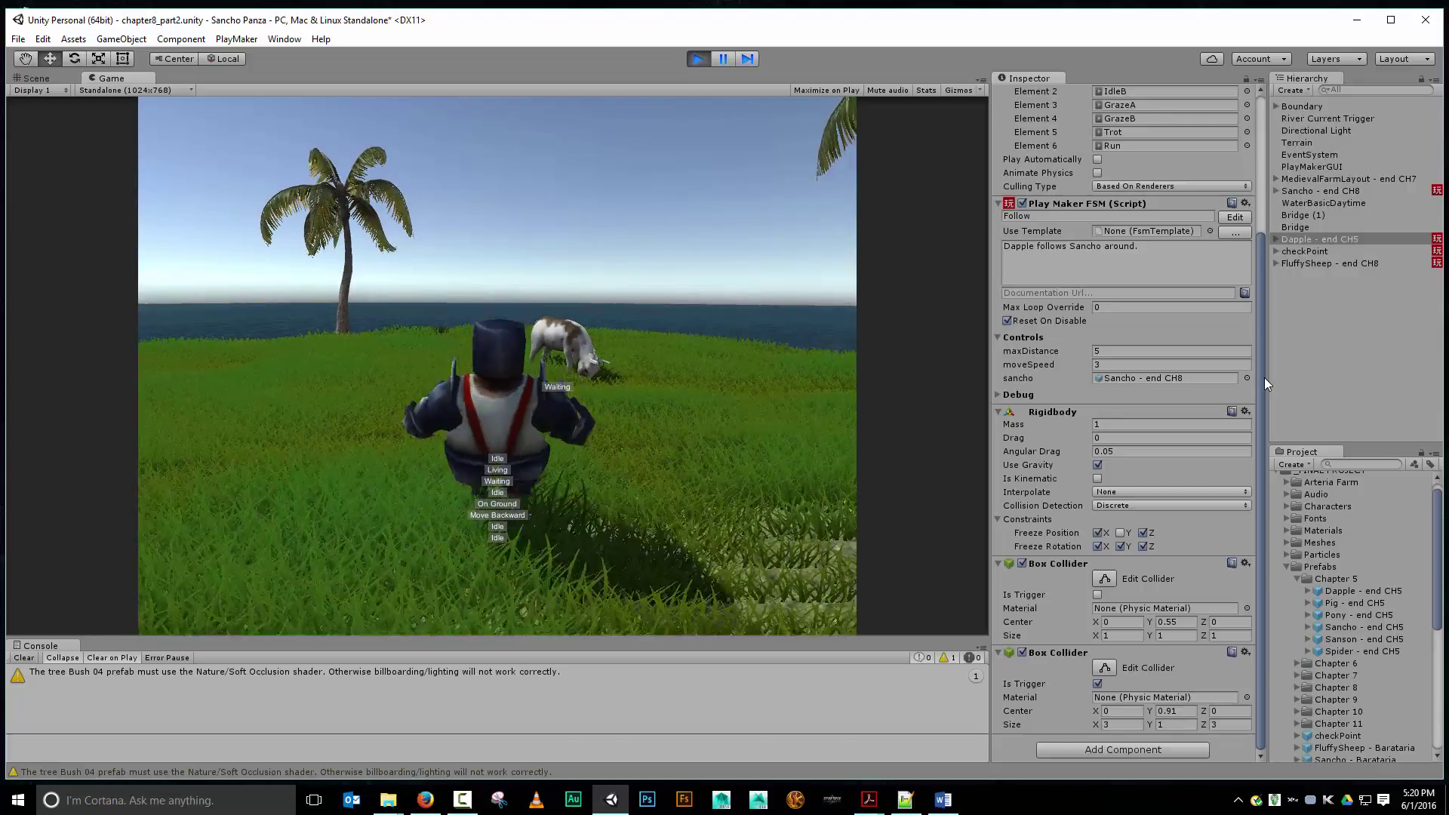
Step: Assign the Dapple tag to the Dapple - end CH5 object in the running game
{"action": "left_click_drag", "start_coordinate": [1260, 380], "coordinate": [1278, 174]}
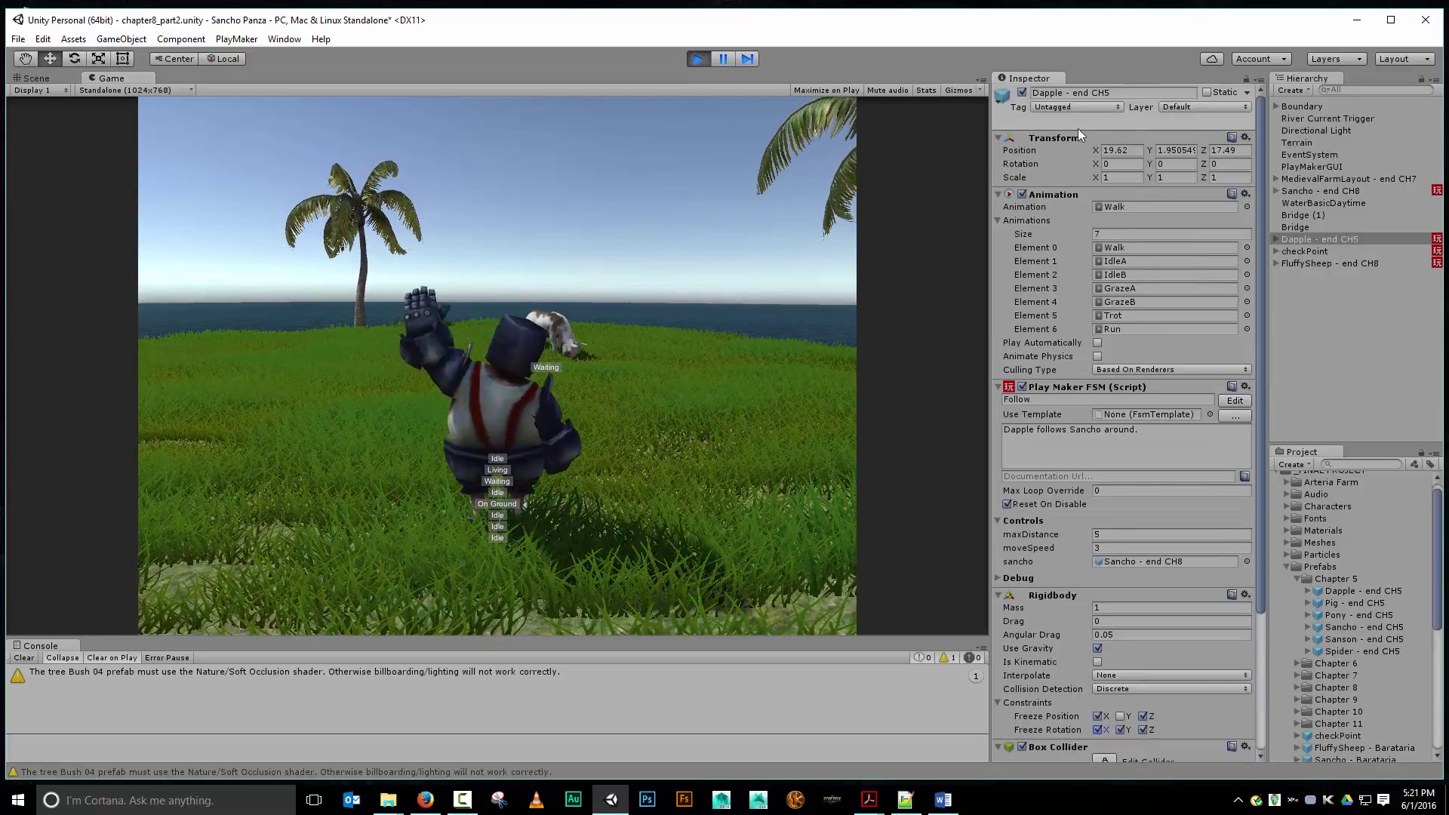
{"action": "left_click", "coordinate": [1048, 107]}
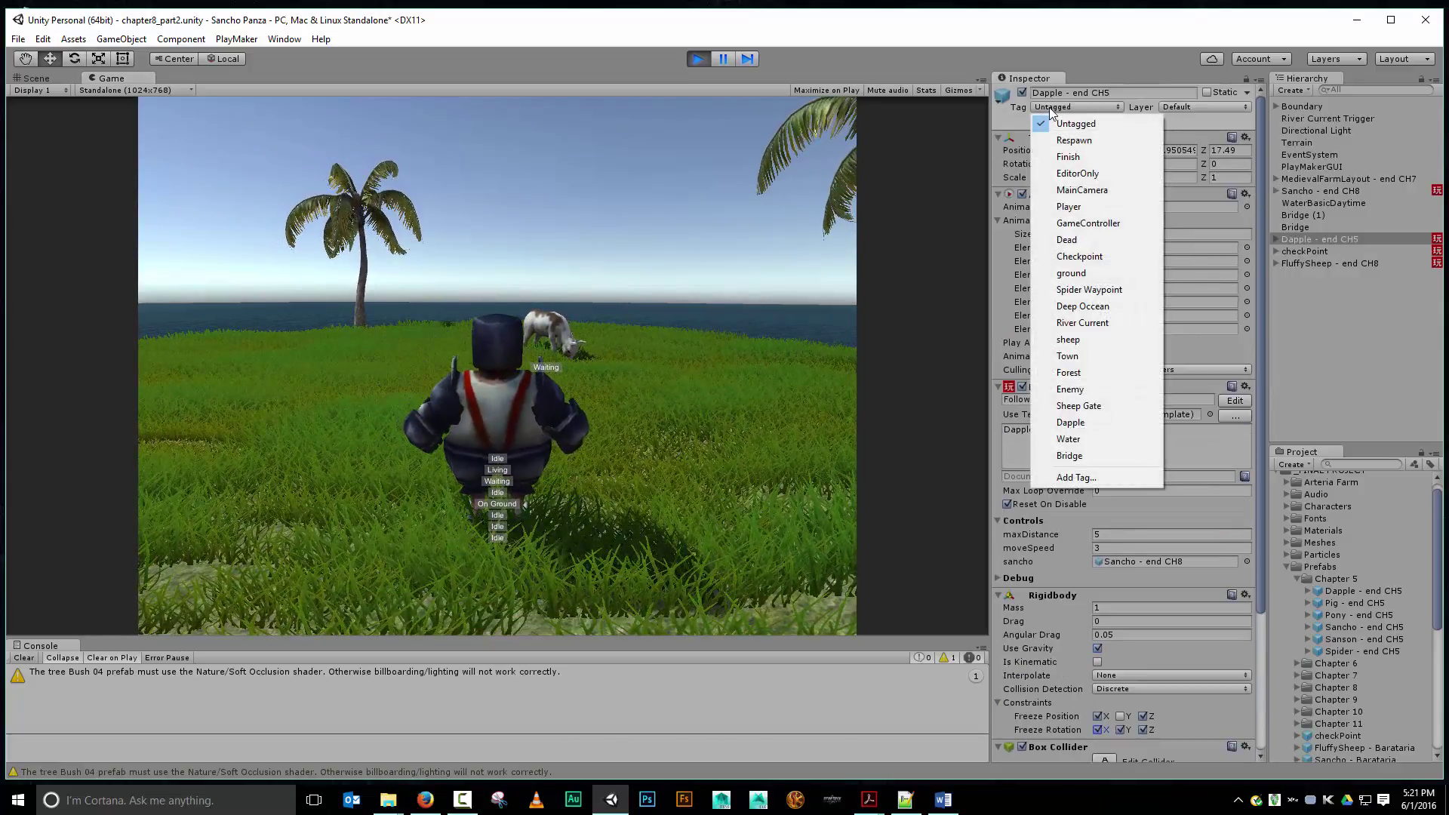
{"action": "left_click", "coordinate": [1085, 421]}
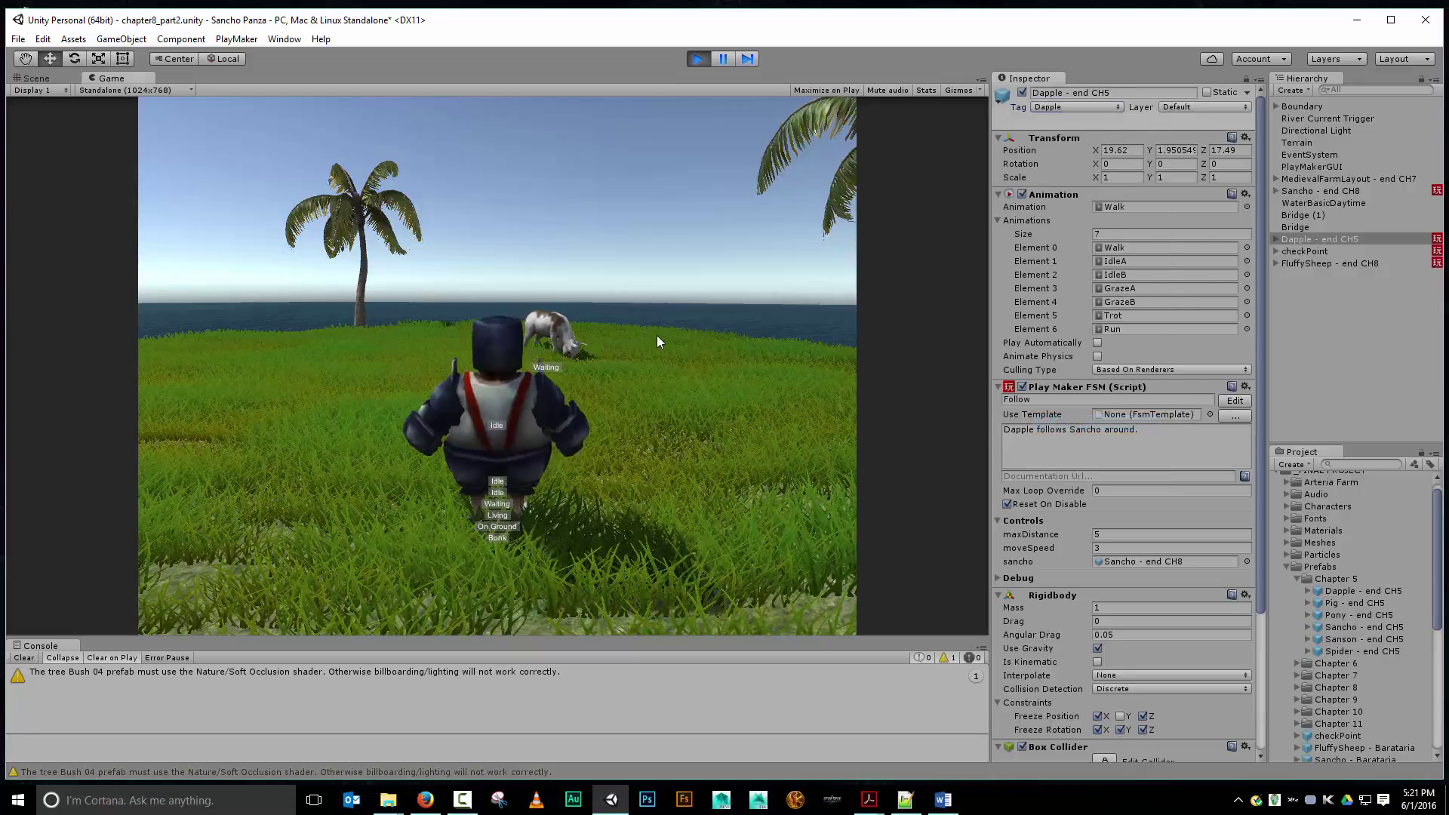
Step: Walk Sancho into Dapple and away again to test whether Dapple follows
{"action": "key", "text": "w"}
{"action": "key", "text": "d"}
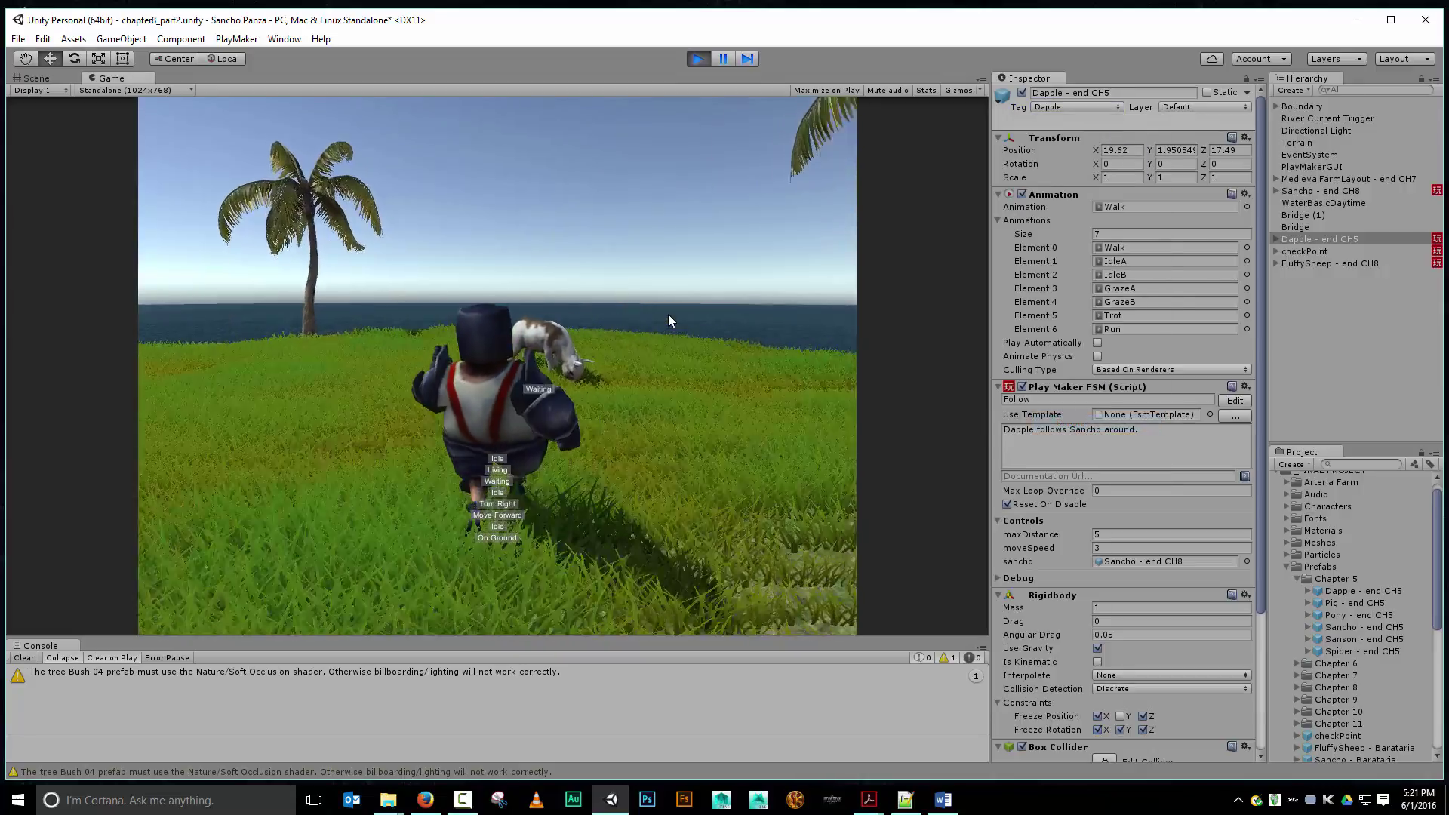
{"action": "key", "text": "a"}
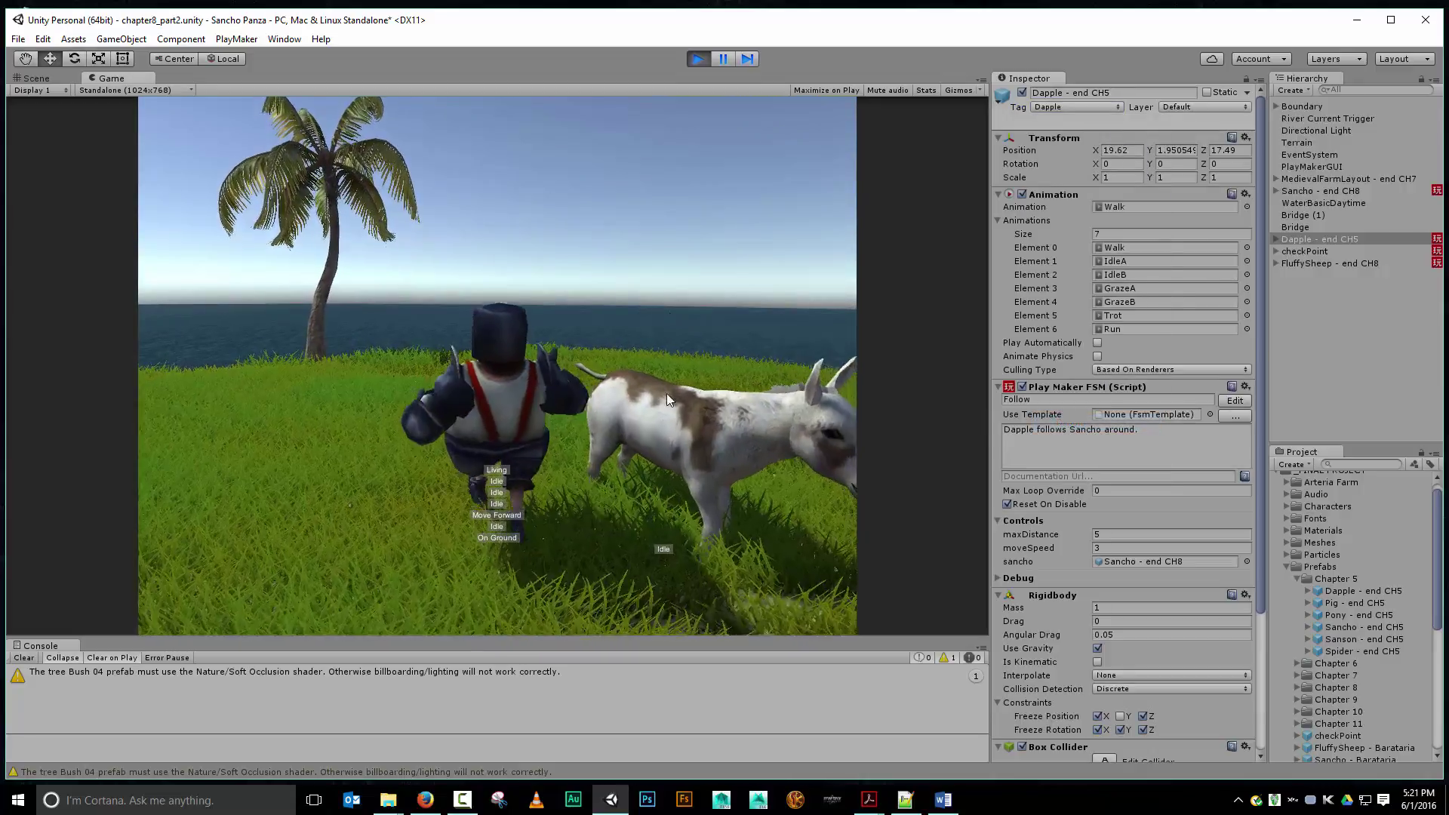
{"action": "key", "text": "s"}
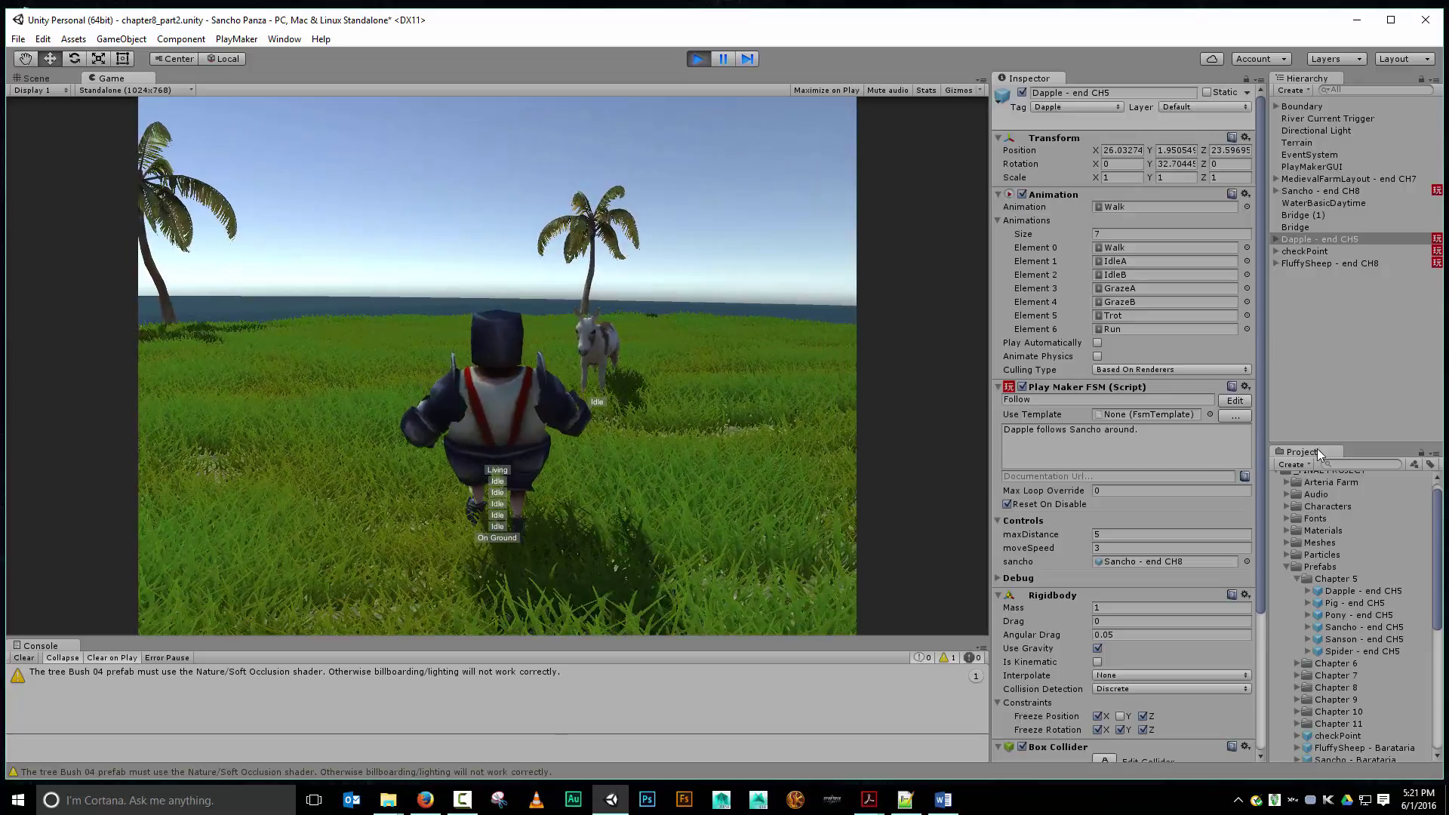
Step: Inspect the Dapple Quest FSM component on Sancho in the running game, and stop the game
{"action": "left_click", "coordinate": [1289, 189]}
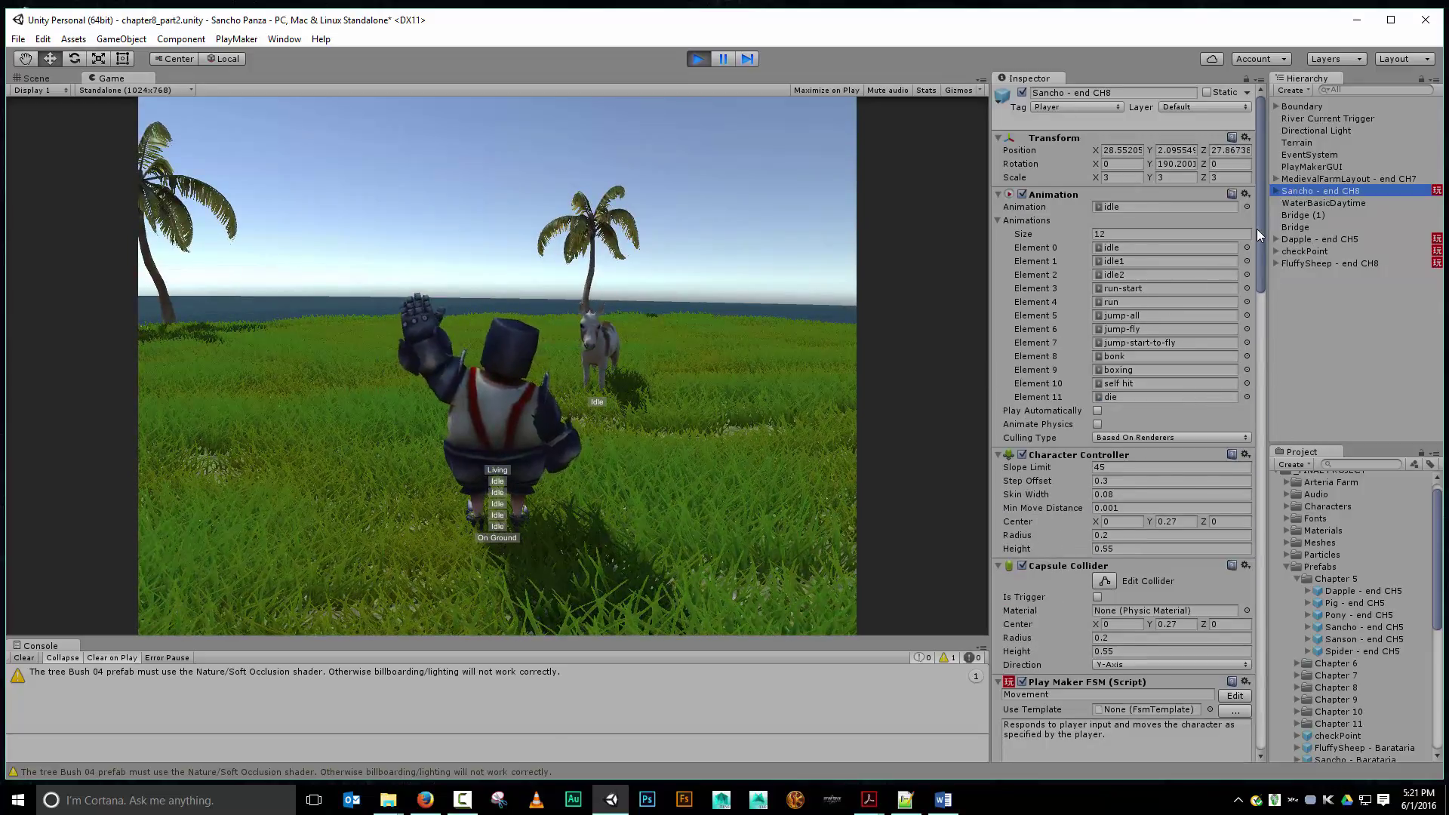
{"action": "left_click_drag", "start_coordinate": [1258, 229], "coordinate": [1261, 712]}
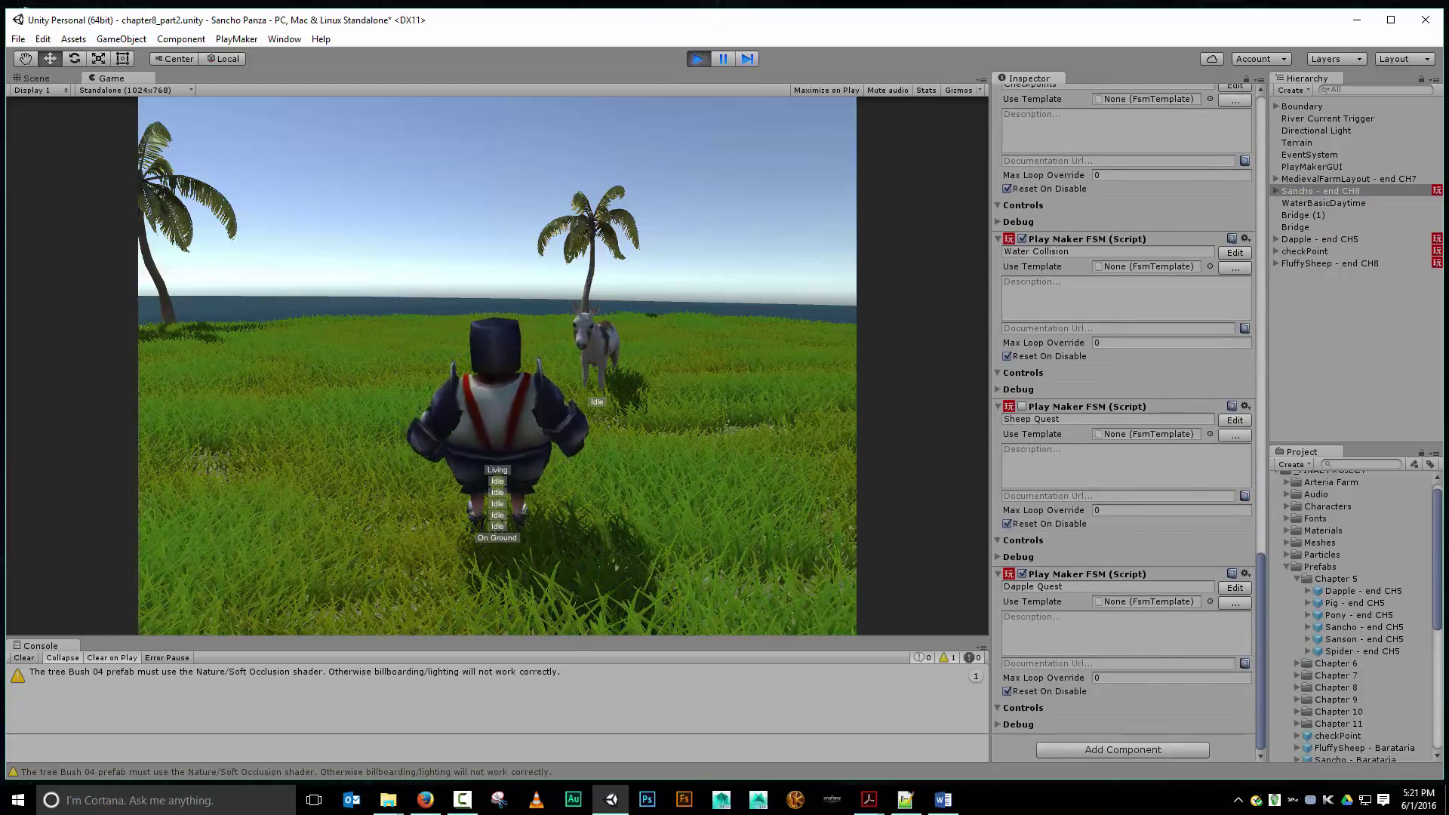
{"action": "left_click", "coordinate": [698, 59]}
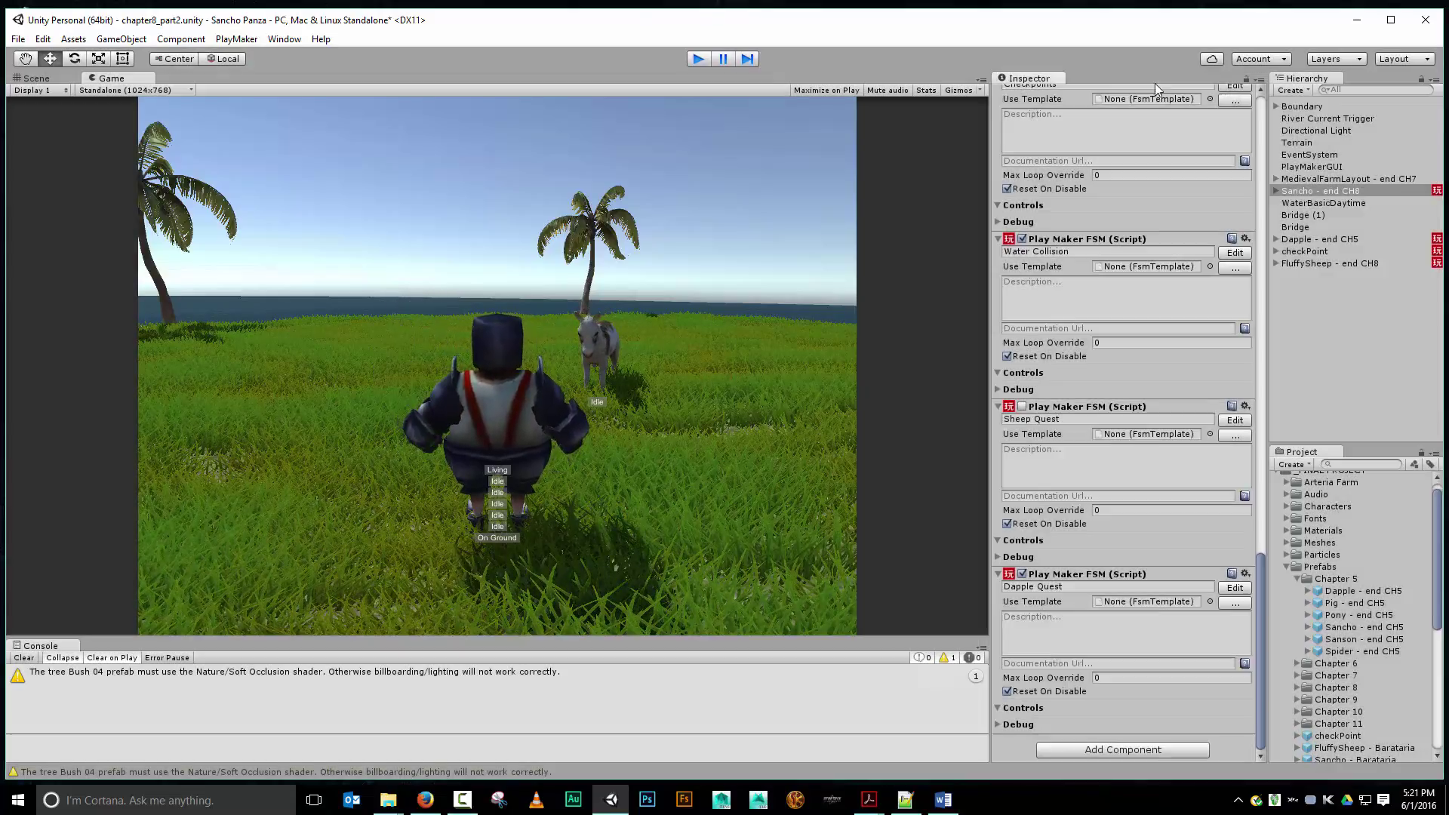
Step: Review the Set Fsm Bool and Enable FSM actions in the Touched Dapple state and move the PlayMaker editor out of the way
{"action": "left_click_drag", "start_coordinate": [1448, 22], "coordinate": [455, 58]}
{"action": "left_click_drag", "start_coordinate": [601, 402], "coordinate": [602, 393]}
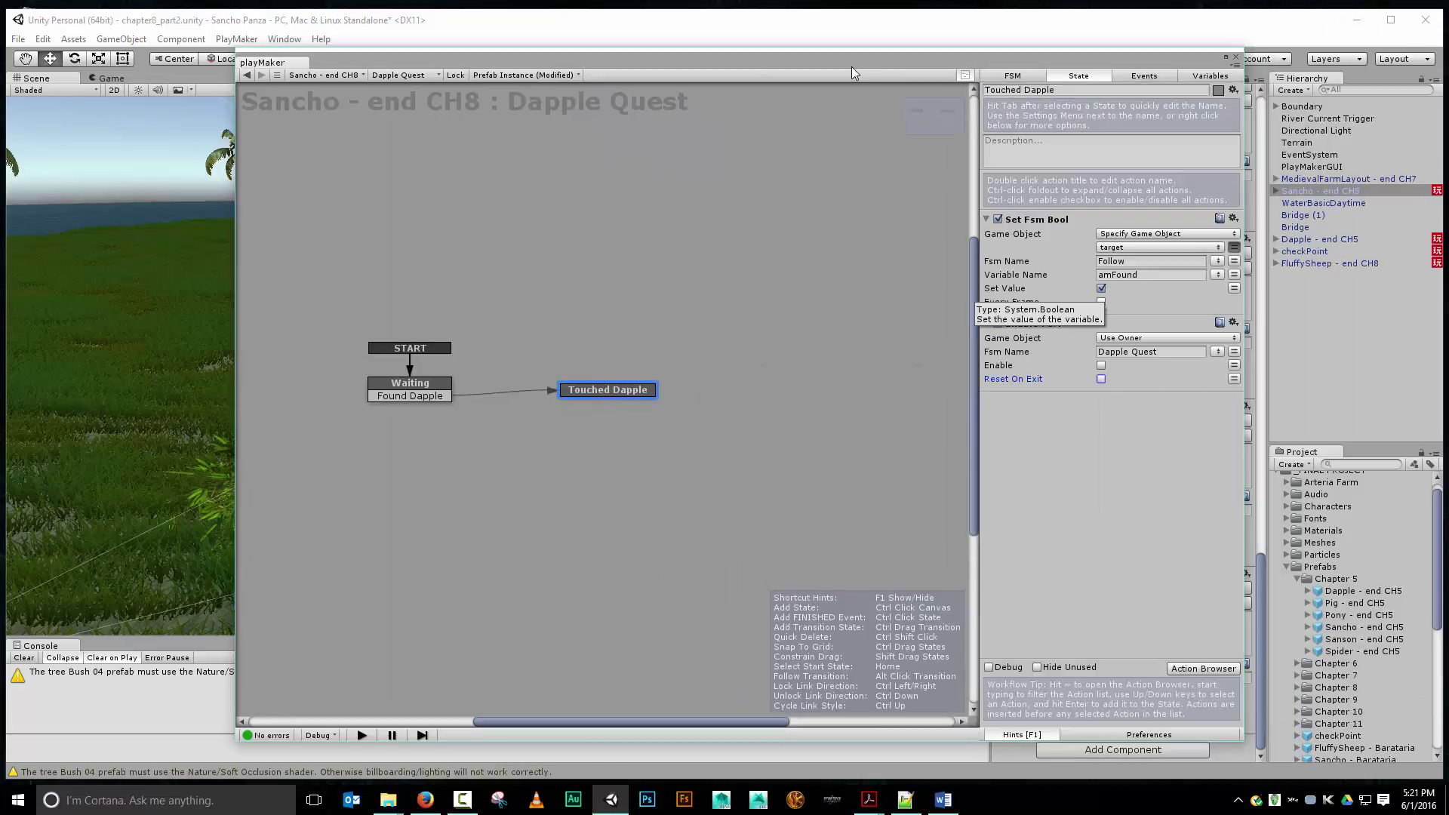
{"action": "left_click_drag", "start_coordinate": [857, 66], "coordinate": [1448, 72]}
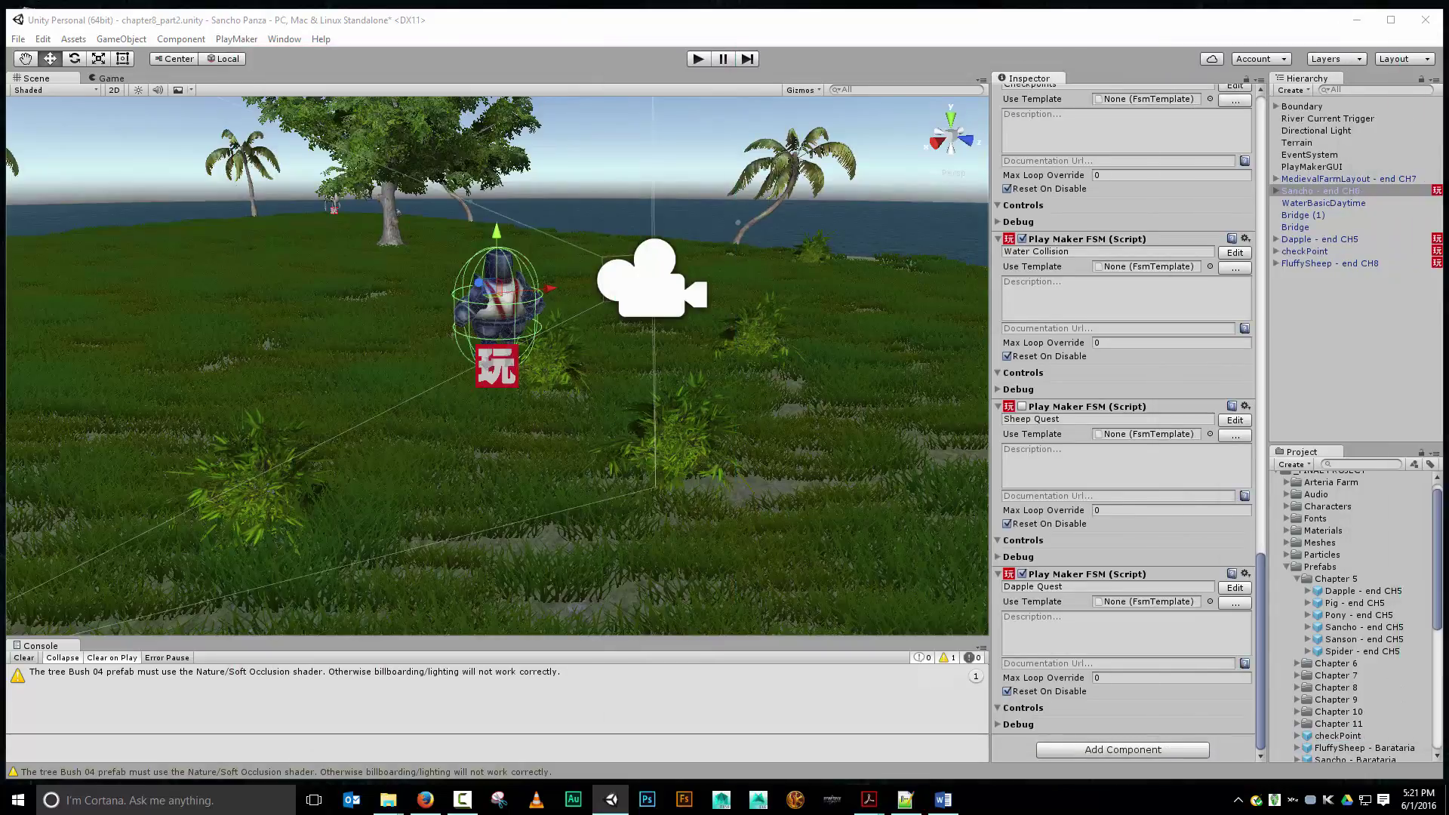
Step: Run the game and walk Sancho across the field up to Dapple to test whether touching him triggers following
{"action": "left_click", "coordinate": [704, 63]}
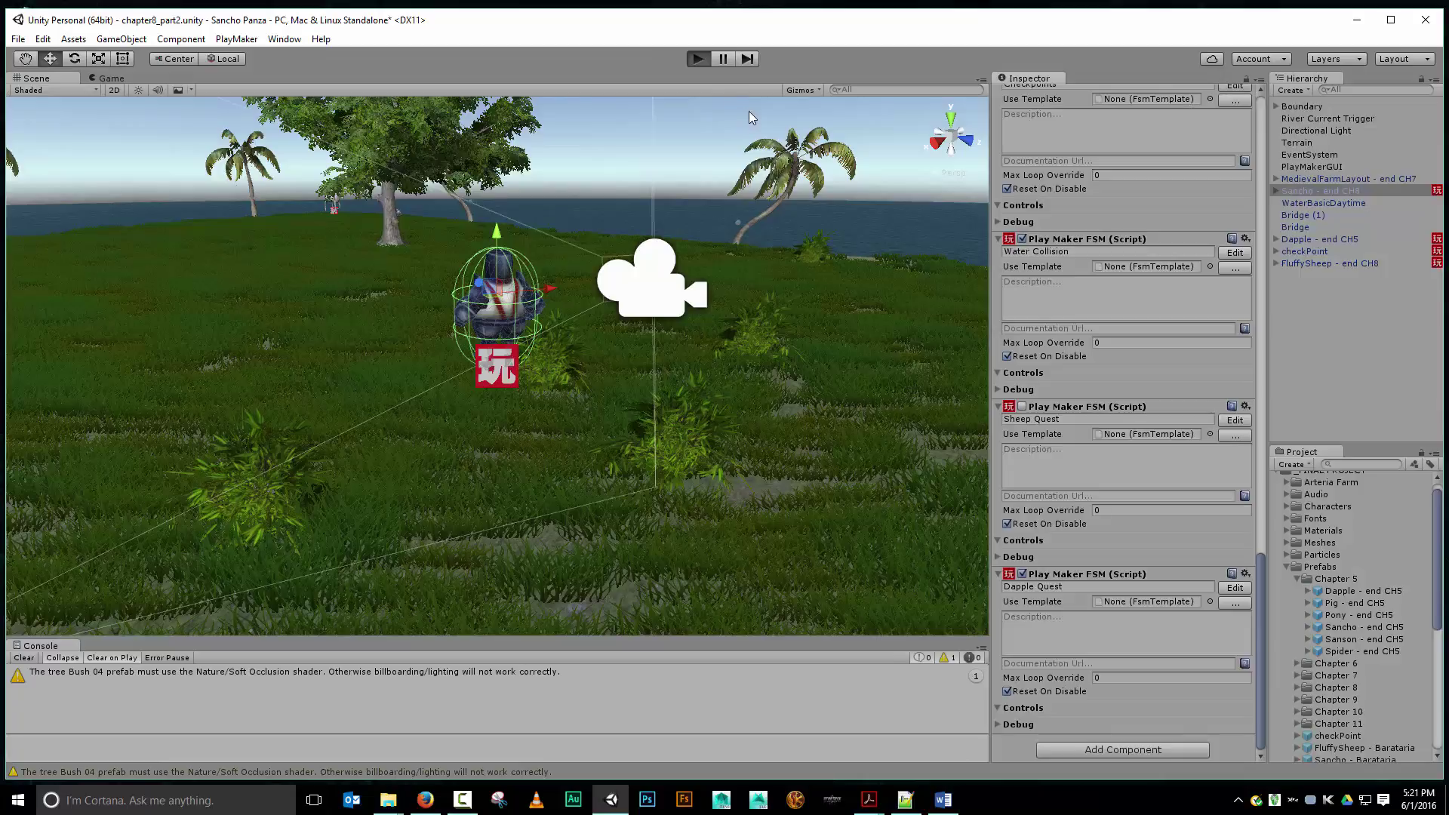
{"action": "key", "text": "w"}
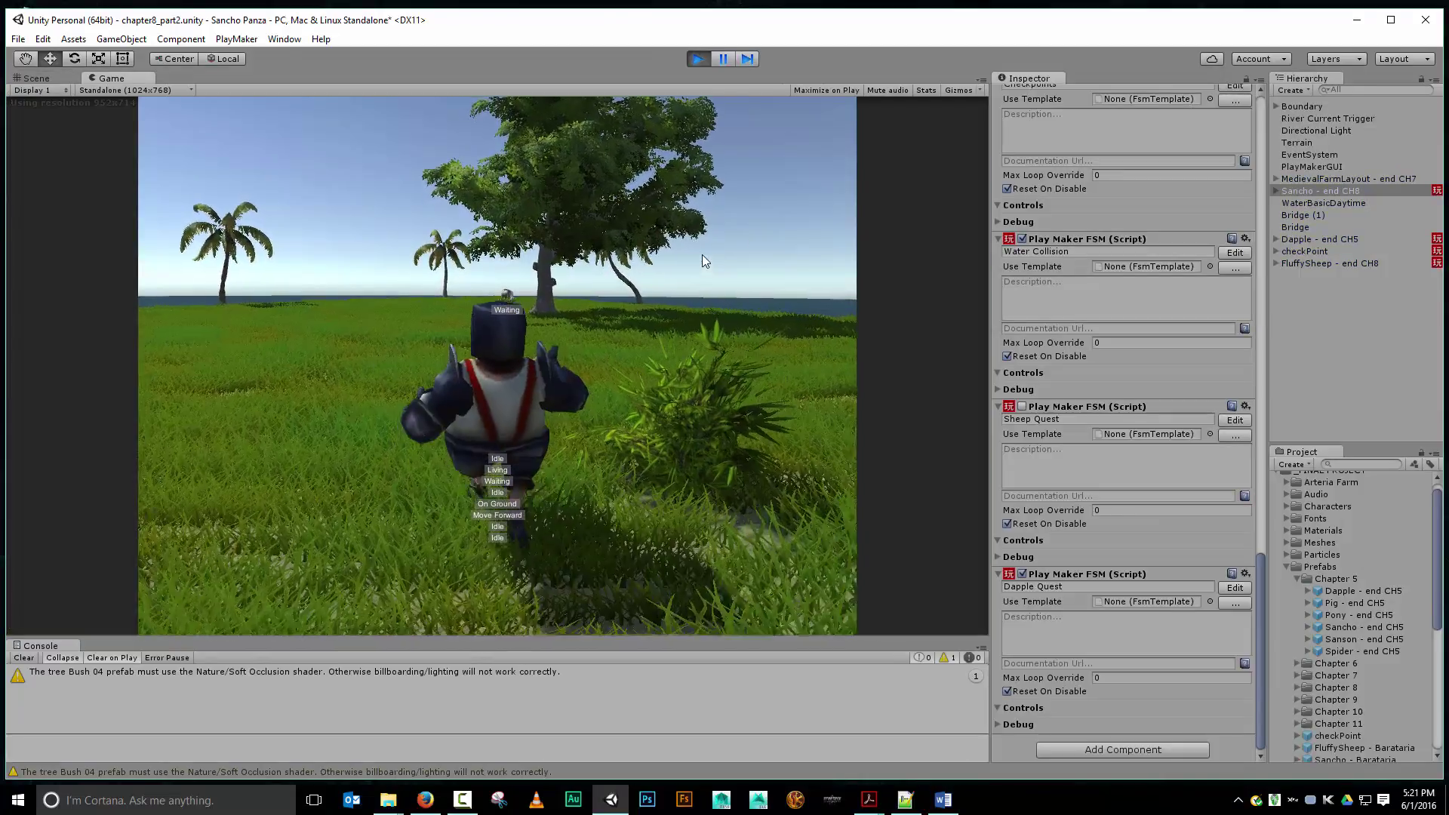
{"action": "key", "text": "a"}
{"action": "key", "text": "d"}
{"action": "key", "text": "a"}
{"action": "key", "text": "d"}
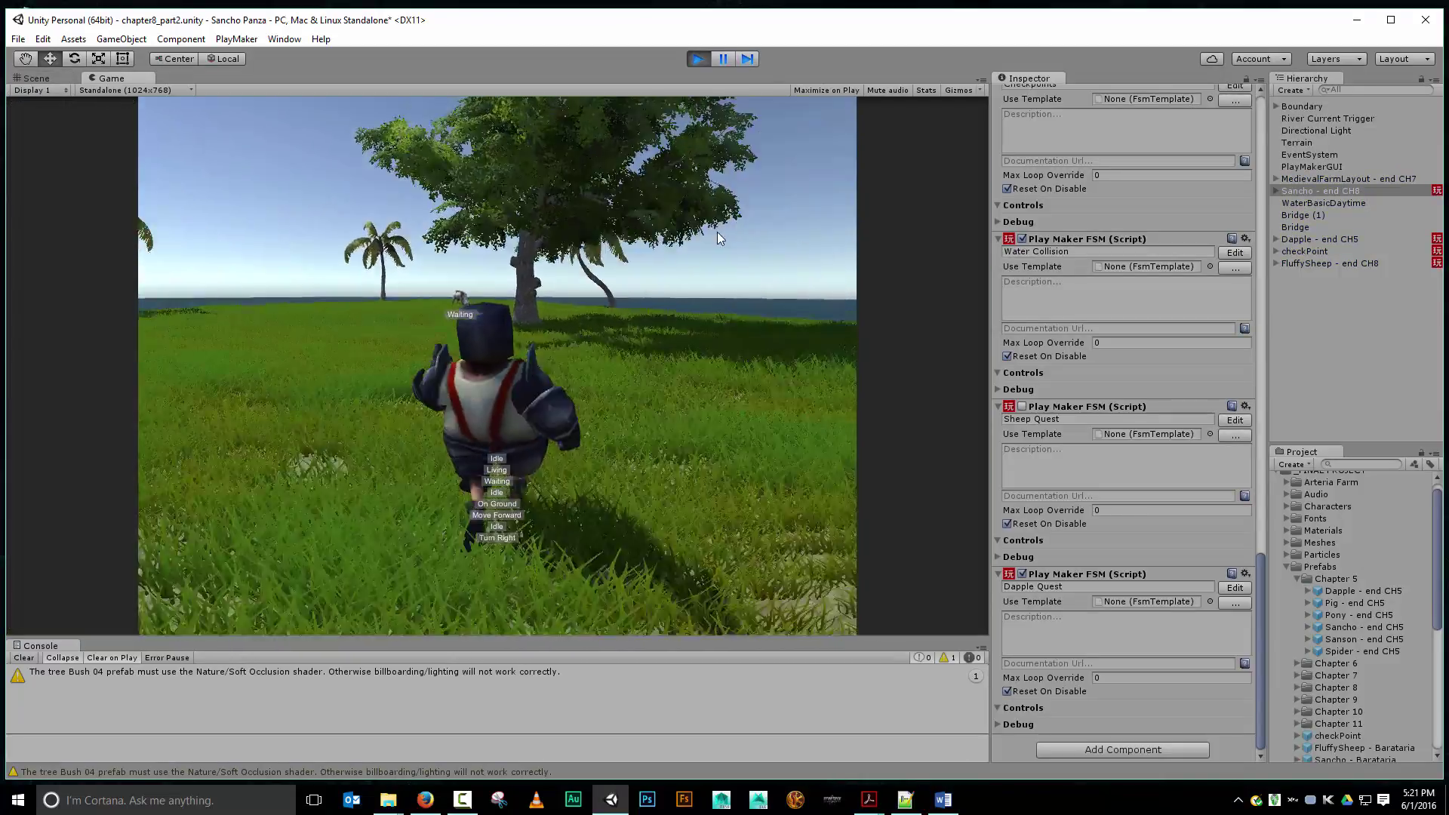
{"action": "key", "text": "a"}
{"action": "key", "text": "d"}
{"action": "key", "text": "a"}
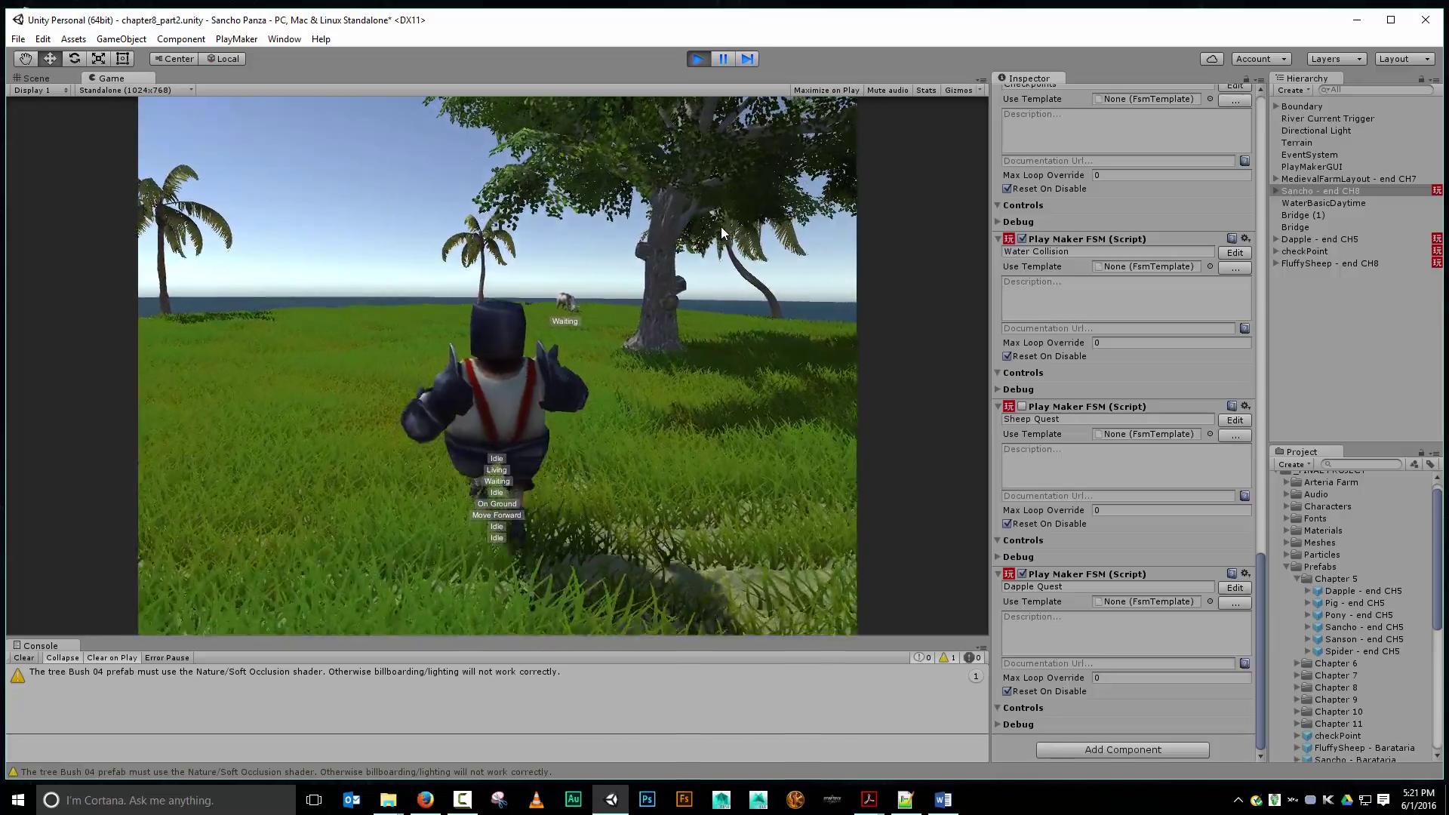
{"action": "key", "text": "d"}
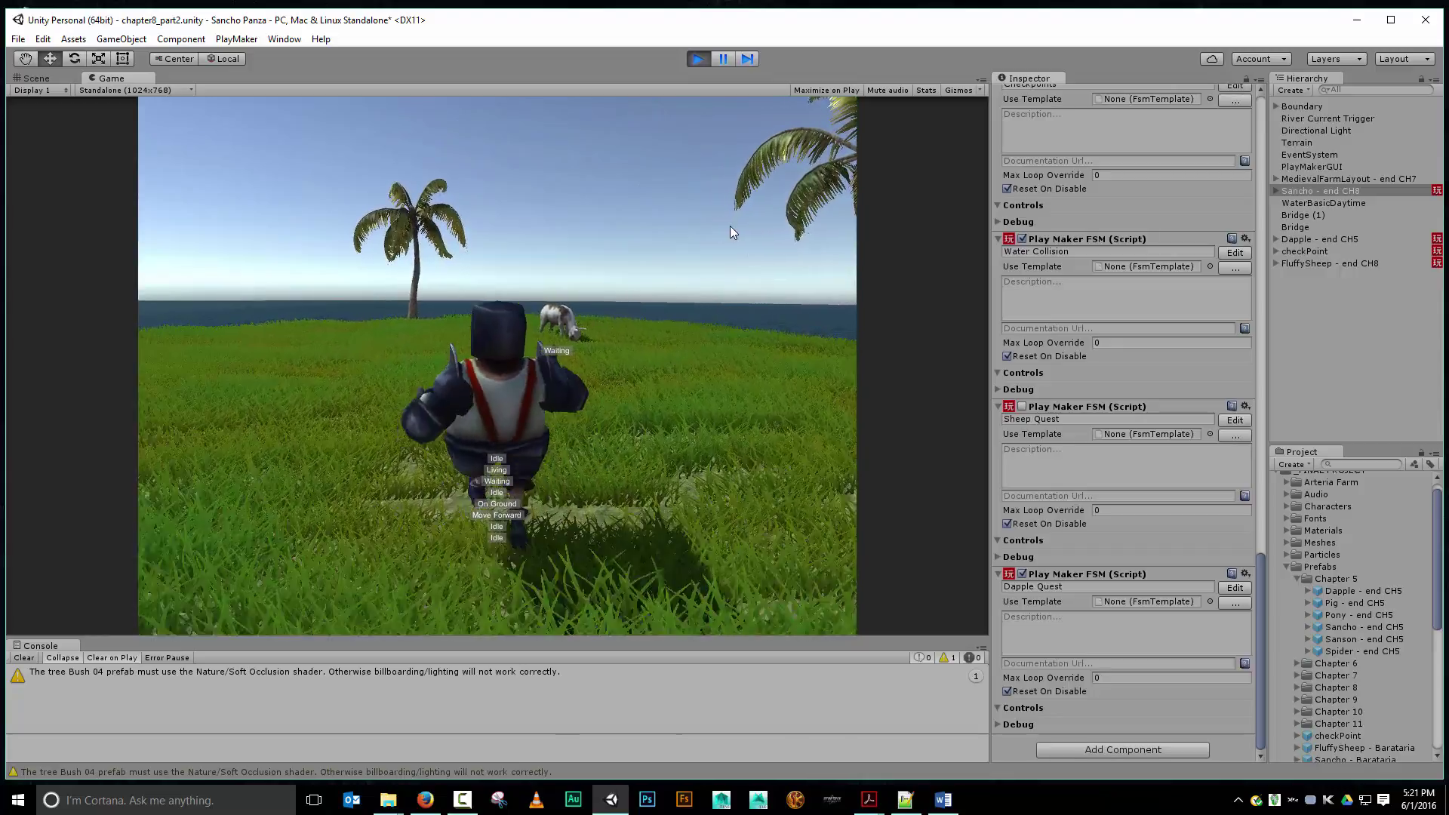
{"action": "key", "text": "a"}
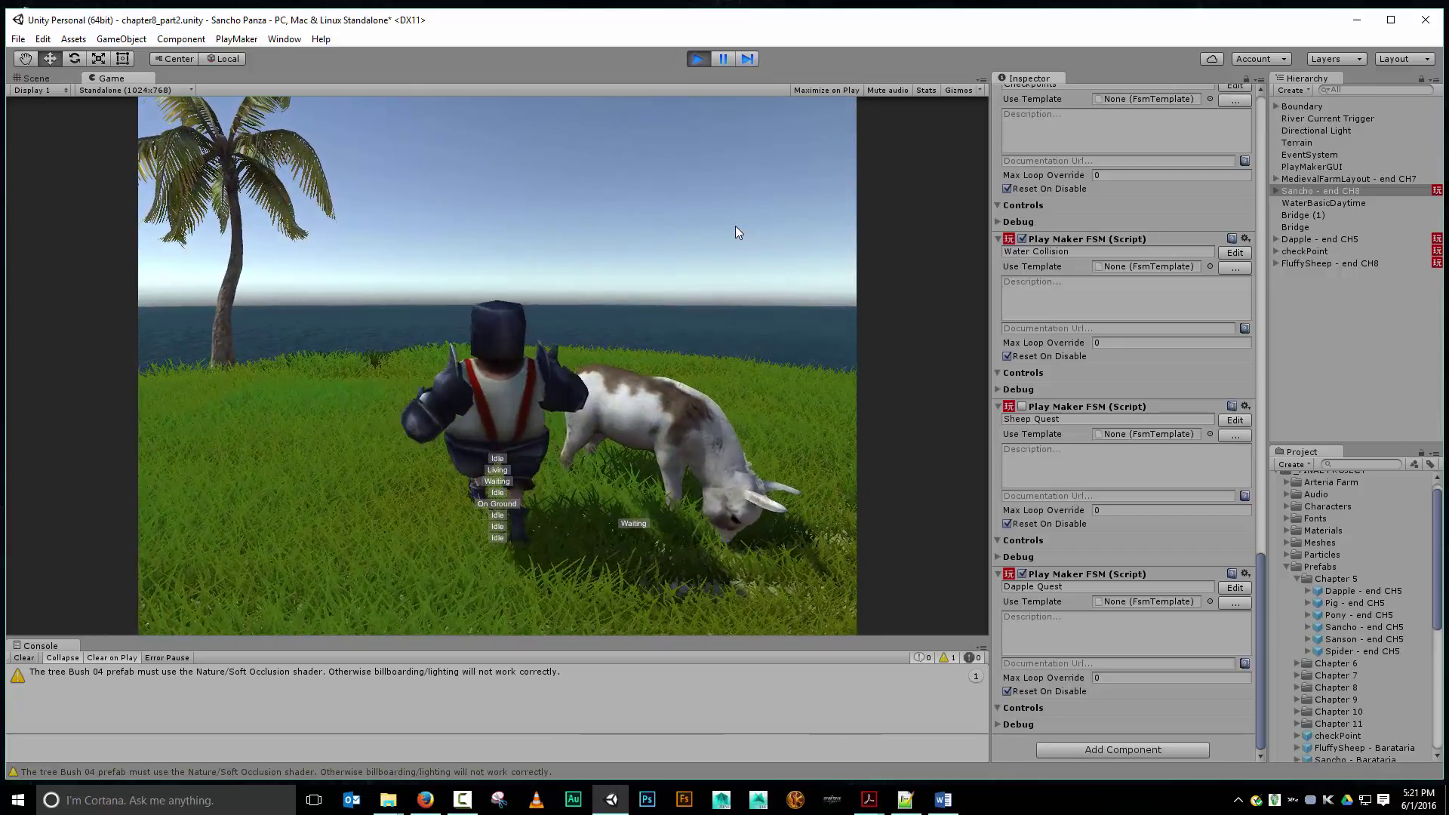
{"action": "key", "text": "s"}
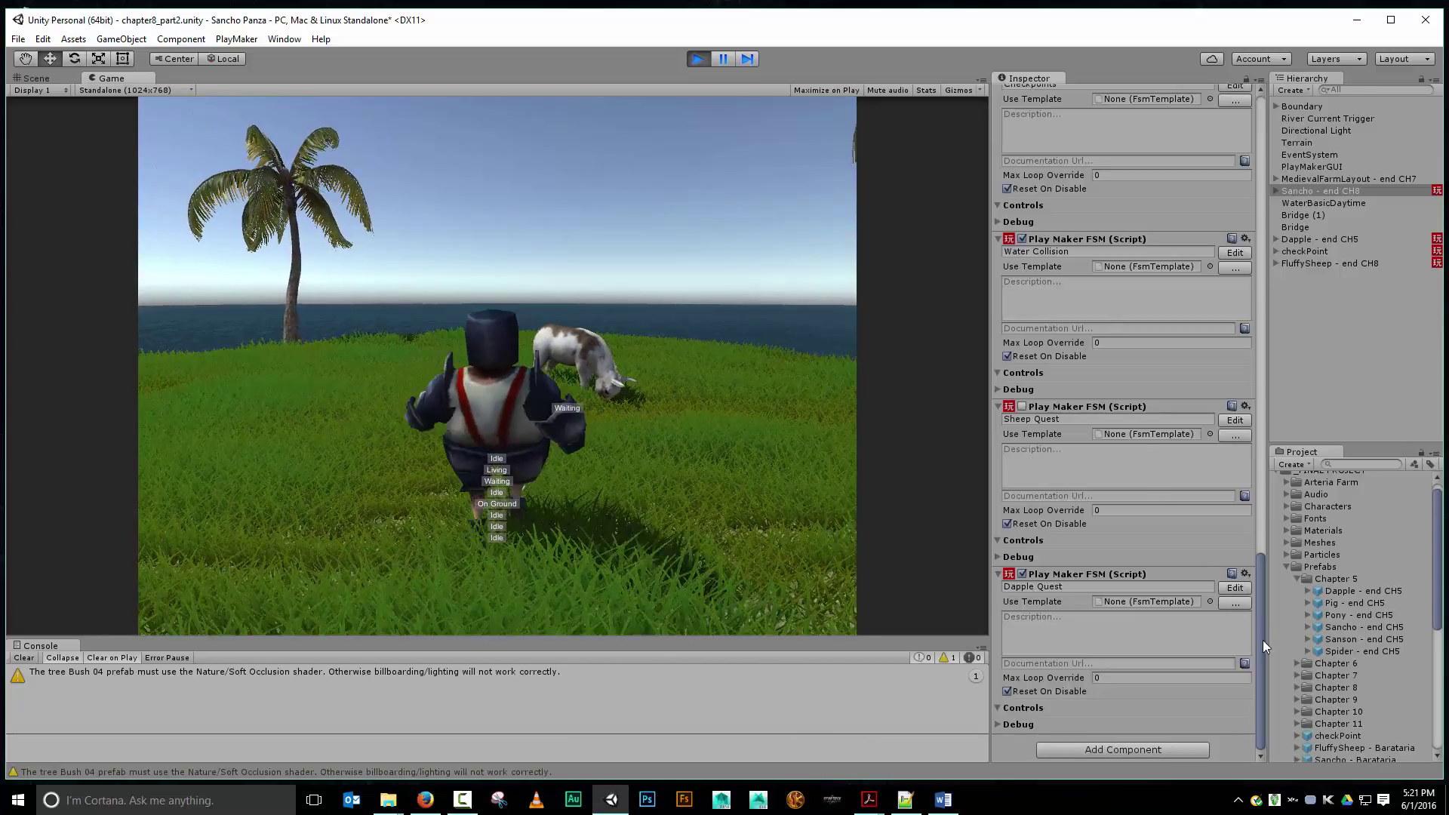
Step: Remove the Rigidbody component from Dapple - end CH5 in the running game and assign it the Dapple tag
{"action": "left_click_drag", "start_coordinate": [1261, 640], "coordinate": [1359, 177]}
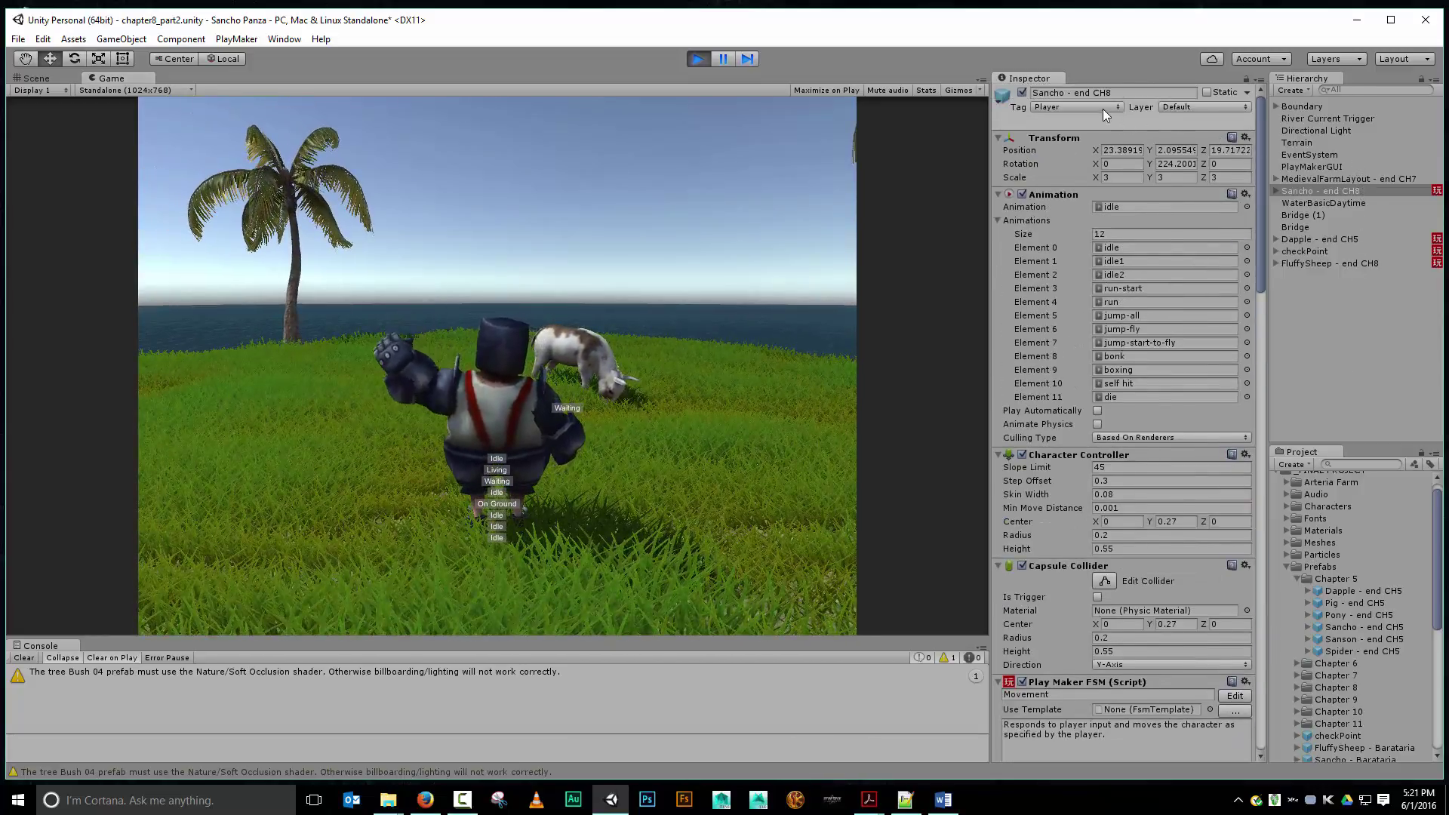
{"action": "left_click", "coordinate": [1313, 239]}
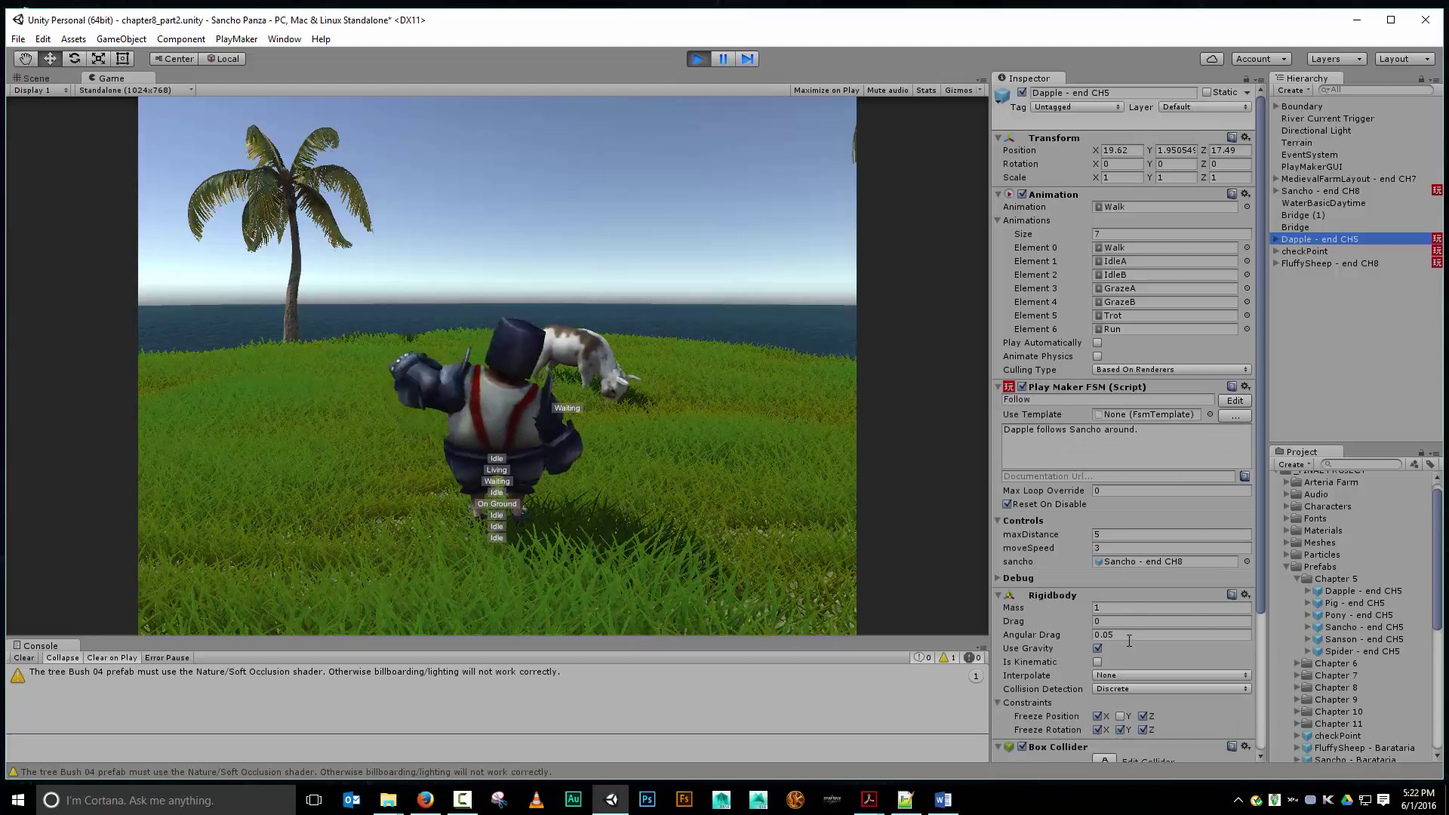
{"action": "left_click", "coordinate": [1245, 595]}
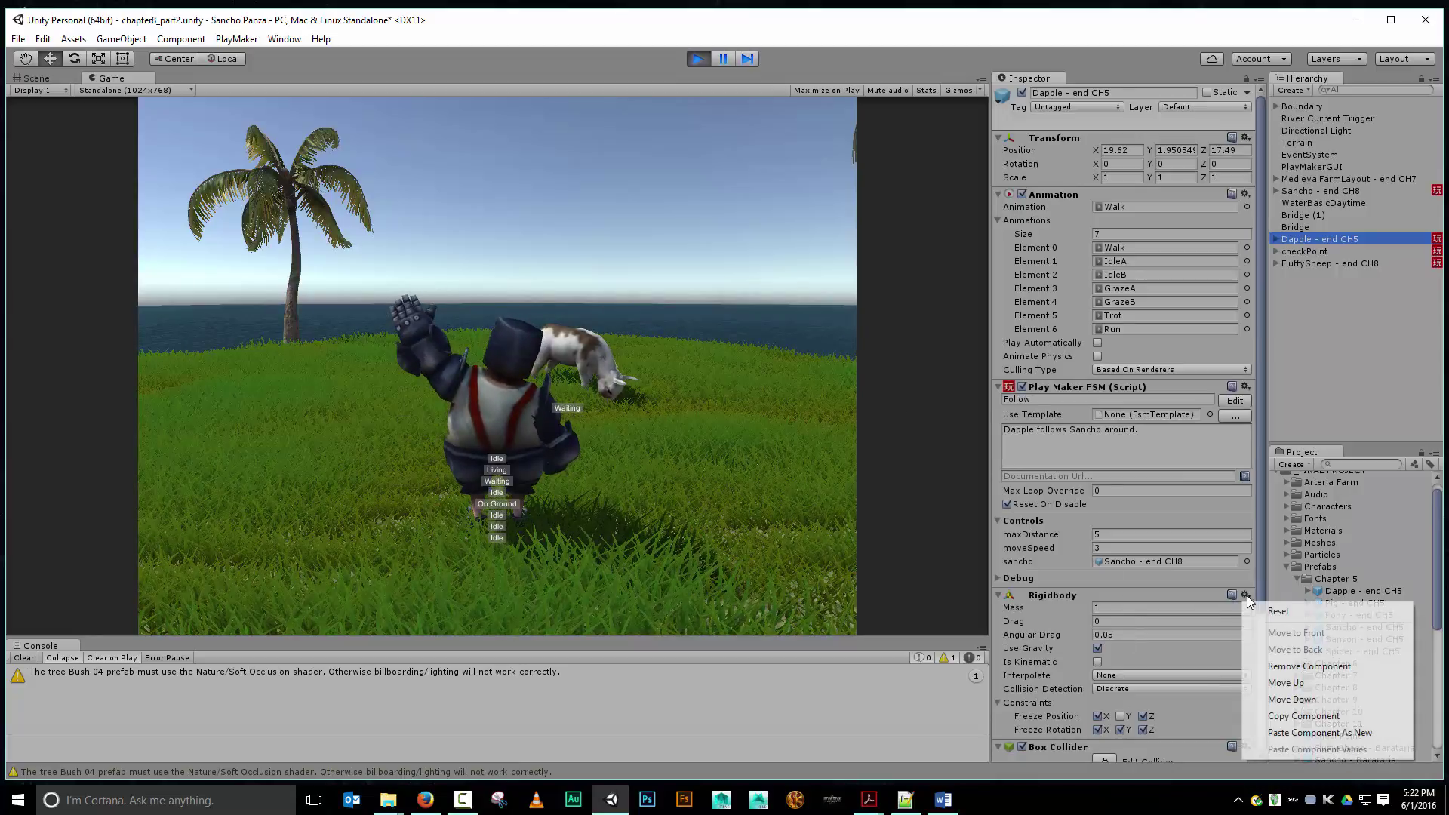
{"action": "left_click", "coordinate": [1290, 666]}
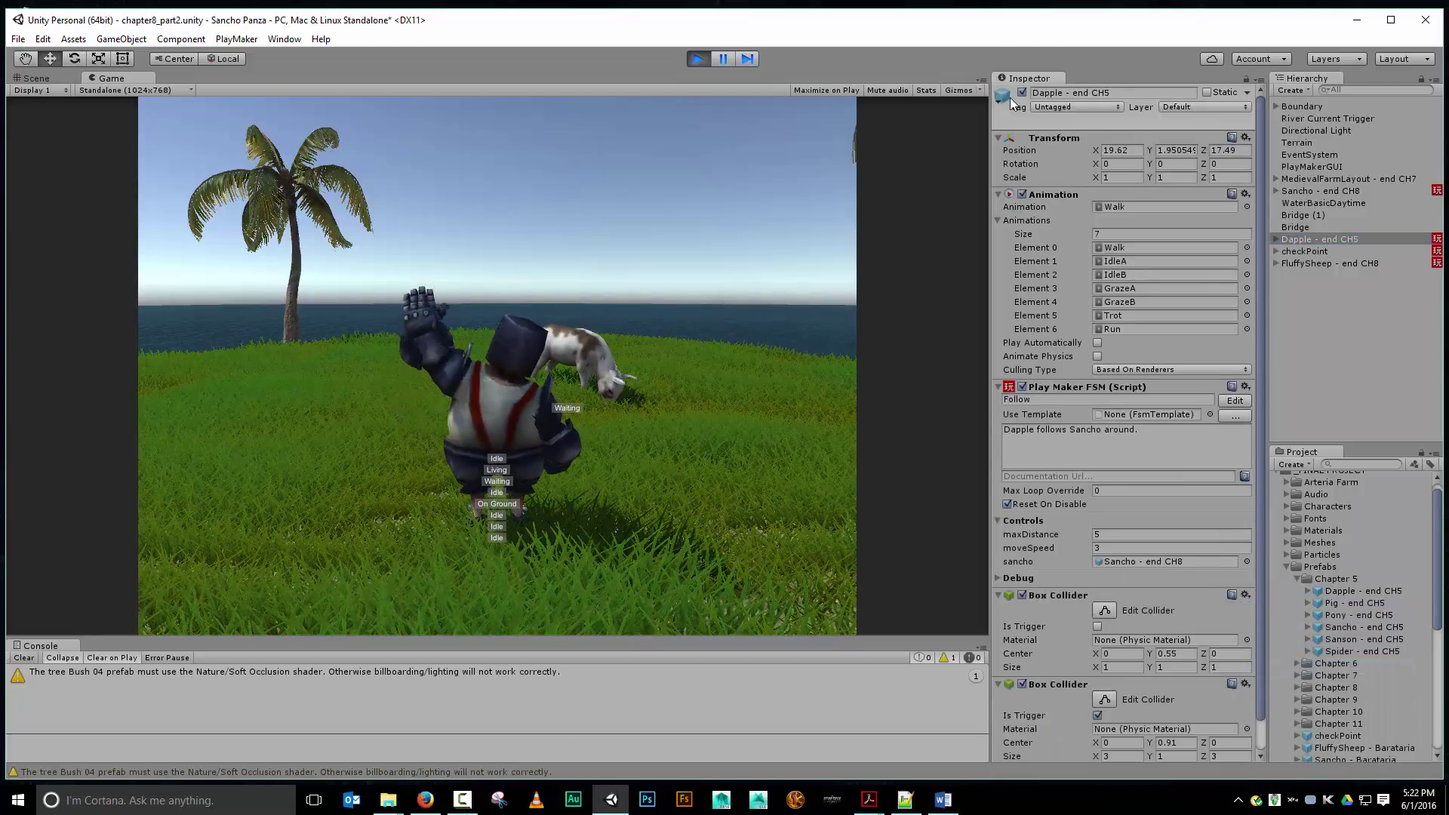
{"action": "left_click", "coordinate": [1080, 106]}
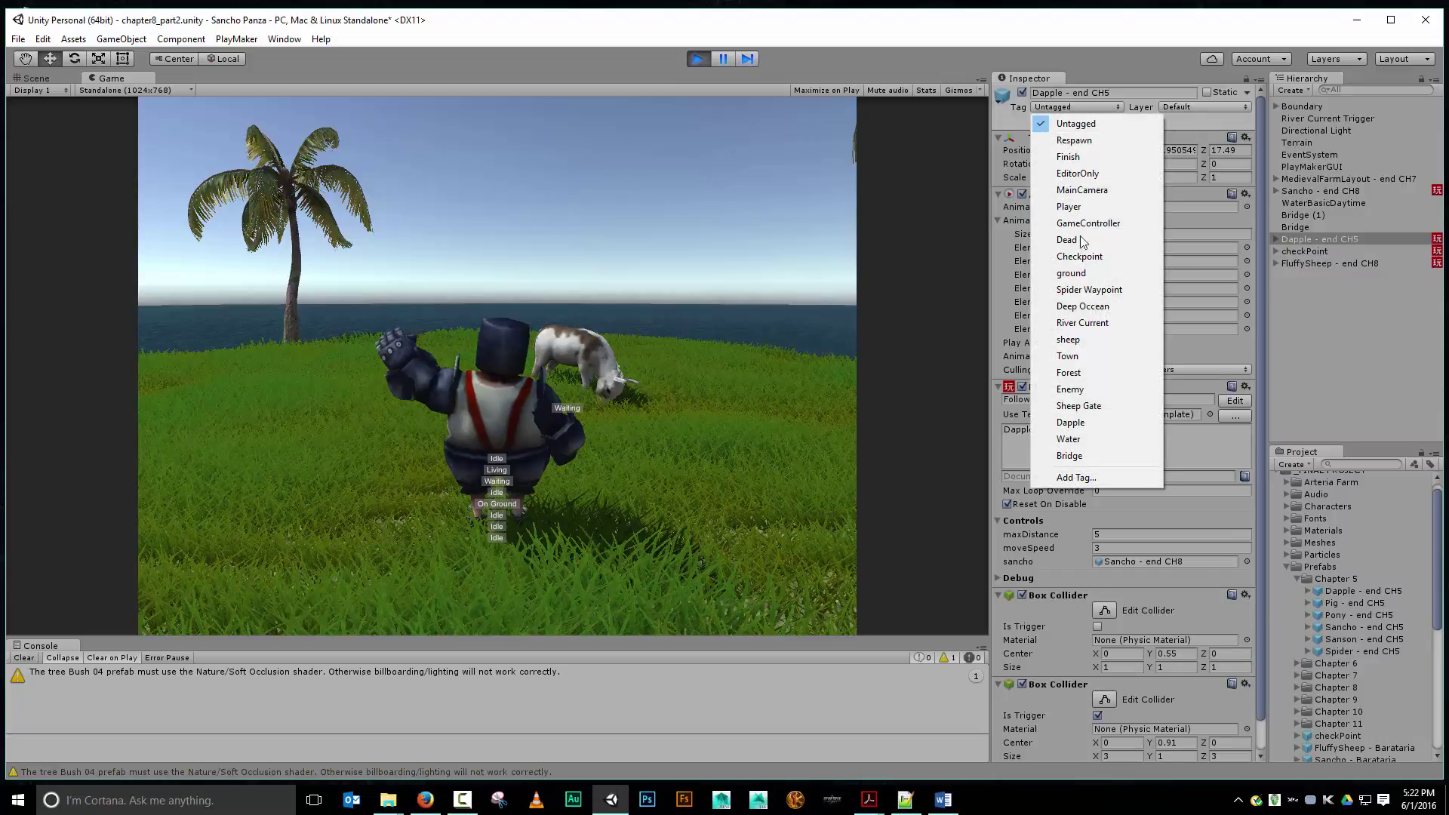
{"action": "left_click", "coordinate": [1071, 424]}
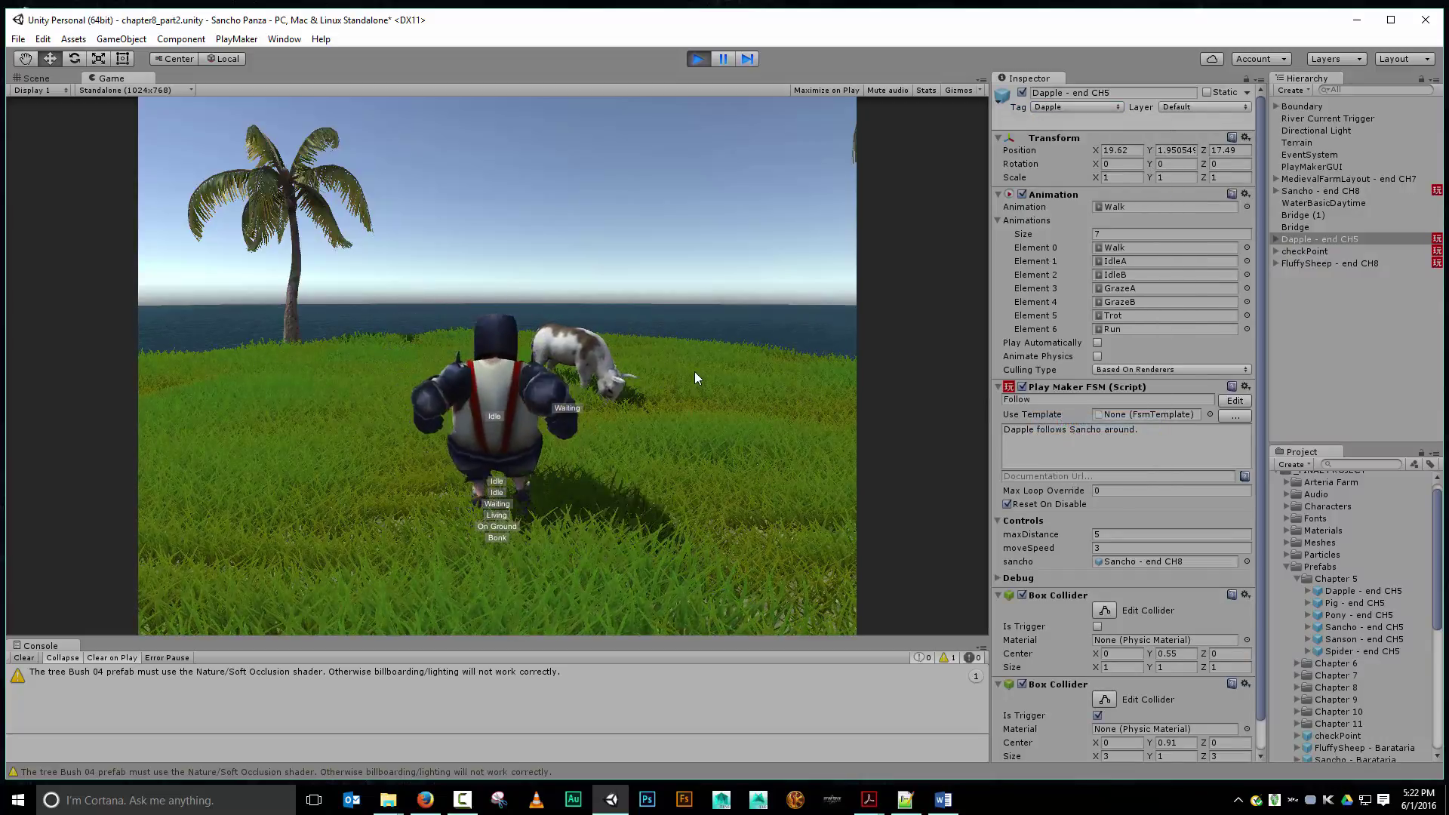
Step: Walk Sancho into Dapple, then back away and turn around to test whether Dapple follows him across the field
{"action": "key", "text": "Left"}
{"action": "key", "text": "Up"}
{"action": "key", "text": "Down"}
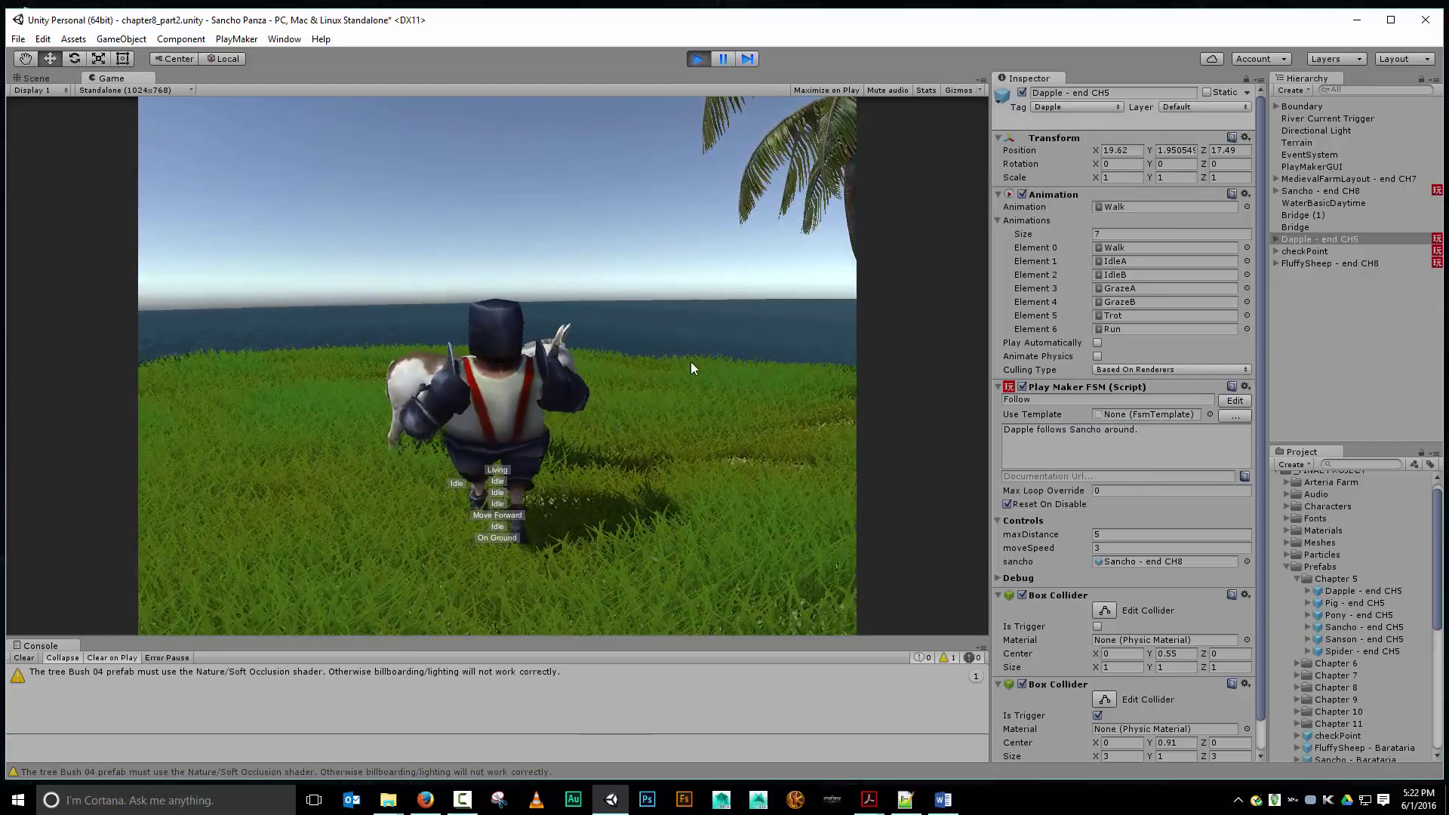
{"action": "key", "text": "Right"}
{"action": "key", "text": "Right"}
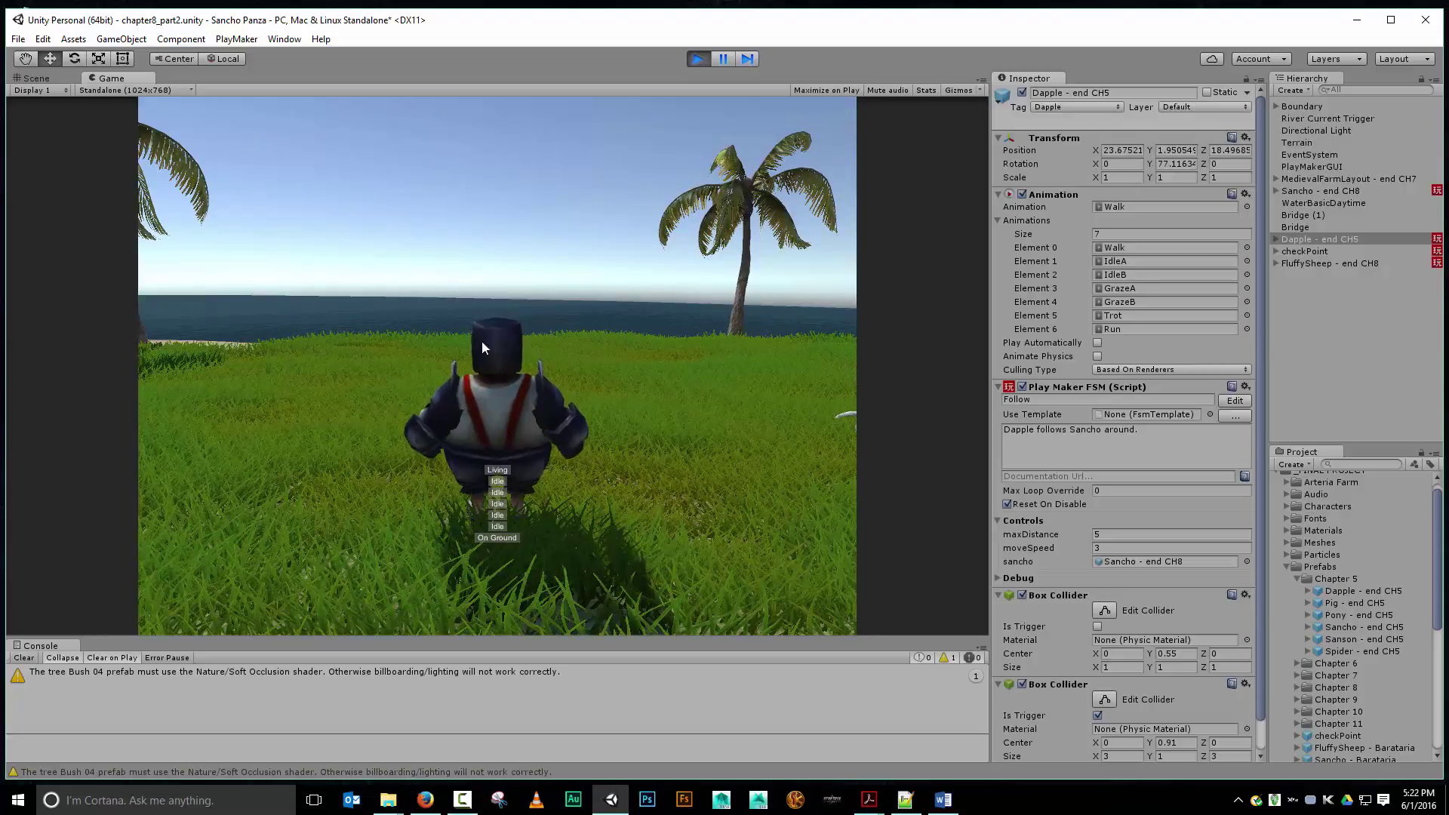
{"action": "key", "text": "Right"}
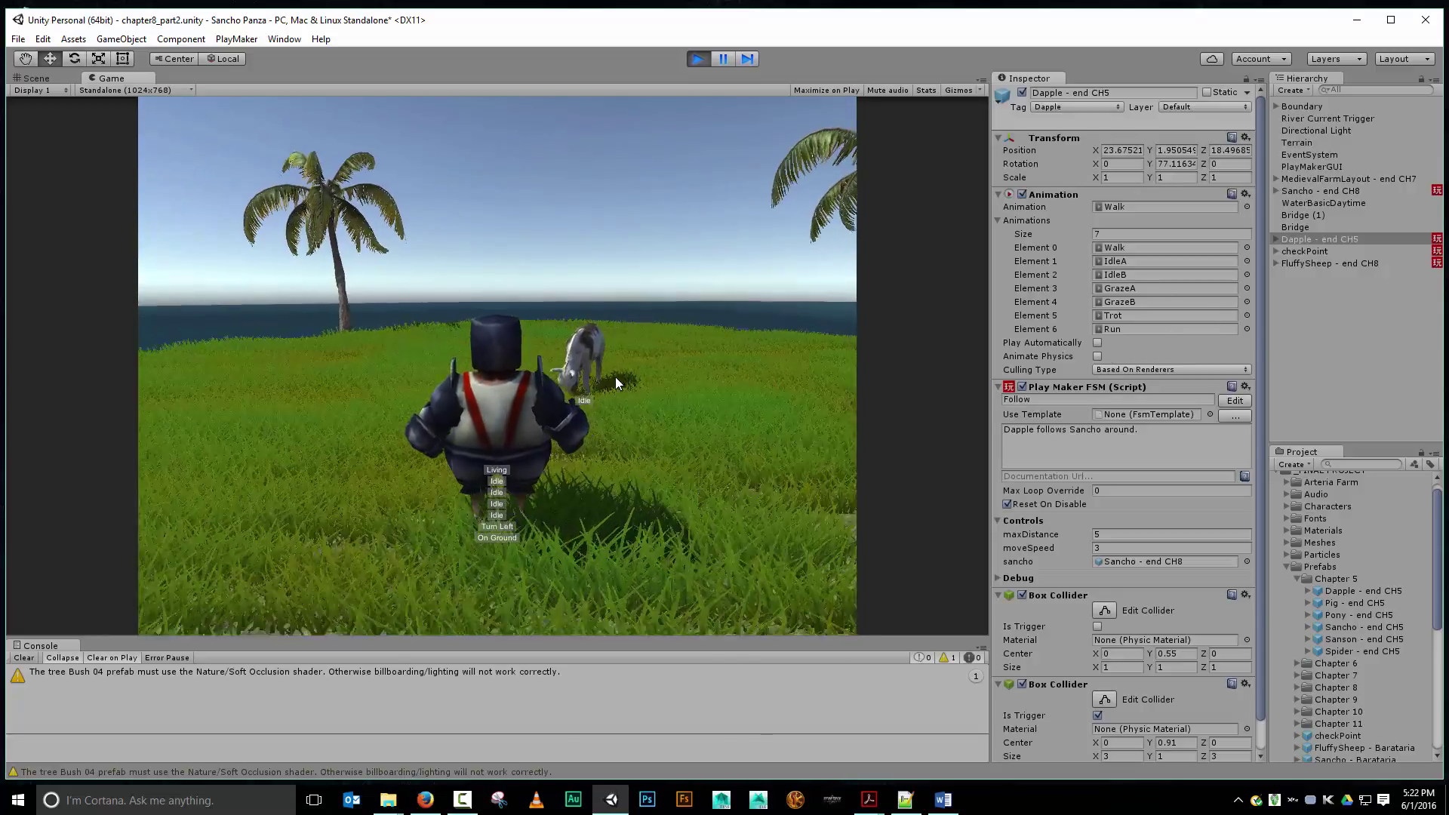
{"action": "key", "text": "Down"}
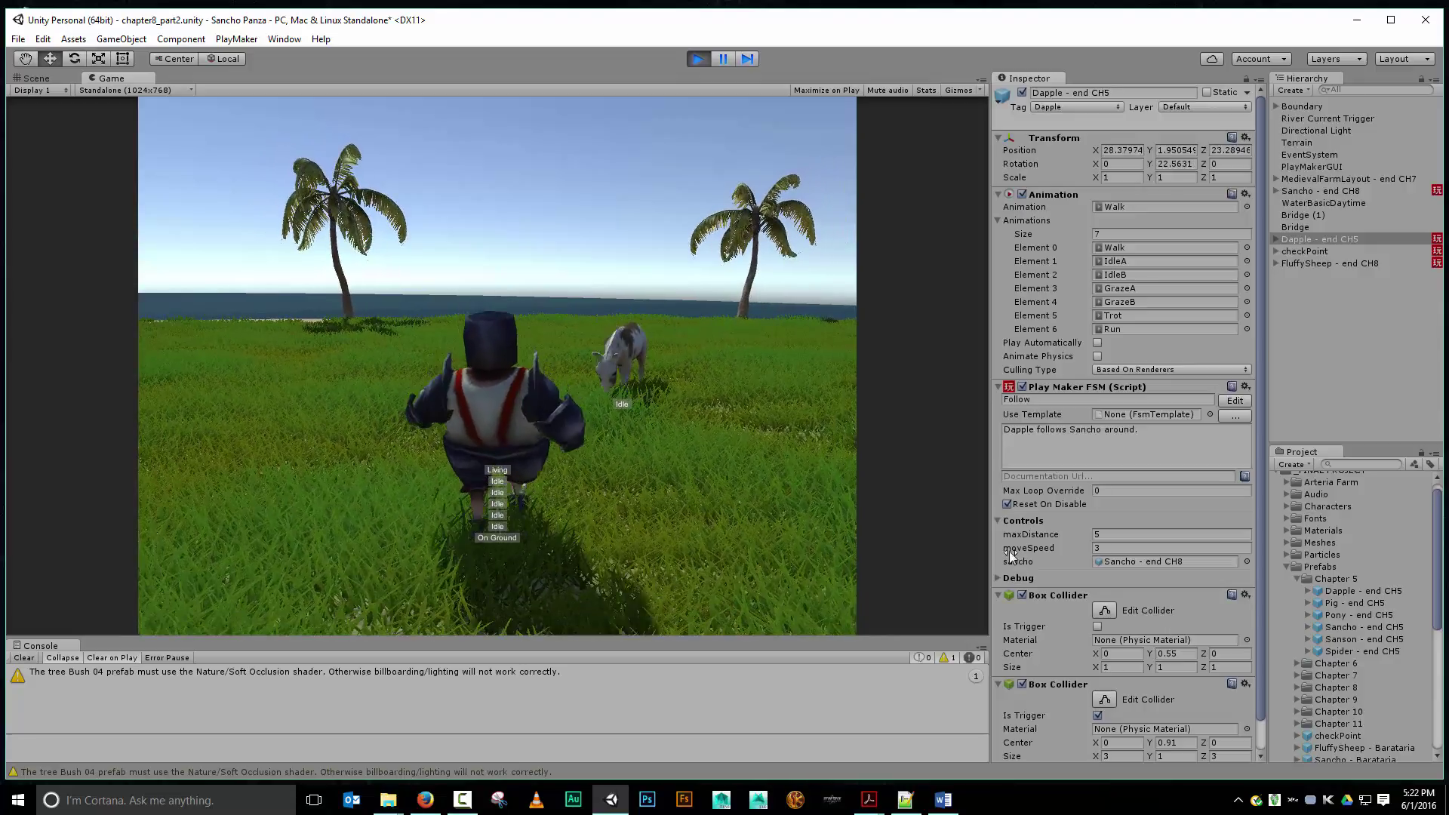
{"action": "key", "text": "Down"}
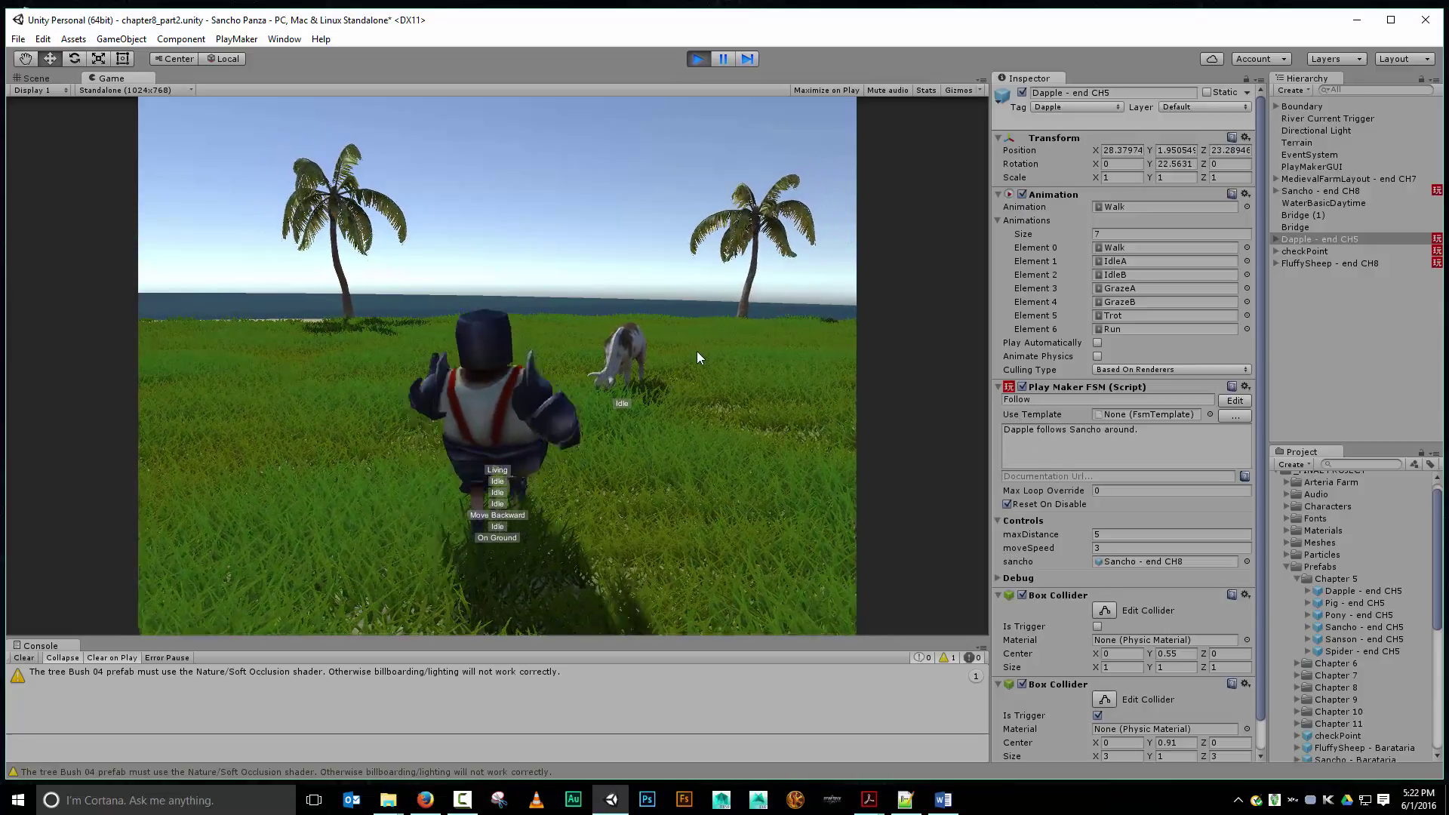
{"action": "key", "text": "Right"}
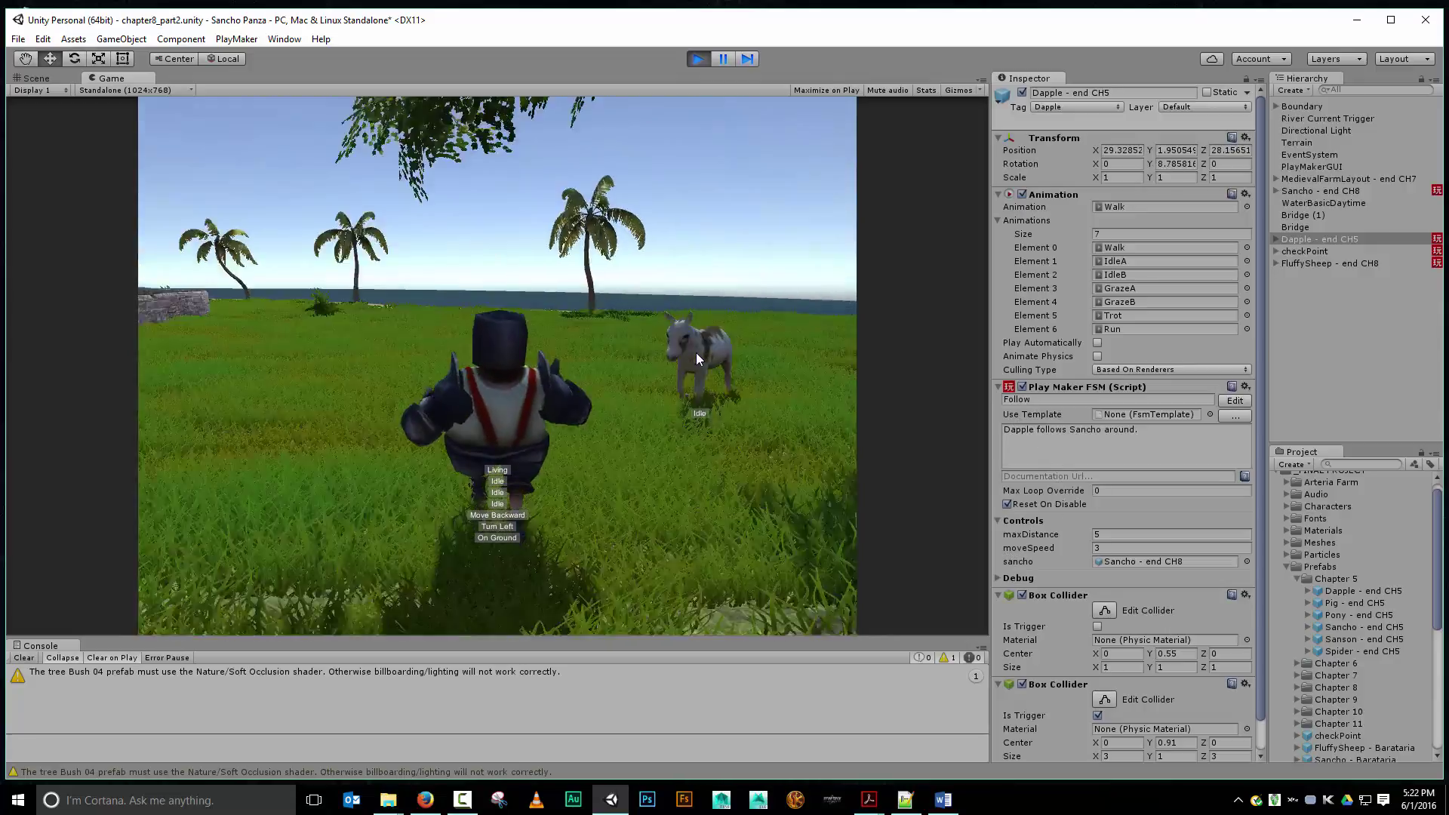
{"action": "key", "text": "Left"}
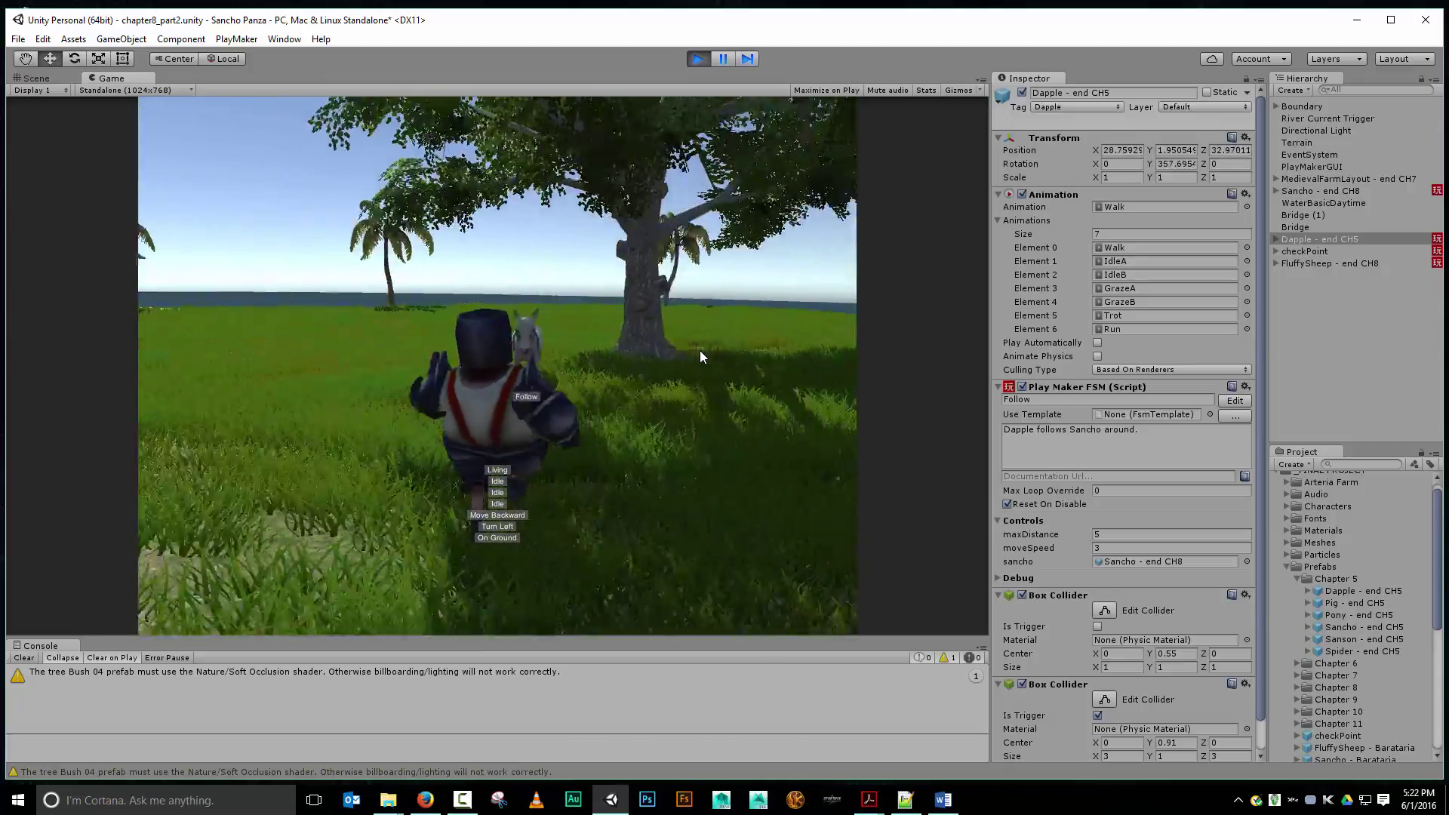
{"action": "key", "text": "Right"}
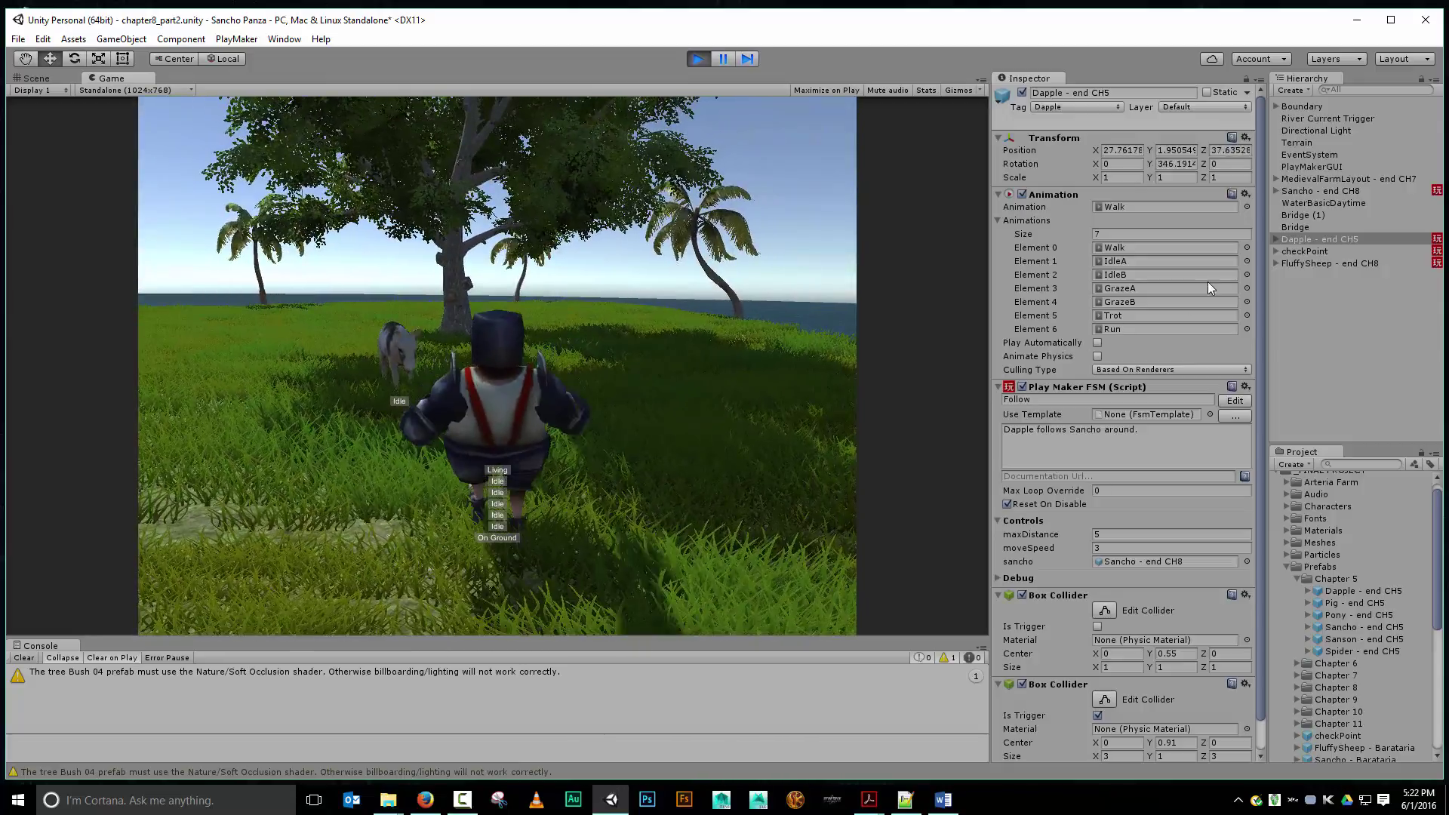
Step: Check the enabled state of the Sheep Quest and Dapple Quest FSM components on Sancho - end CH8, and stop the game
{"action": "left_click", "coordinate": [1293, 192]}
{"action": "left_click_drag", "start_coordinate": [1257, 205], "coordinate": [1219, 728]}
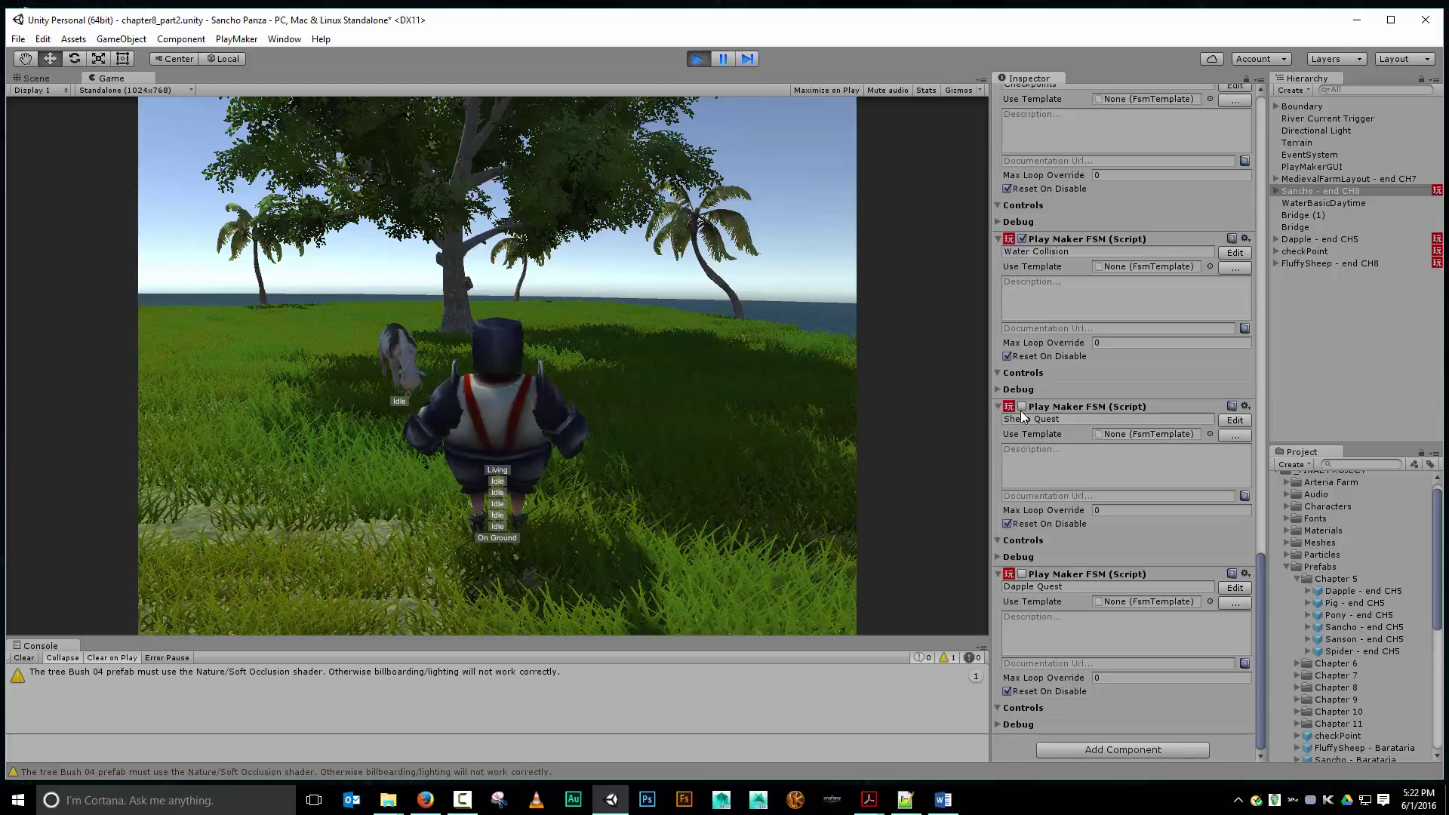
{"action": "left_click", "coordinate": [699, 61]}
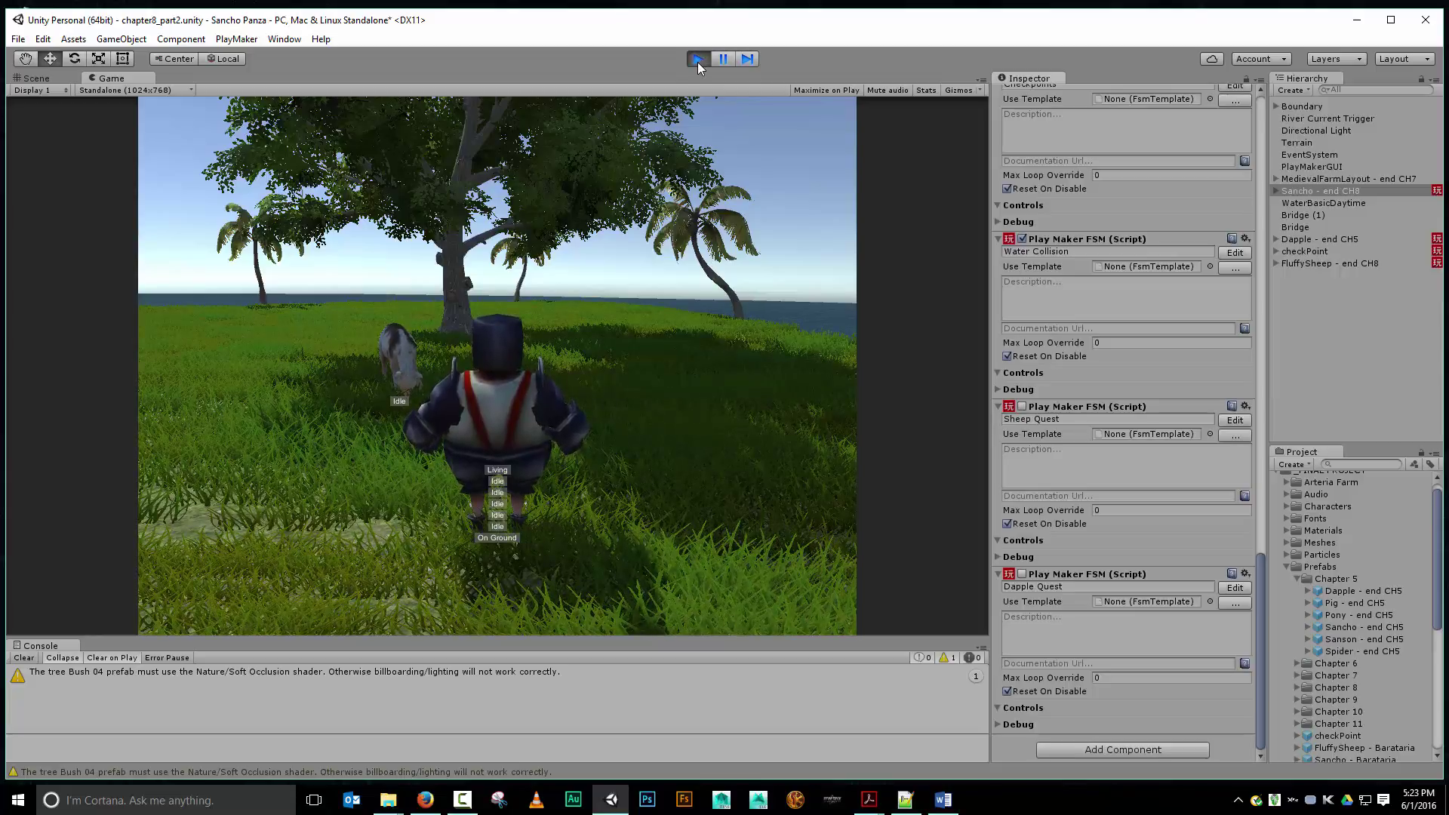